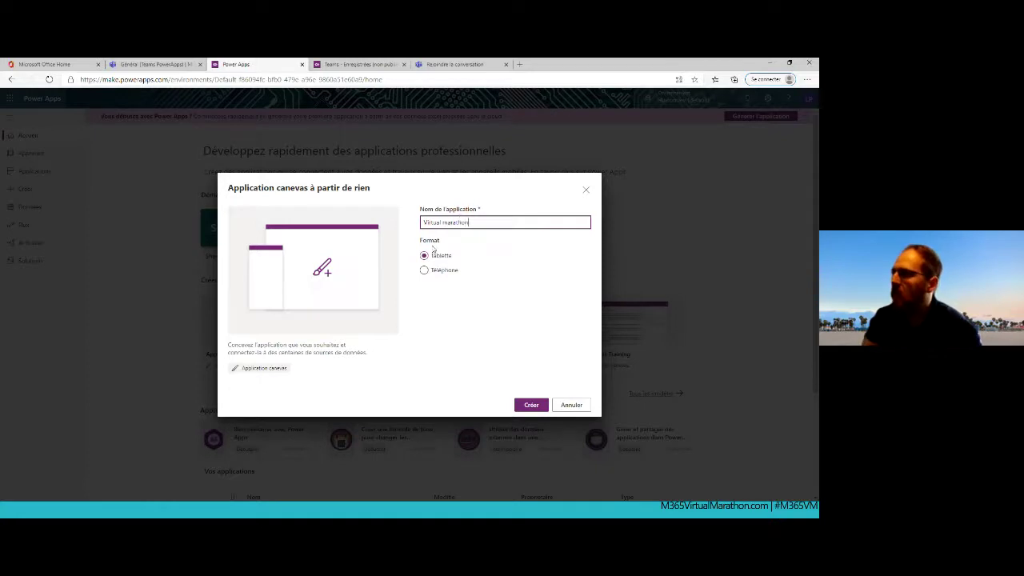
Create the tablet-format canvas app "Virtual marathon" and add the existing Microsoft Teams connection as its data source.
click(531, 405)
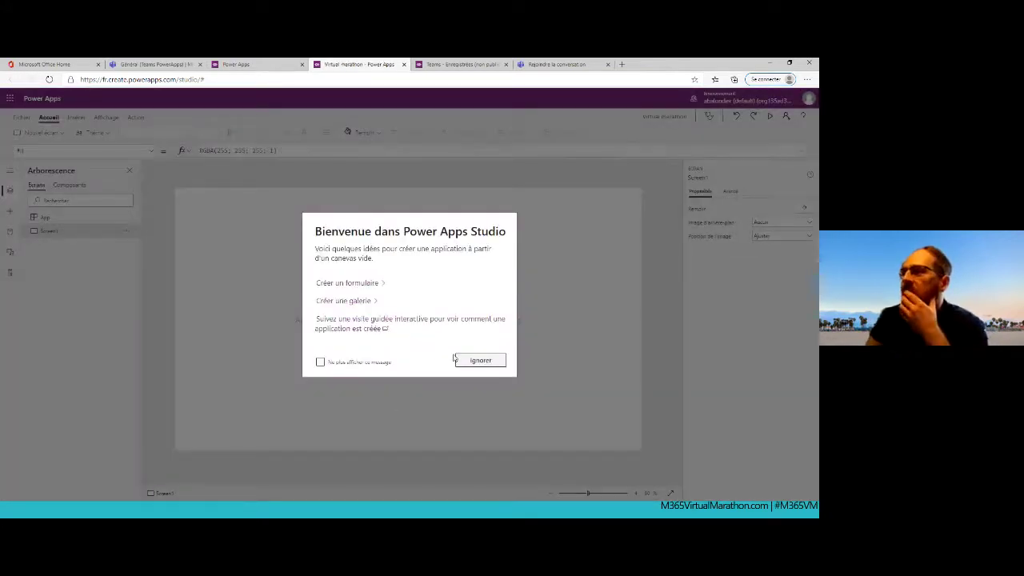
click(493, 360)
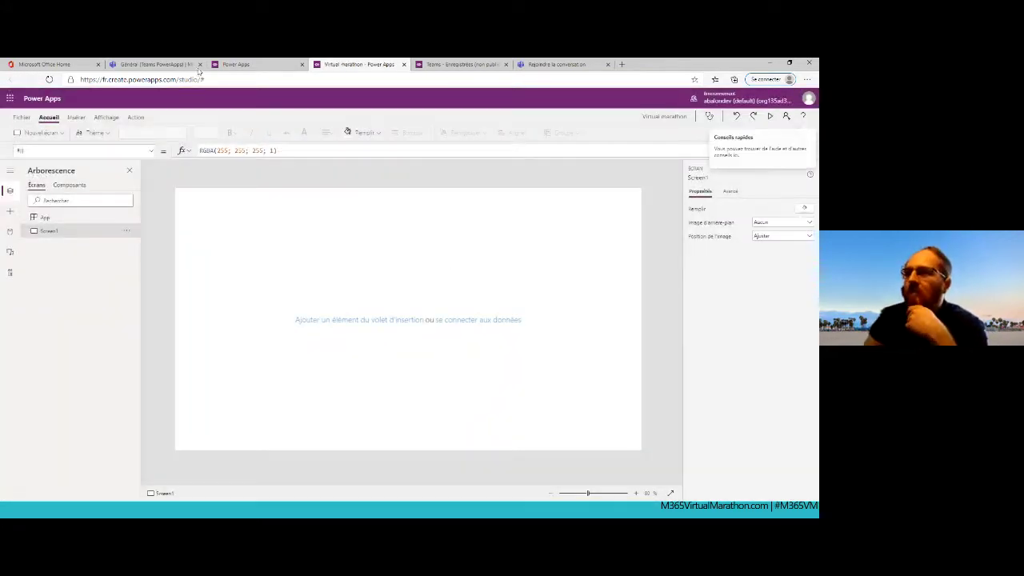
click(10, 231)
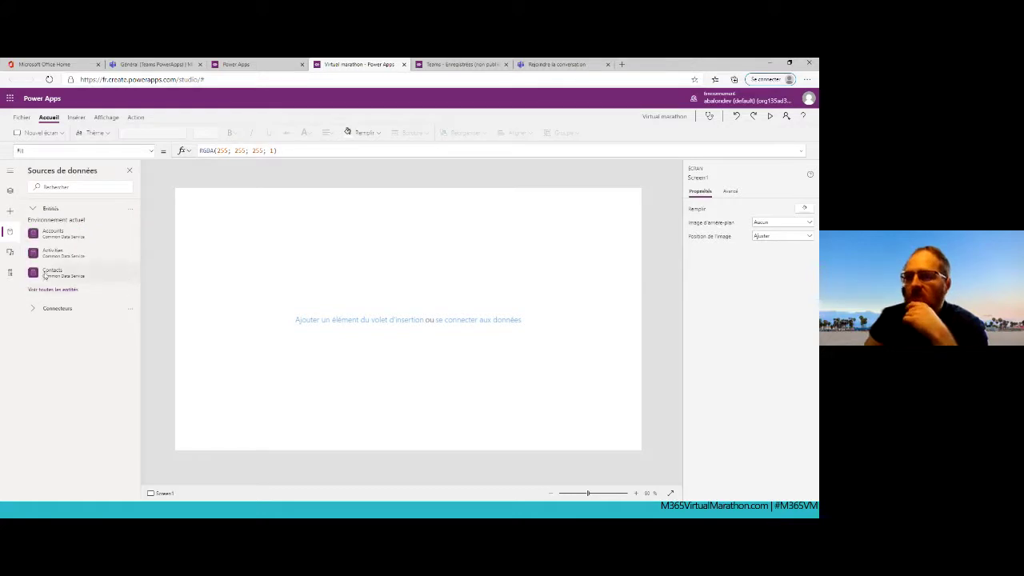
click(58, 309)
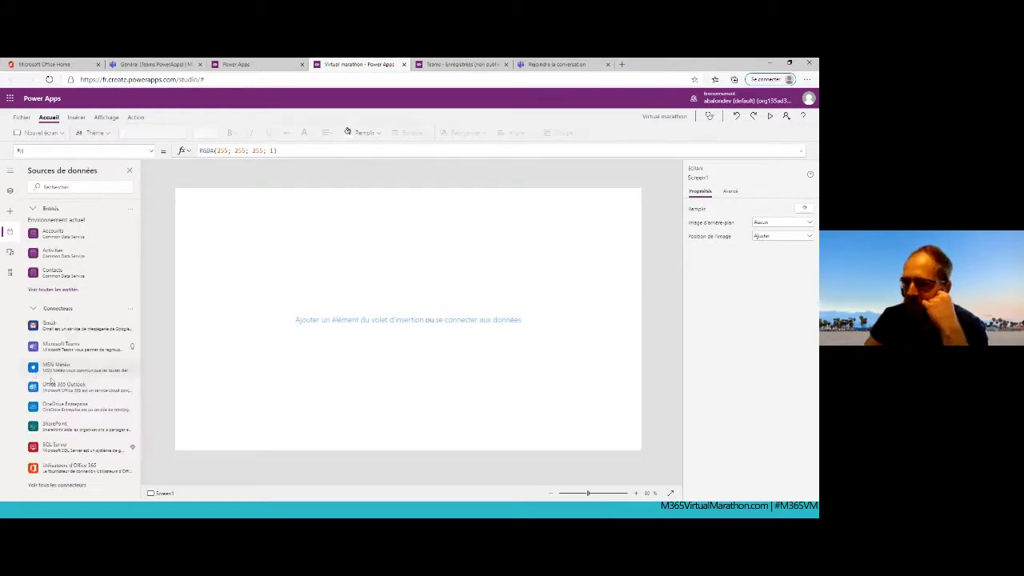
click(73, 351)
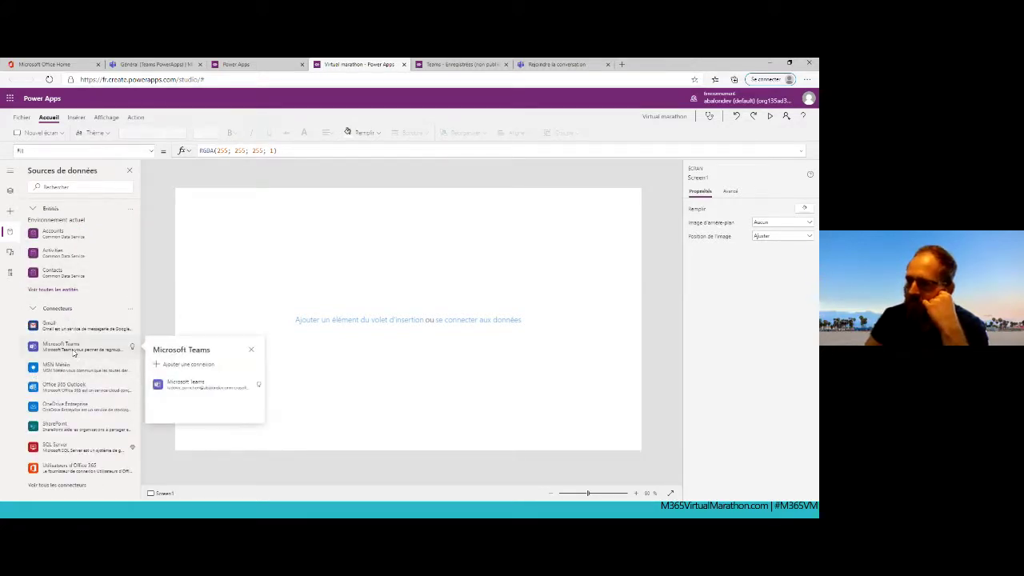
click(189, 392)
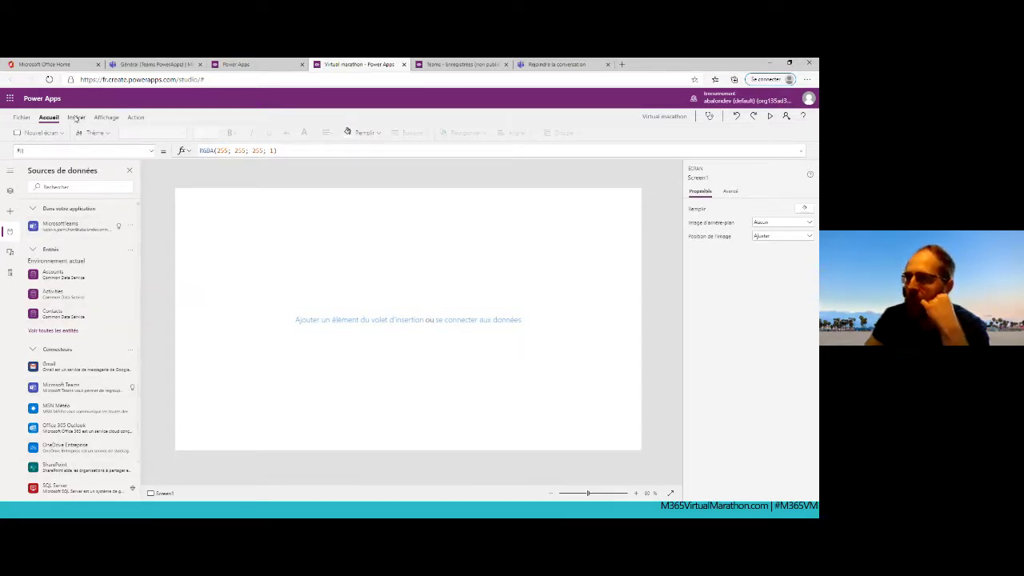
Insert a blank vertical gallery on the first screen.
click(76, 118)
click(268, 134)
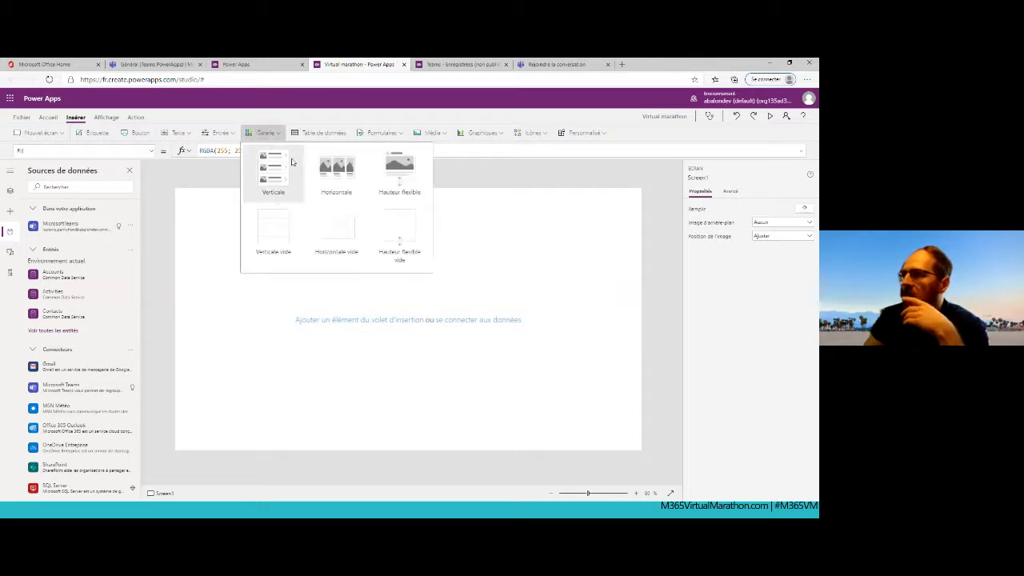
click(280, 233)
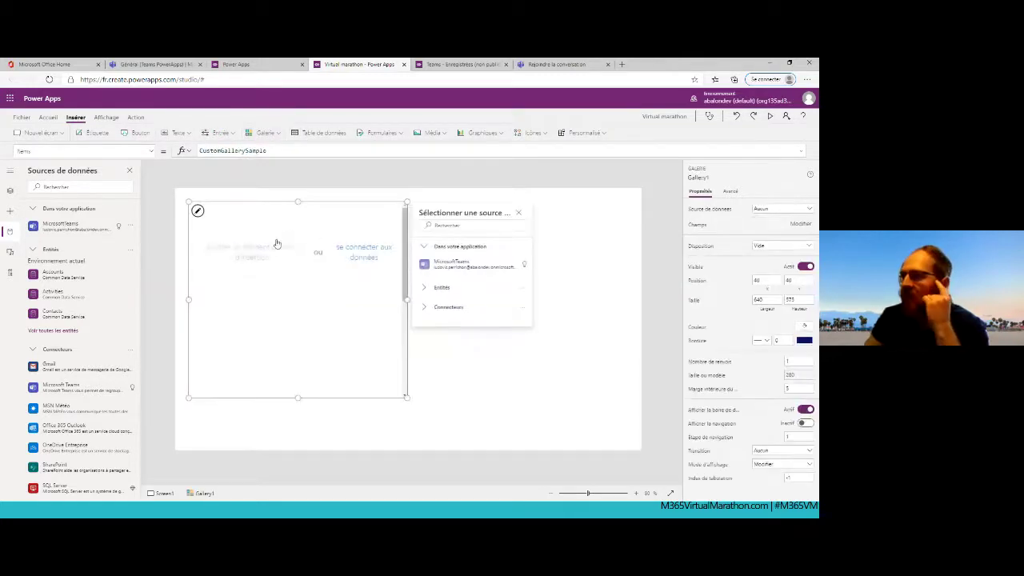
Set the gallery's Items formula to MicrosoftTeams.GetAllTeams().
double_click(281, 151)
text(Cus)
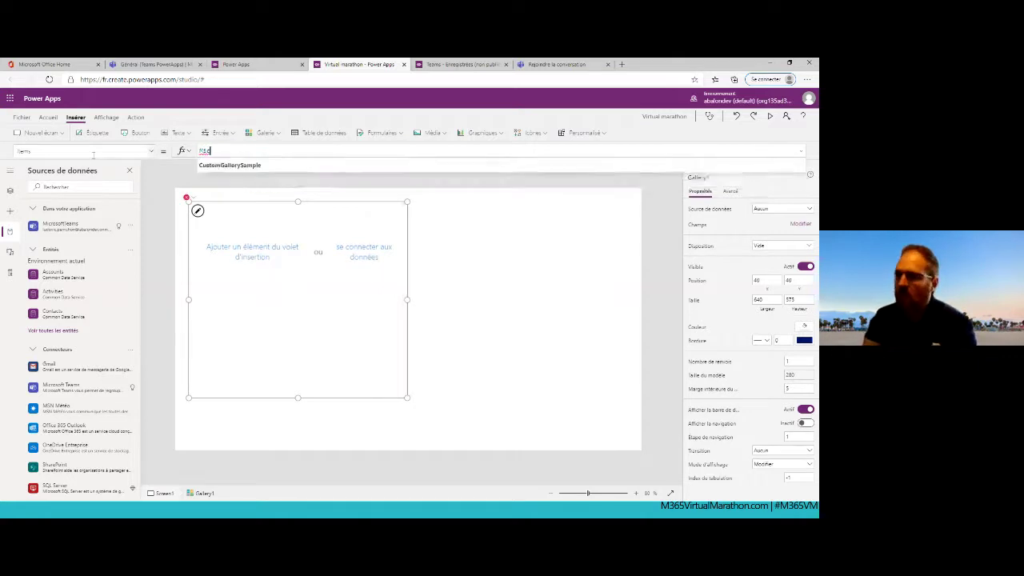
key(BackSpace)
key(BackSpace)
key(BackSpace)
text(Microsoft)
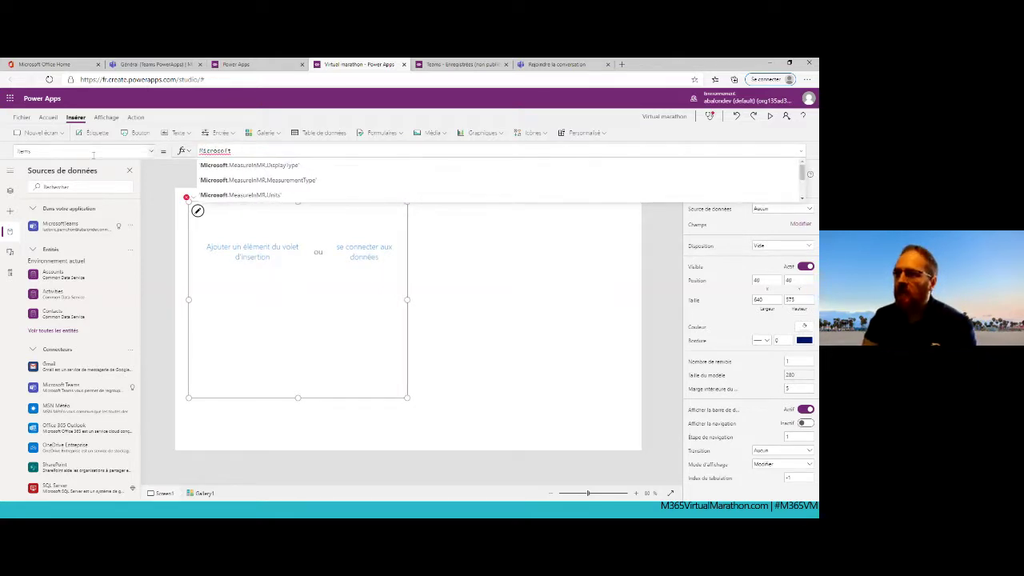
text(Teams.GetAllTea)
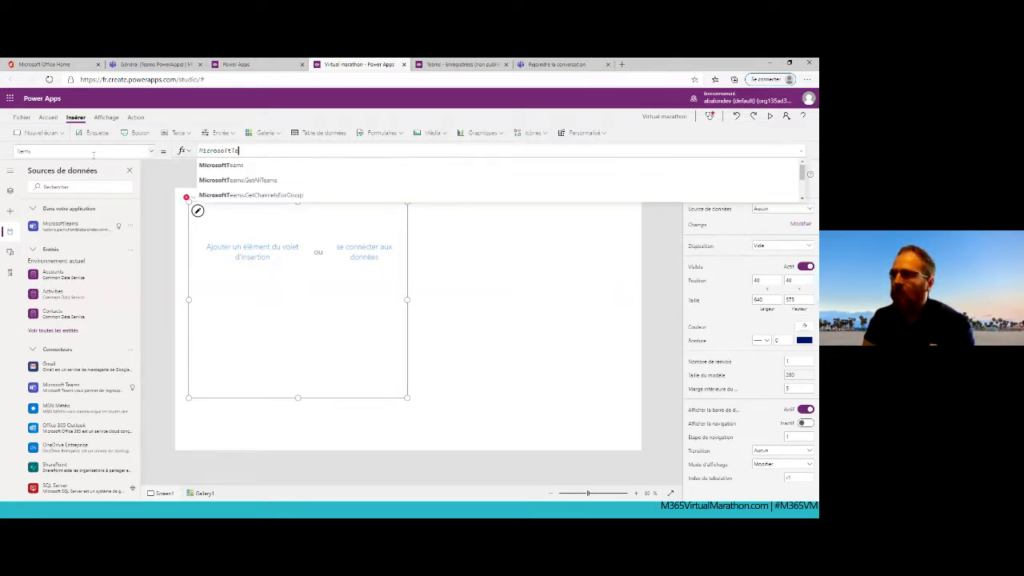
key(Tab)
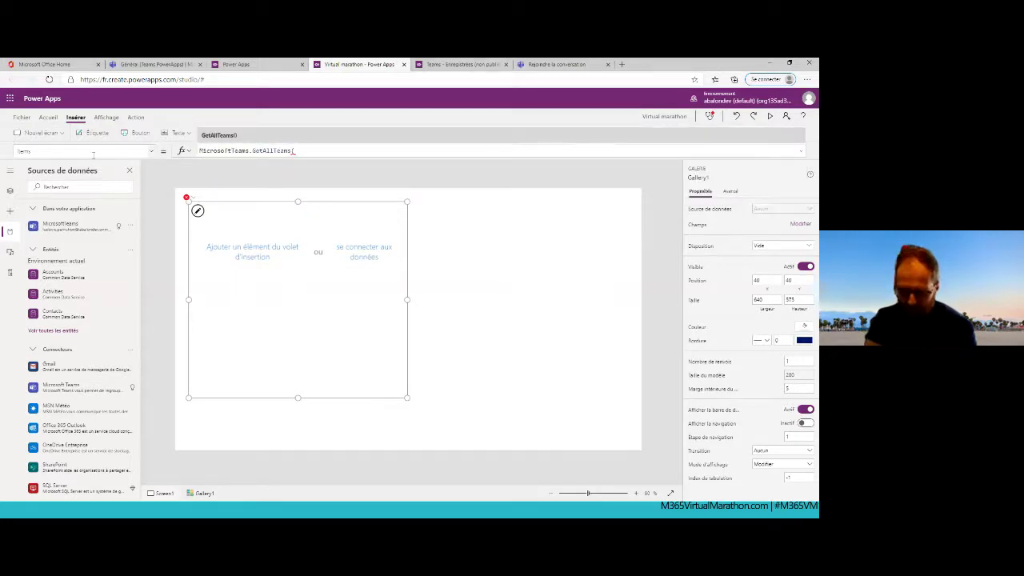
text())
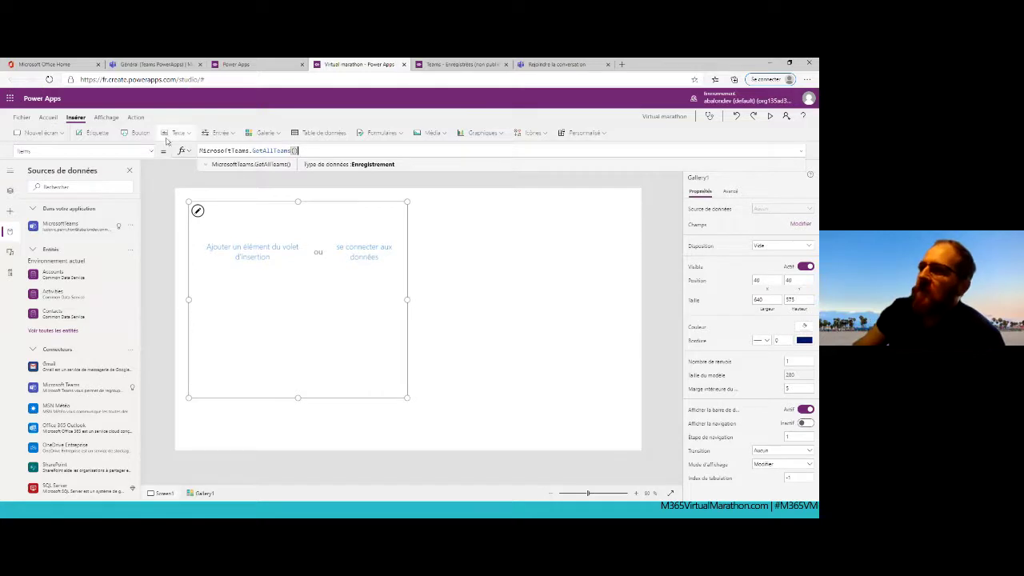
click(96, 133)
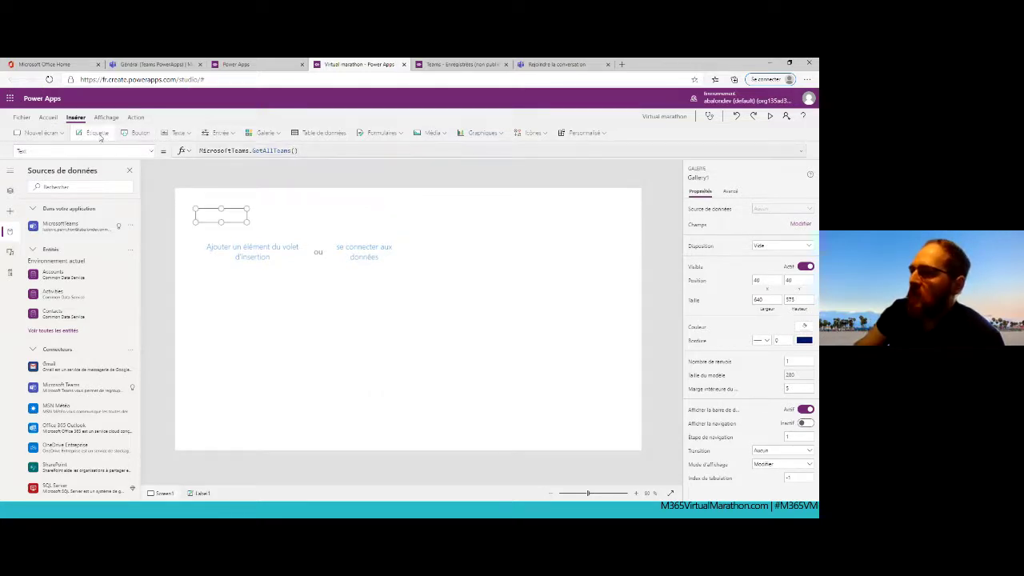
mouse_move(236, 213)
mouse_down()
mouse_move(246, 227)
mouse_move(226, 222)
mouse_up()
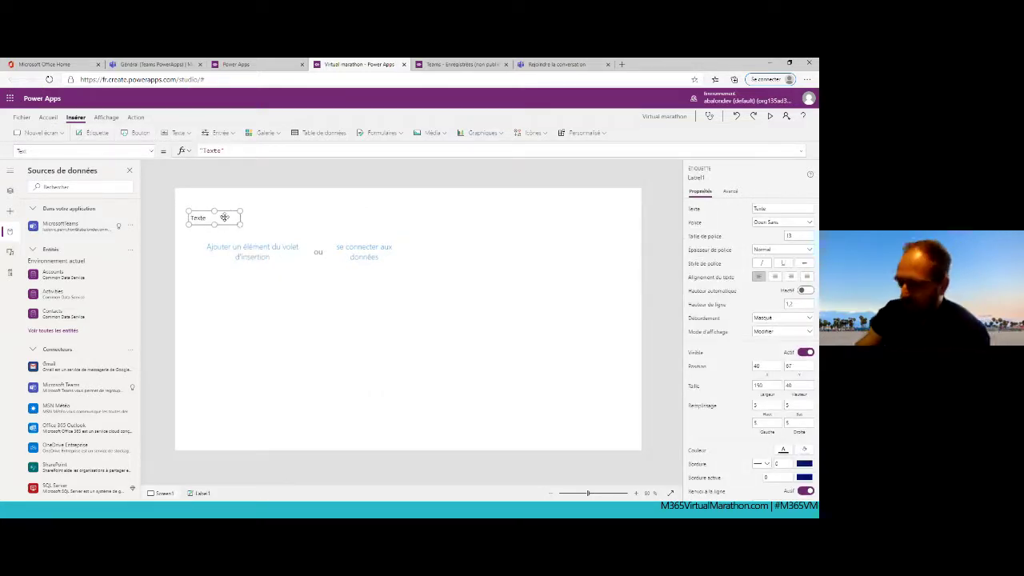
key(Delete)
Insert a text label inside the gallery template and enlarge it to about 491 wide by 47 high.
click(255, 252)
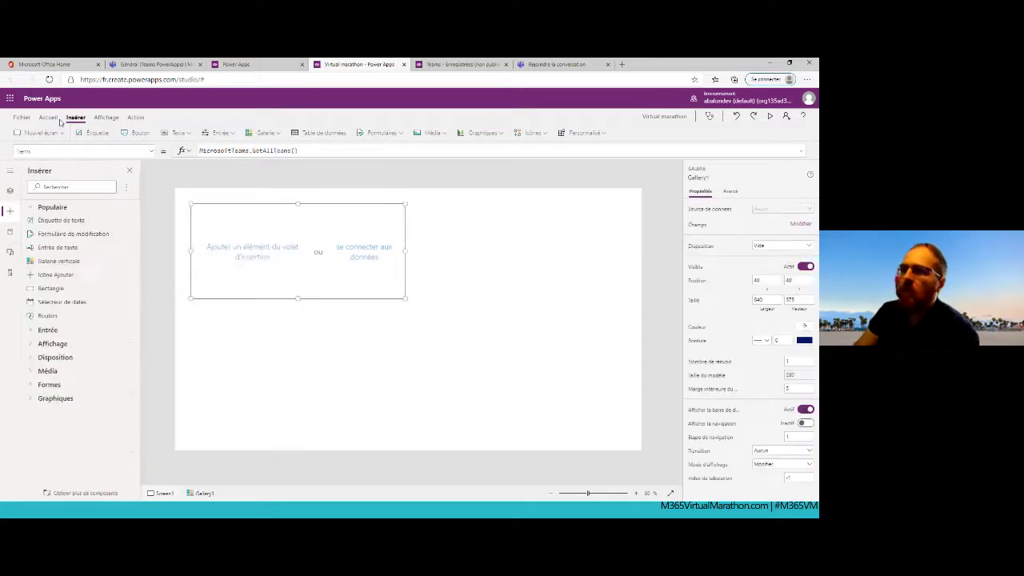
click(94, 133)
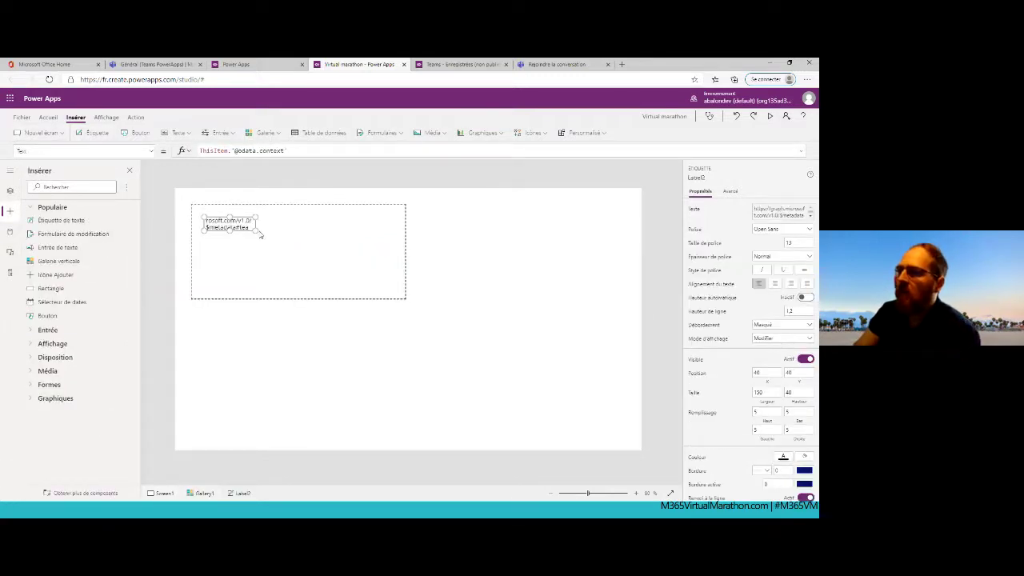
drag(258, 232, 373, 234)
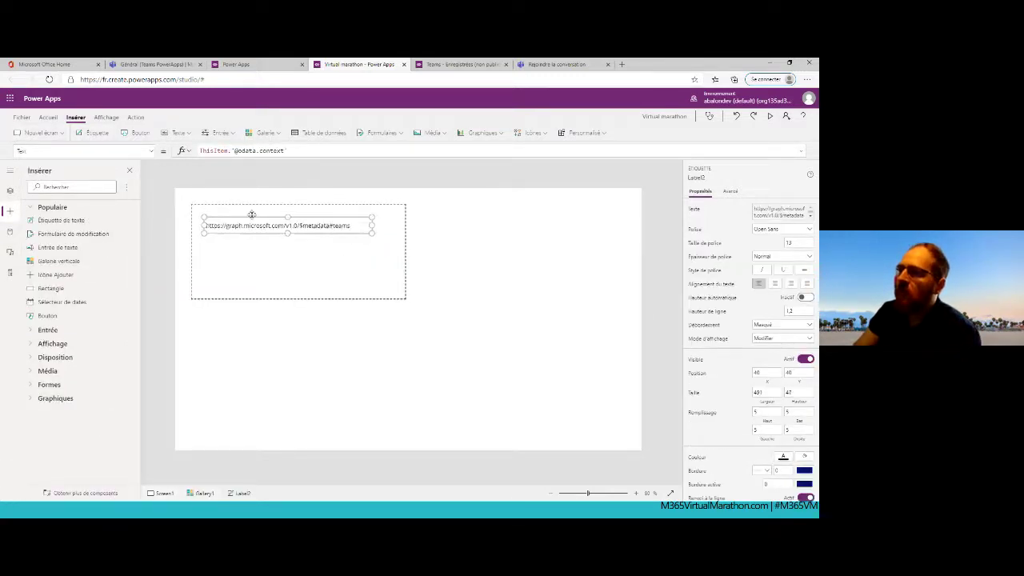
drag(305, 151, 231, 150)
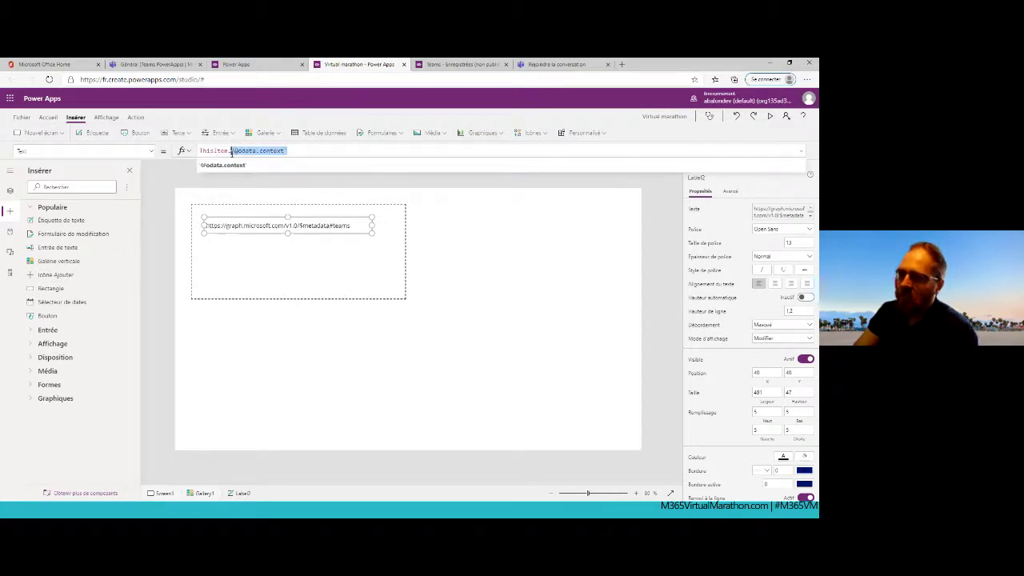
key(BackSpace)
text(Va)
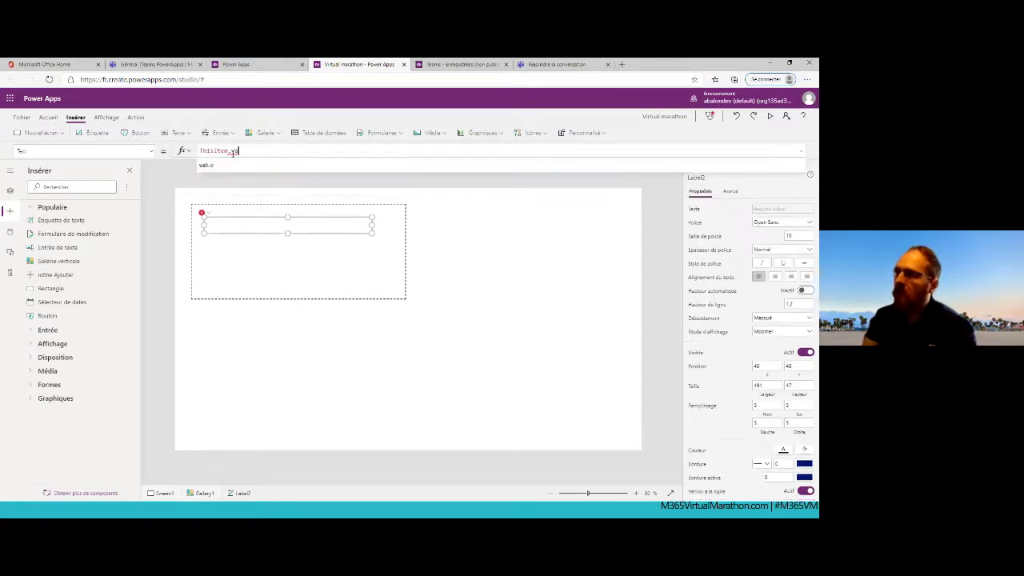
key(BackSpace)
key(BackSpace)
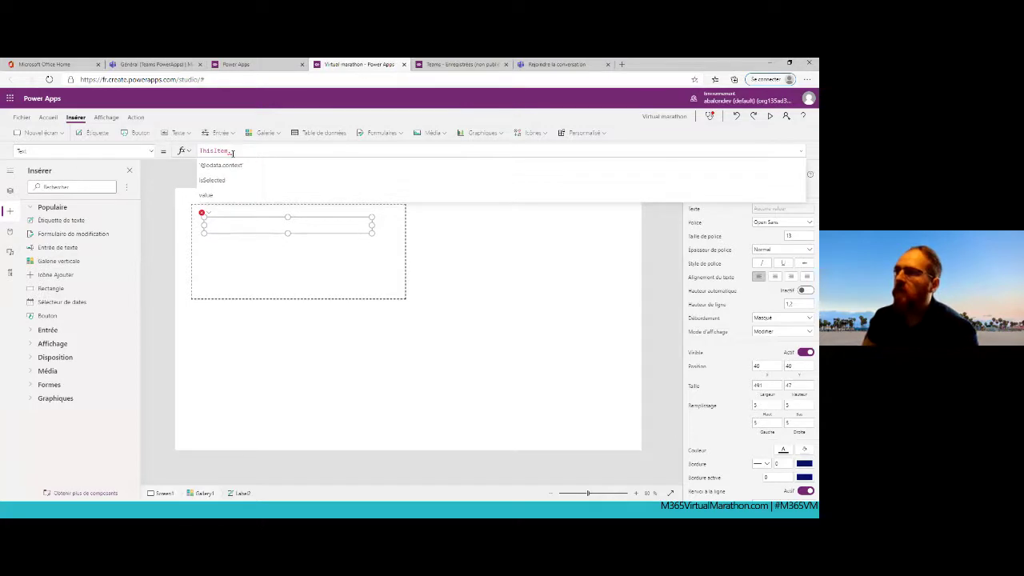
key(Up)
key(Up)
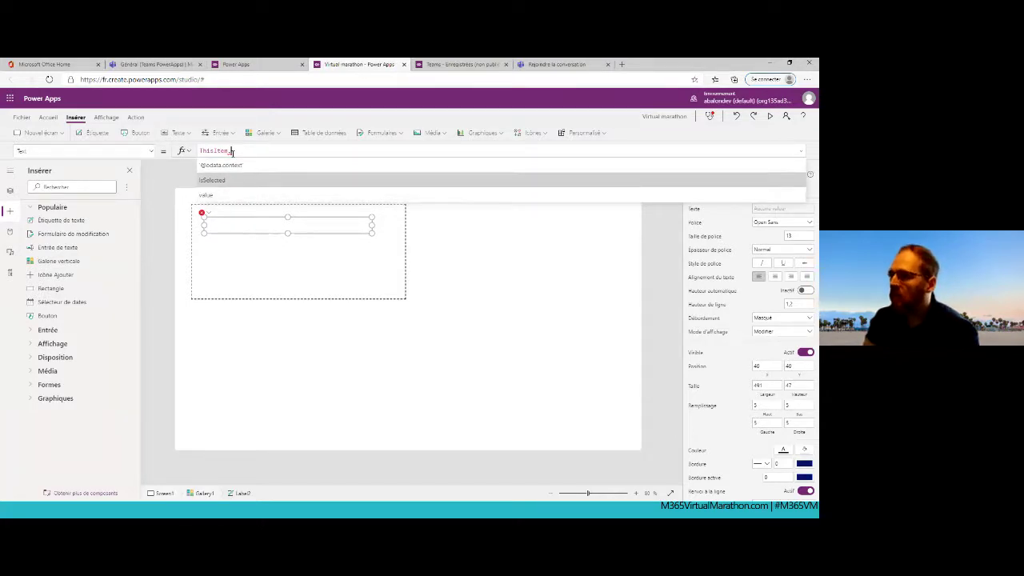
key(Tab)
double_click(256, 150)
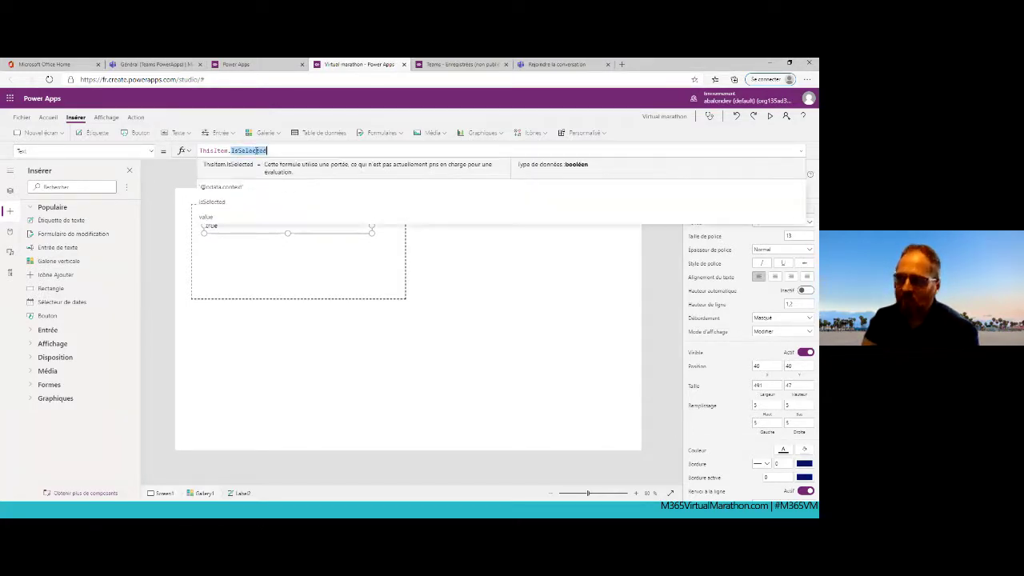
key(BackSpace)
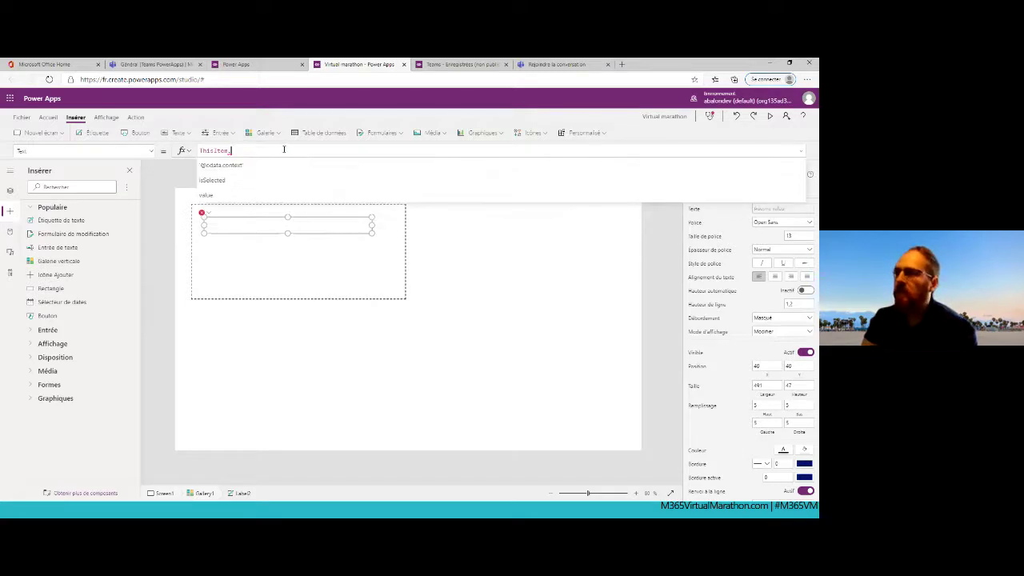
Extend the gallery's Items formula to MicrosoftTeams.GetAllTeams().value.
click(301, 293)
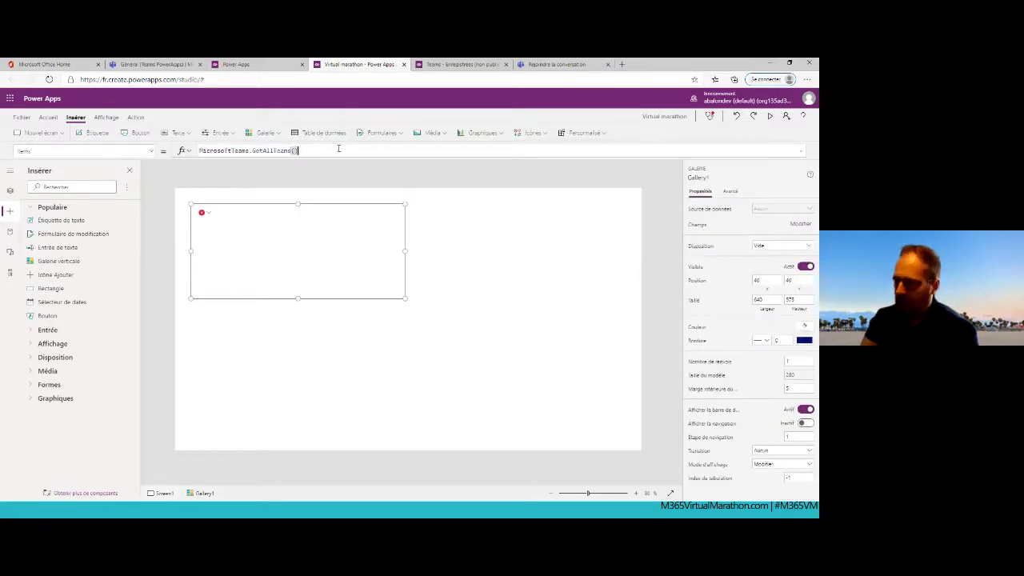
text(value)
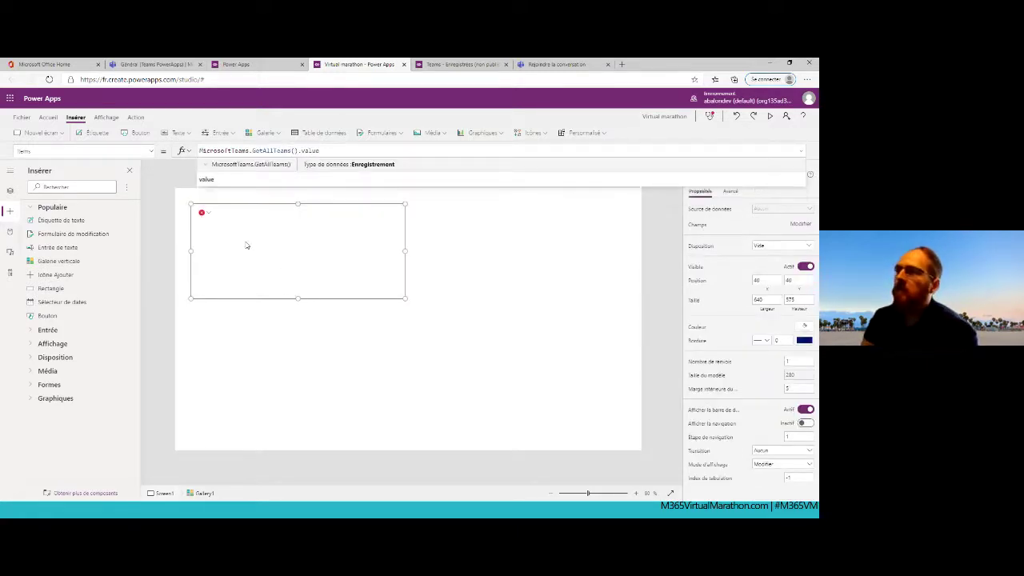
click(247, 245)
Set the text formula of the label in the gallery to ThisItem.displayName.
click(227, 231)
click(240, 151)
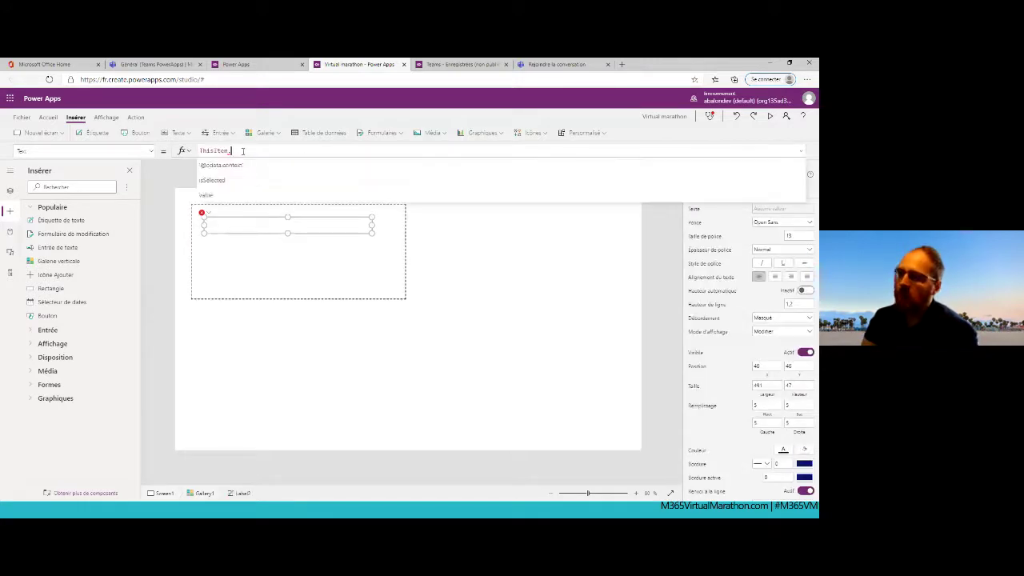
click(241, 181)
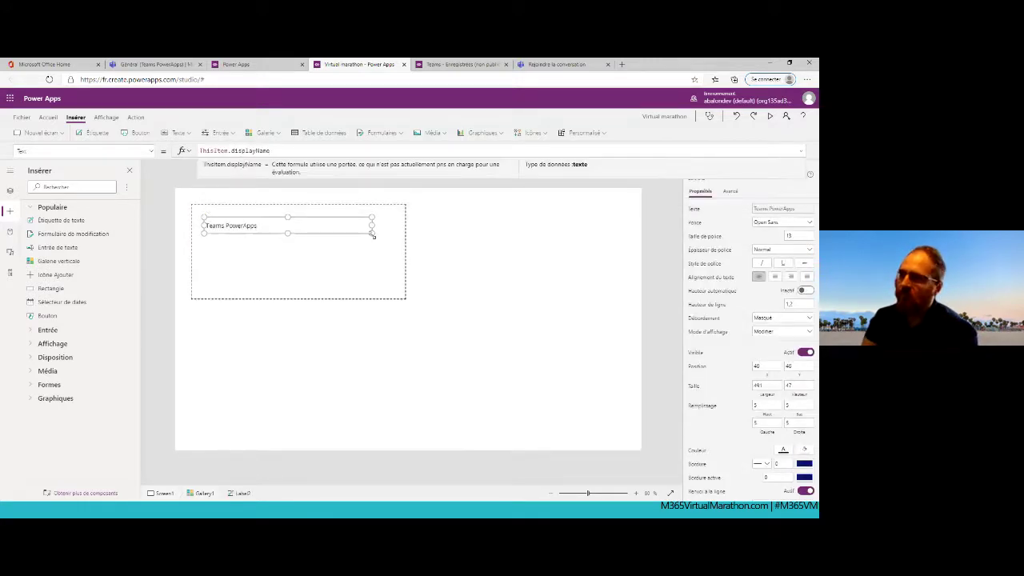
Narrow the team name label, reduce the gallery template height to about 160, and widen the gallery across most of the screen.
drag(372, 233, 273, 231)
click(373, 296)
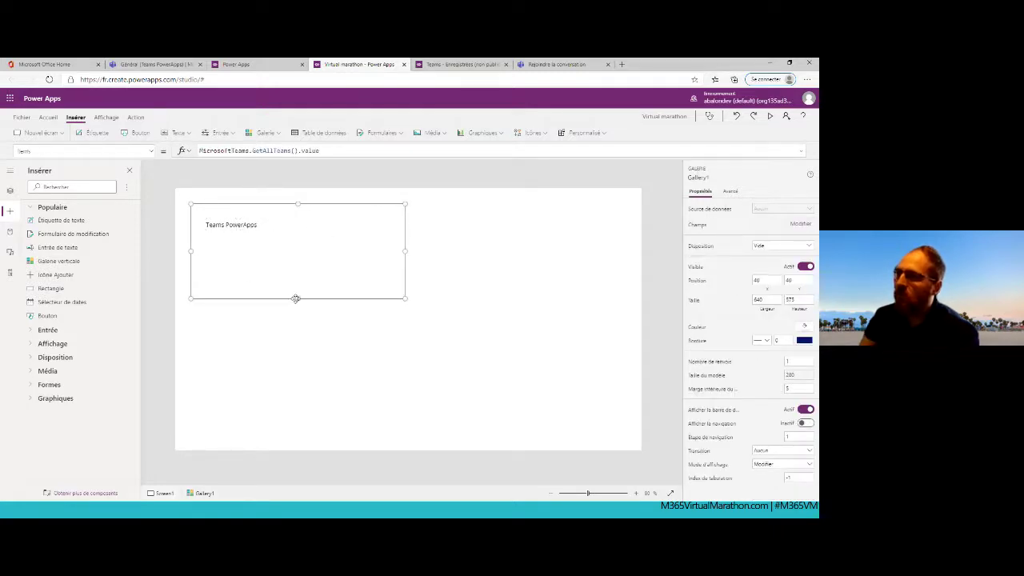
drag(297, 298, 296, 259)
drag(405, 232, 551, 232)
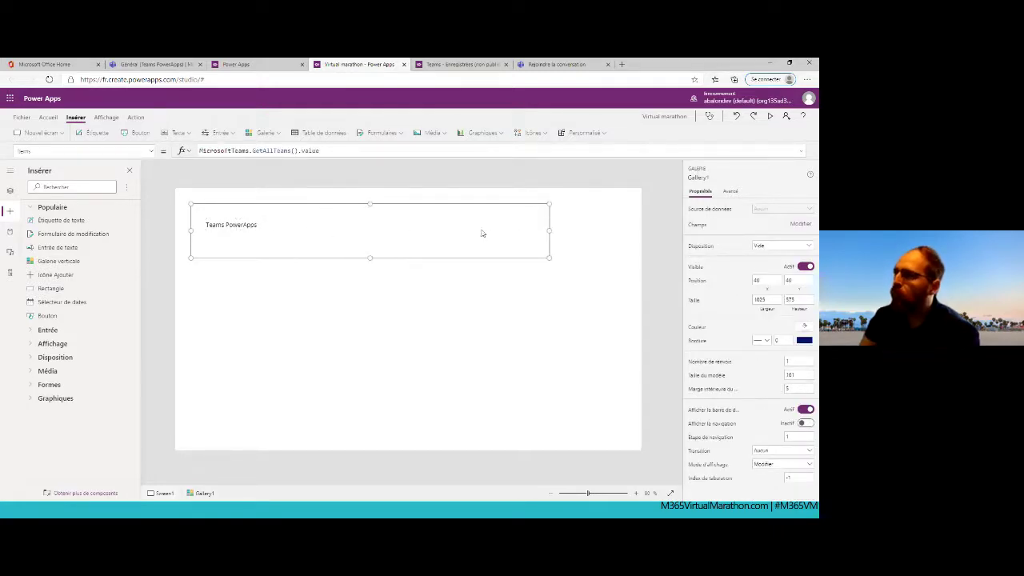
Insert a button in the gallery template, place it near the row's right end, and set its text to "Voir Canaux".
click(140, 133)
drag(245, 233, 493, 238)
text(Voi)
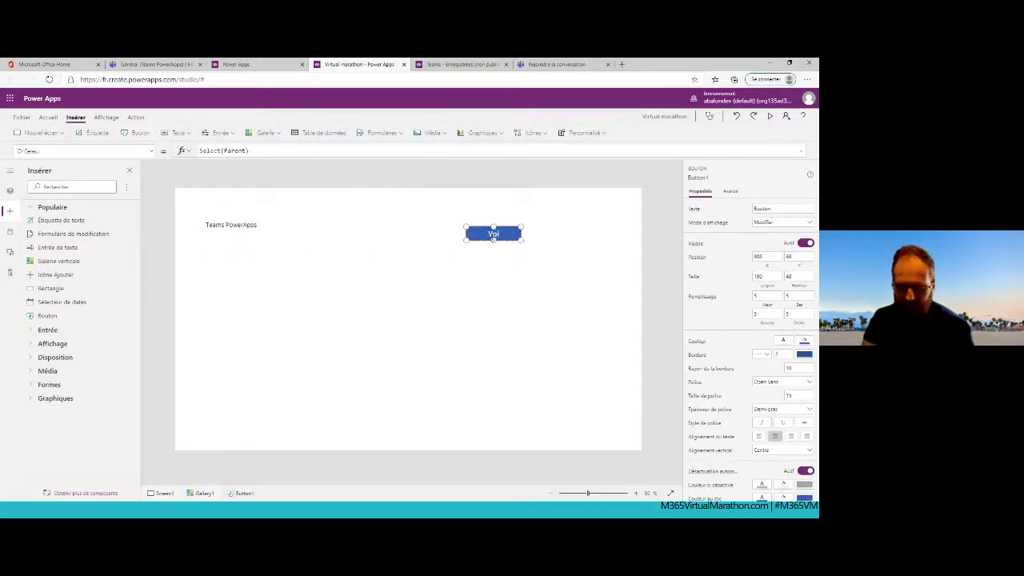
text(r Canaux)
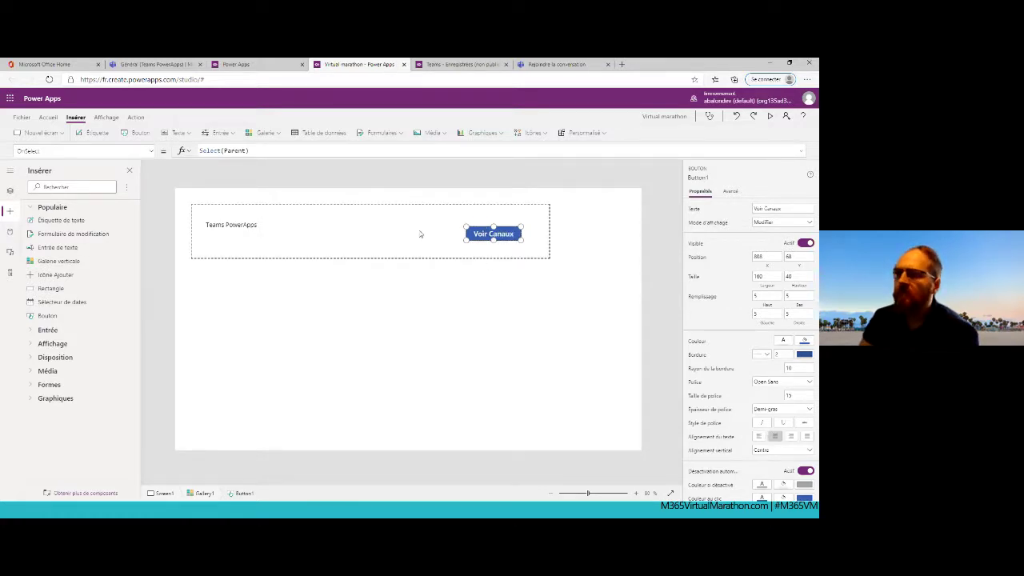
Add a second, blank screen to the app.
click(10, 190)
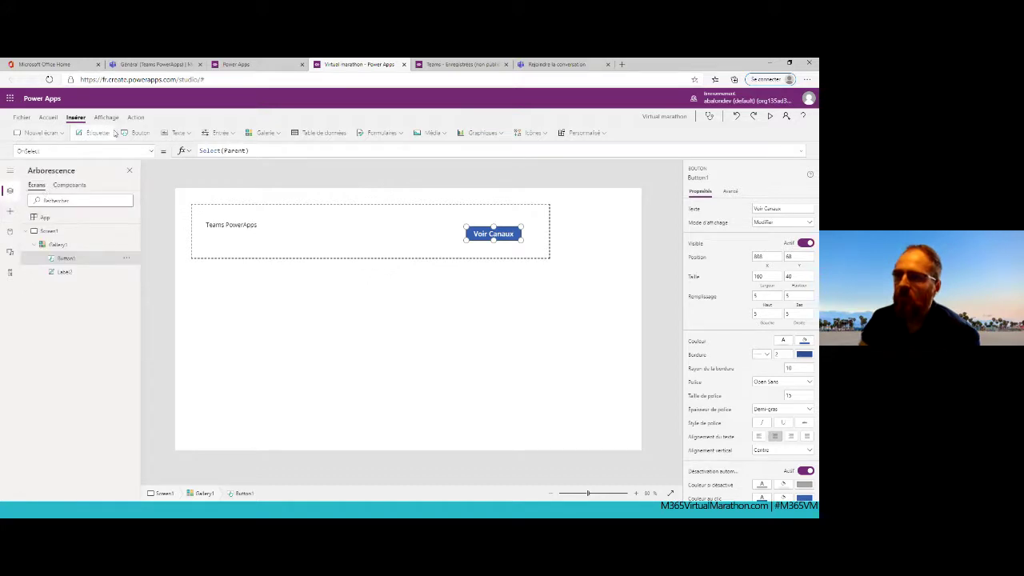
click(55, 133)
click(41, 168)
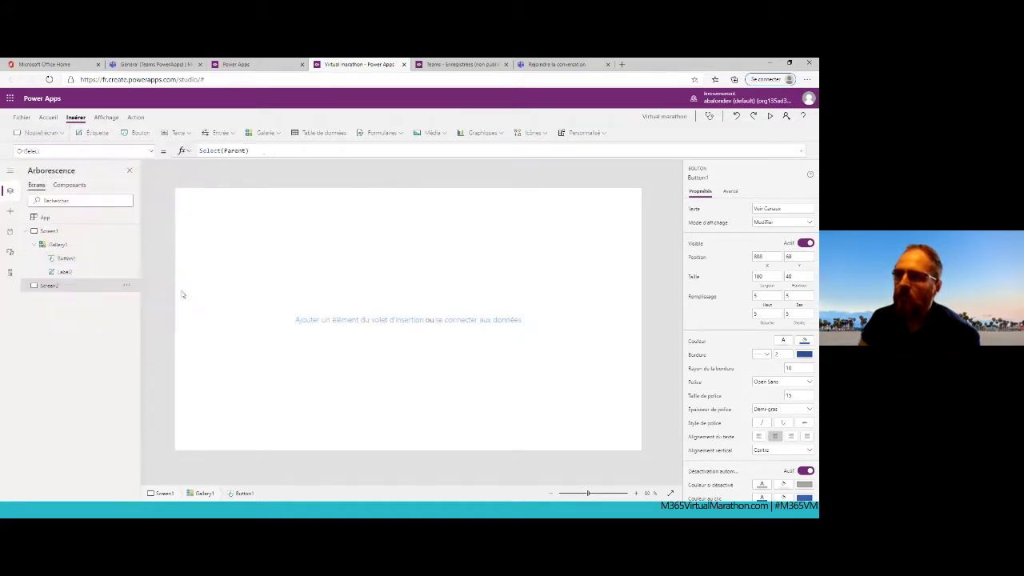
Extend the "Voir Canaux" button's OnSelect formula on Screen1 to Select(Parent);;Navigate(Screen2).
click(266, 133)
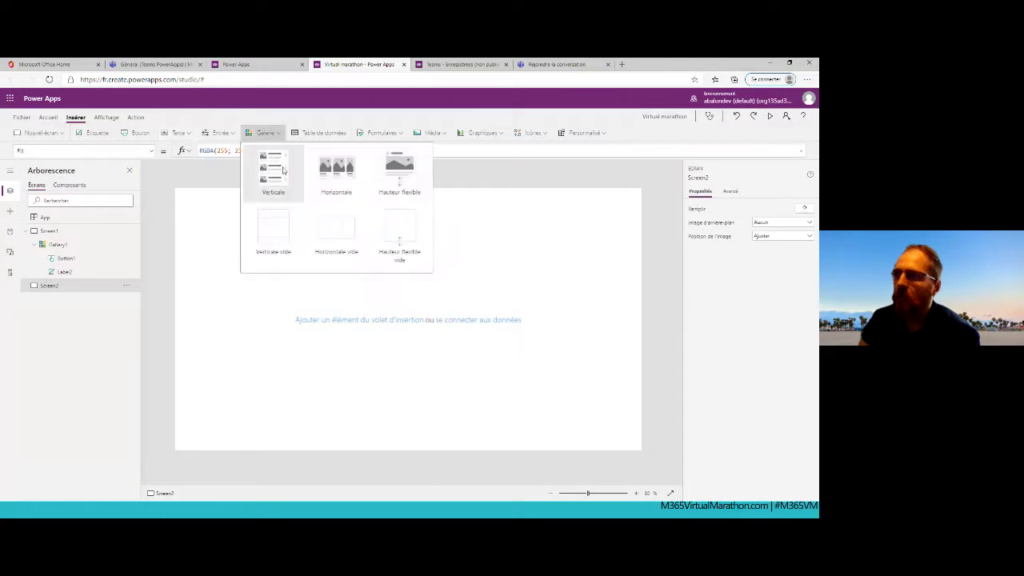
click(83, 232)
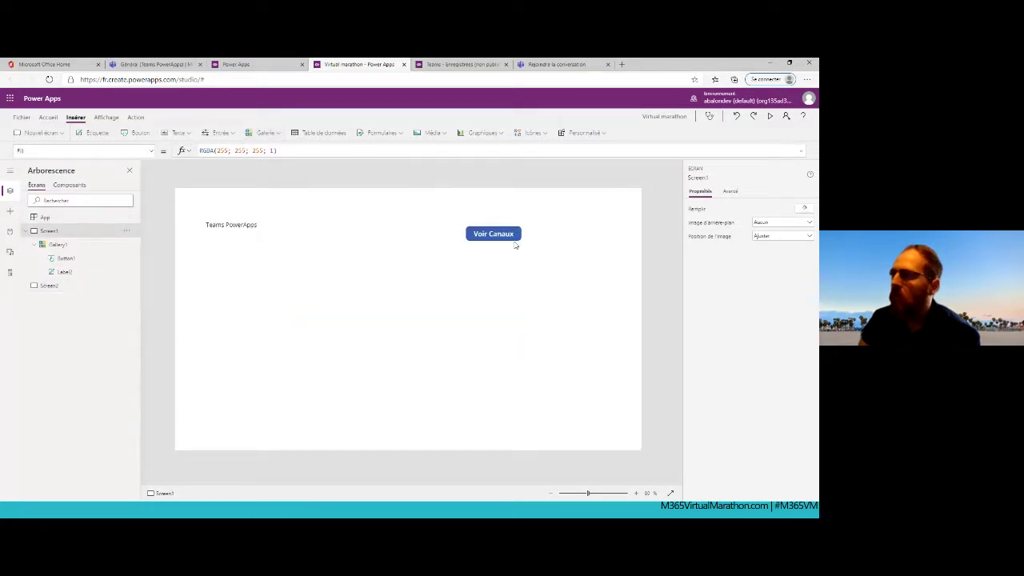
click(506, 237)
click(301, 152)
text(;)
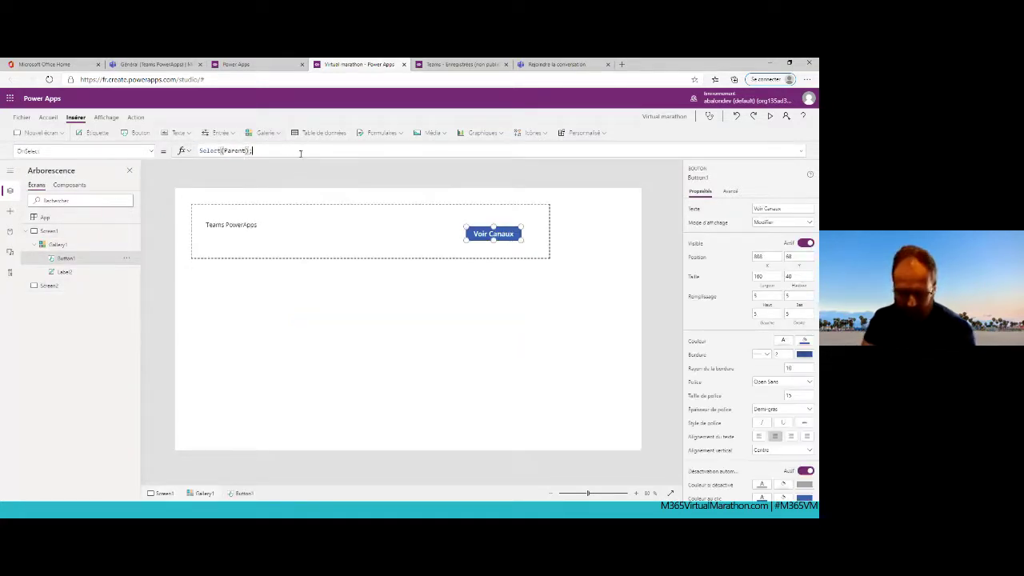
text(;Navigate(Screen2)
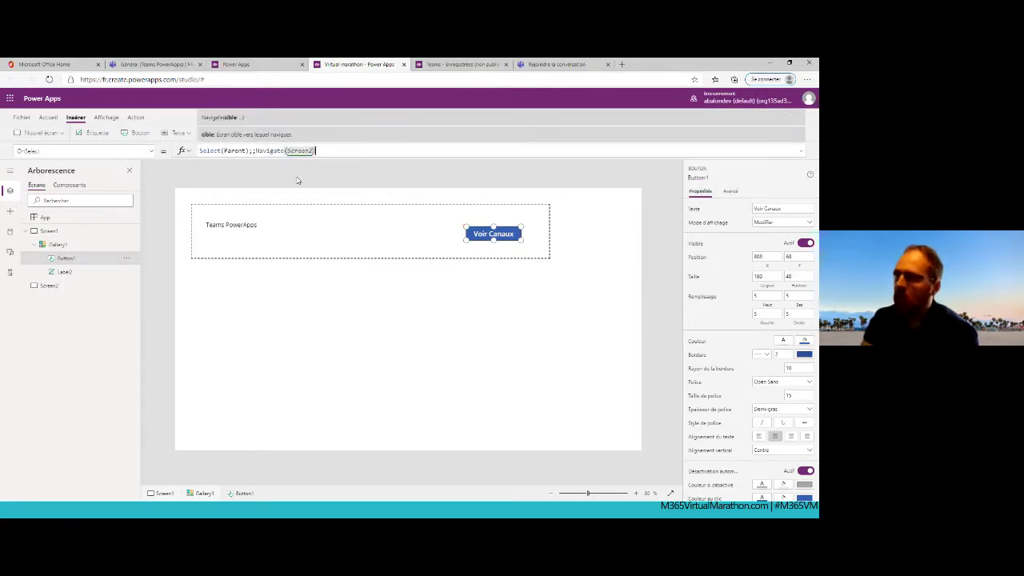
Insert a blank vertical gallery on Screen2 and select its template.
click(48, 286)
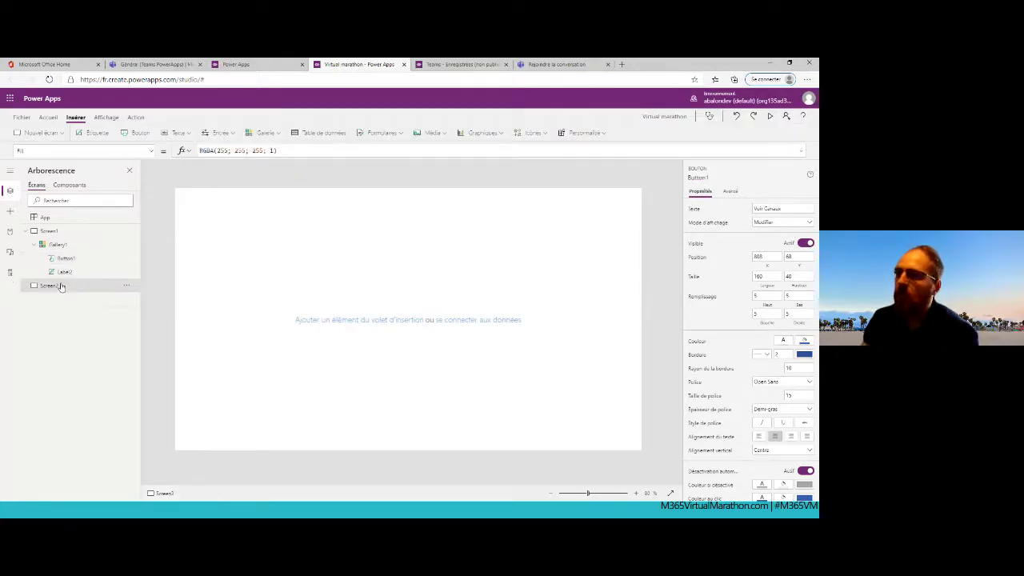
click(268, 133)
click(290, 230)
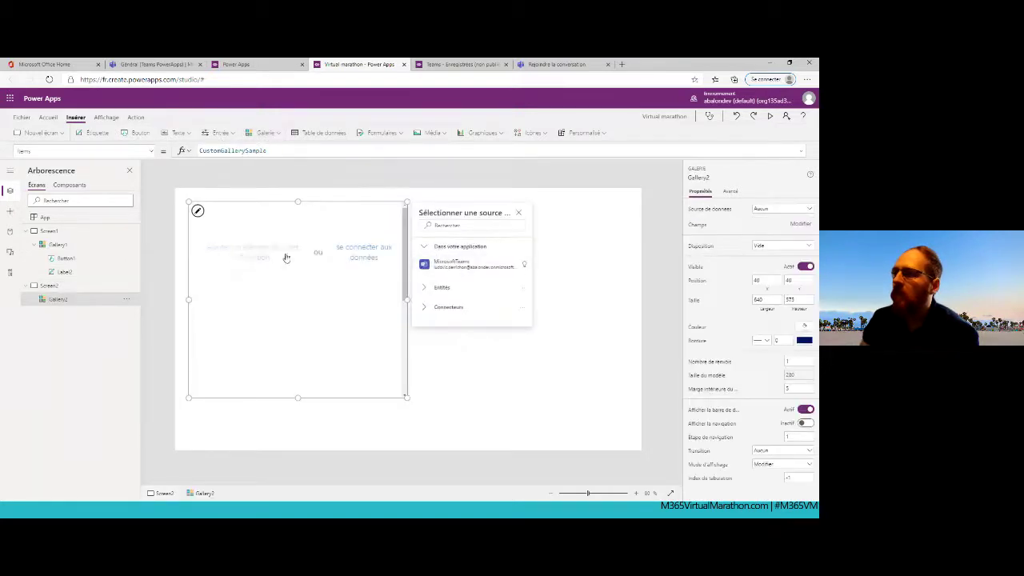
click(261, 250)
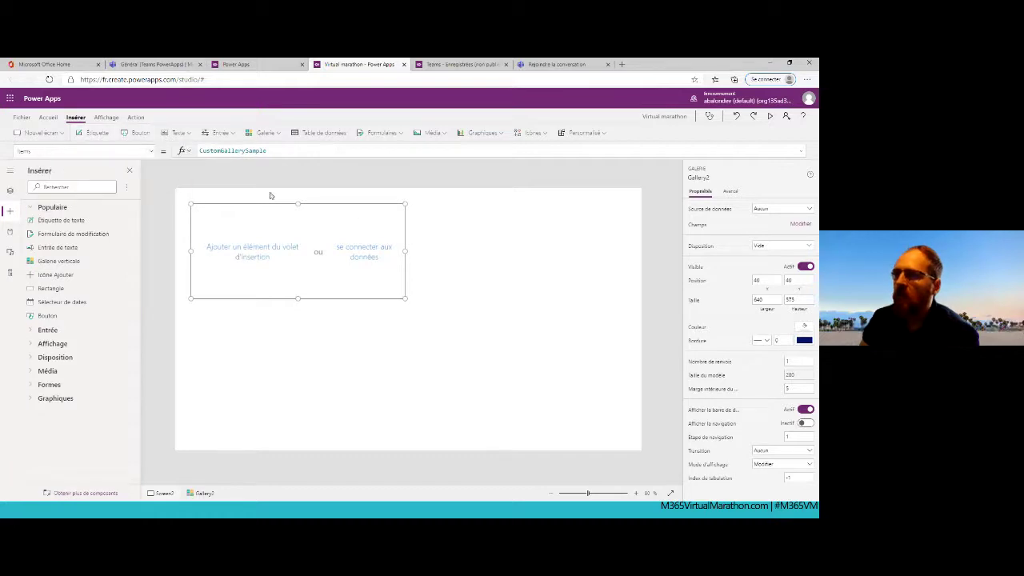
Replace the new gallery's Items formula with a call to the MicrosoftTeams.GetChannelsForGroup function.
drag(264, 150, 152, 152)
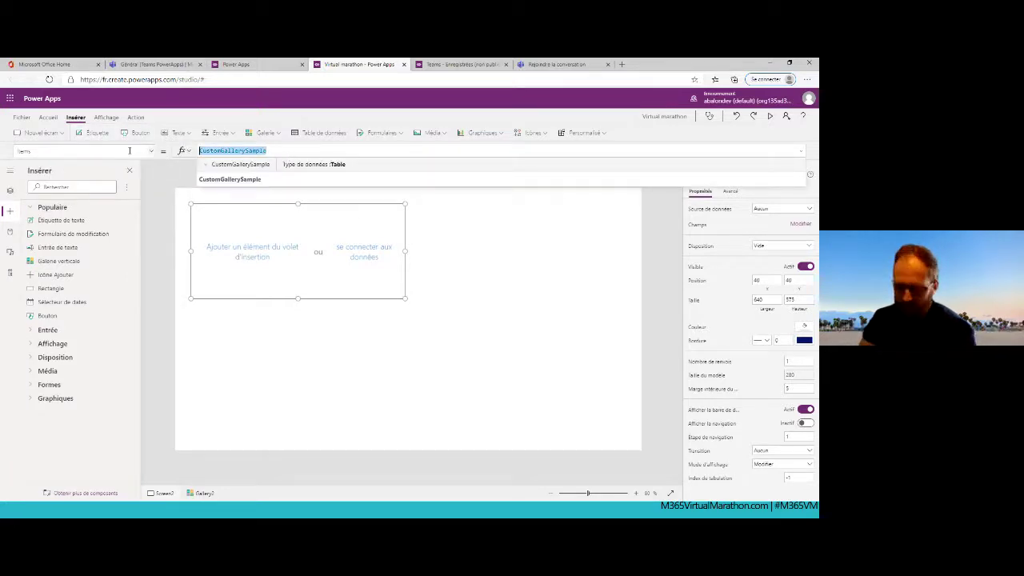
text(Cicro)
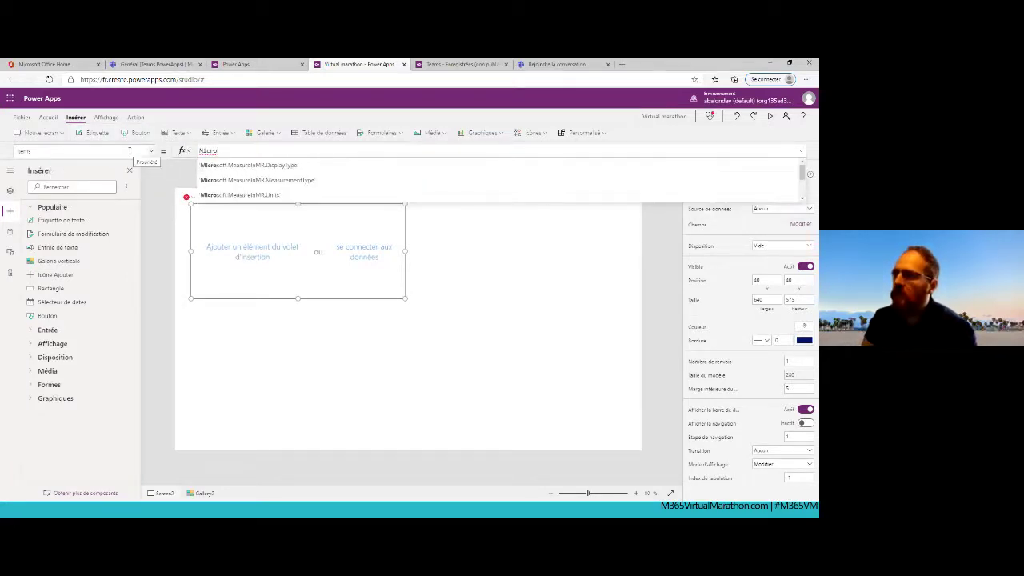
text(softTeams)
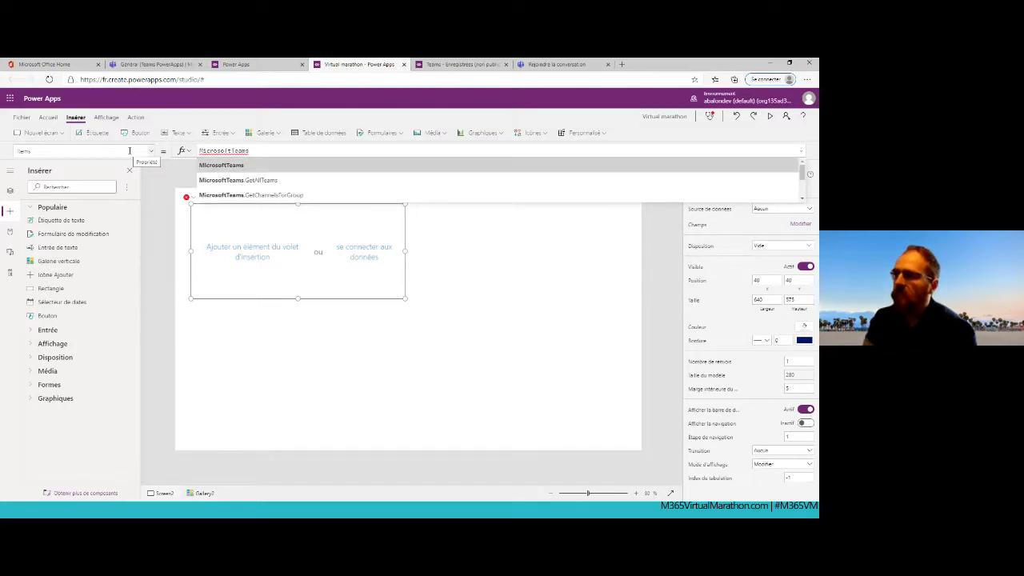
key(Down)
key(Down)
key(Tab)
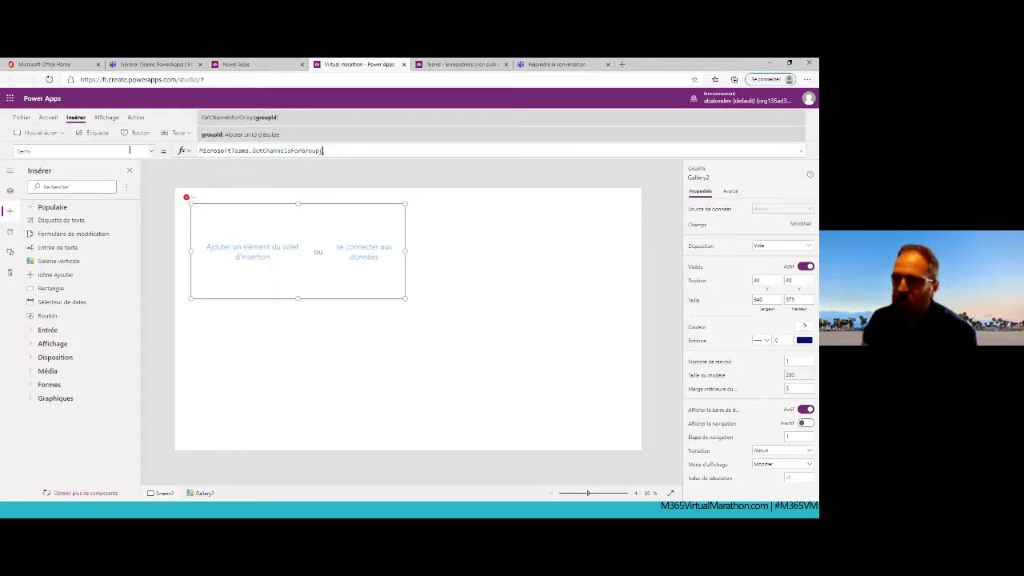
Pass Gallery1.Selected.id as the group ID argument of GetChannelsForGroup and close the function's parentheses.
click(10, 190)
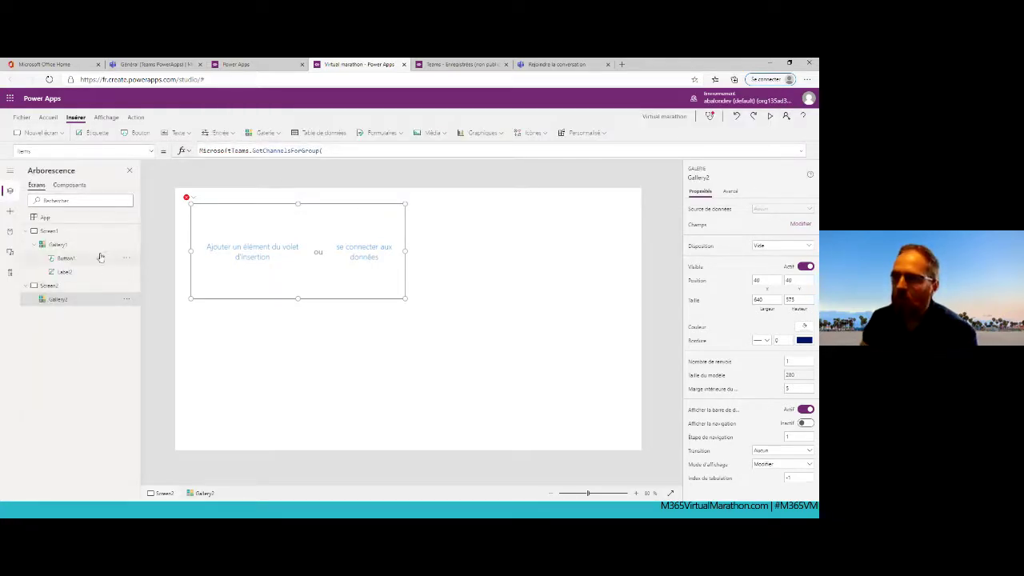
click(335, 150)
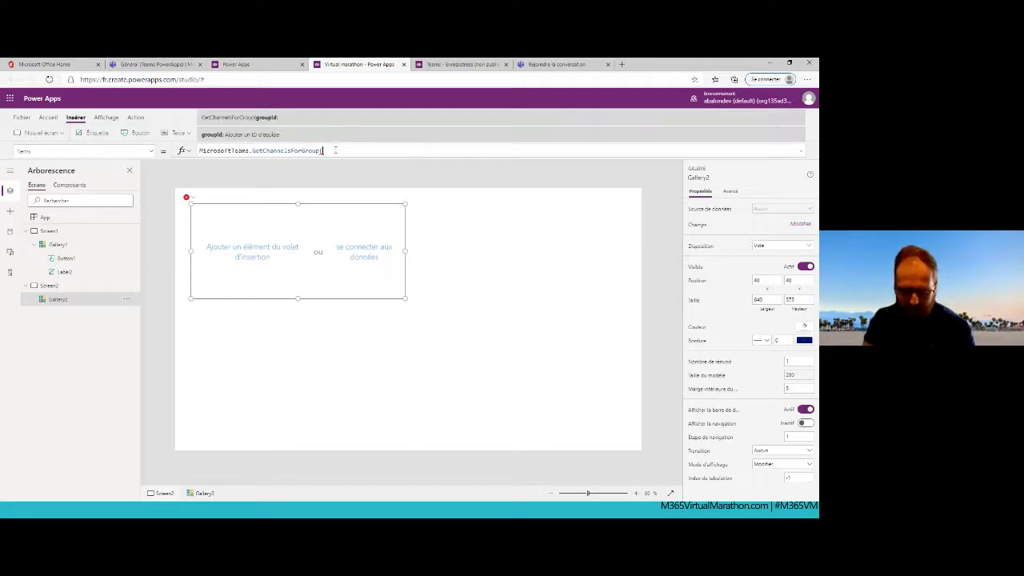
text(Gallery1)
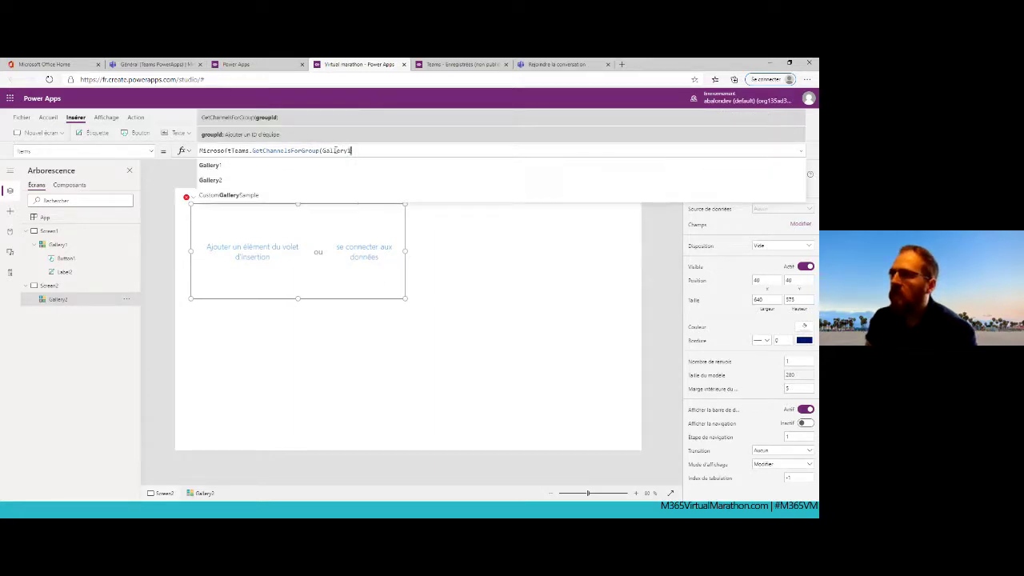
text(.)
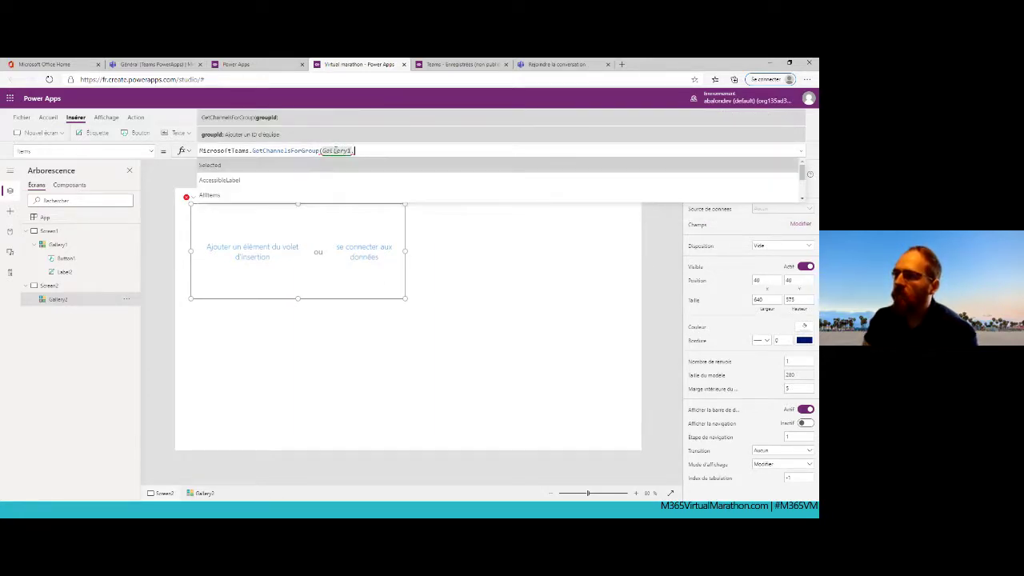
key(Tab)
text())
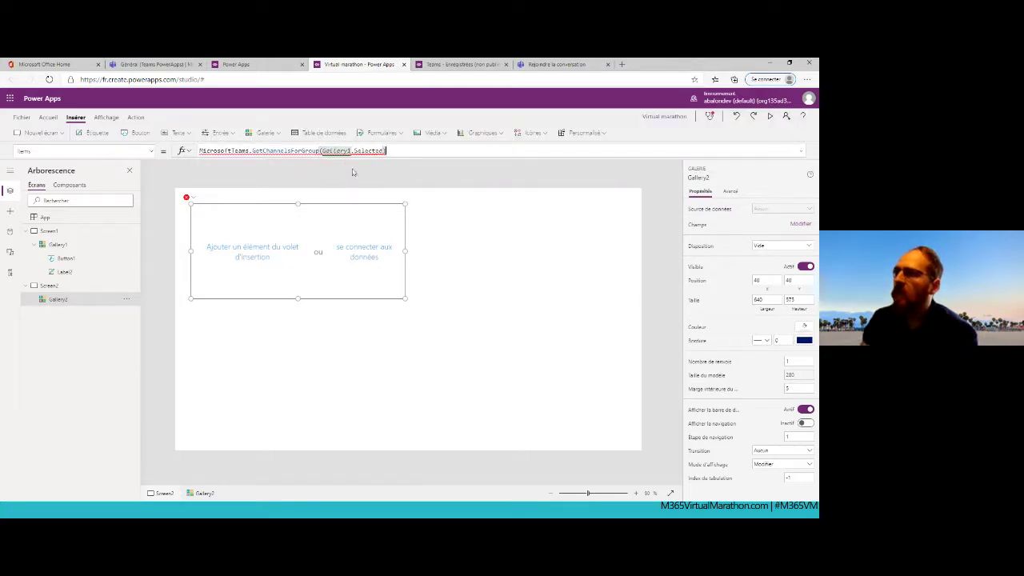
key(Left)
text(.)
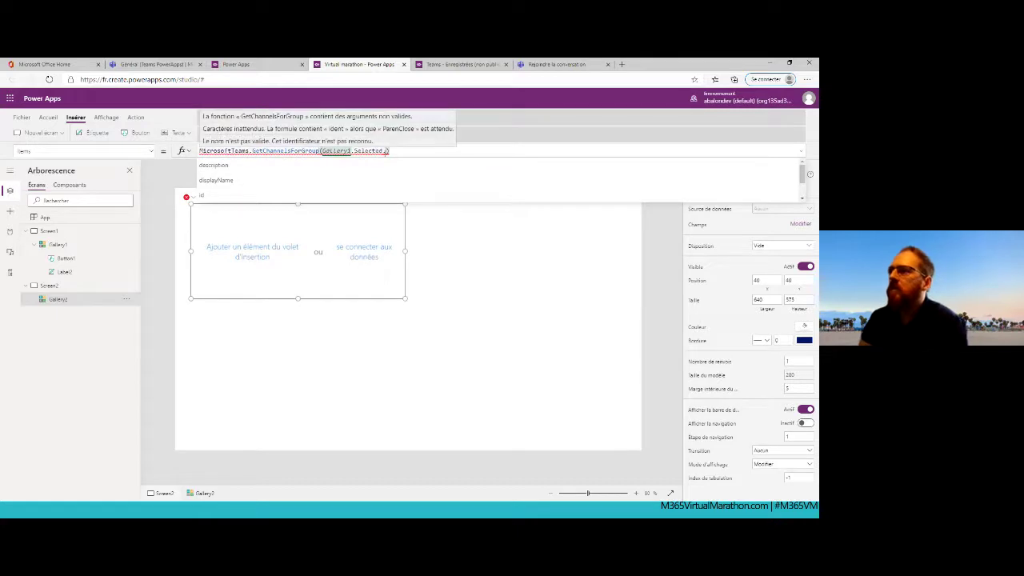
key(BackSpace)
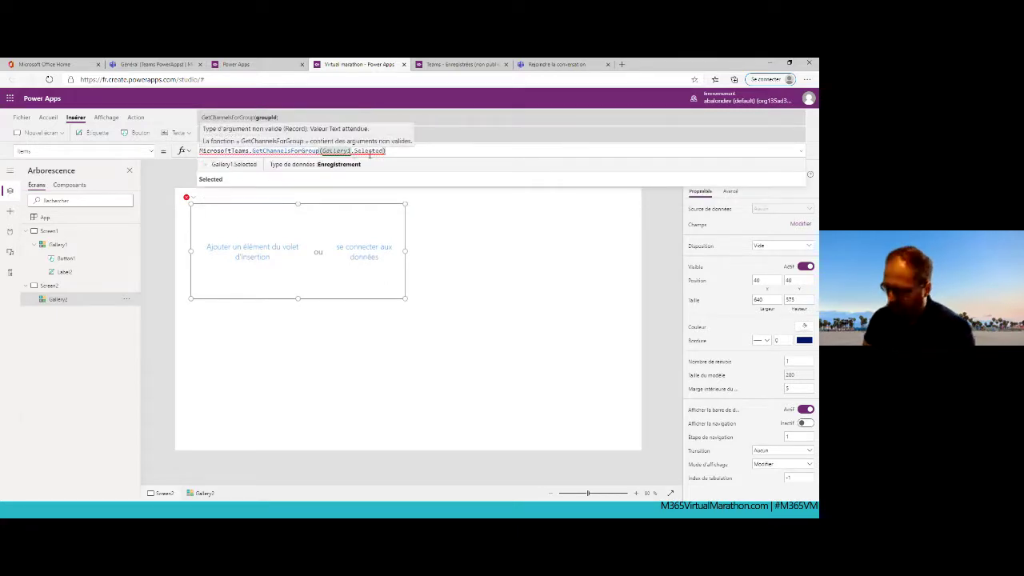
text(.id)
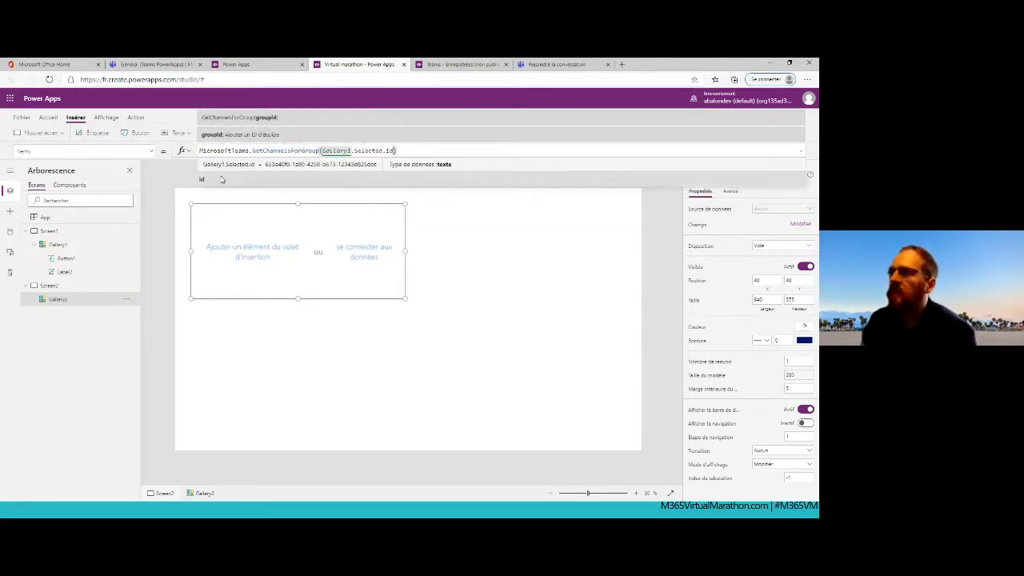
Copy and remove the Gallery1.Selected.id argument to show the function's expected parameter, and paste it back into the formula.
click(334, 151)
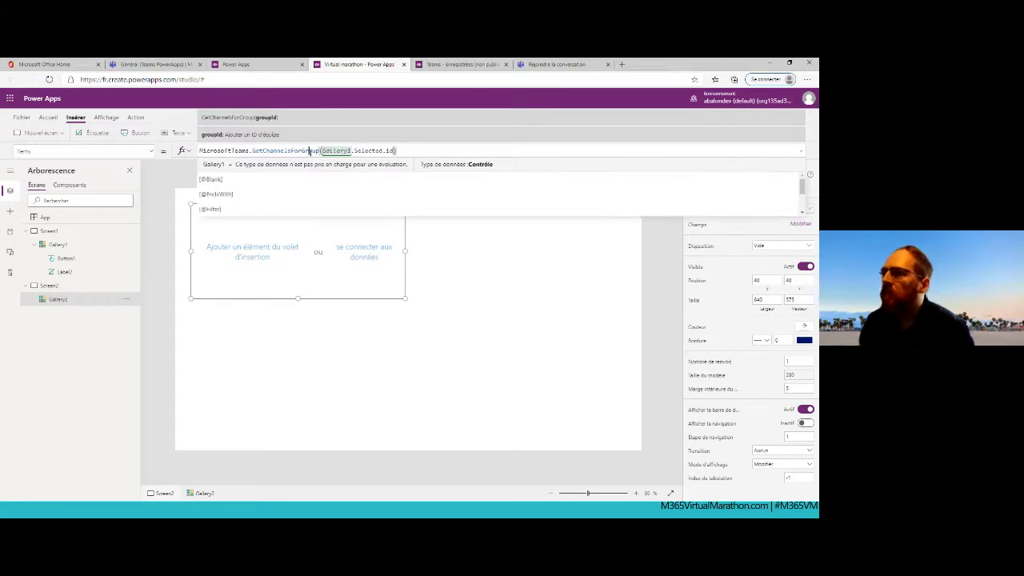
drag(323, 150, 395, 151)
key(ctrl+c)
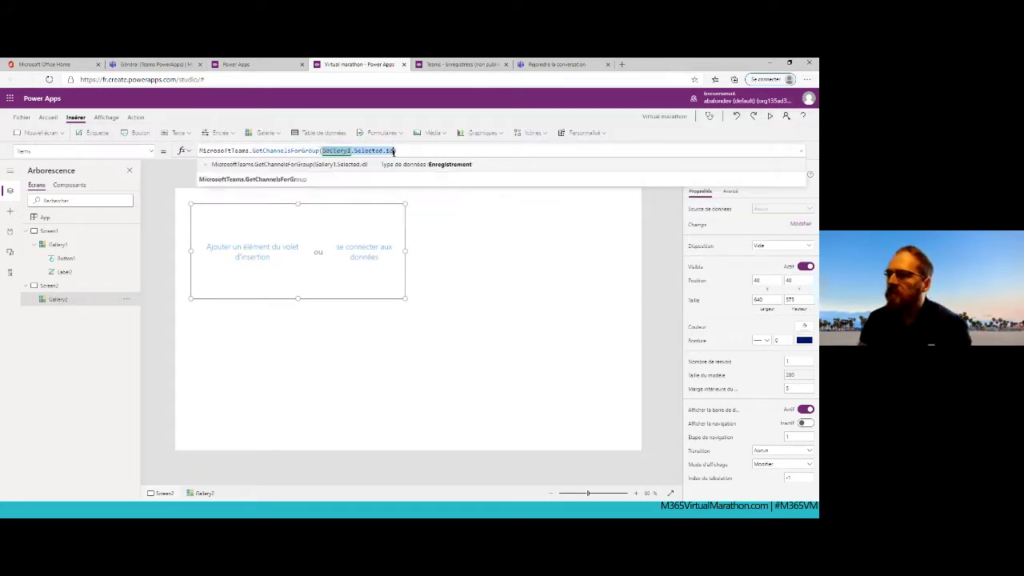
key(BackSpace)
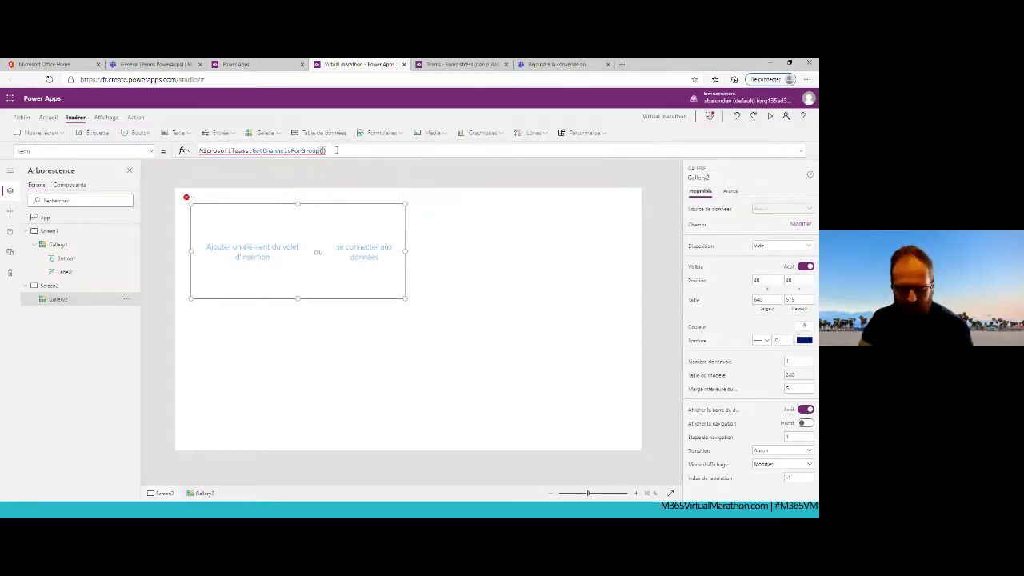
key(Delete)
text(()
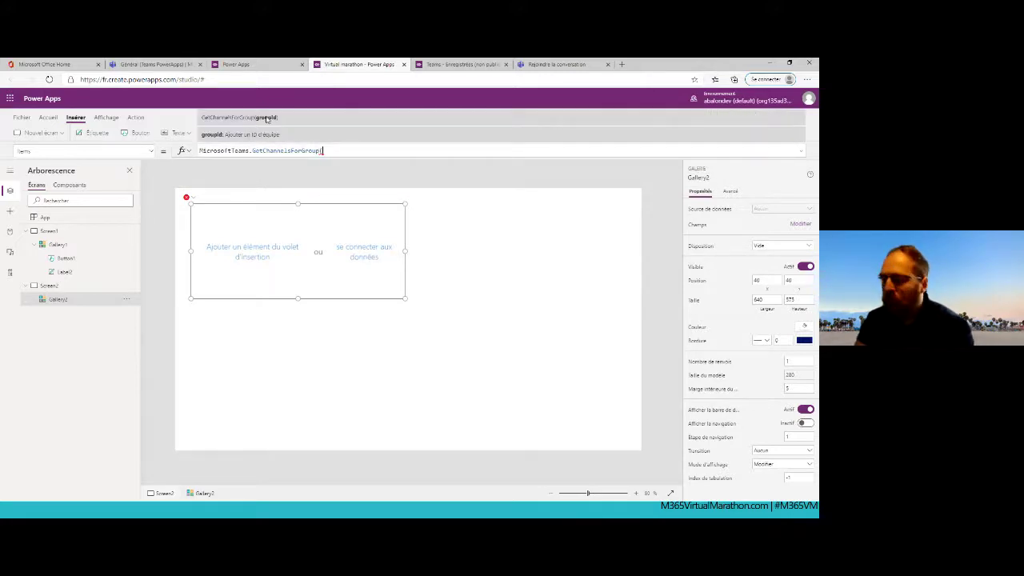
key(ctrl+v)
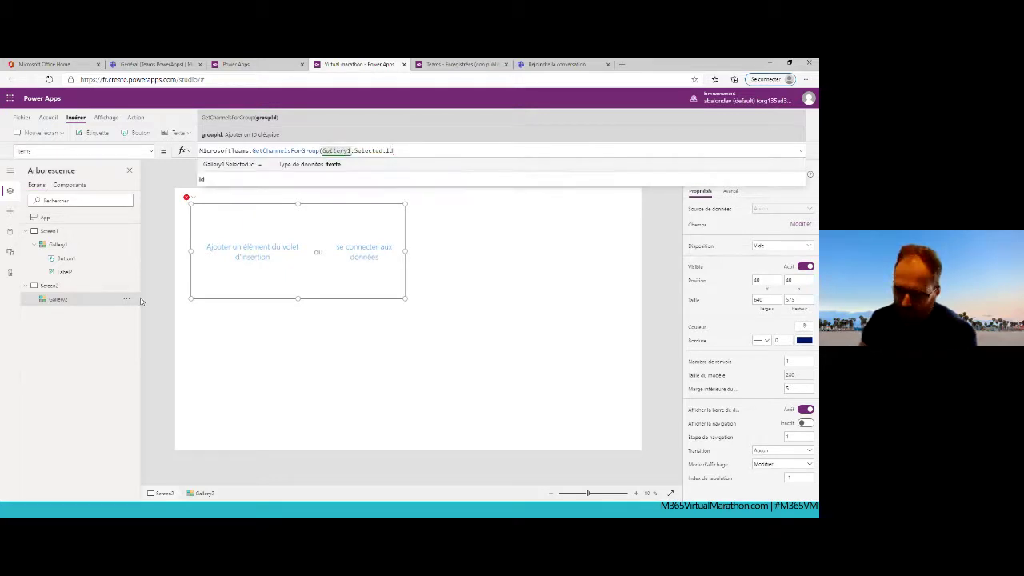
text())
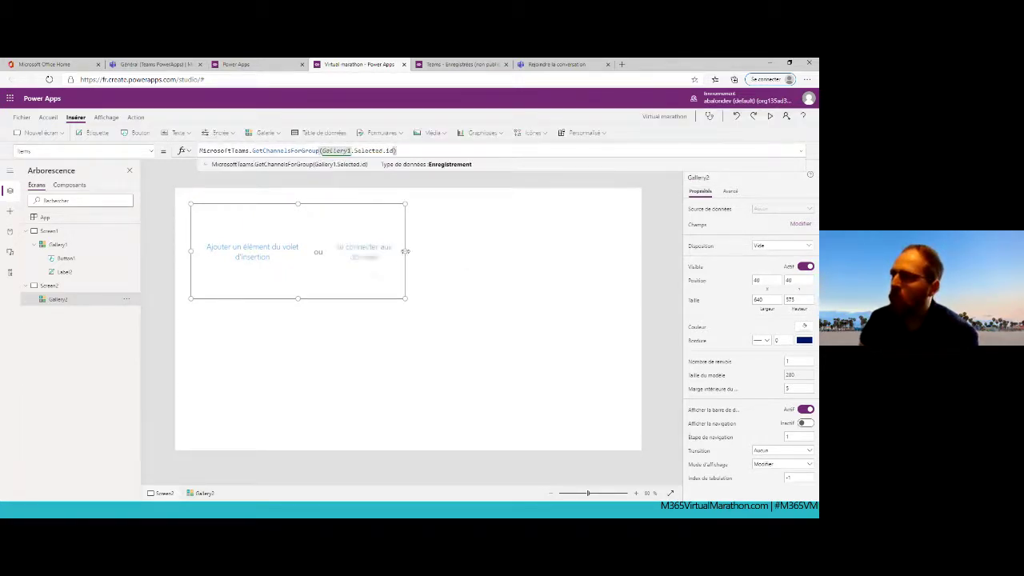
Insert a text label in the channel gallery's template and enlarge it to about 506 by 67.
click(240, 251)
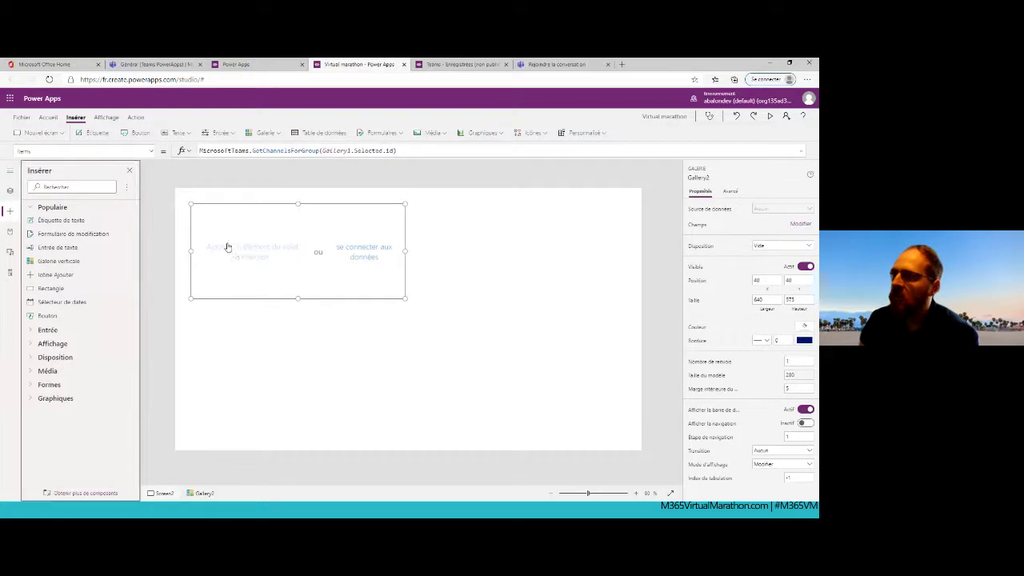
click(96, 132)
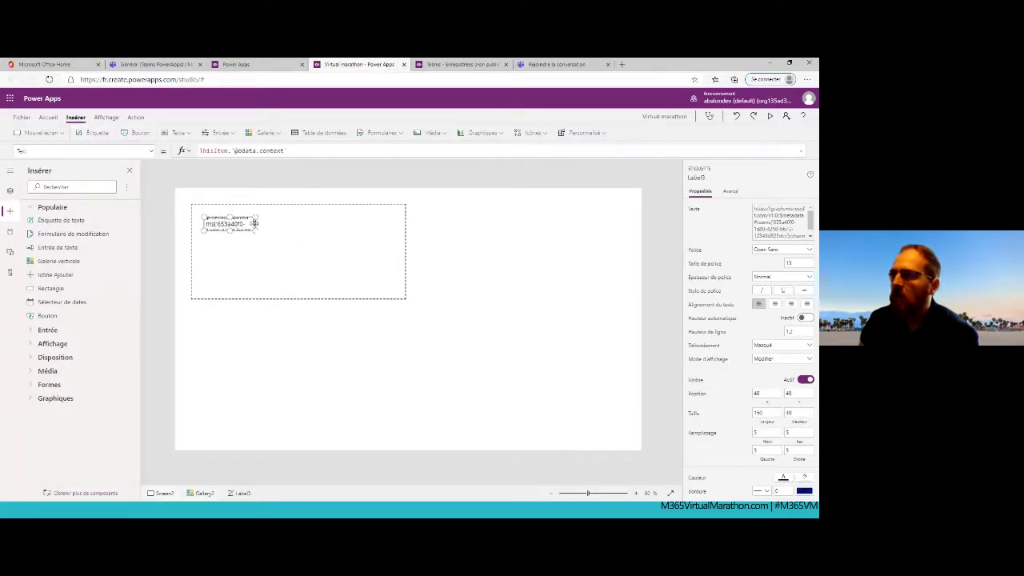
drag(257, 230, 379, 240)
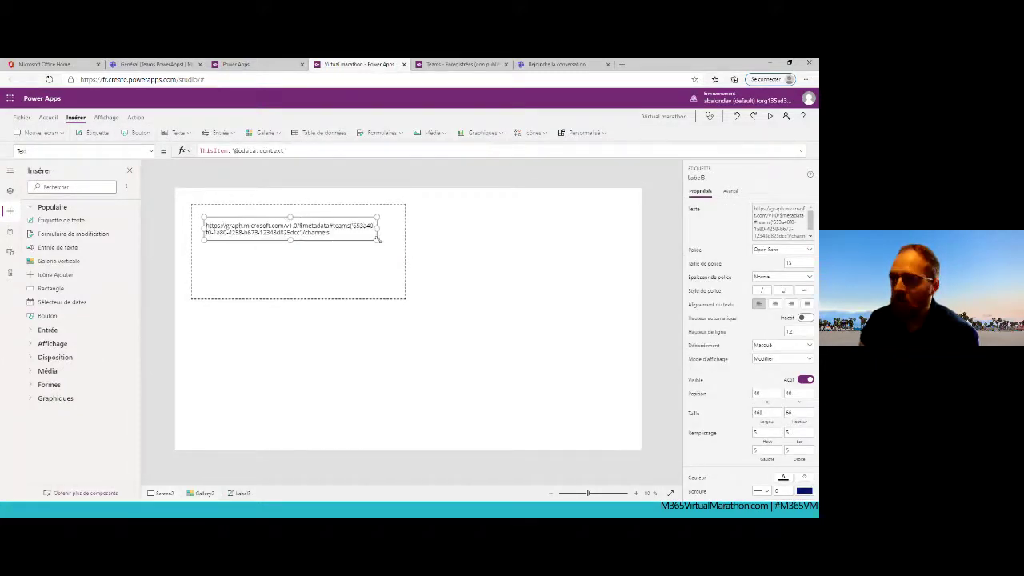
Append .value to the channel gallery's Items formula and set the label's text formula to ThisItem.displayName.
click(246, 267)
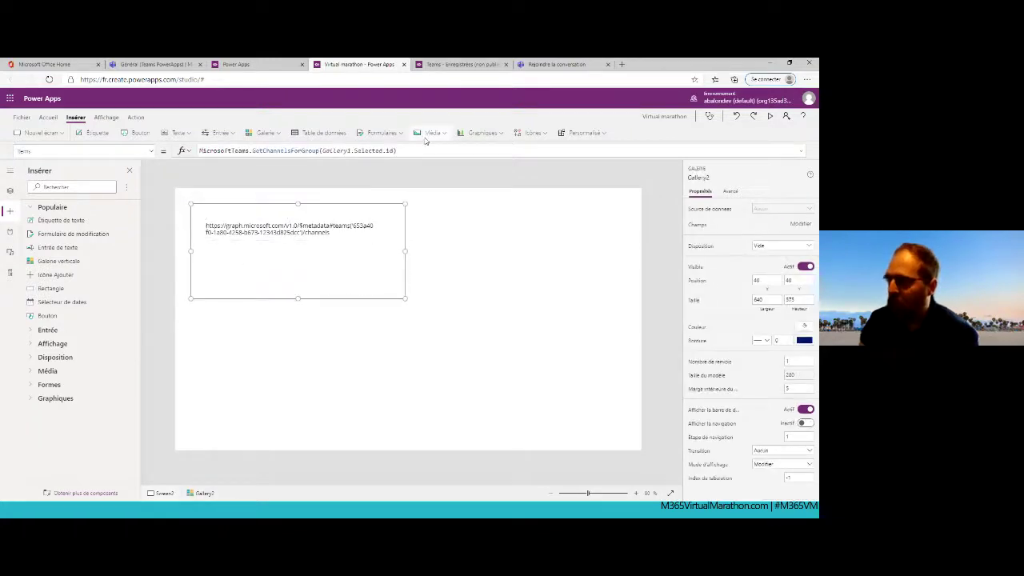
text(value)
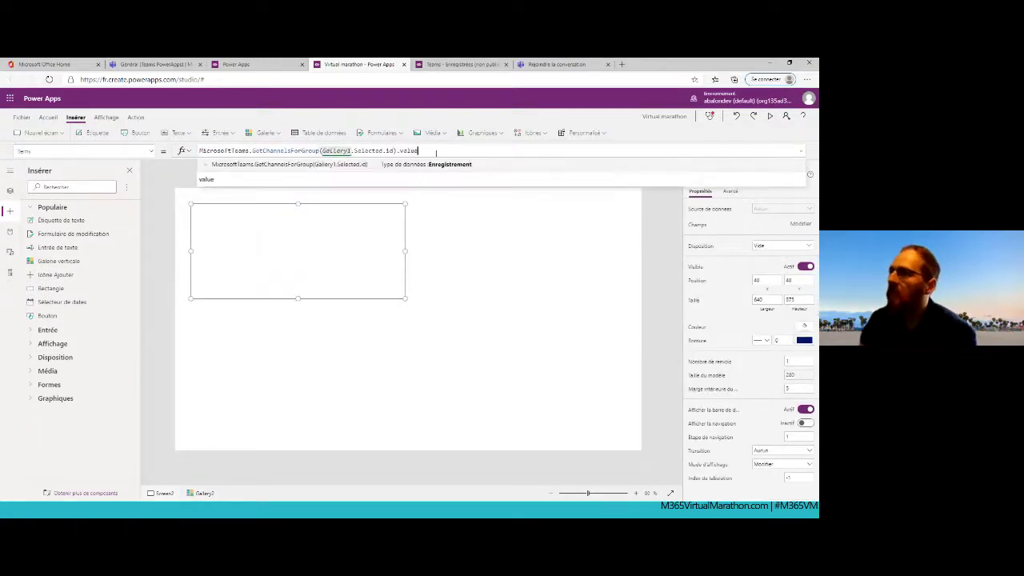
click(252, 229)
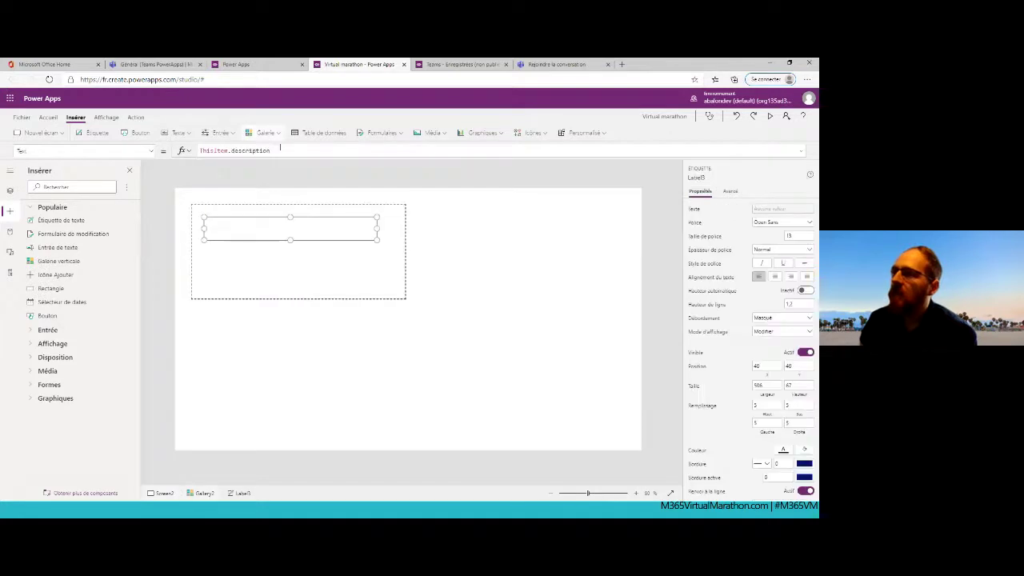
drag(270, 151, 228, 151)
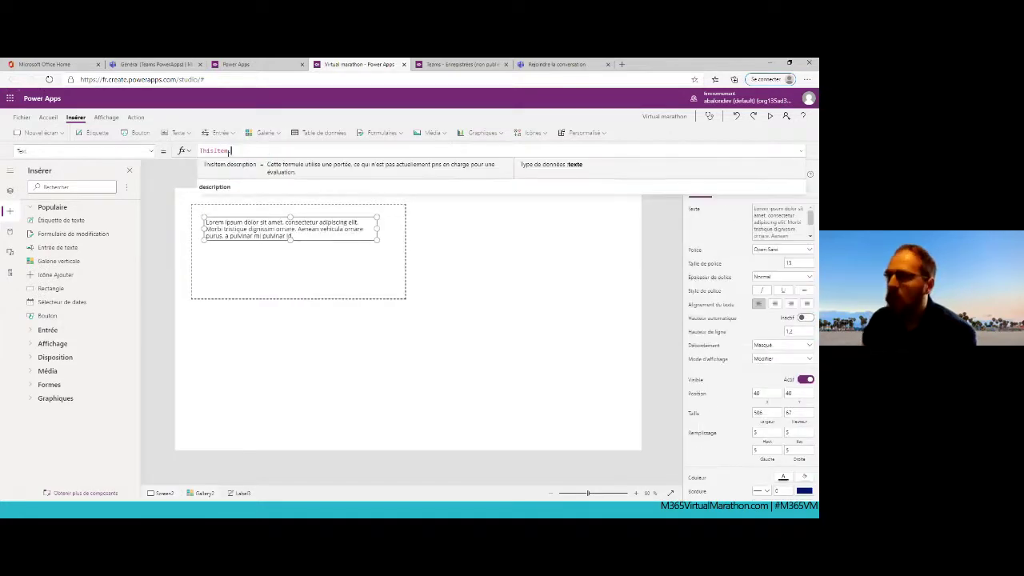
key(BackSpace)
click(237, 183)
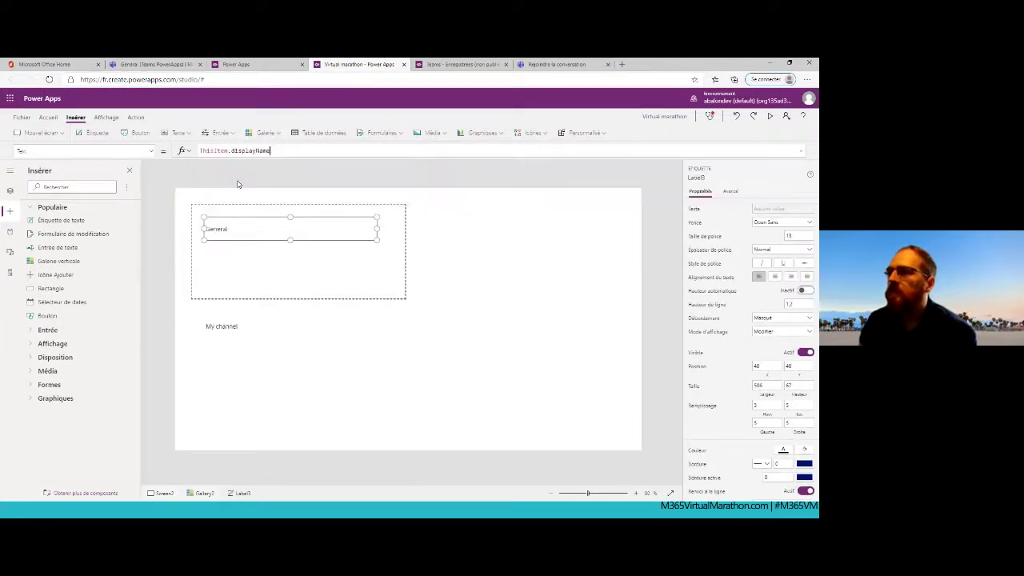
Reduce the channel gallery's template height to about 171 and widen the gallery to about 1200.
click(314, 271)
drag(295, 301, 295, 262)
drag(405, 231, 599, 232)
click(232, 230)
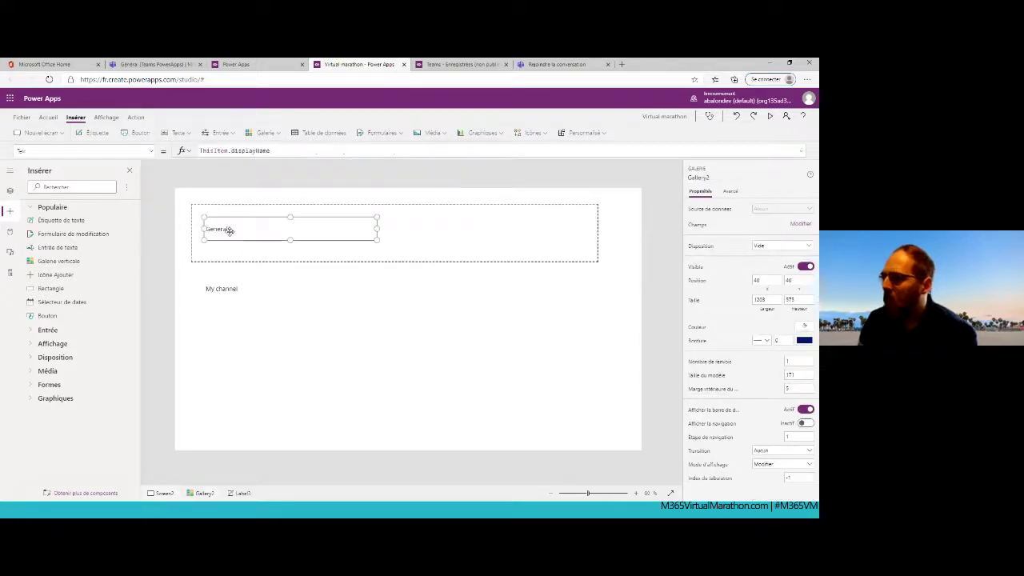
click(238, 290)
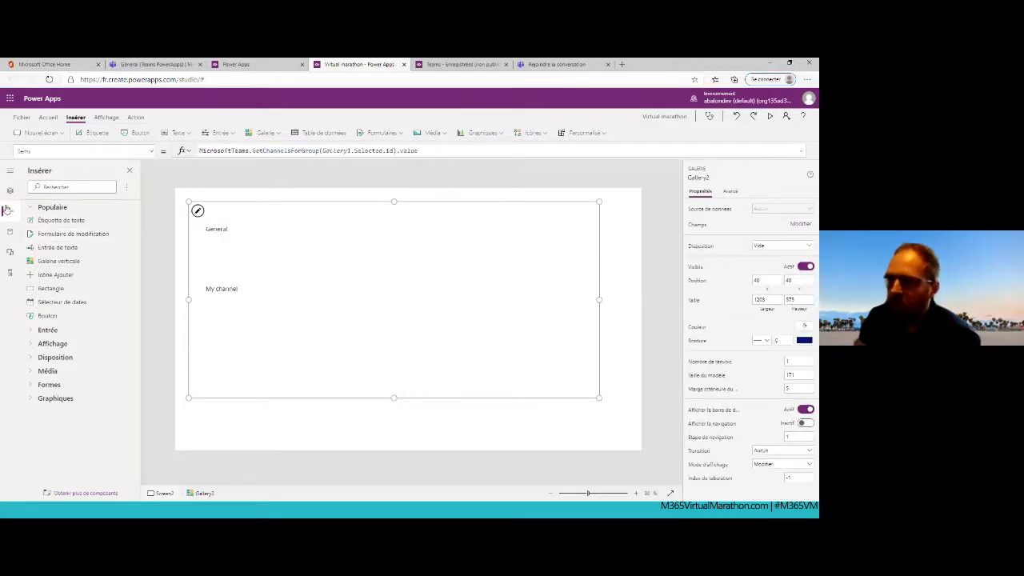
Switch to the finished Teams demo app and follow its Powerapps connector button to the See Teams screen.
click(217, 229)
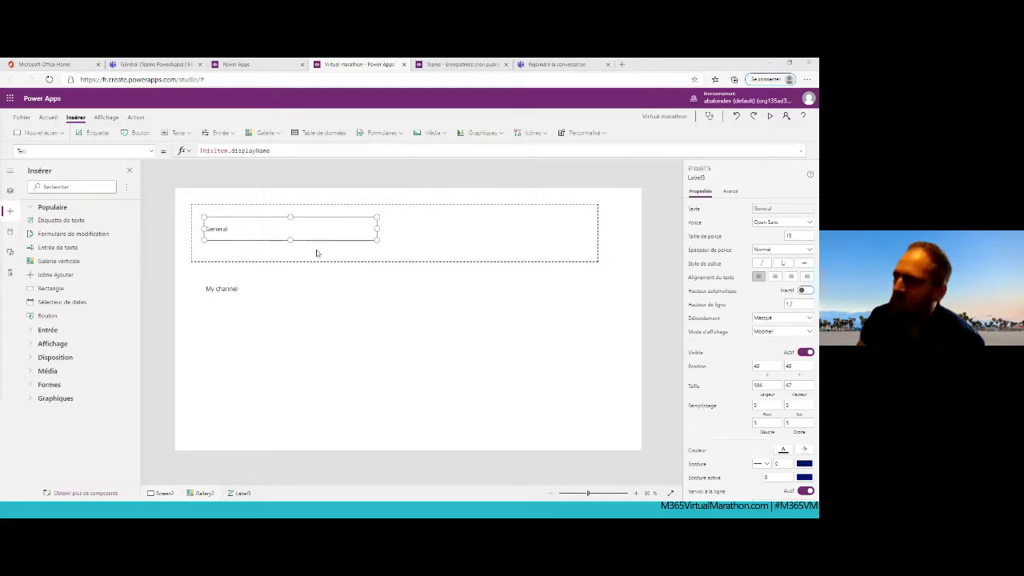
click(456, 242)
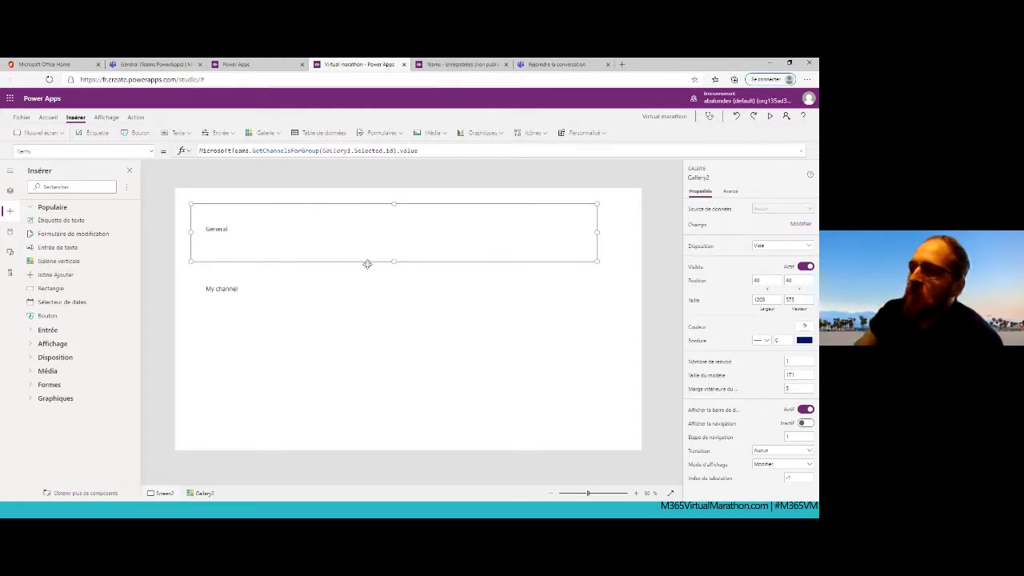
click(436, 70)
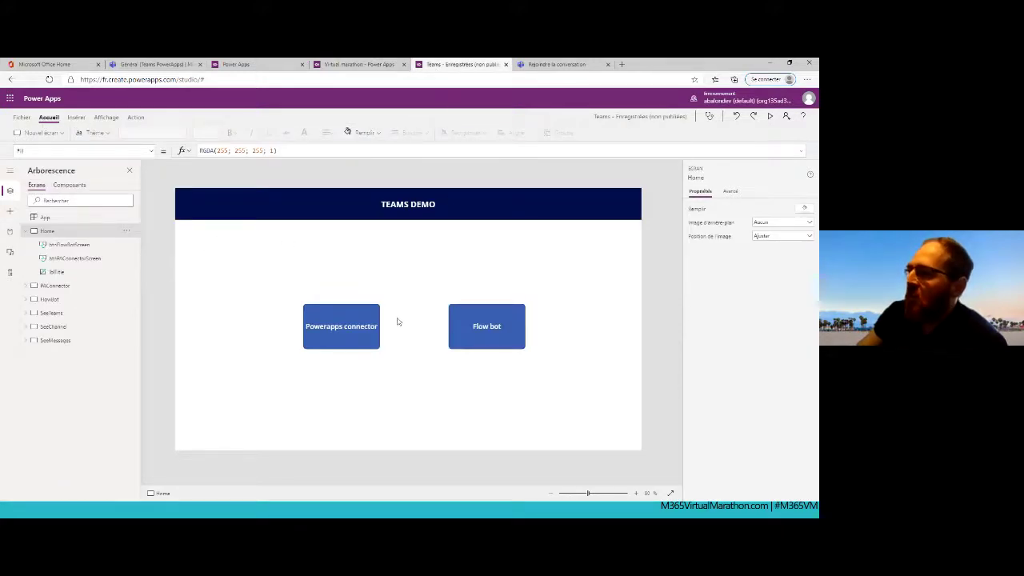
alt+click(354, 342)
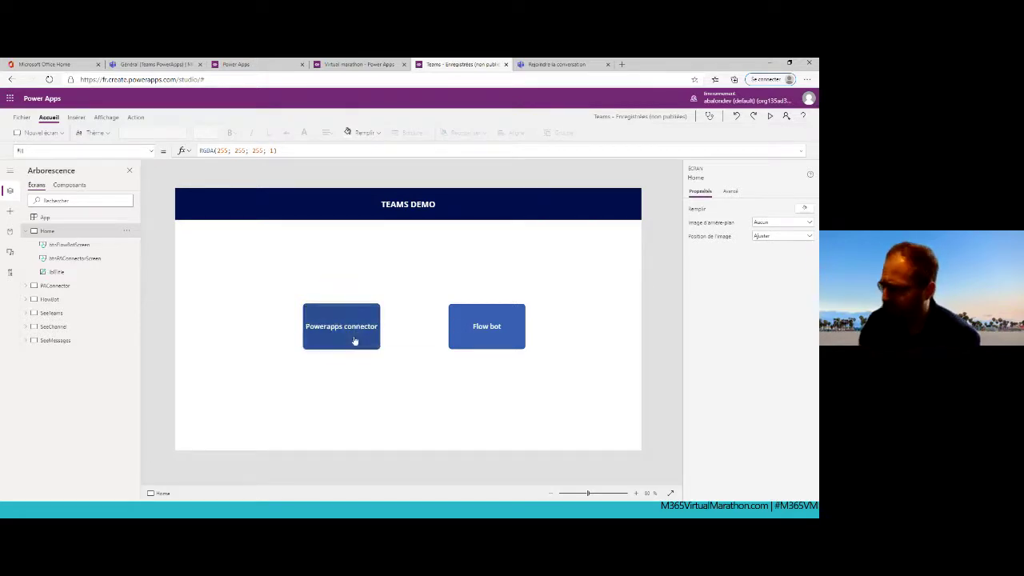
alt+click(438, 247)
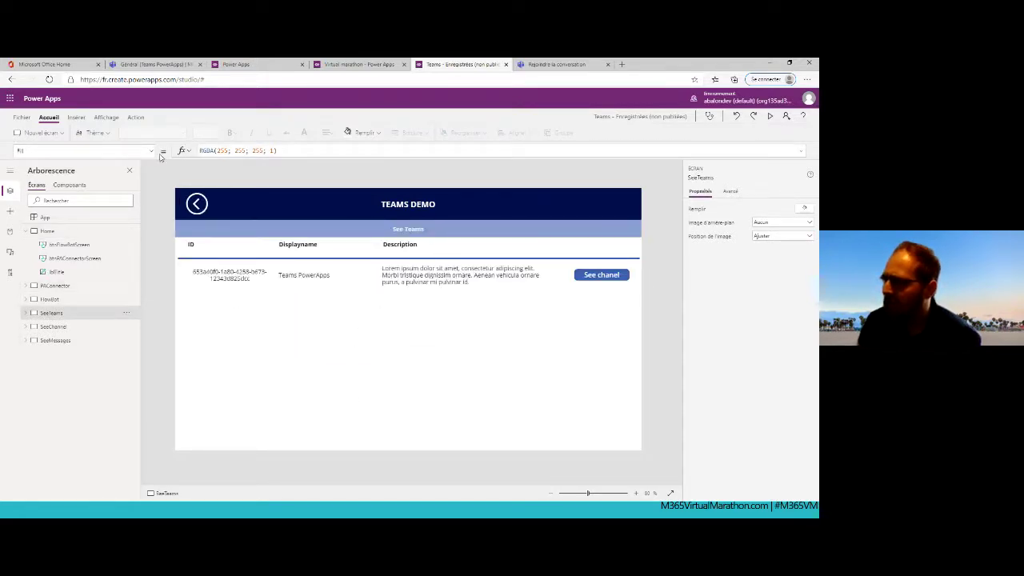
Review the ID, display name and description label formulas in the teams gallery, and open the listed team's channels.
click(248, 279)
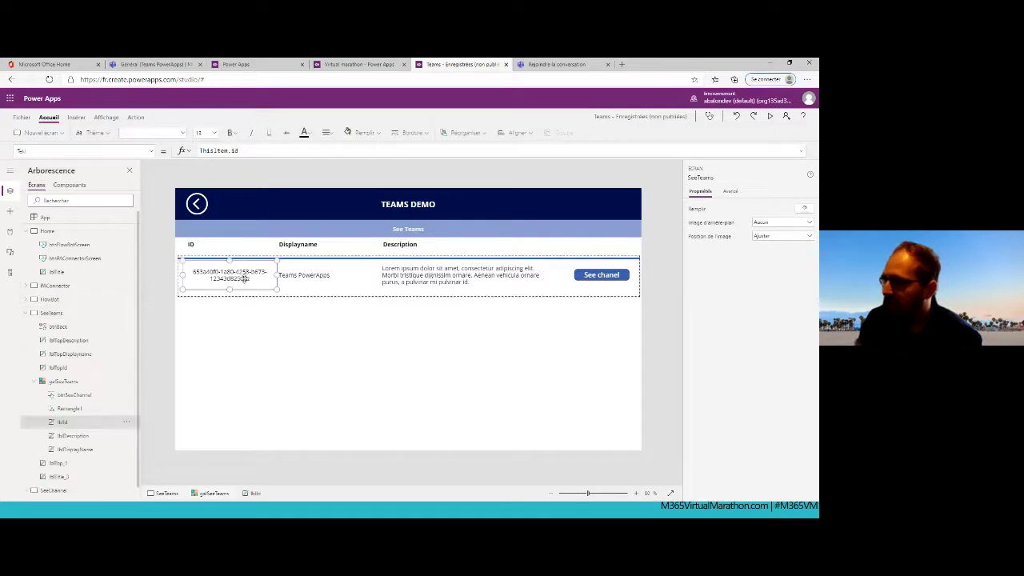
click(304, 276)
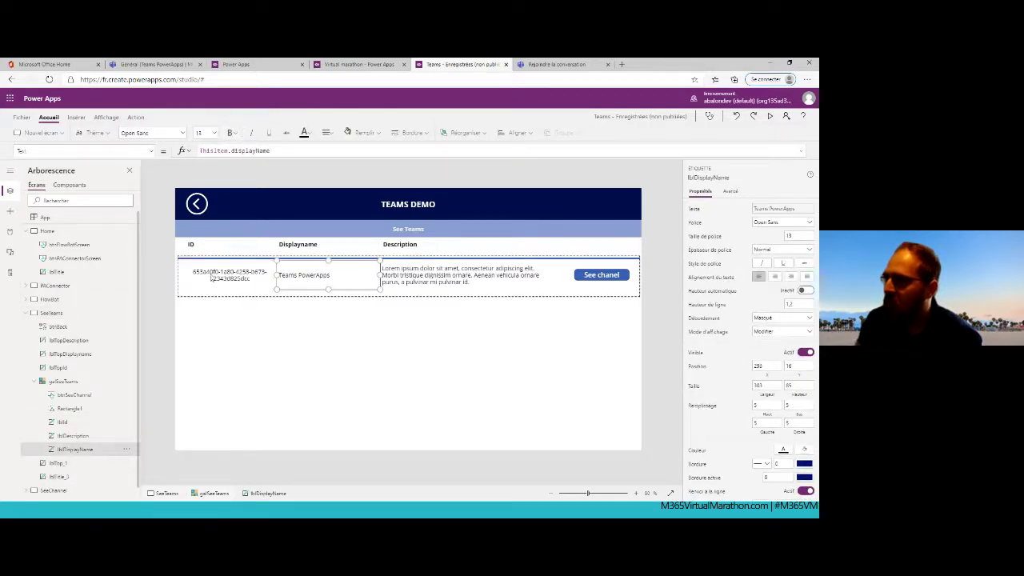
click(460, 280)
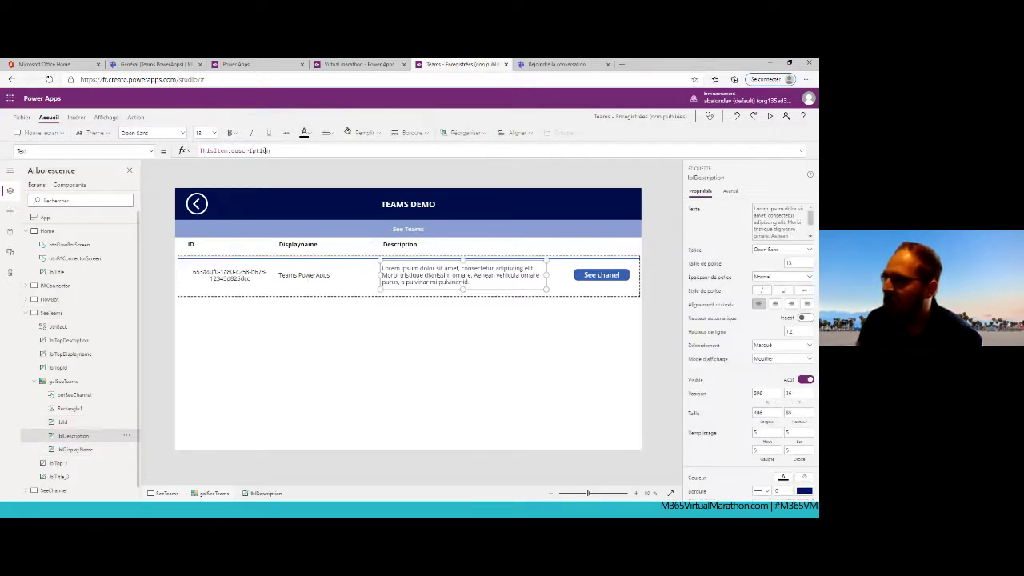
key(alt)
alt+click(600, 276)
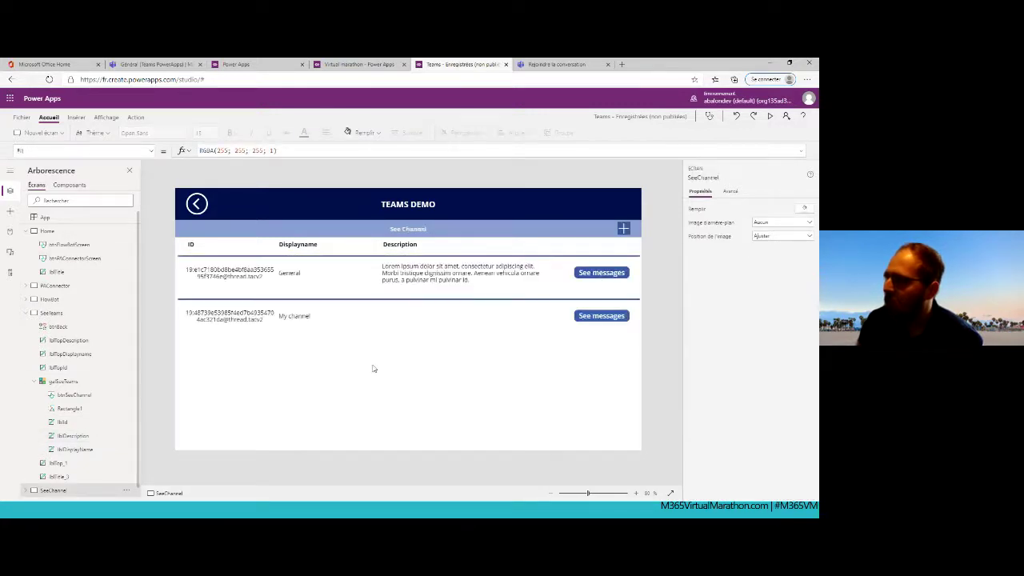
Review the ID, display name and description labels in the channel gallery, and open the General channel's messages.
click(235, 276)
click(235, 276)
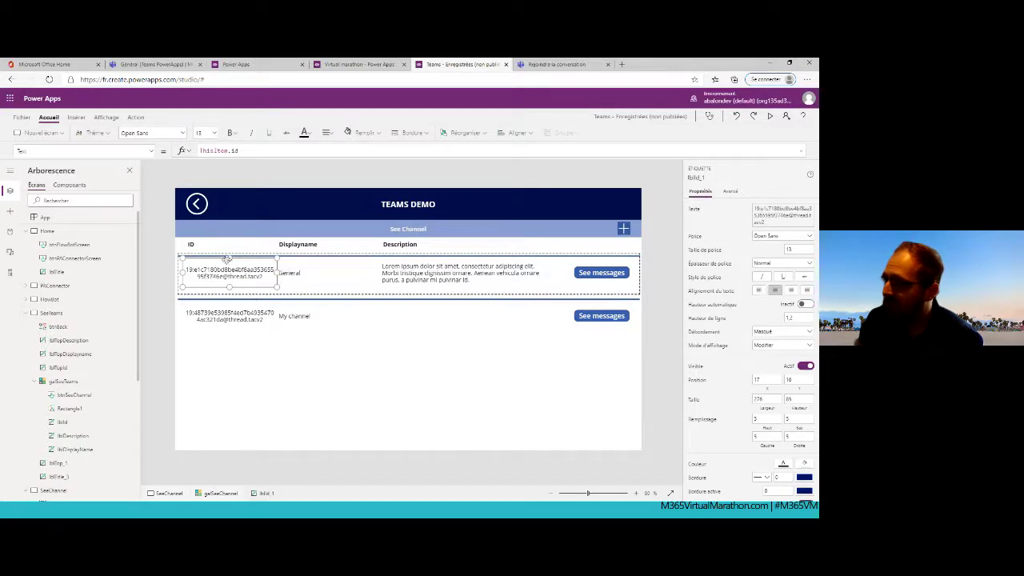
click(352, 273)
click(390, 268)
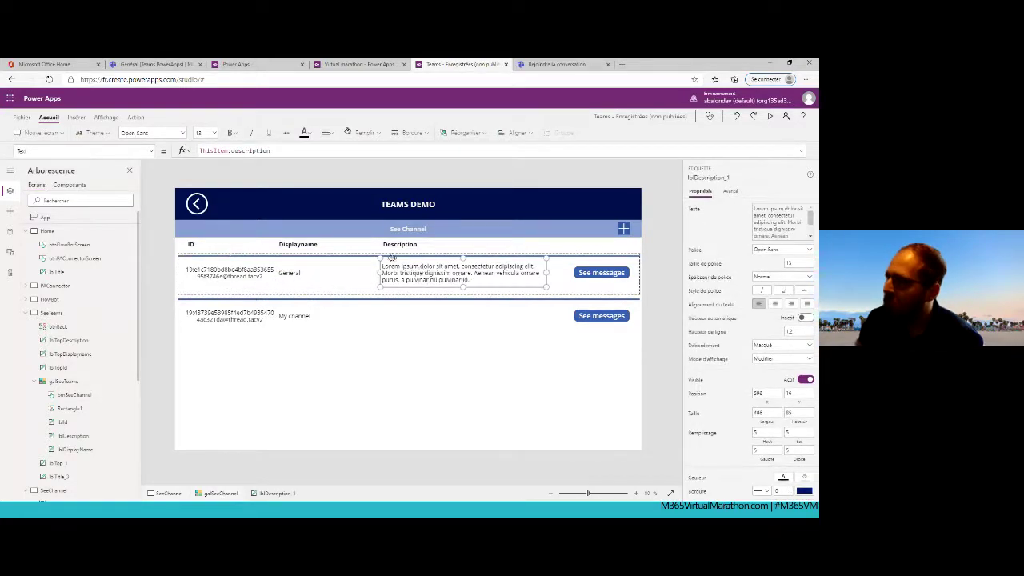
click(617, 276)
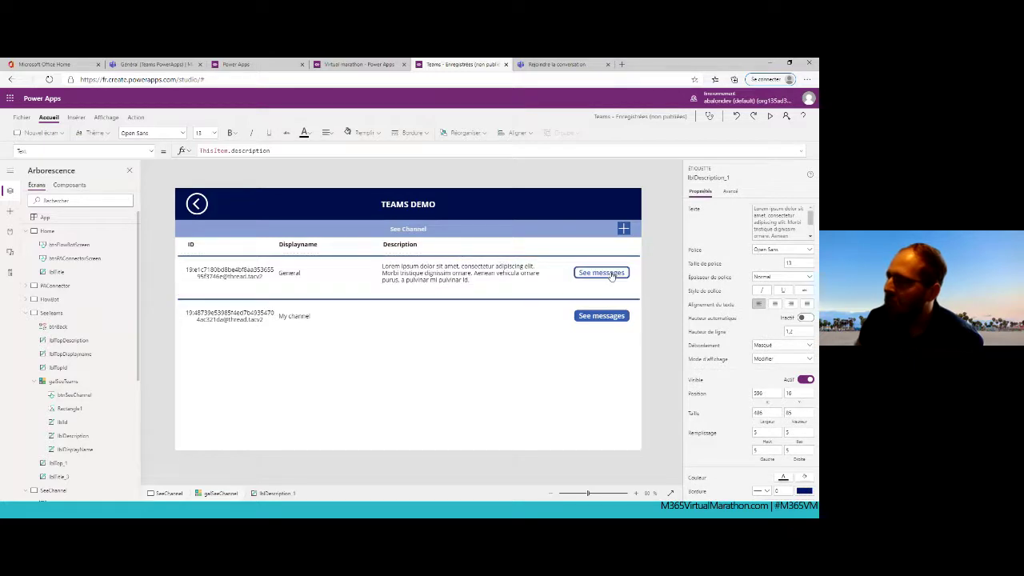
alt+click(612, 276)
Examine the message gallery's Items formula, its listed messages and the HTML text control that shows the body content.
click(272, 271)
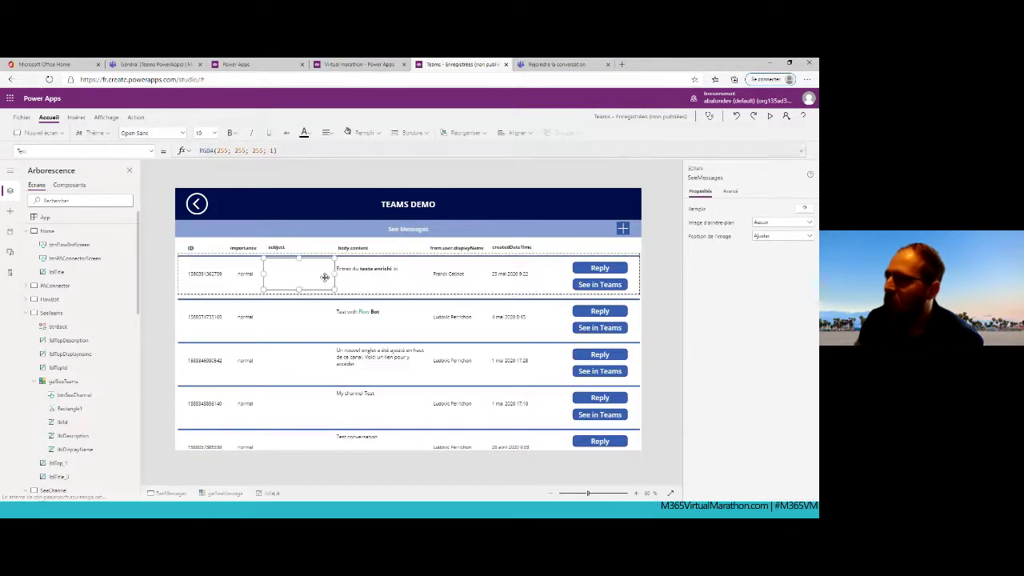
click(189, 293)
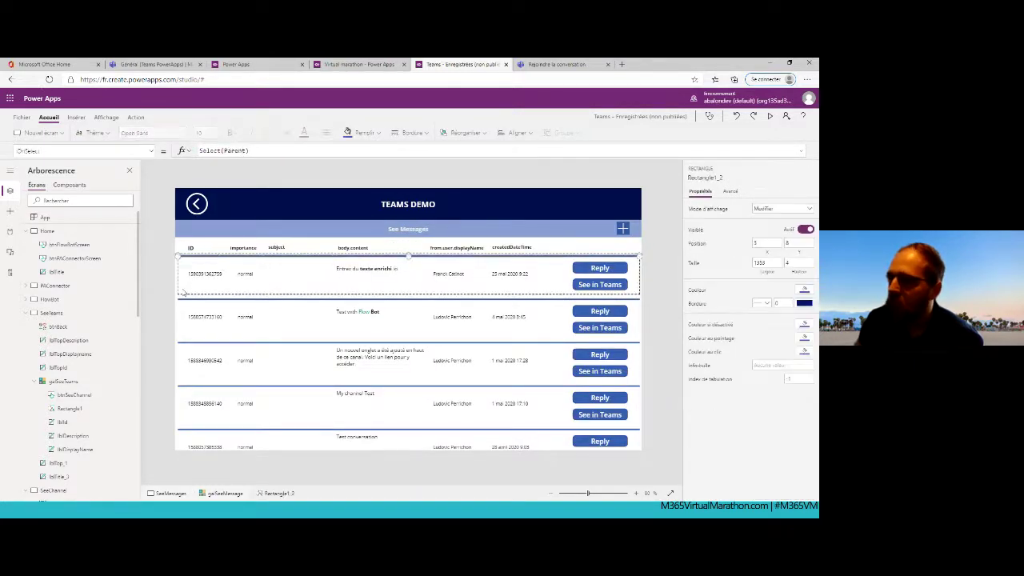
click(185, 298)
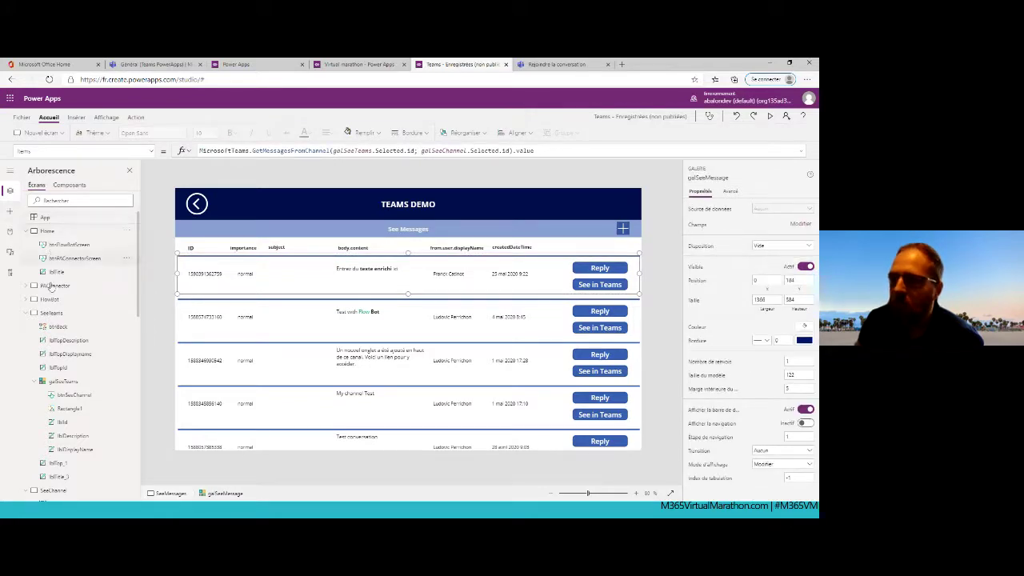
scroll(68, 324, down, 5)
click(65, 346)
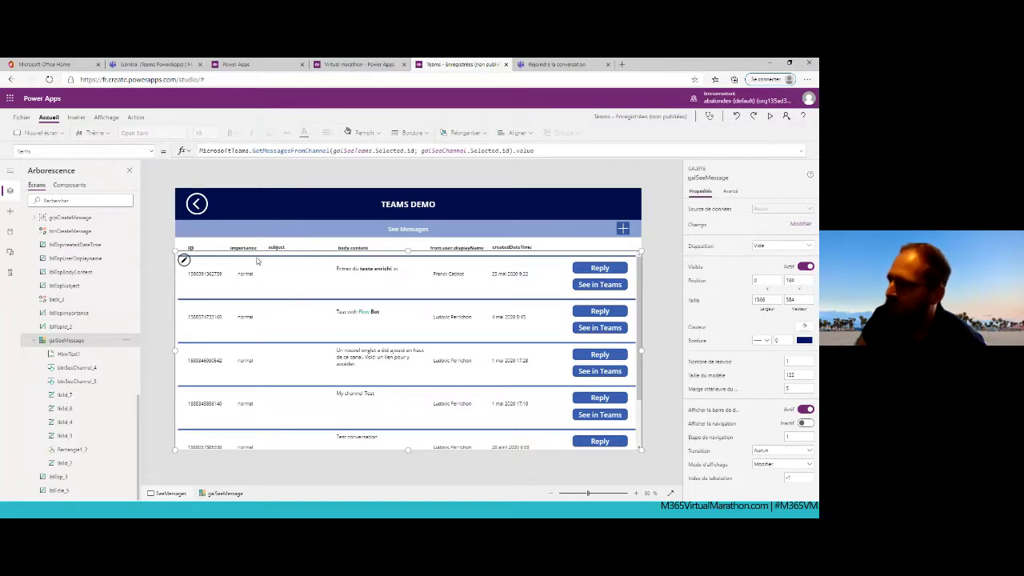
scroll(292, 280, down, 3)
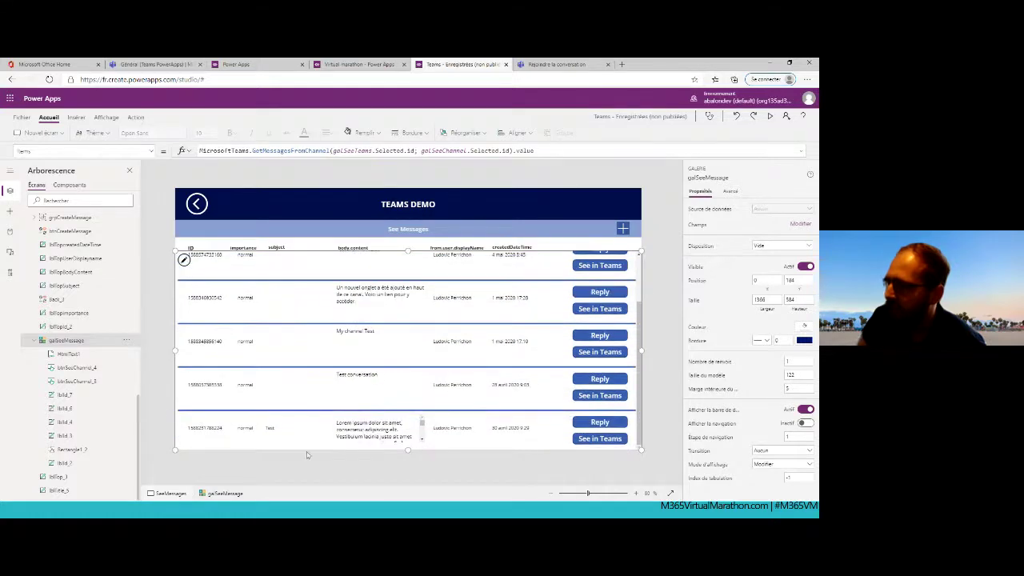
scroll(302, 406, up, 3)
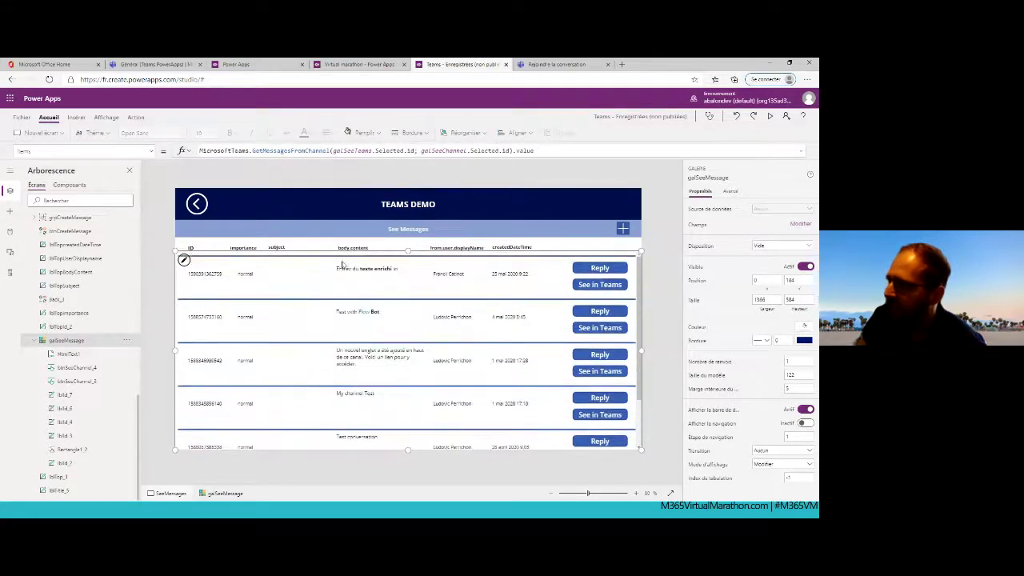
click(381, 270)
Insert a text label in the message gallery's template, set its text formula to ThisItem.body.contentType and move it into the subject column.
click(76, 117)
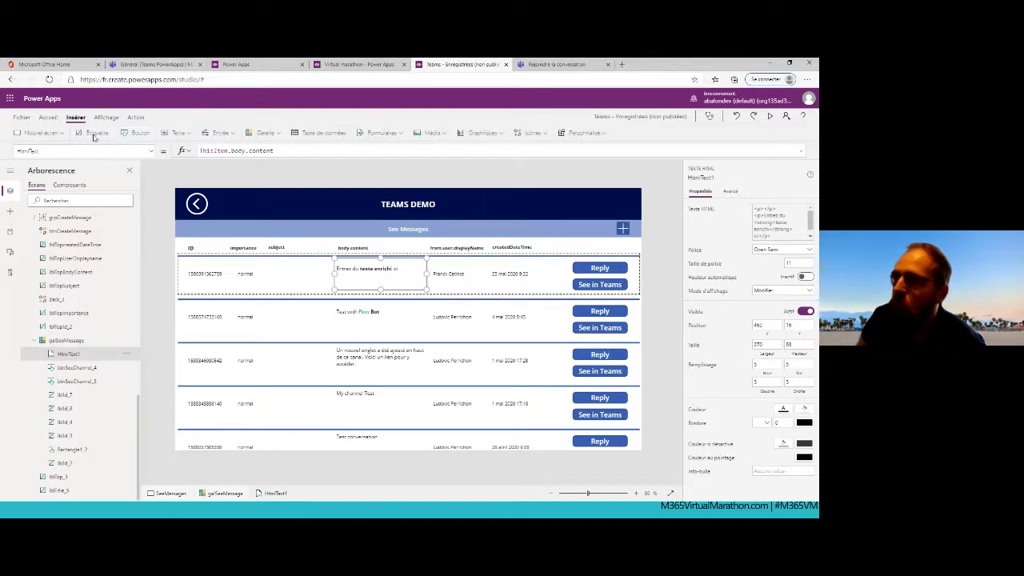
click(96, 133)
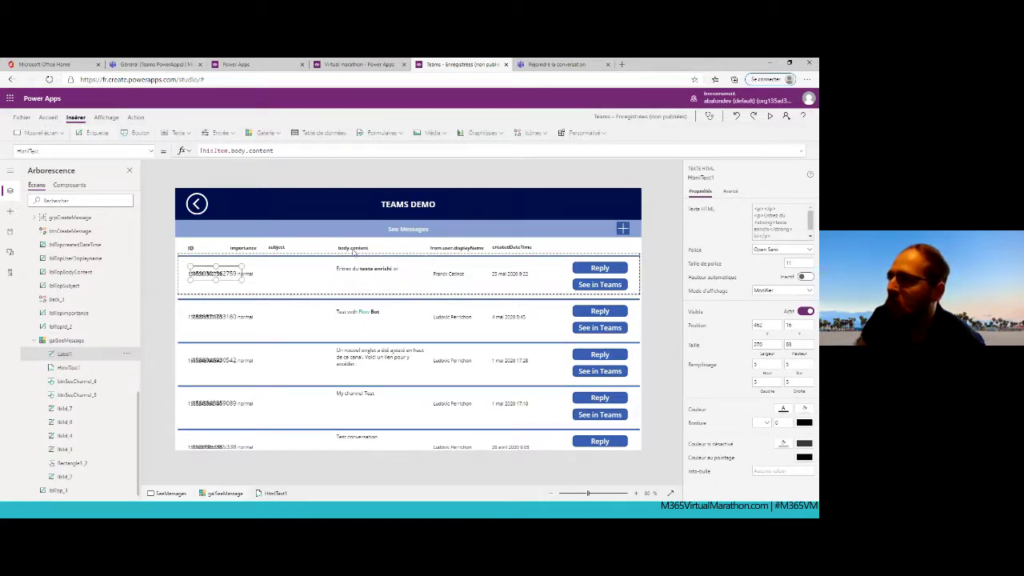
click(253, 149)
key(BackSpace)
key(BackSpace)
key(BackSpace)
key(BackSpace)
text(bod)
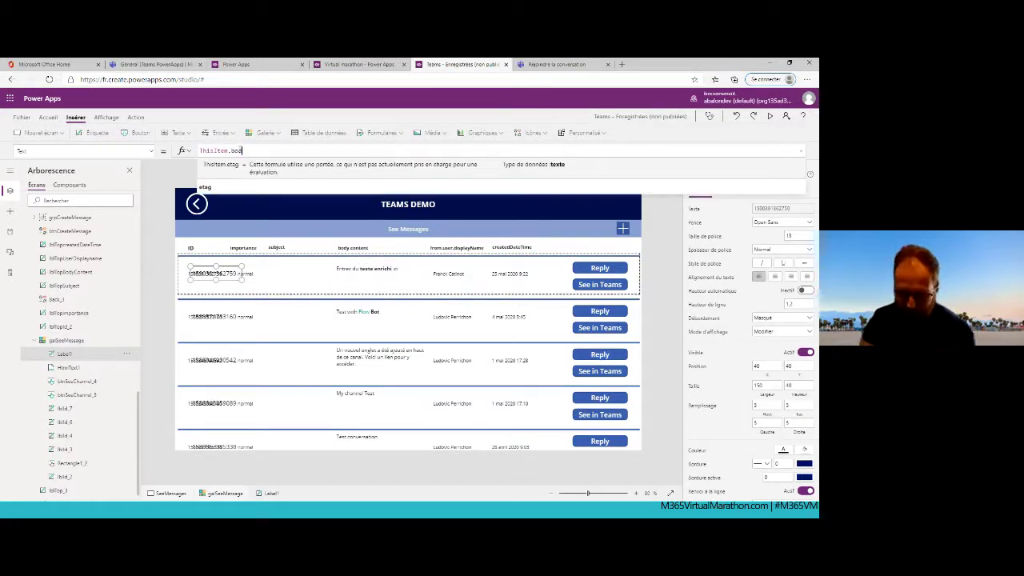
text(y.)
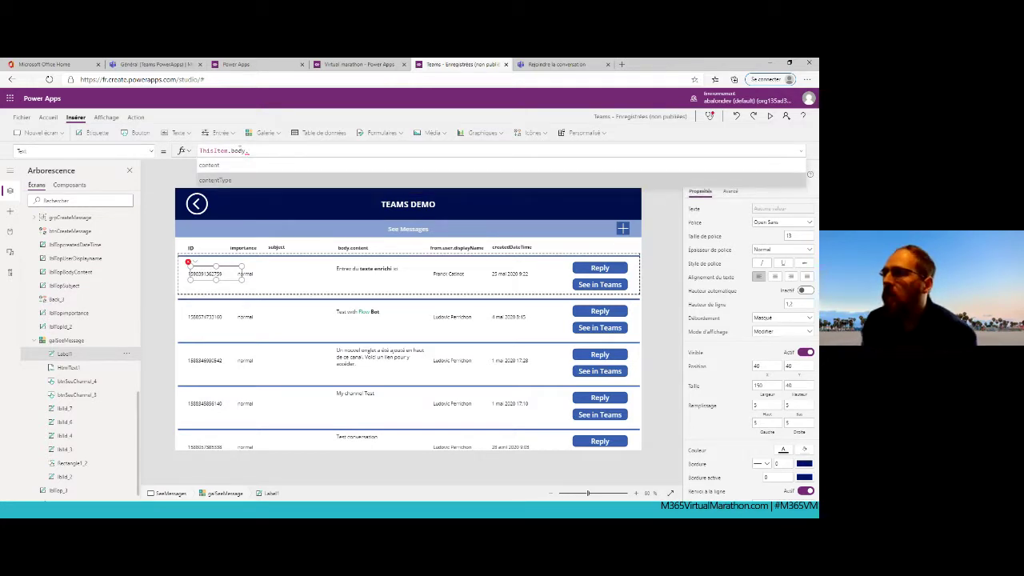
key(Down)
key(Tab)
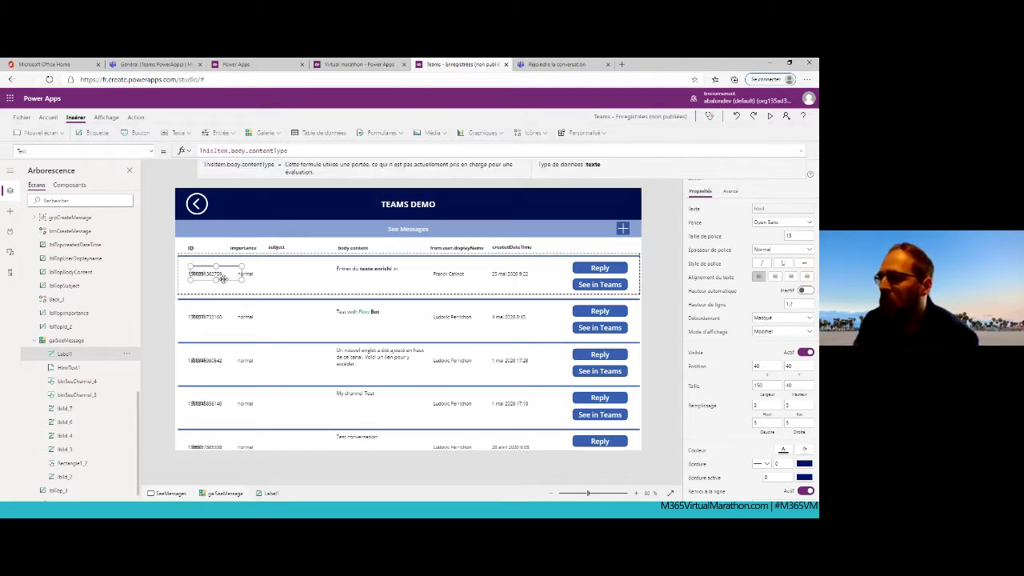
drag(225, 278, 307, 279)
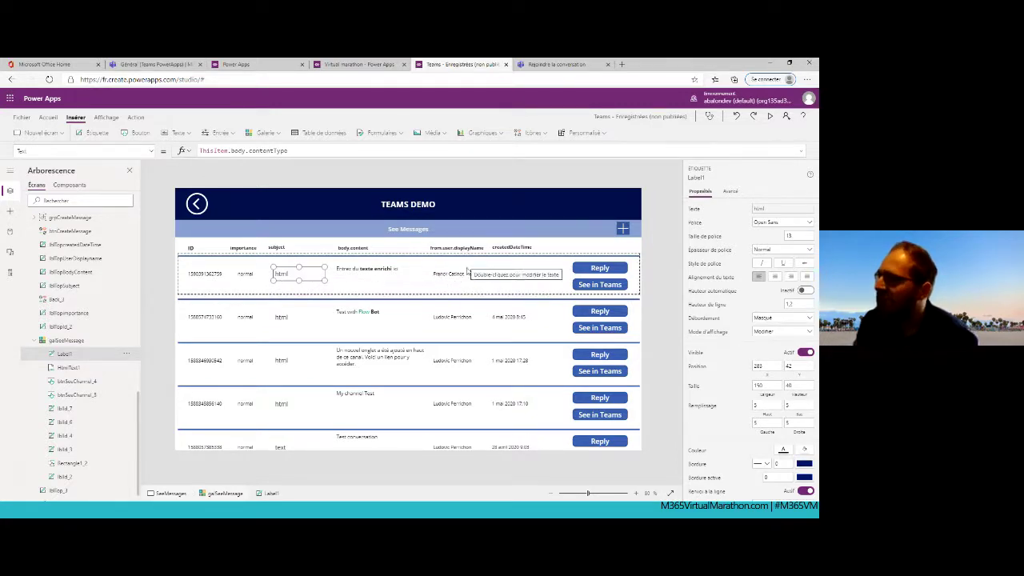
Try ThisItem.reactions as the new label's text formula, and delete the label.
drag(287, 151, 230, 151)
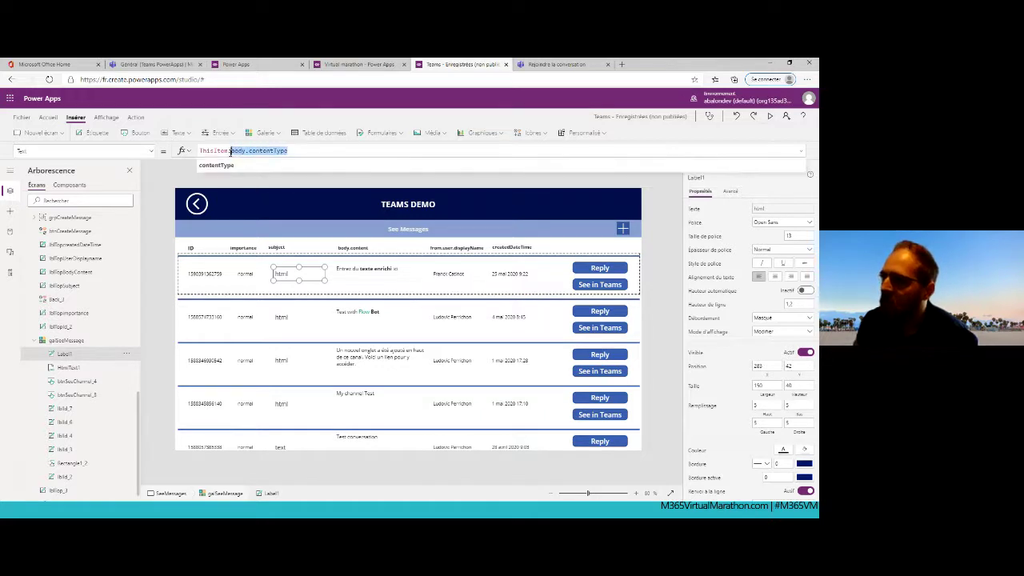
key(BackSpace)
key(BackSpace)
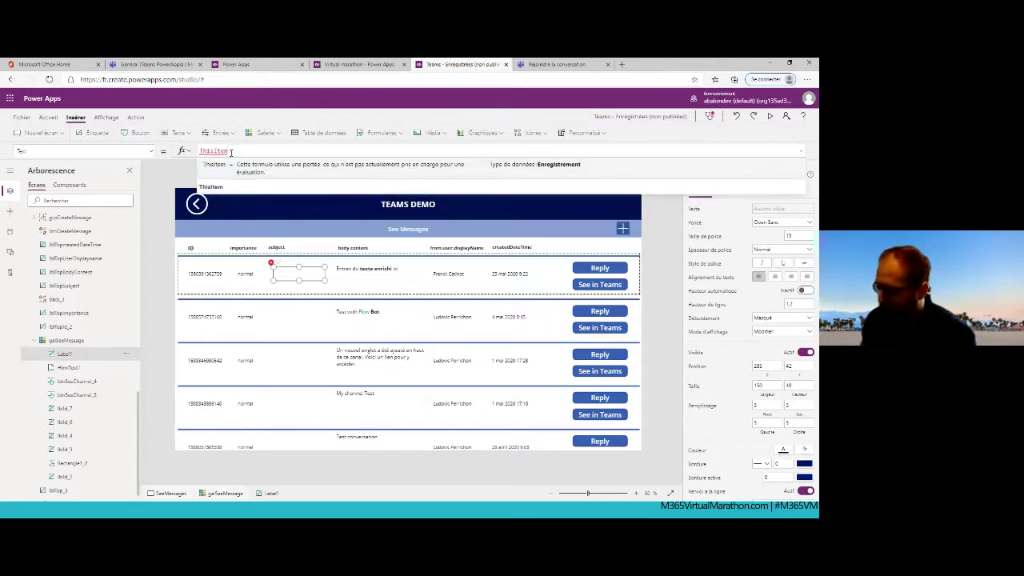
text(.)
key(Down)
key(Down)
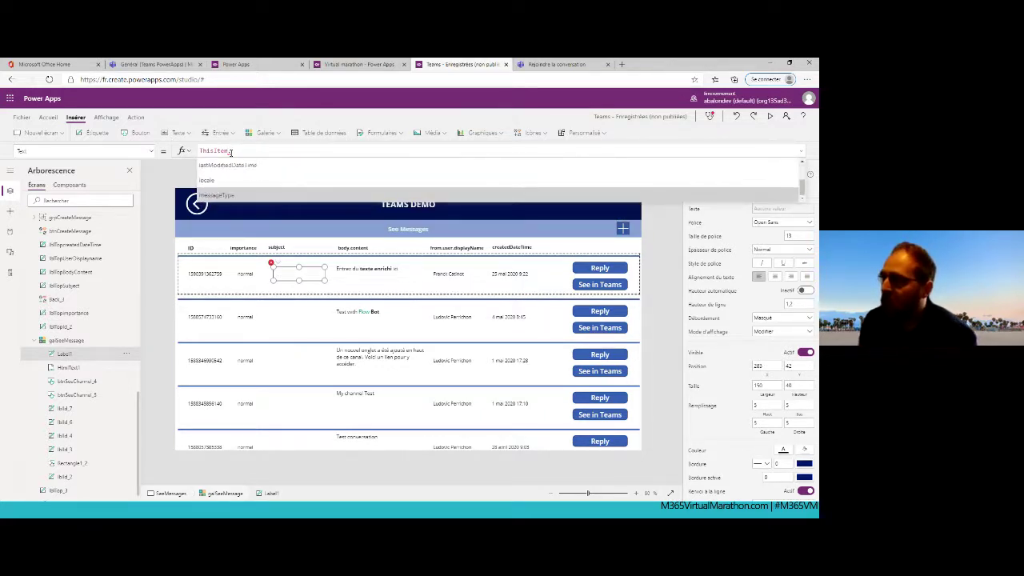
key(Down)
key(Down)
key(Down)
key(Down)
key(Down)
key(Down)
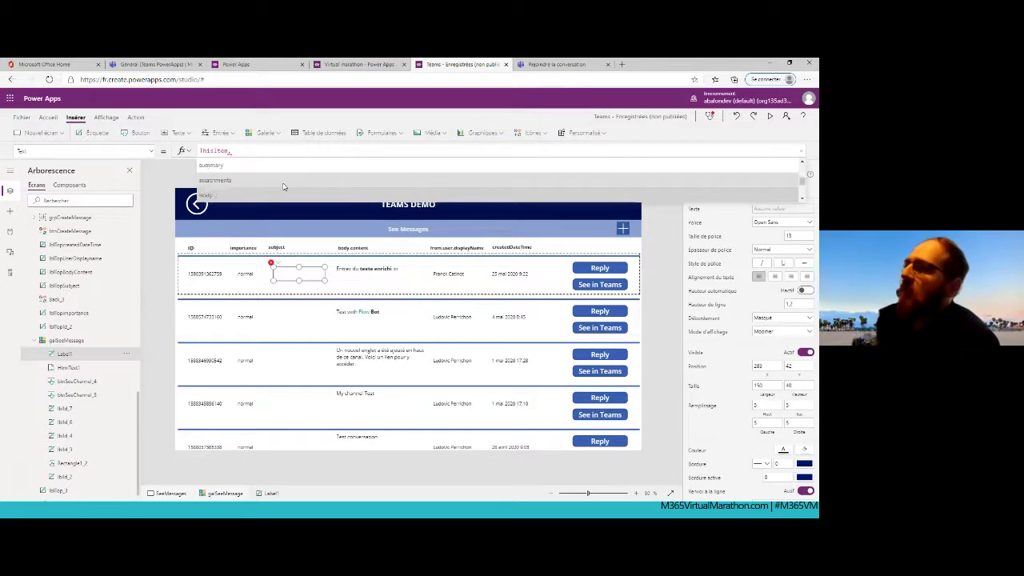
scroll(282, 186, down, 1)
scroll(282, 187, down, 2)
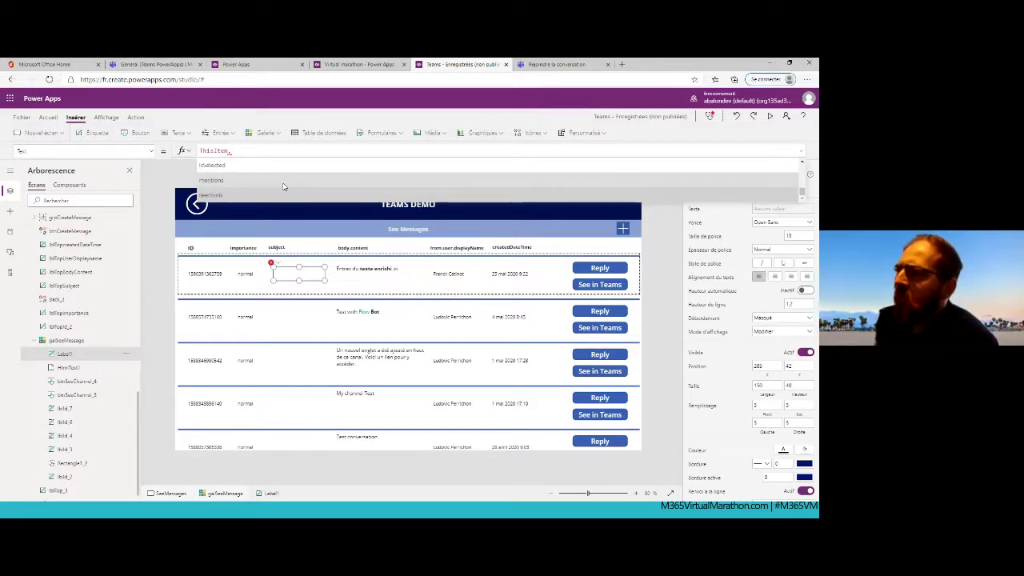
text(r)
click(279, 198)
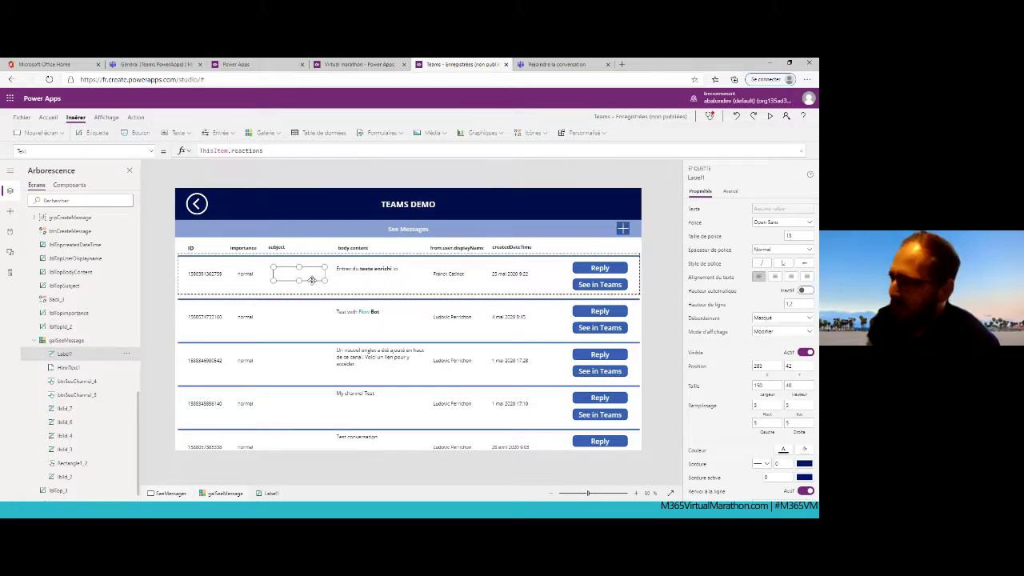
key(Delete)
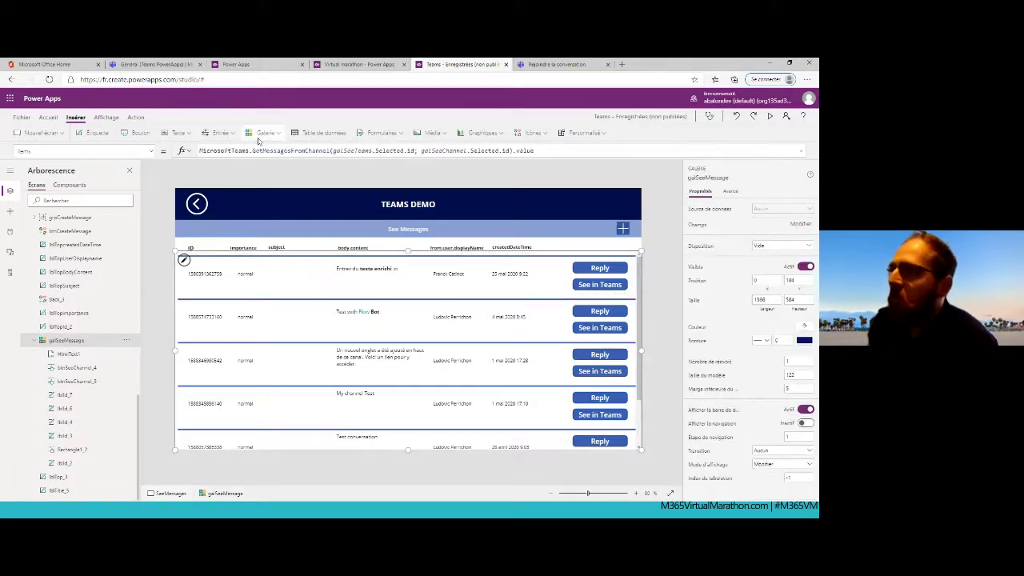
Insert a blank nested gallery in the message gallery's template and set its Items formula to ThisItem.reactions.
click(278, 134)
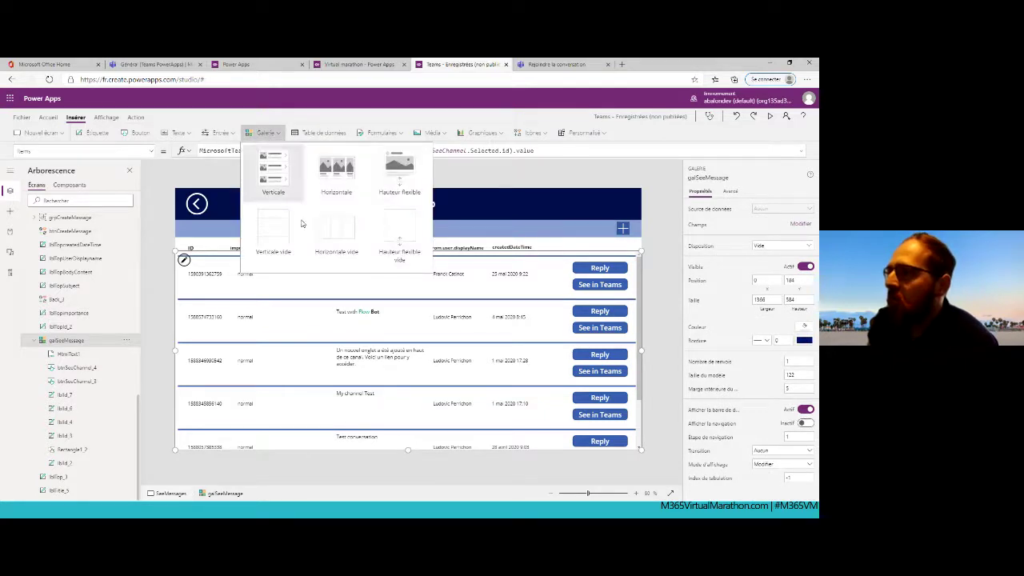
click(248, 288)
click(267, 133)
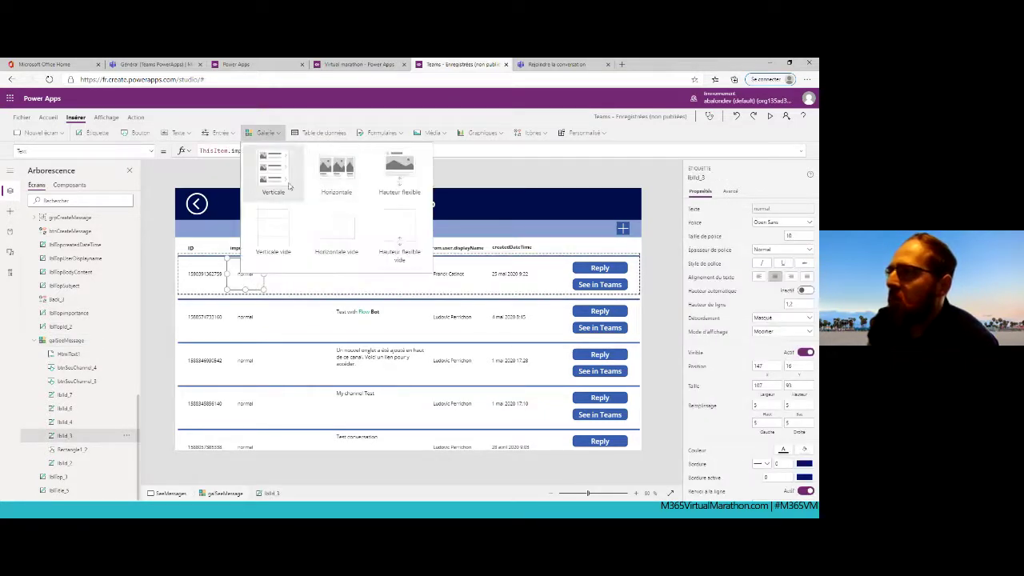
key(Escape)
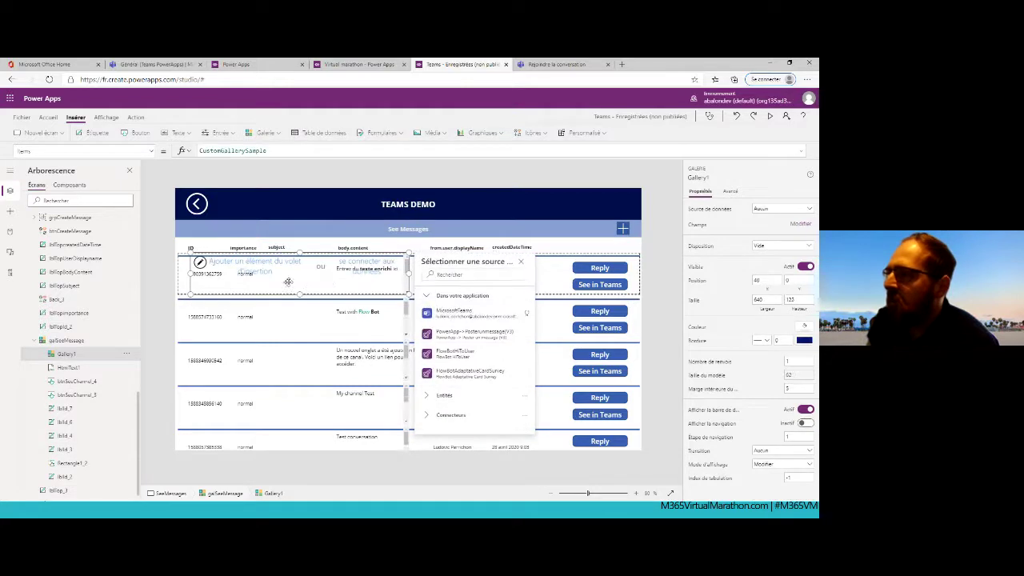
double_click(254, 151)
text(Th)
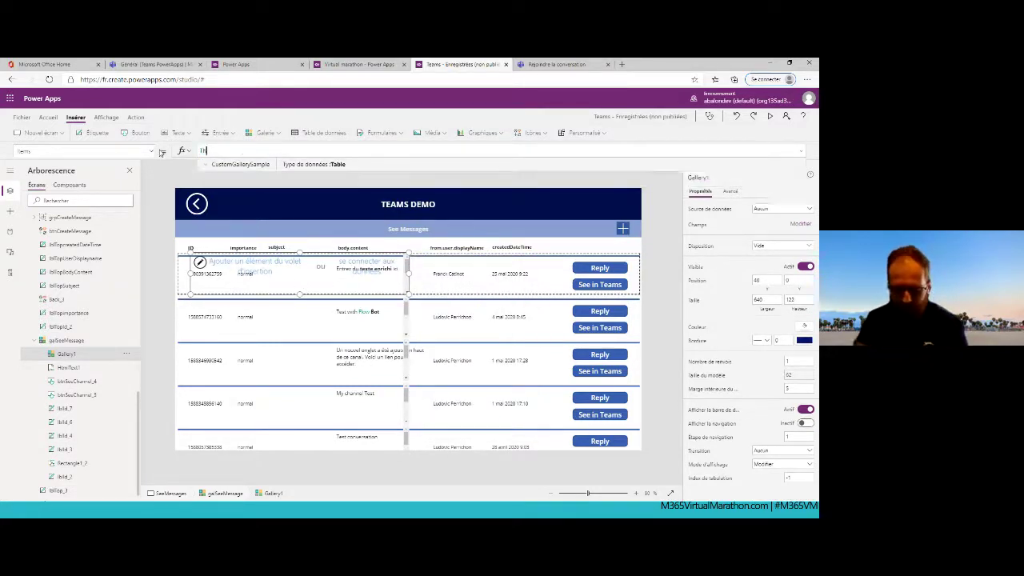
text(isItem.@)
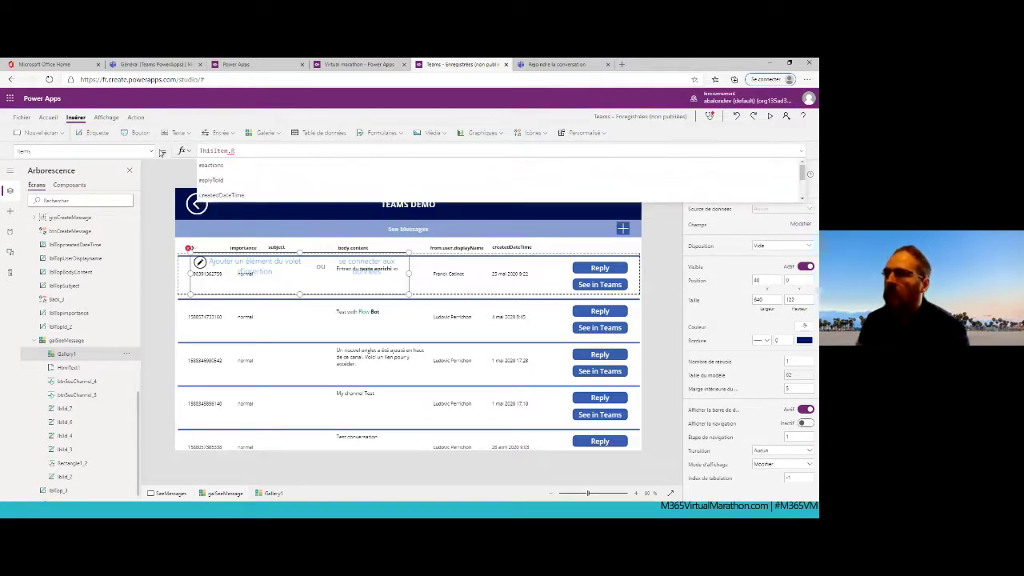
click(212, 165)
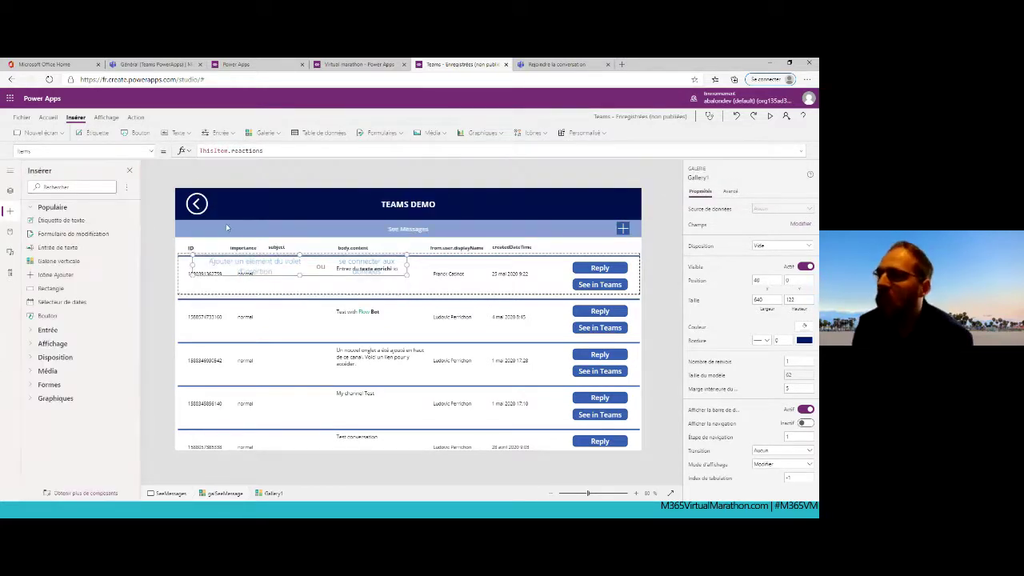
Add a text label to the nested gallery, try a ThisItem formula as its text, and delete the nested gallery.
click(94, 133)
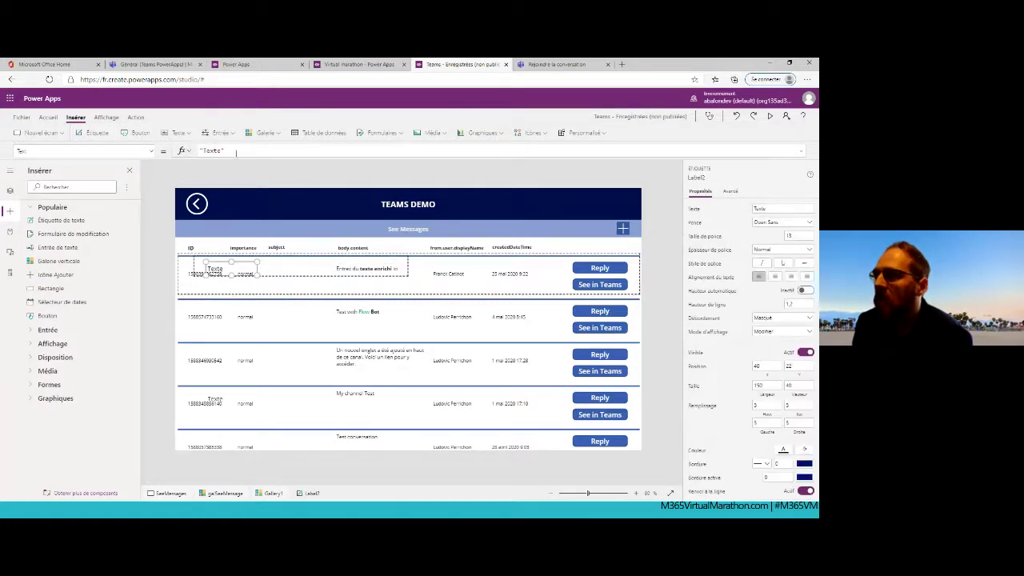
click(192, 150)
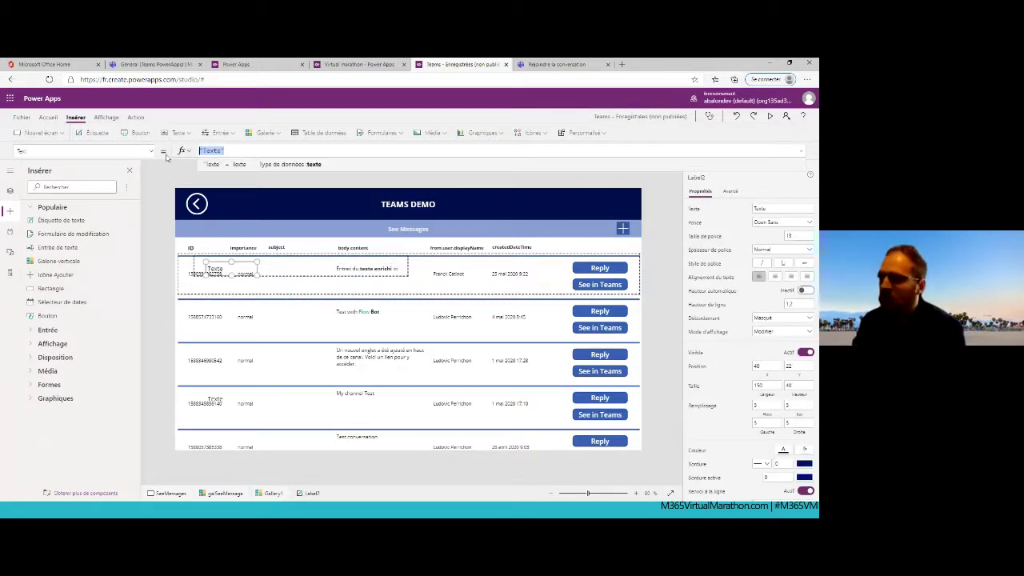
text(ThisItem.)
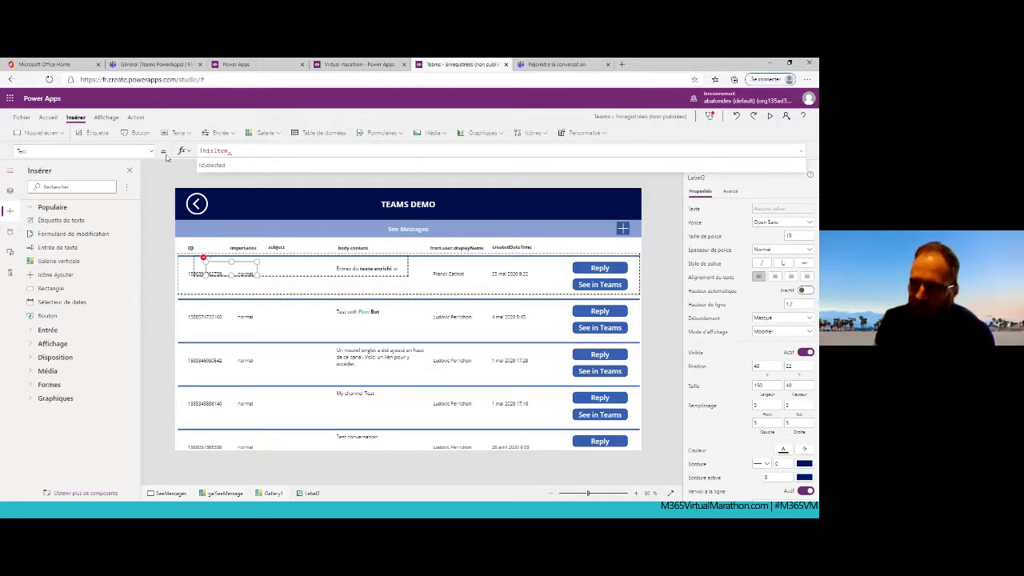
click(301, 274)
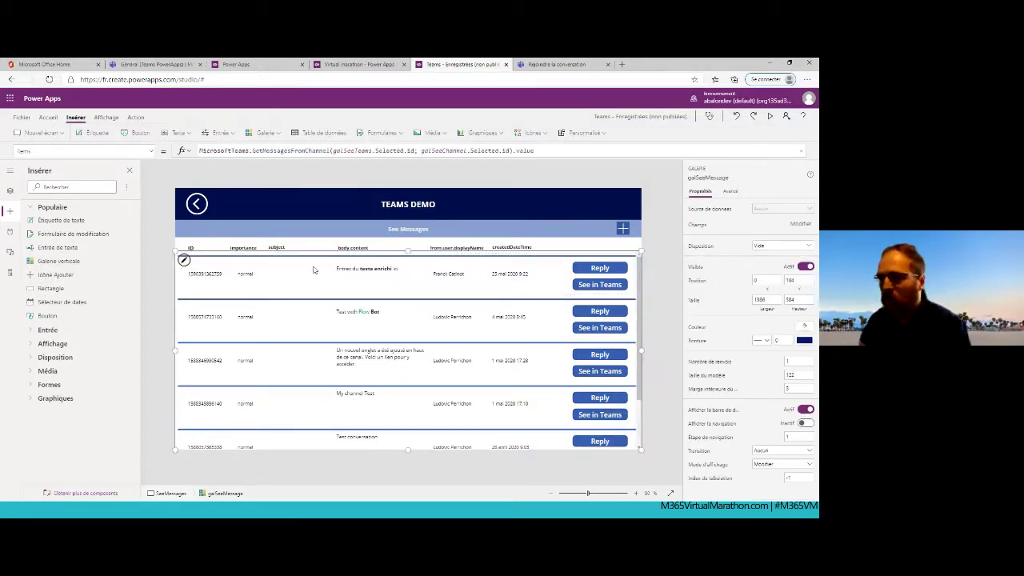
Insert a text label in the message gallery's template and move it into the subject column.
click(88, 133)
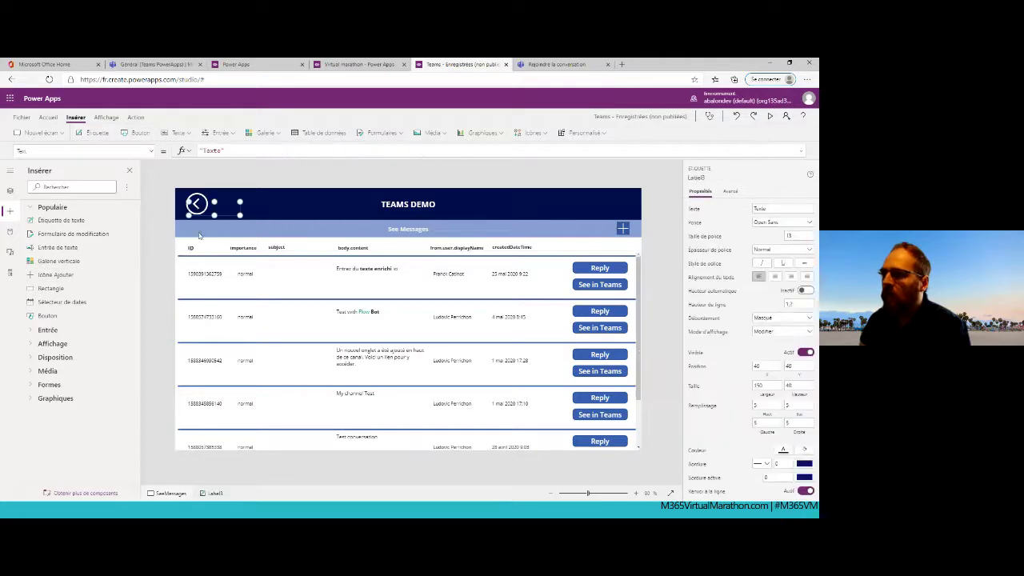
click(248, 272)
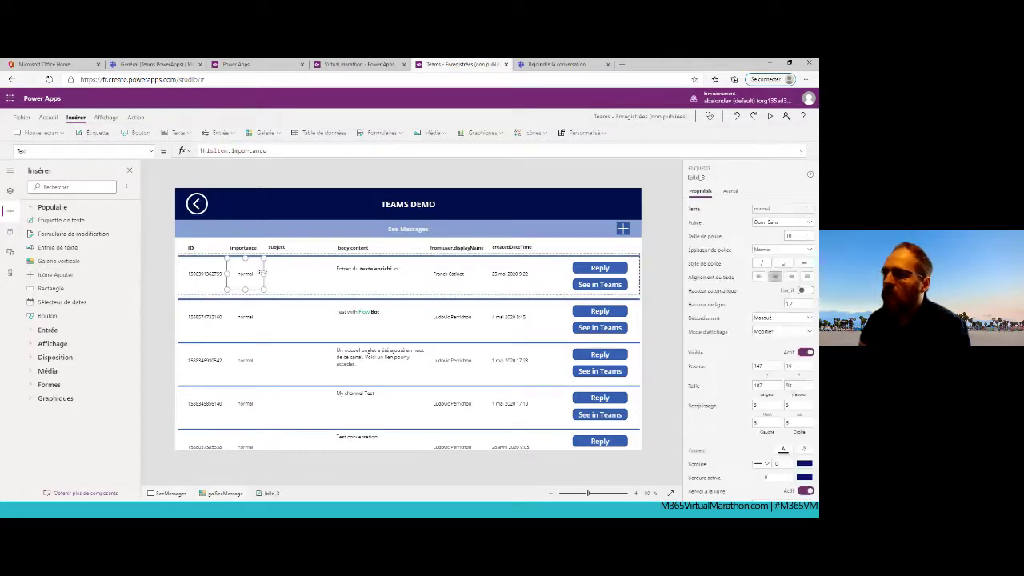
click(96, 133)
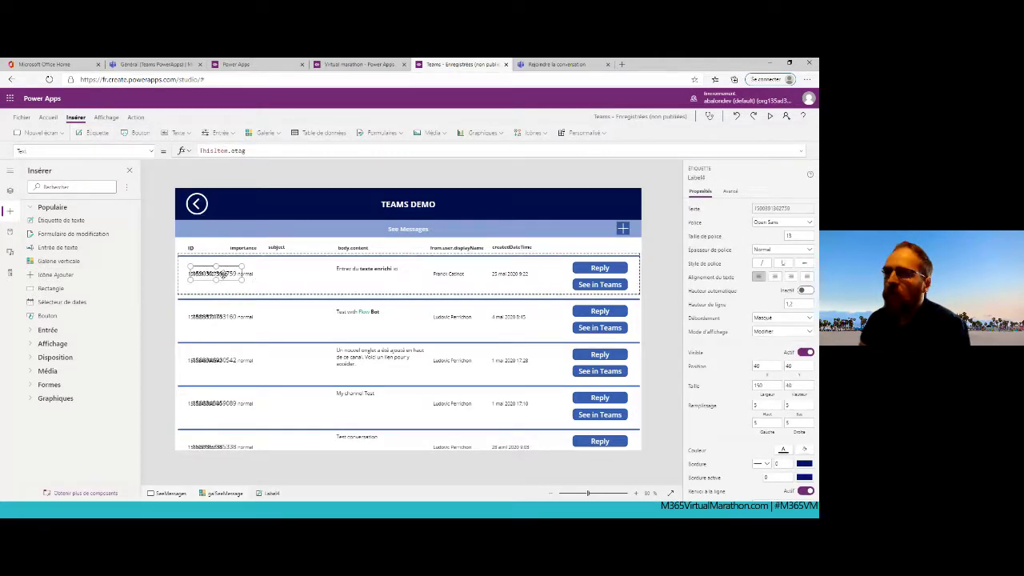
drag(216, 274, 312, 274)
Set the new label's text formula to CountRows(ThisItem.reactions) and nudge the label slightly to the right.
drag(245, 151, 191, 157)
text(CountRows)
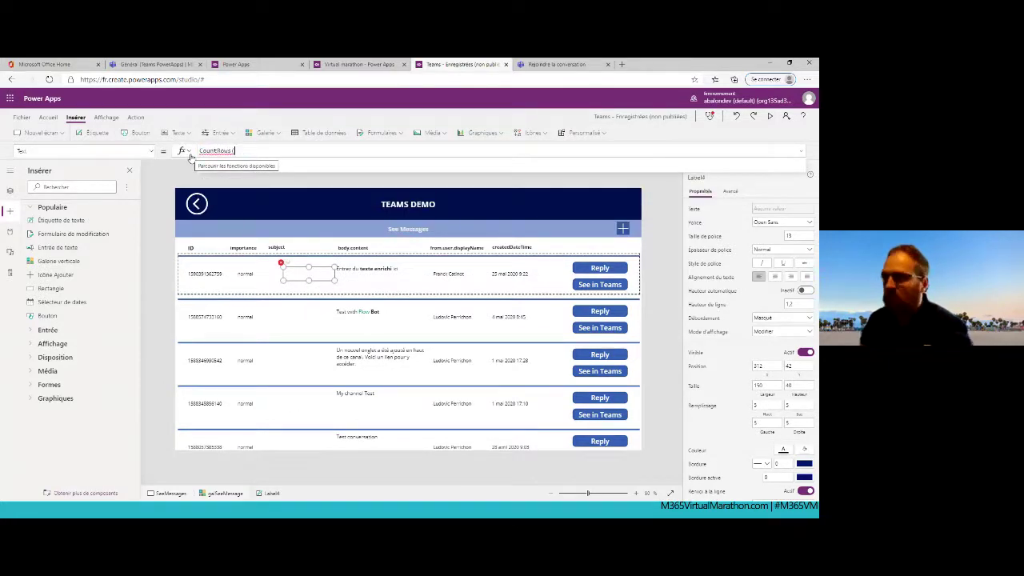
text(()
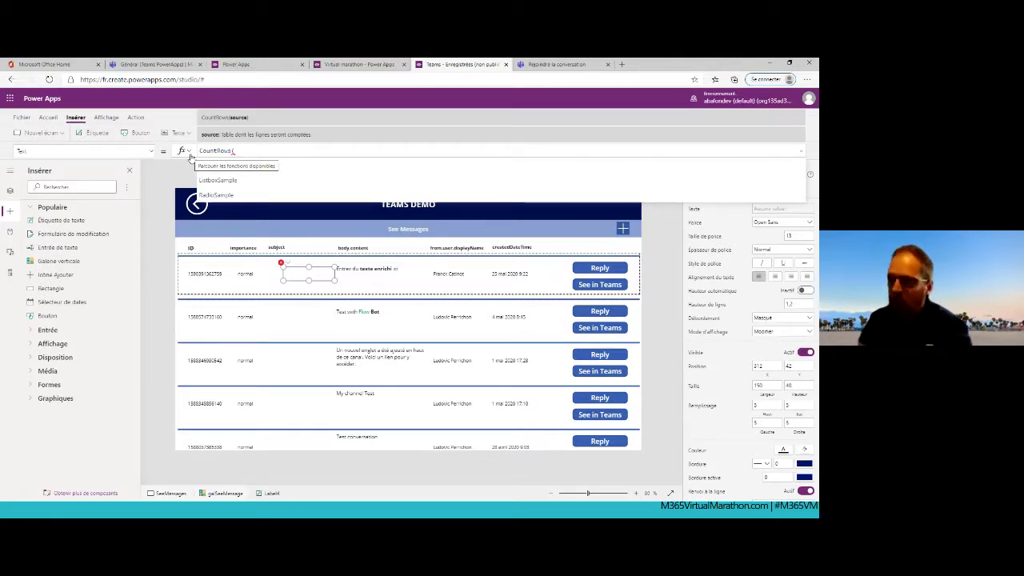
text(ThisItem.)
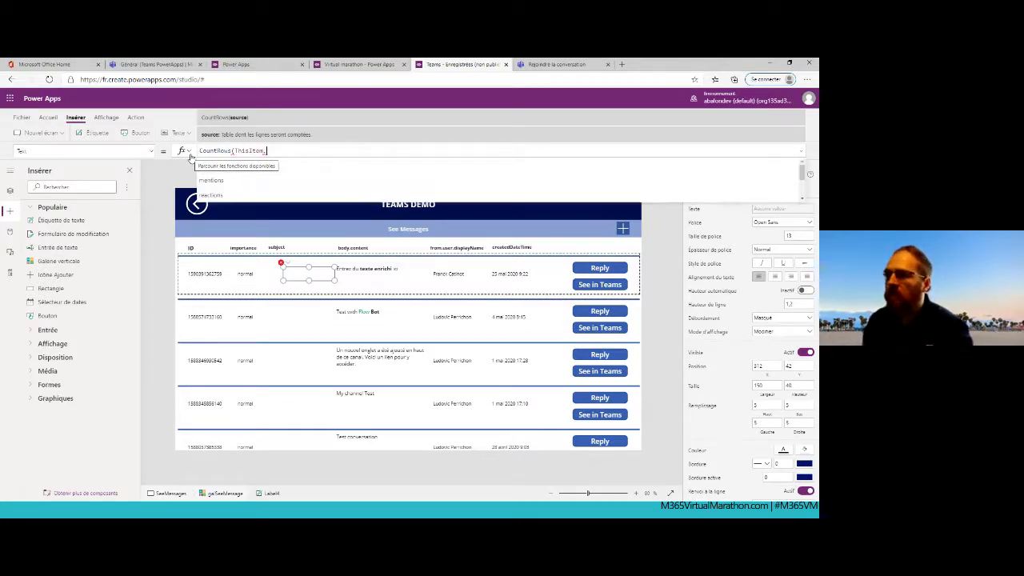
text(reactions)
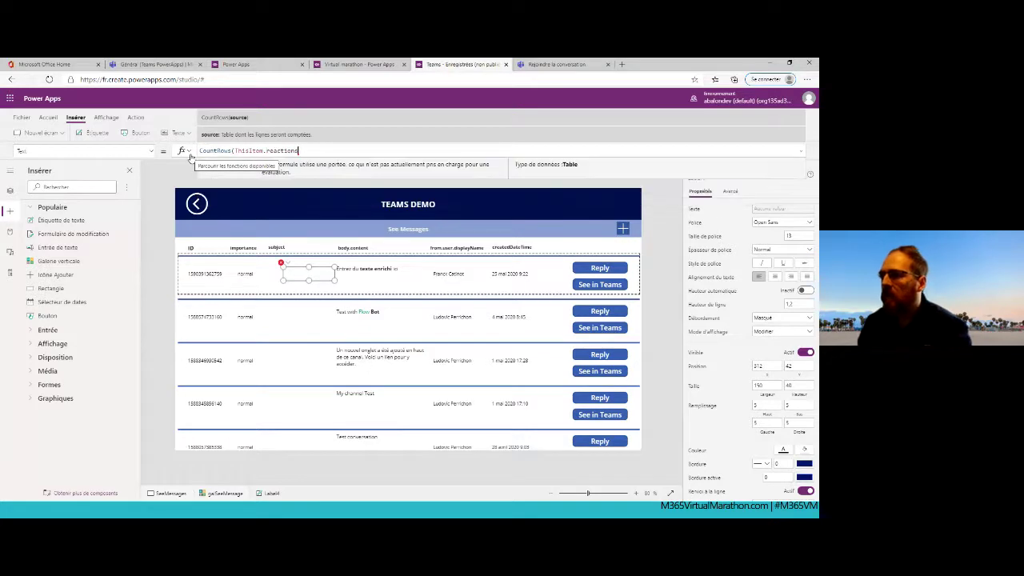
text())
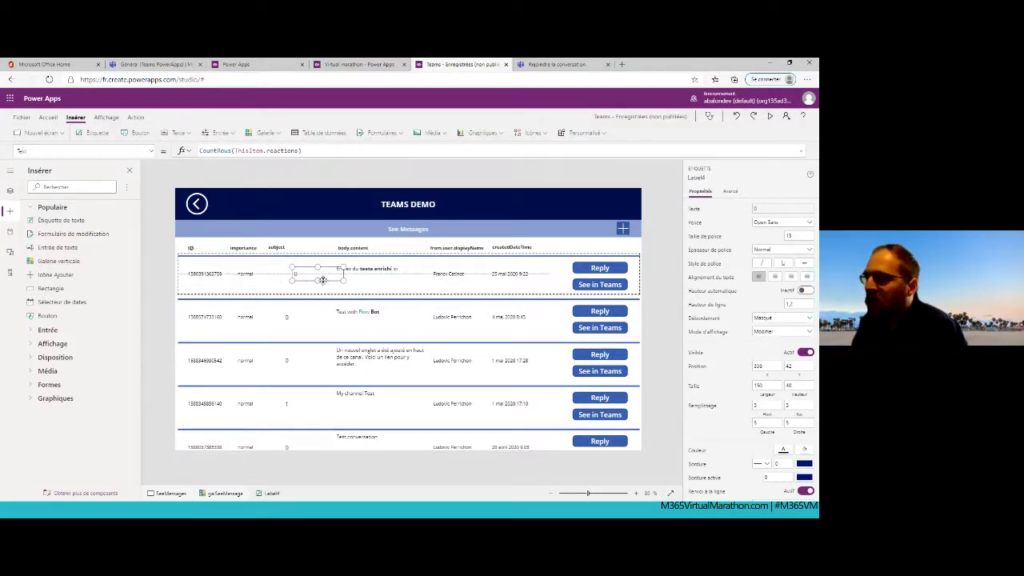
drag(308, 275, 317, 275)
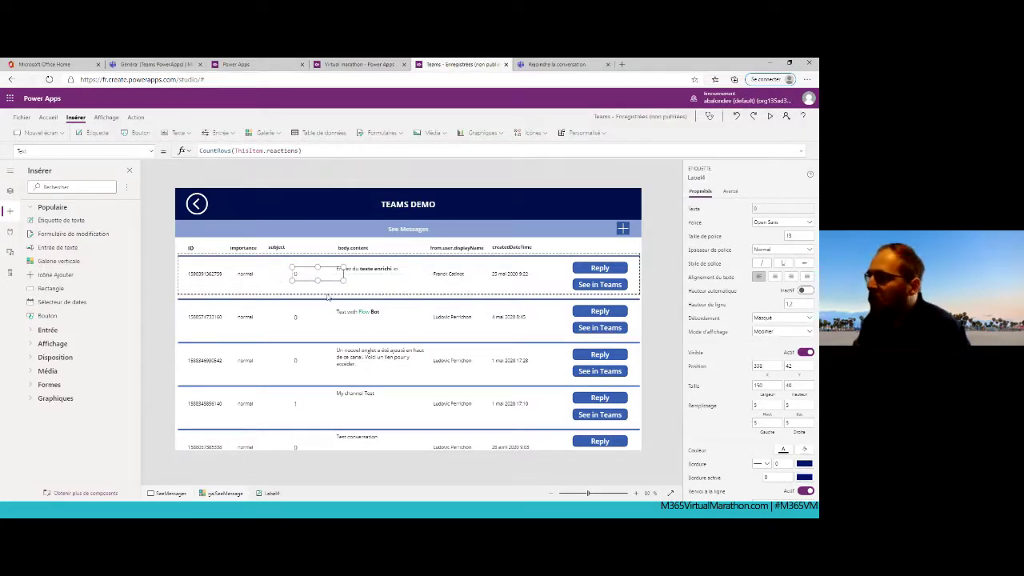
Switch to Microsoft Teams and check the reactions on the My channel Test message in the General channel.
click(298, 406)
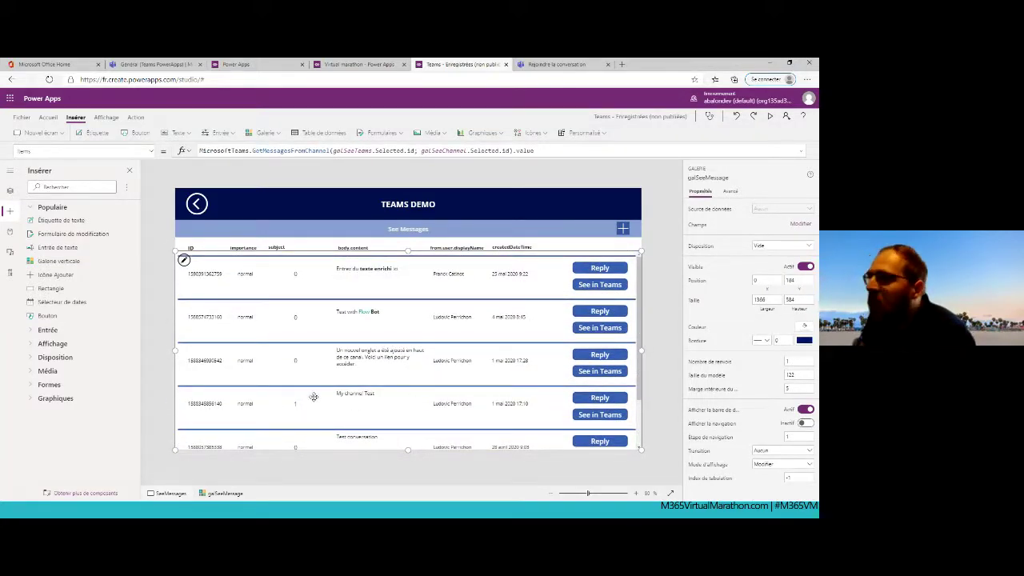
click(154, 63)
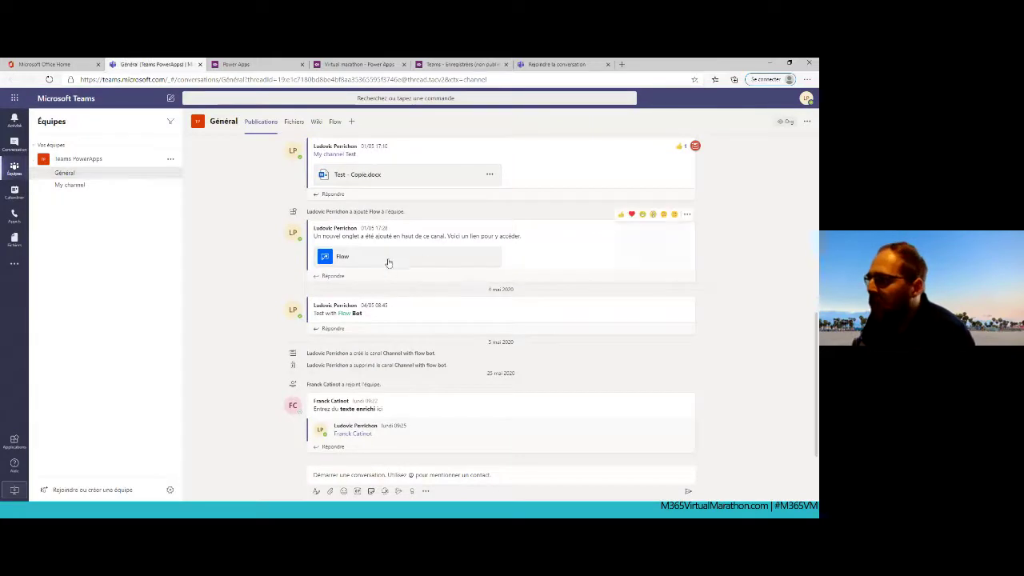
scroll(391, 300, up, 2)
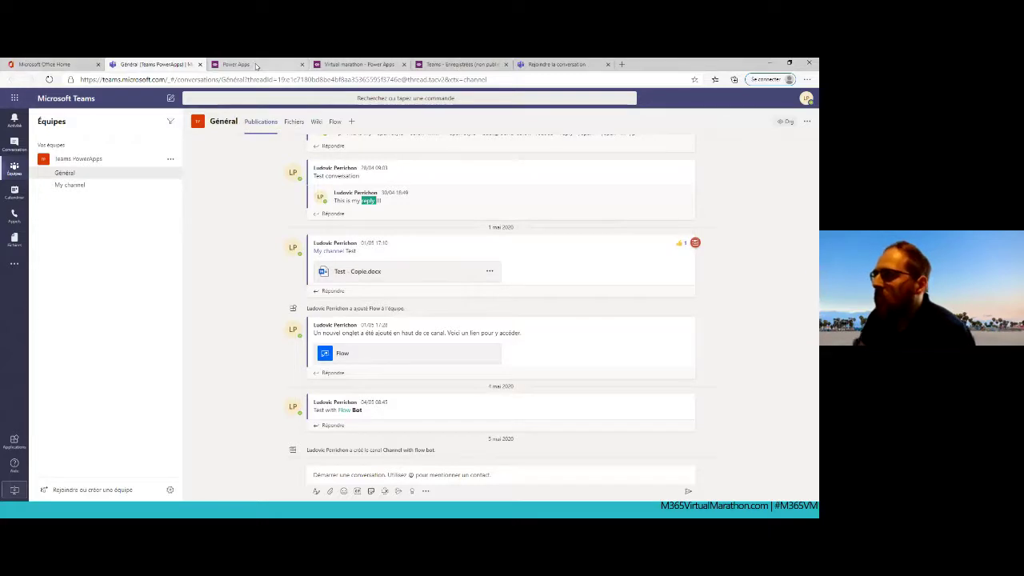
Return to the Teams demo app in Power Apps Studio and delete the reaction-count label from the message gallery.
click(256, 66)
click(358, 64)
click(460, 64)
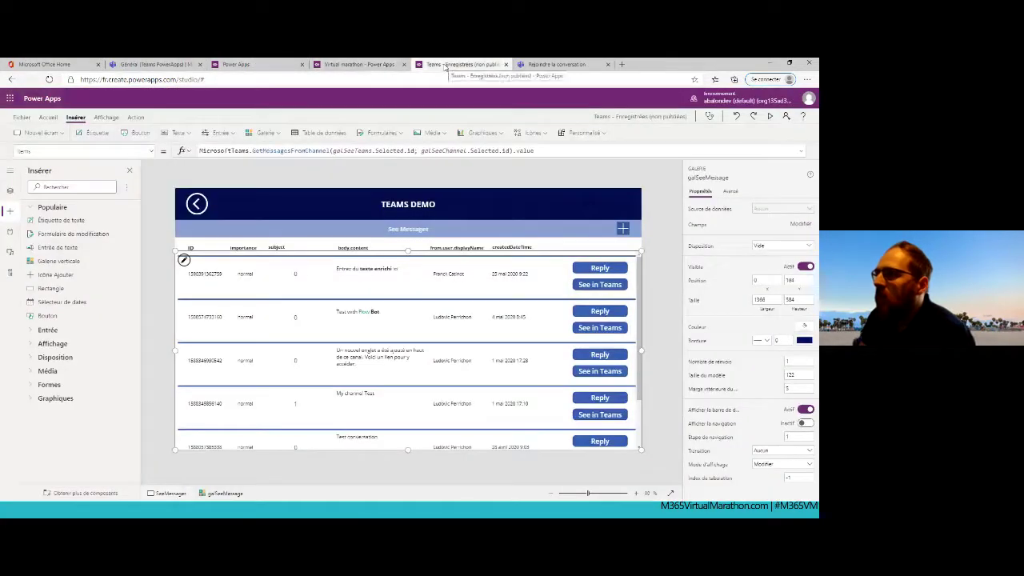
click(297, 275)
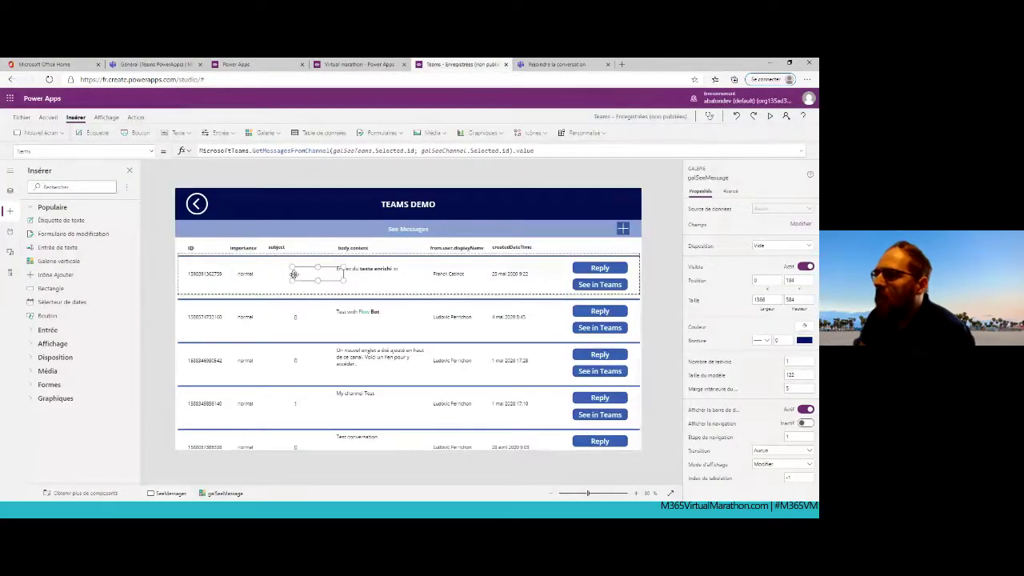
key(Delete)
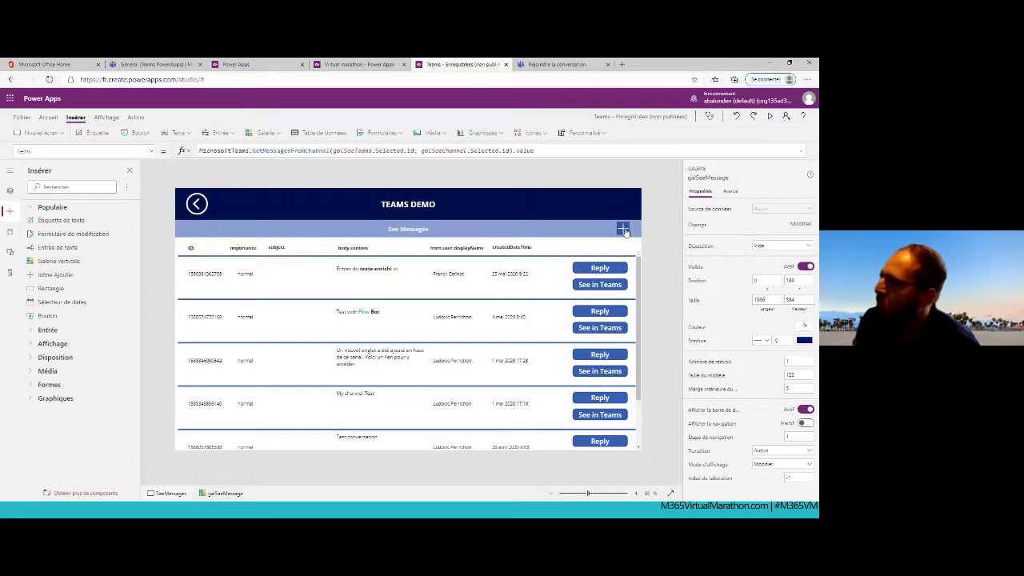
Open the Create channel form from the channel screen and examine the parameters in the Save button's OnSelect formula.
alt+click(196, 203)
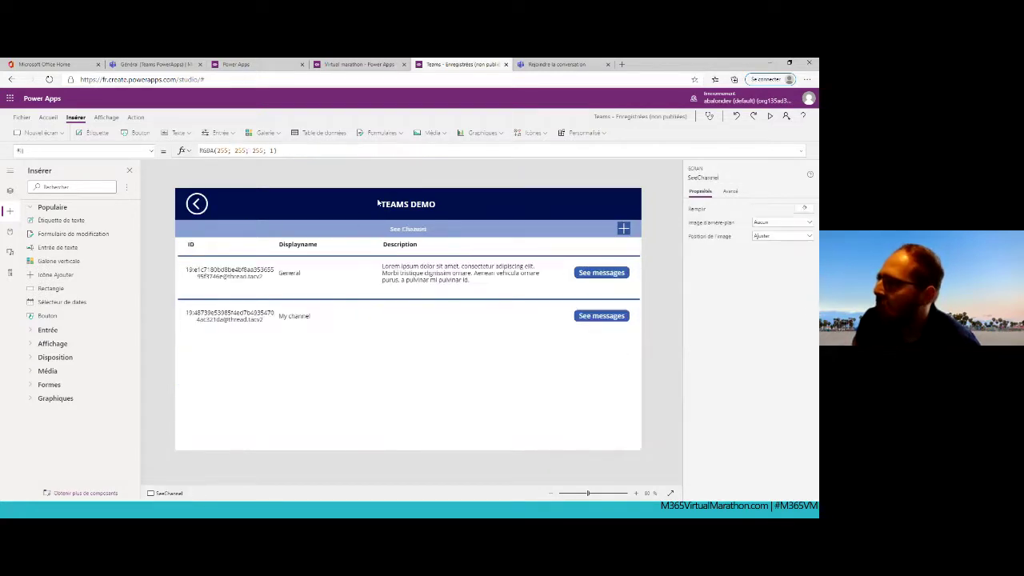
alt+click(625, 229)
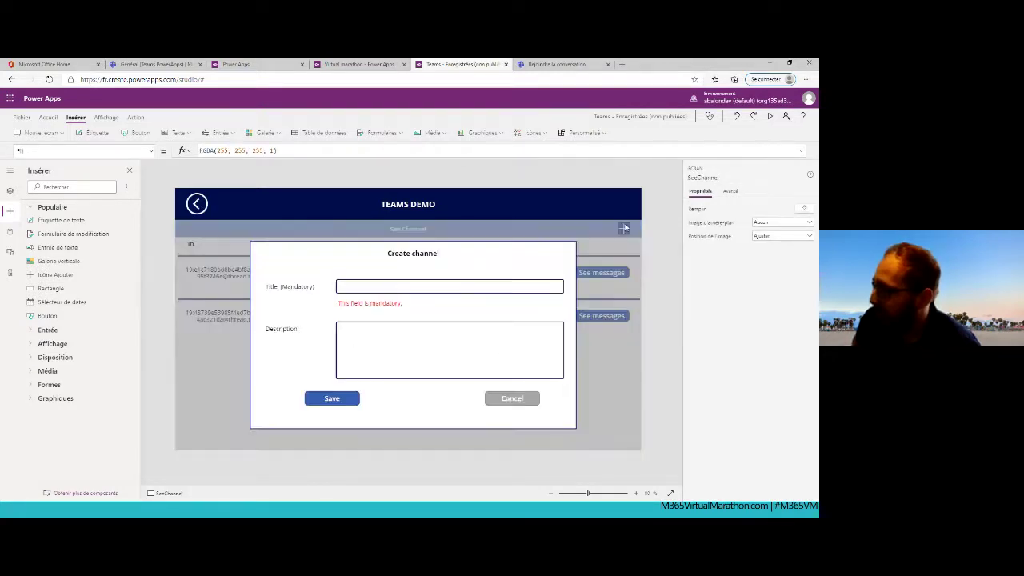
click(328, 399)
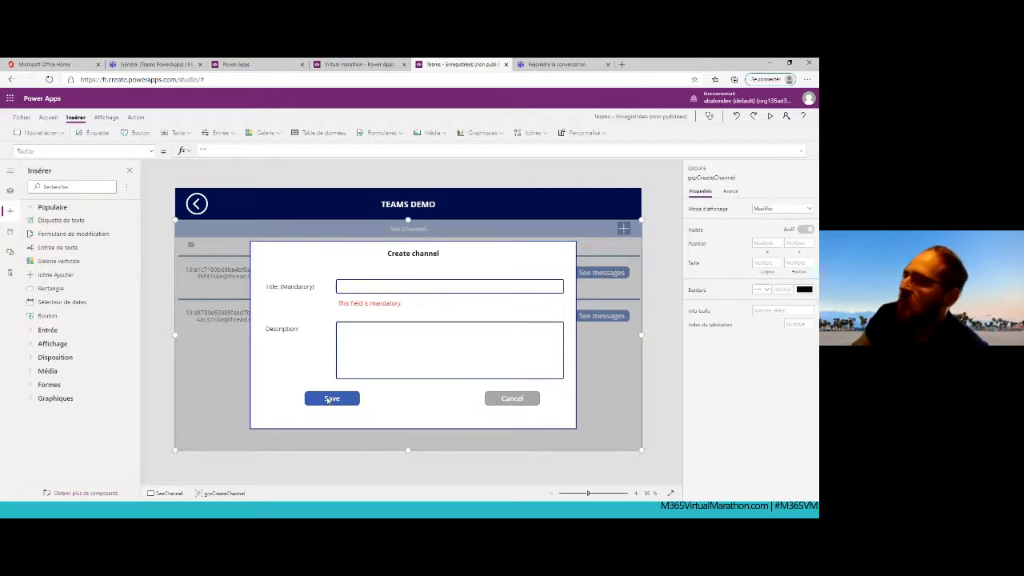
click(801, 151)
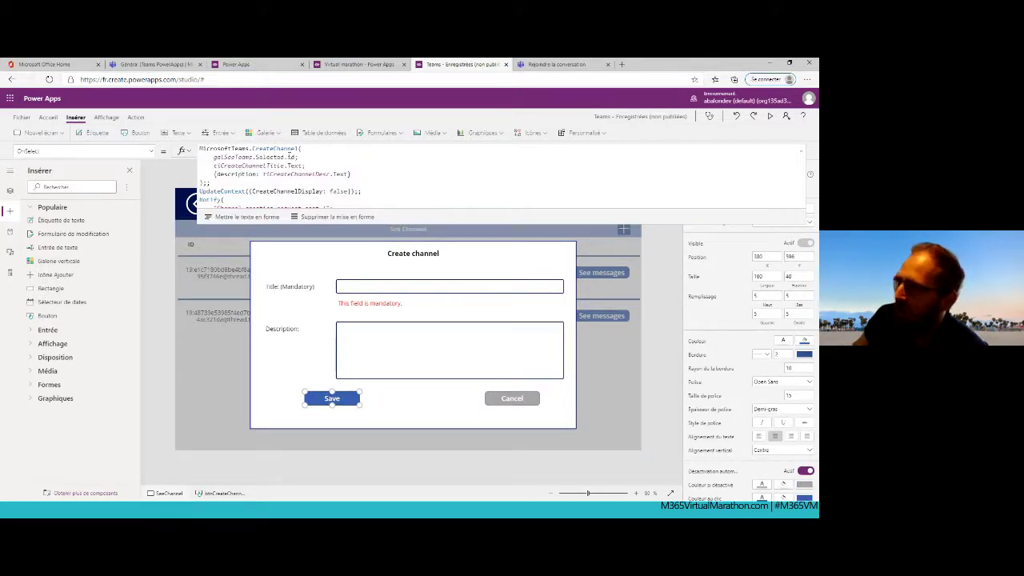
drag(297, 157, 213, 157)
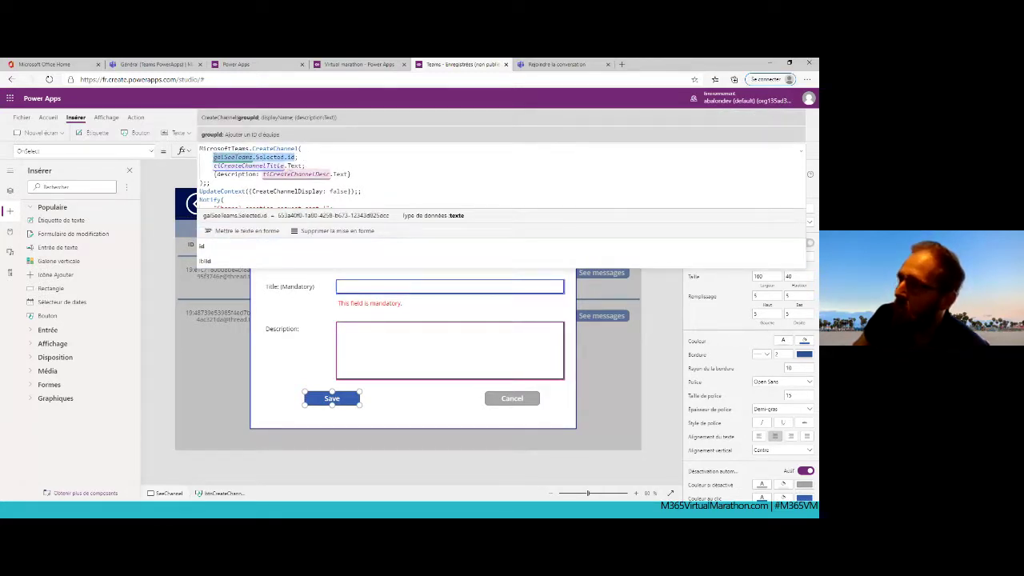
click(294, 166)
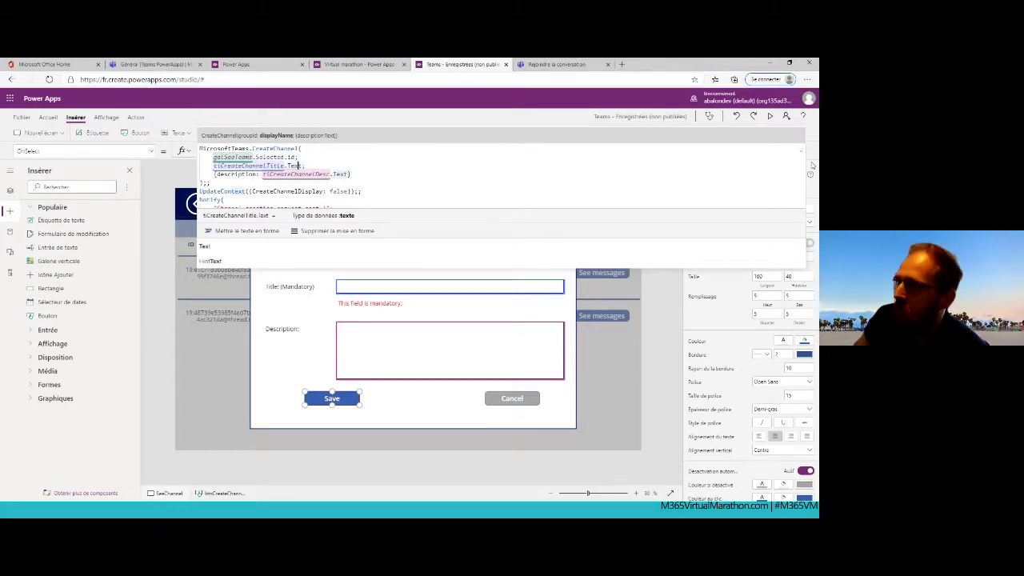
Preview the app and save a new channel titled Virtual Marathon with the description Demo.
click(770, 116)
click(423, 246)
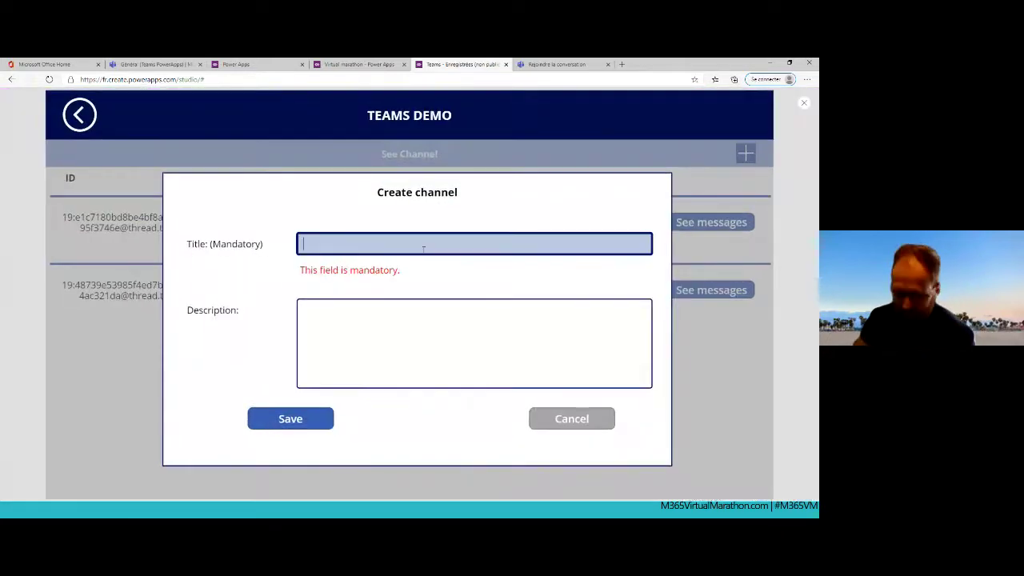
text(Virtual Ma)
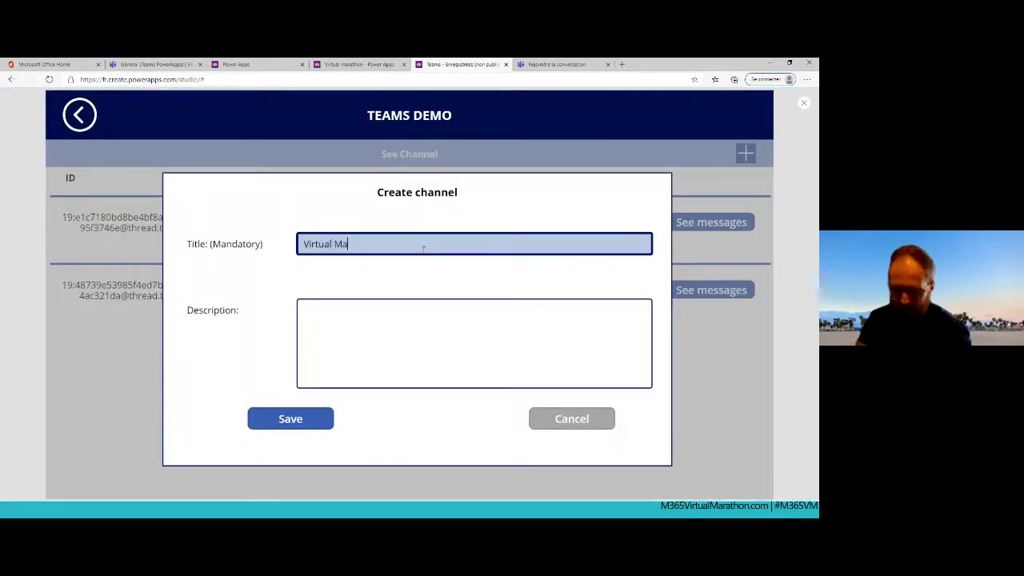
text(rathon)
click(427, 340)
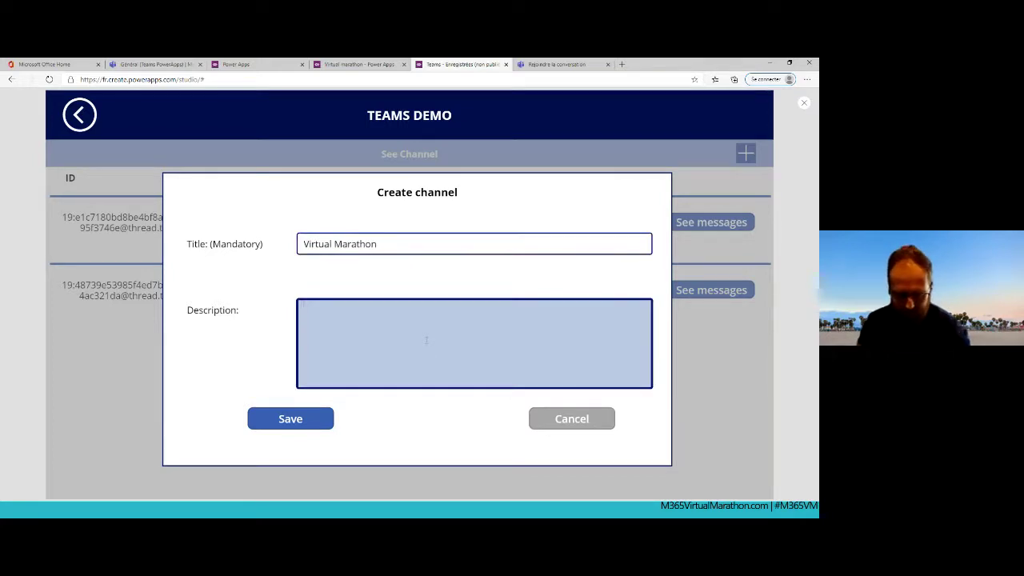
text(Dem)
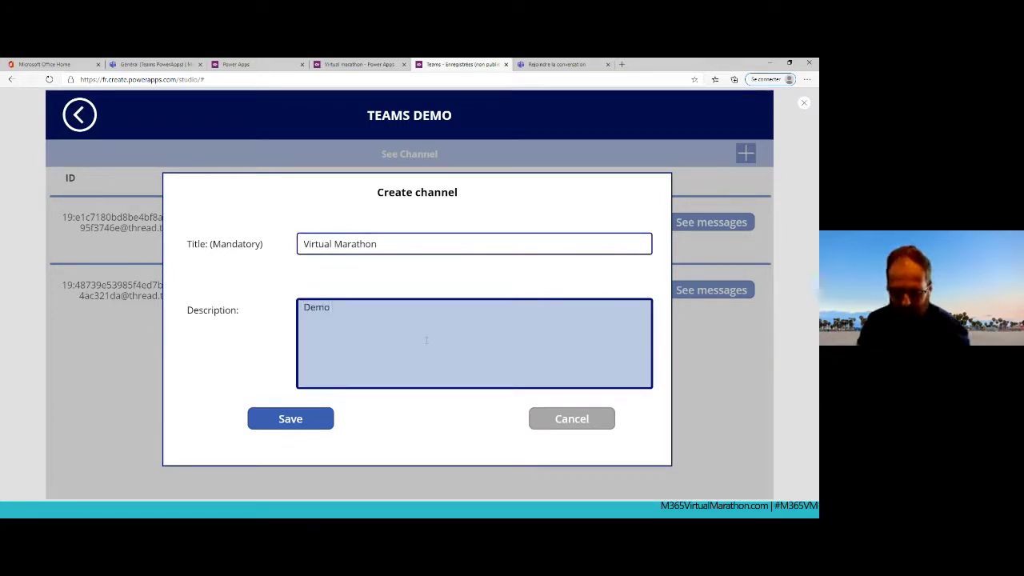
text(o)
click(301, 426)
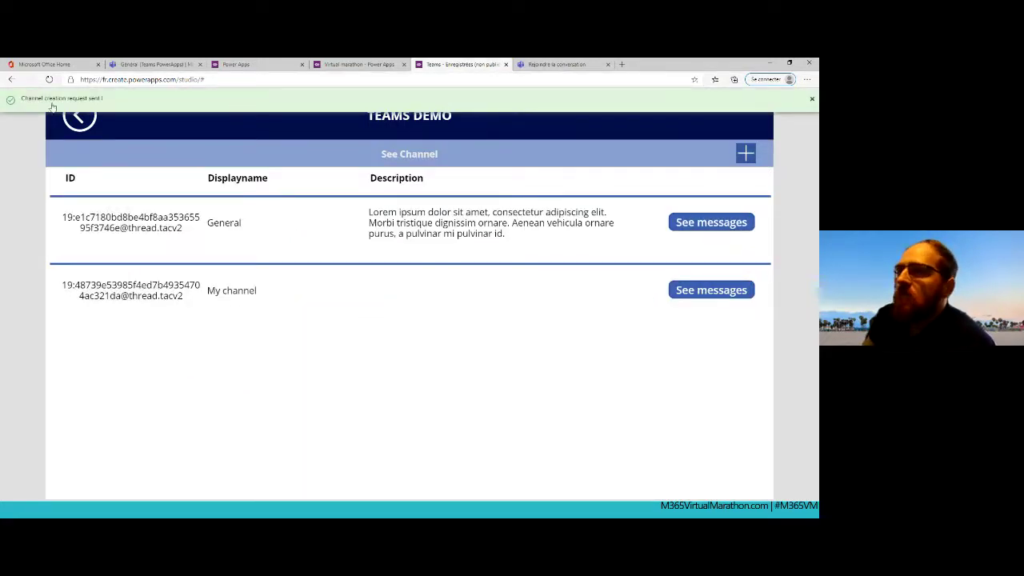
Switch to Microsoft Teams and open the hidden Virtual Marathon channel of the Teams PowerApps team.
click(137, 66)
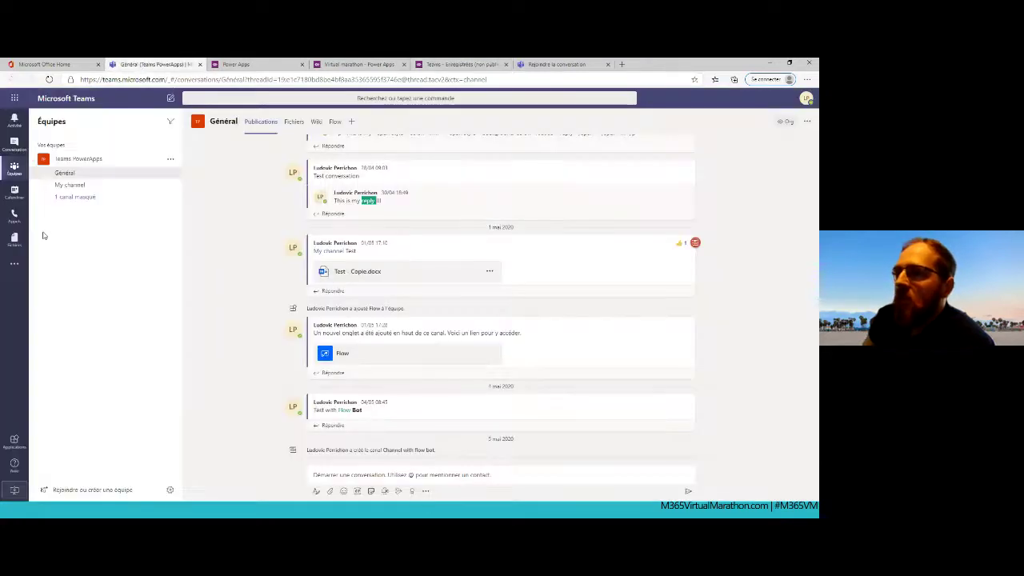
click(88, 200)
click(220, 205)
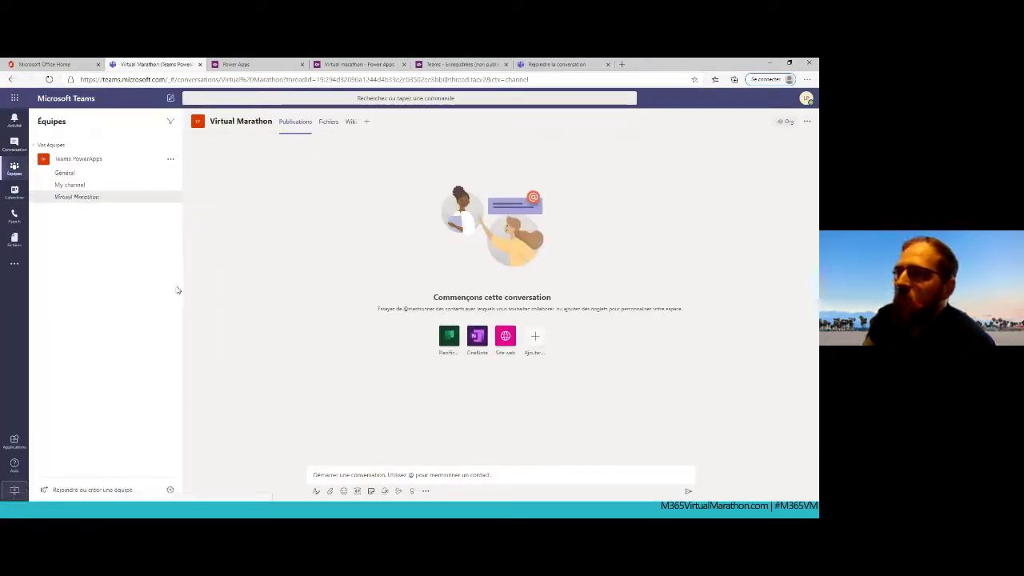
Return to the Teams demo app preview, open the General channel's messages and bring up the Create message form.
click(360, 64)
click(462, 64)
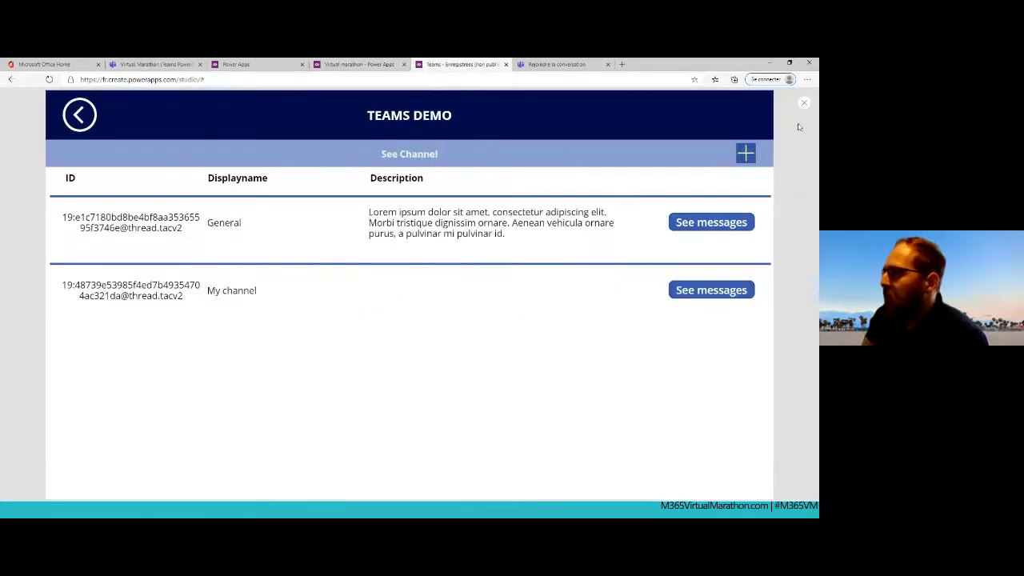
click(730, 224)
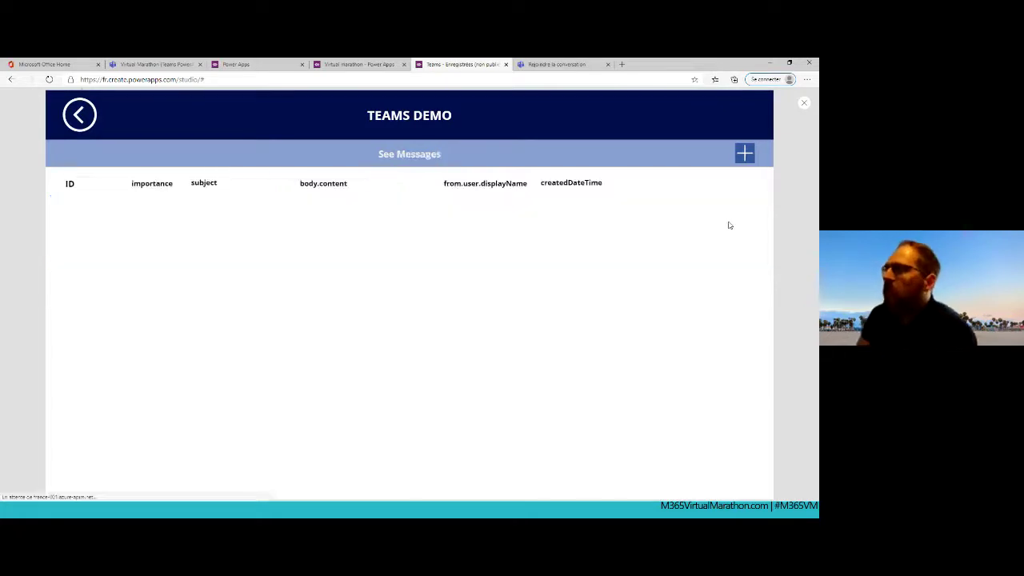
click(744, 155)
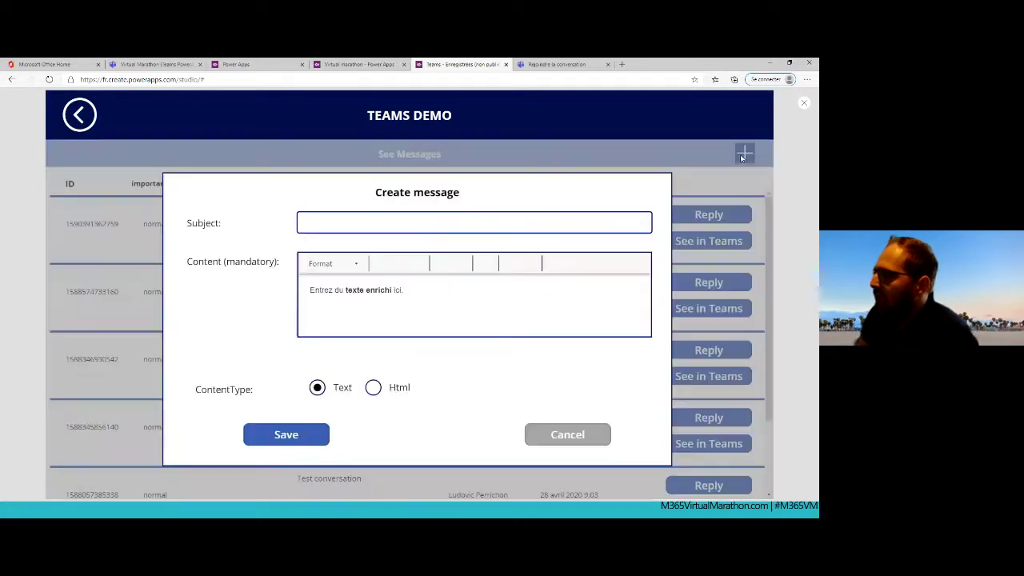
Leave the preview and examine the body and subject parameters in the OnSelect formula of the Create message form's Save button.
click(807, 103)
click(496, 327)
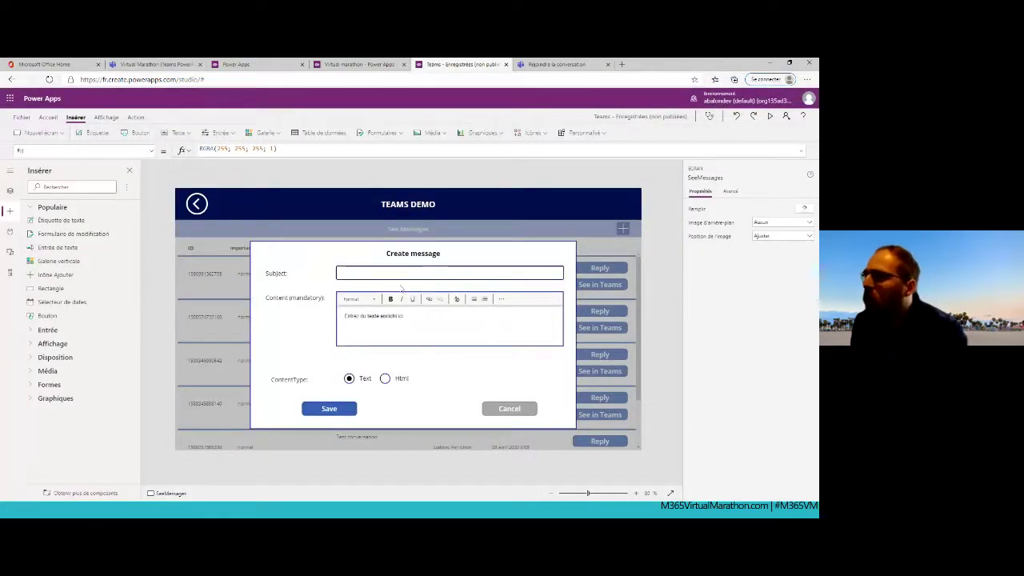
click(335, 409)
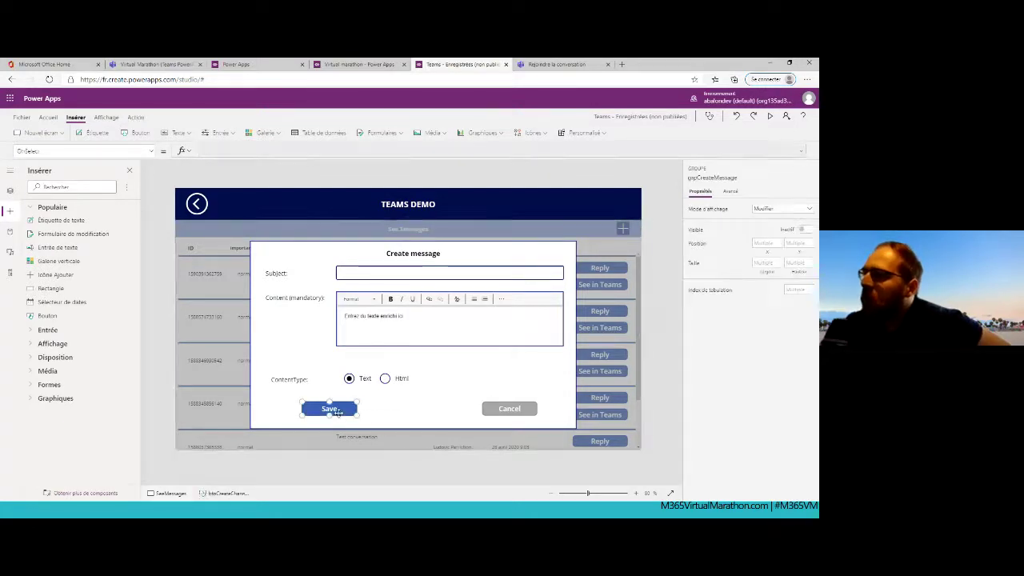
click(337, 410)
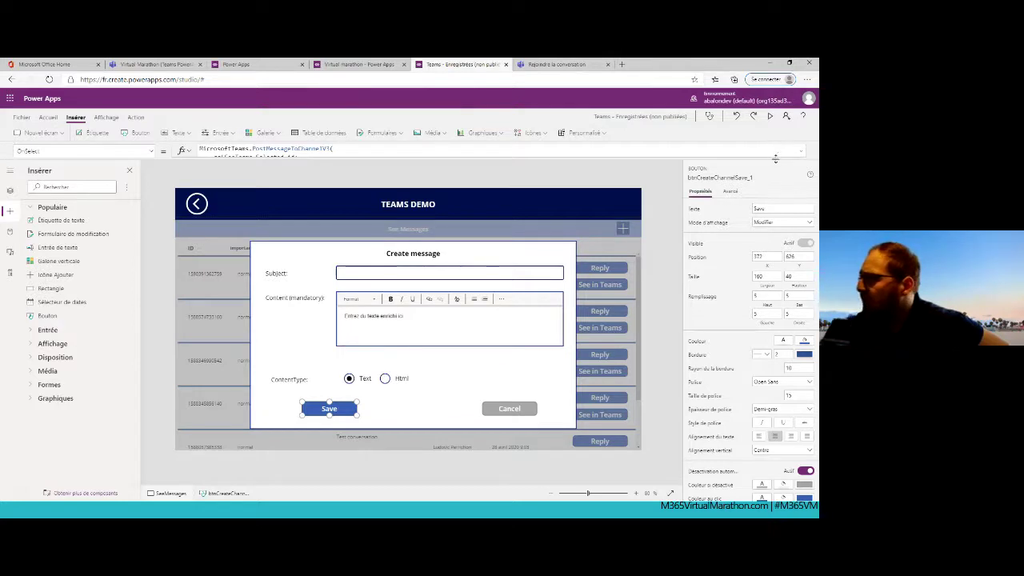
drag(775, 158, 775, 262)
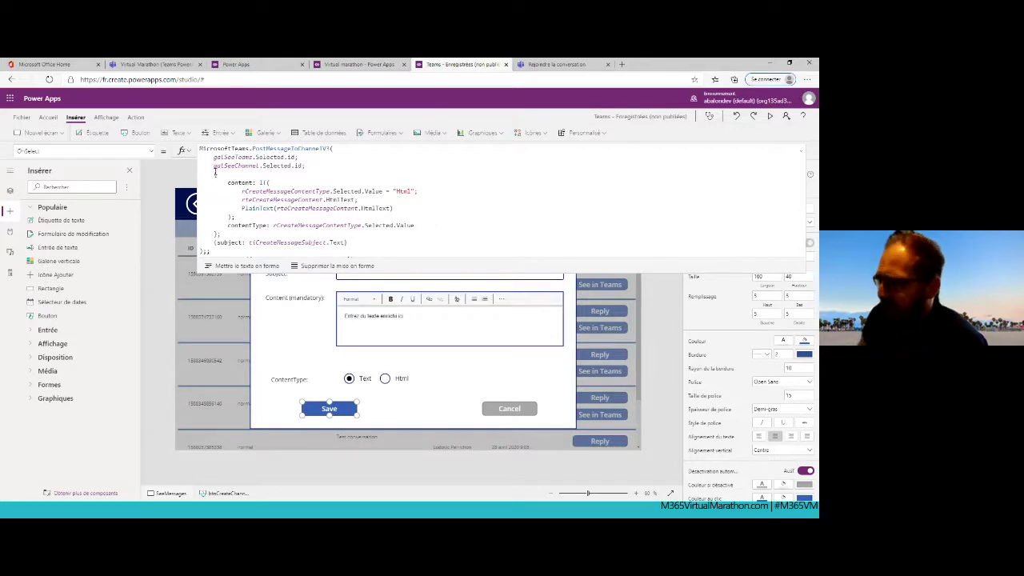
drag(213, 174, 216, 233)
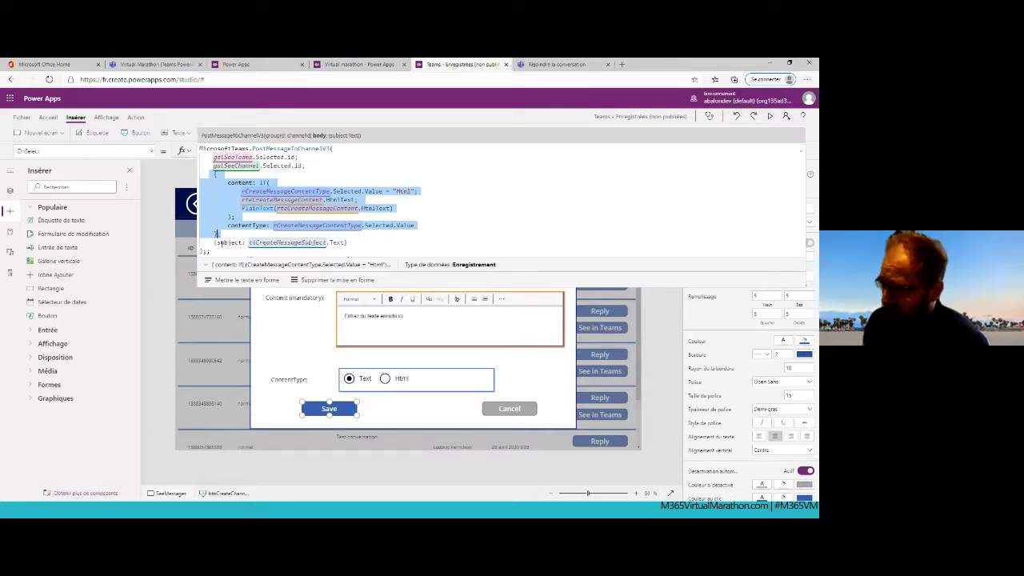
click(216, 234)
click(200, 245)
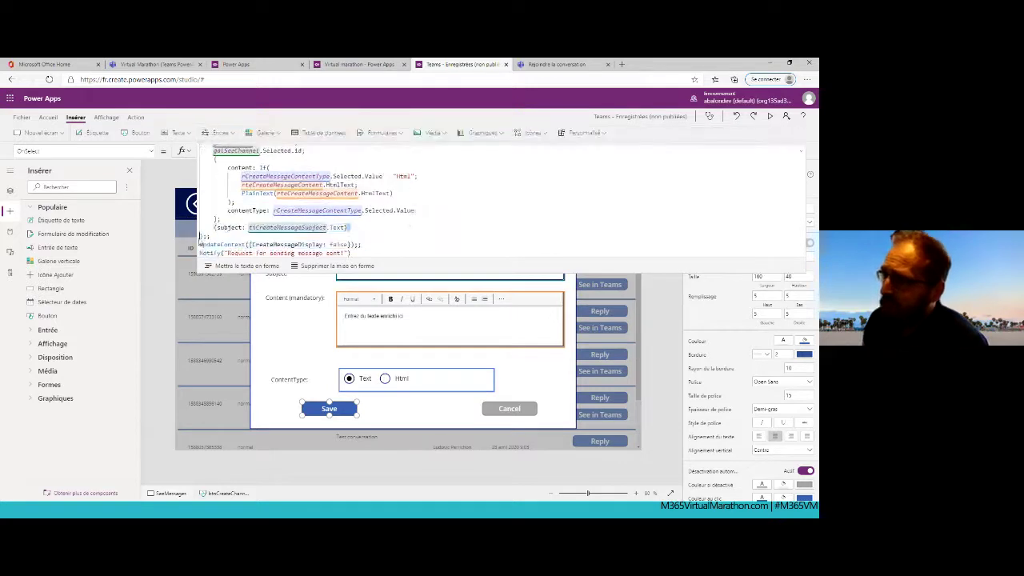
drag(215, 227, 347, 227)
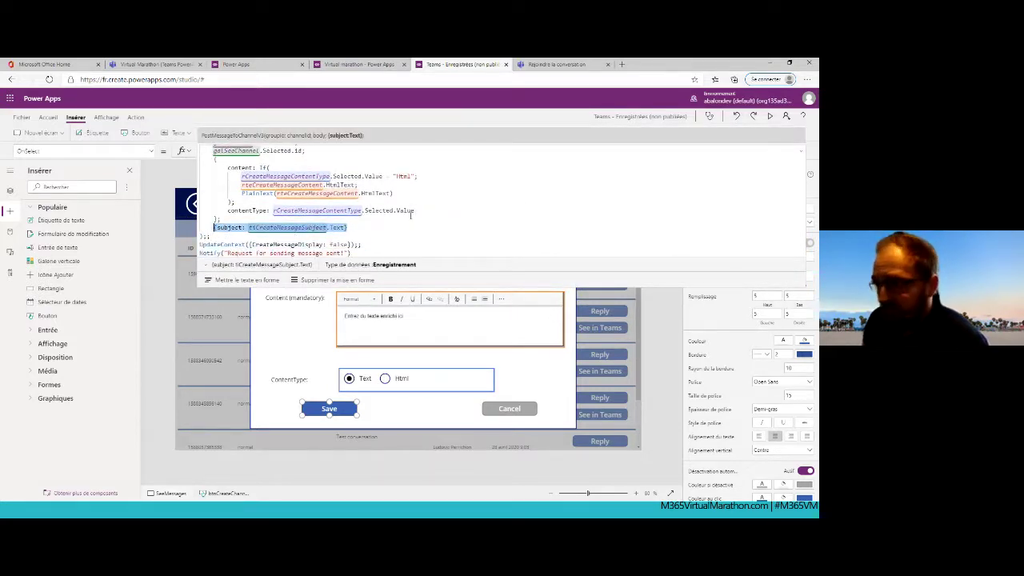
click(798, 152)
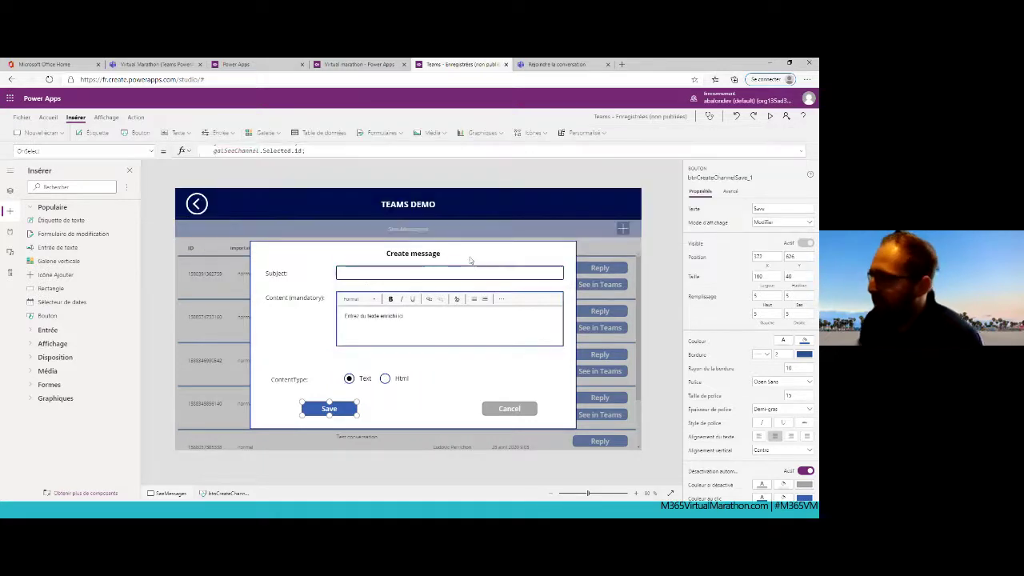
Preview the app and enter Message depuis le Virtual Marathon as the new message's subject.
click(465, 274)
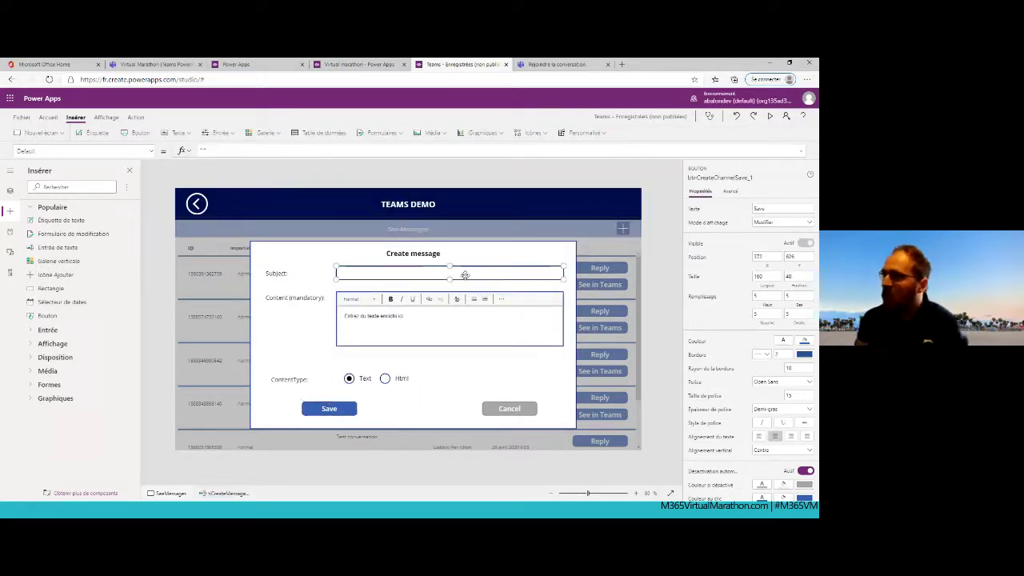
click(770, 116)
click(391, 217)
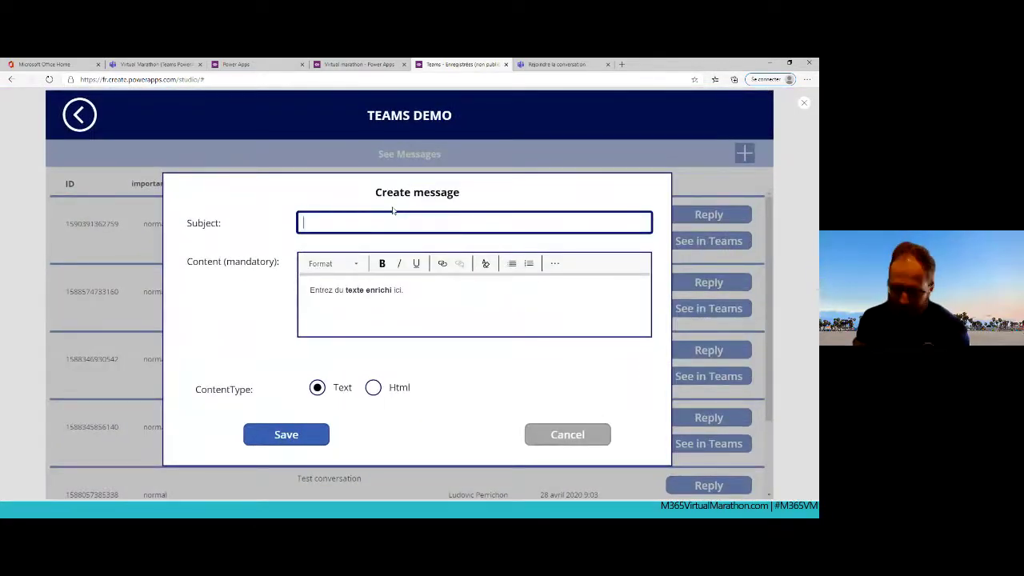
text(Message d)
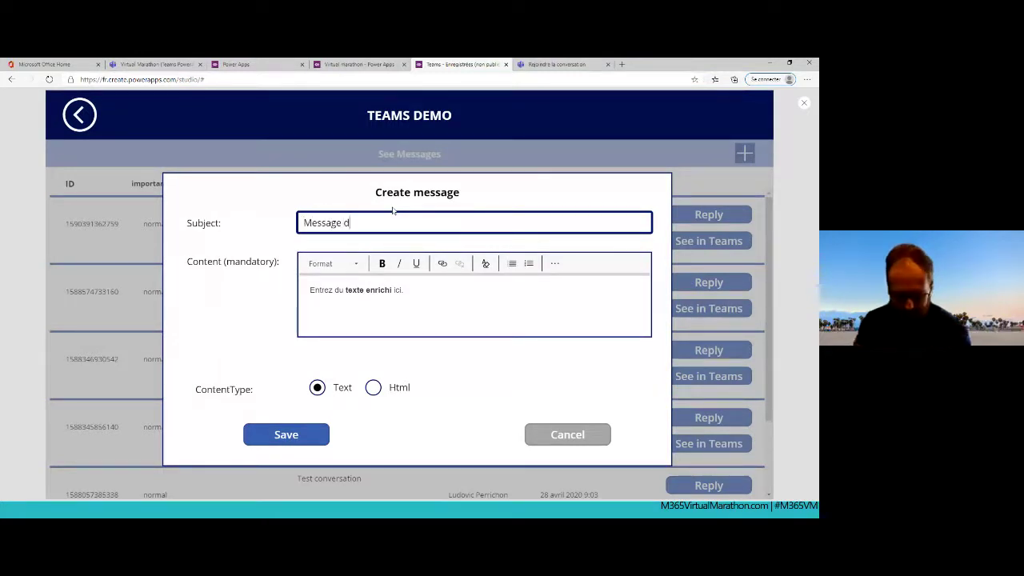
text(epuis le Vir)
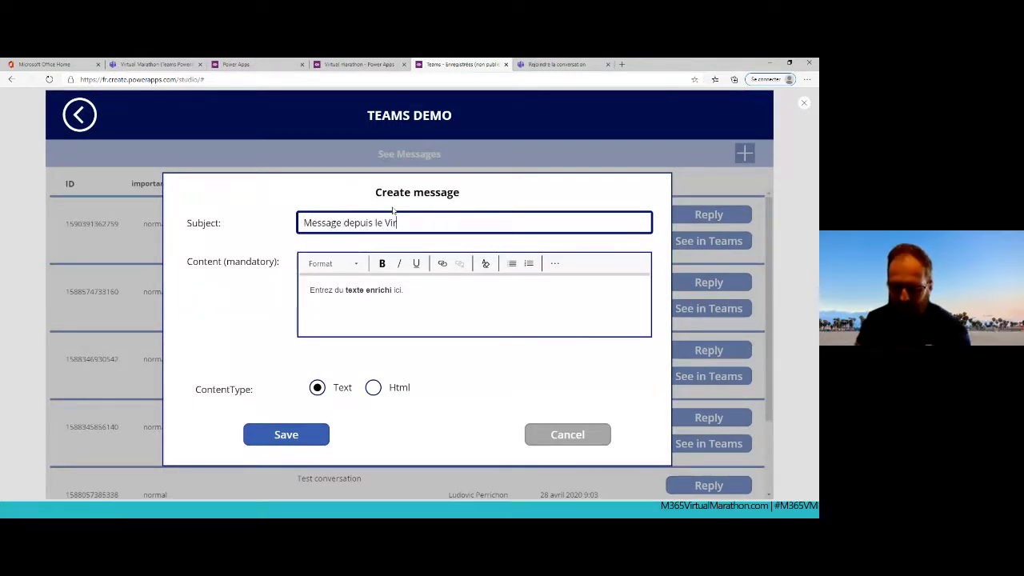
text(tual Maratho)
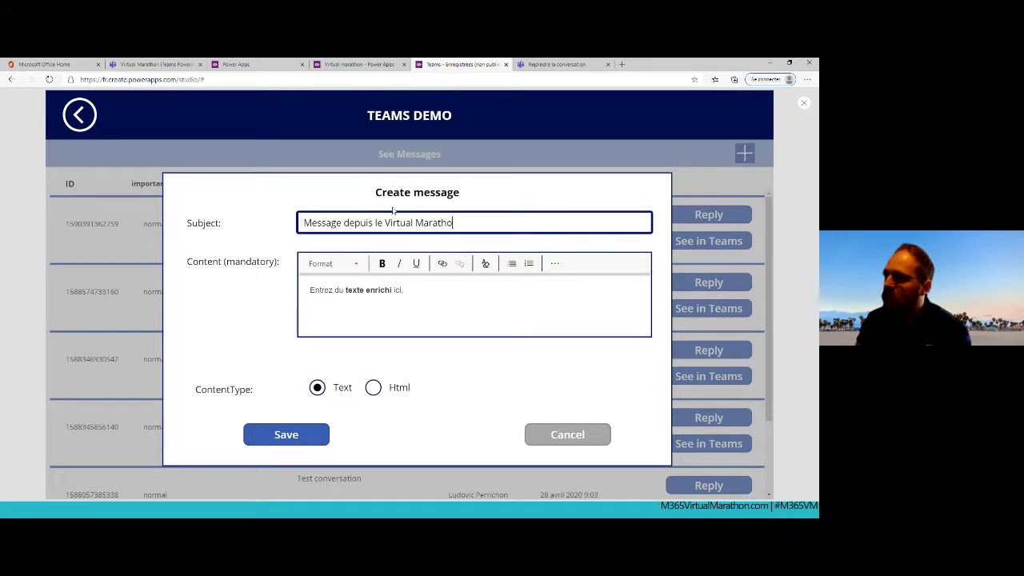
text(n)
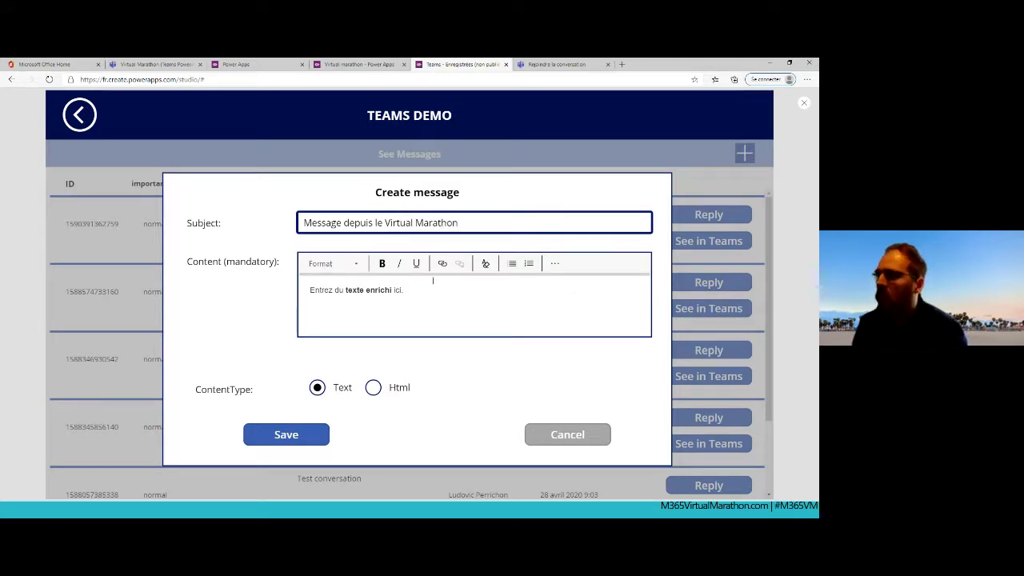
Set the content type to Html and replace the placeholder content with the lines "Hello !" and "Ca va ?".
click(428, 291)
drag(428, 290, 309, 290)
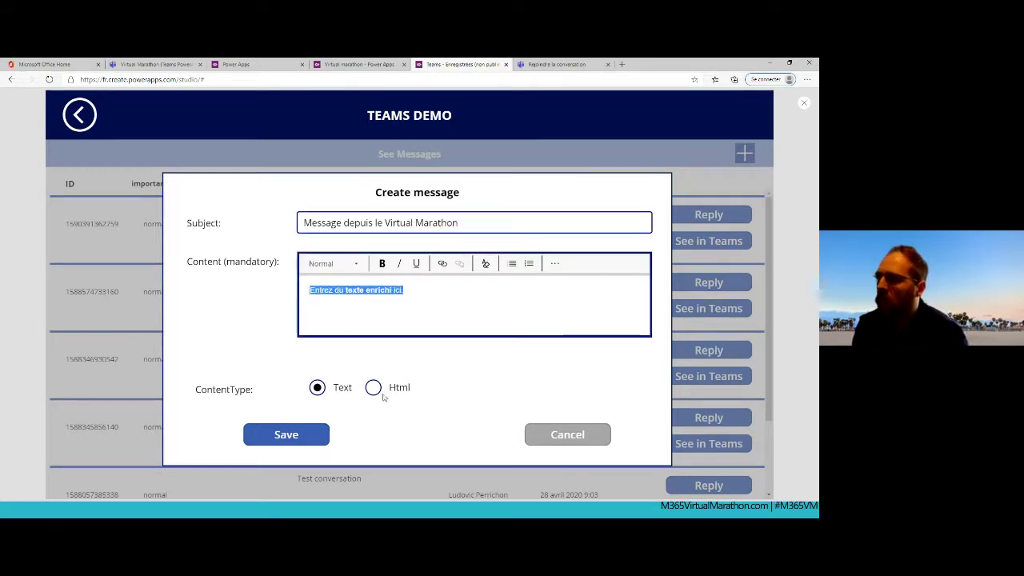
click(376, 388)
drag(432, 292, 265, 304)
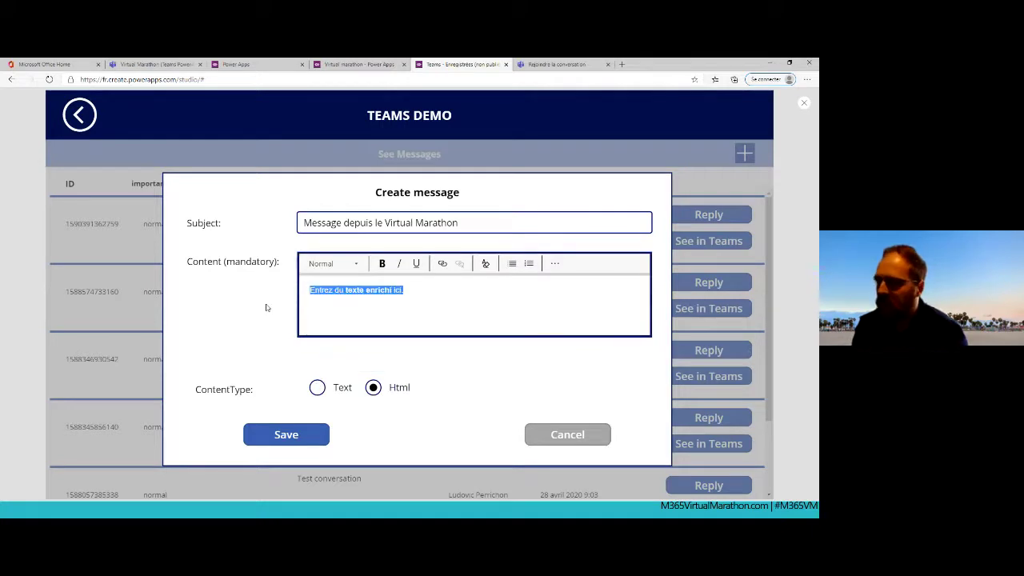
text(Hell)
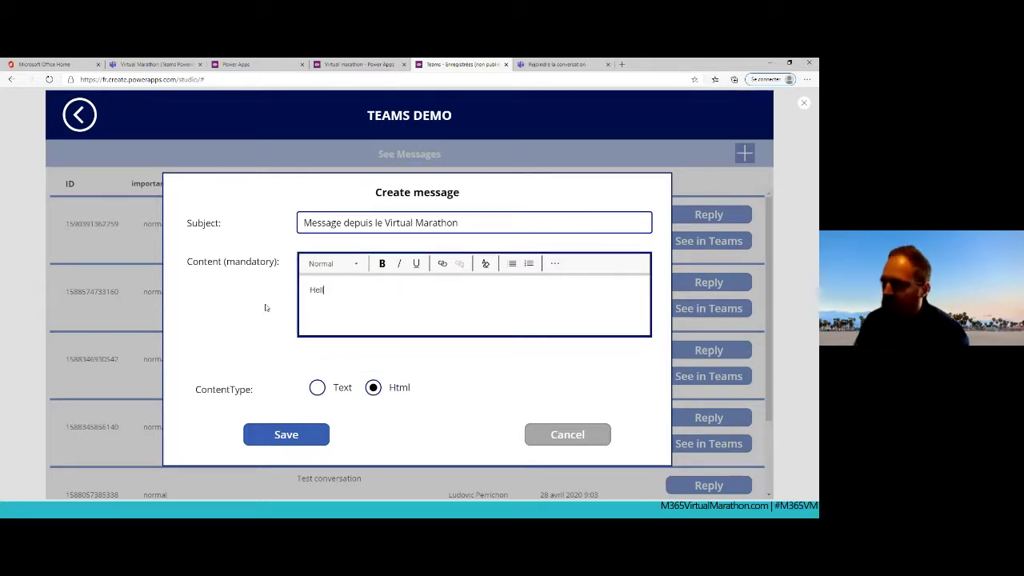
text(o ! )
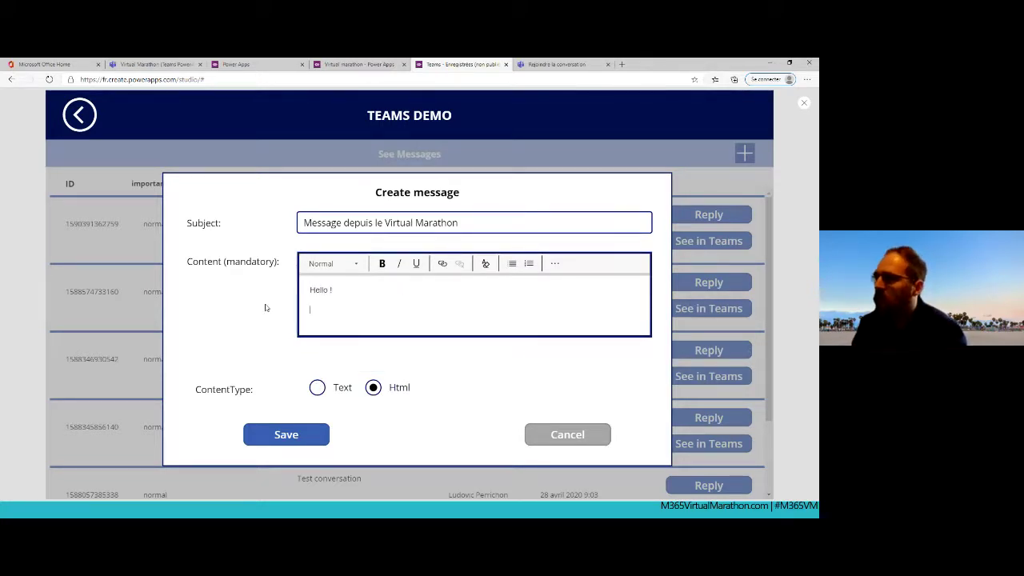
text(Ca va ?)
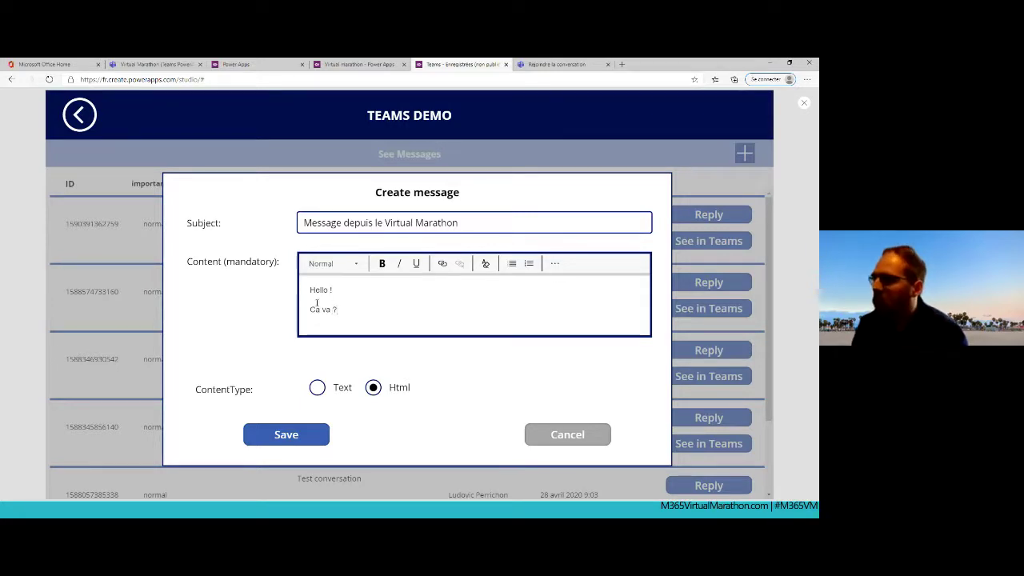
Make the "Ca va ?" line bold in the message content.
drag(355, 309, 309, 309)
click(382, 263)
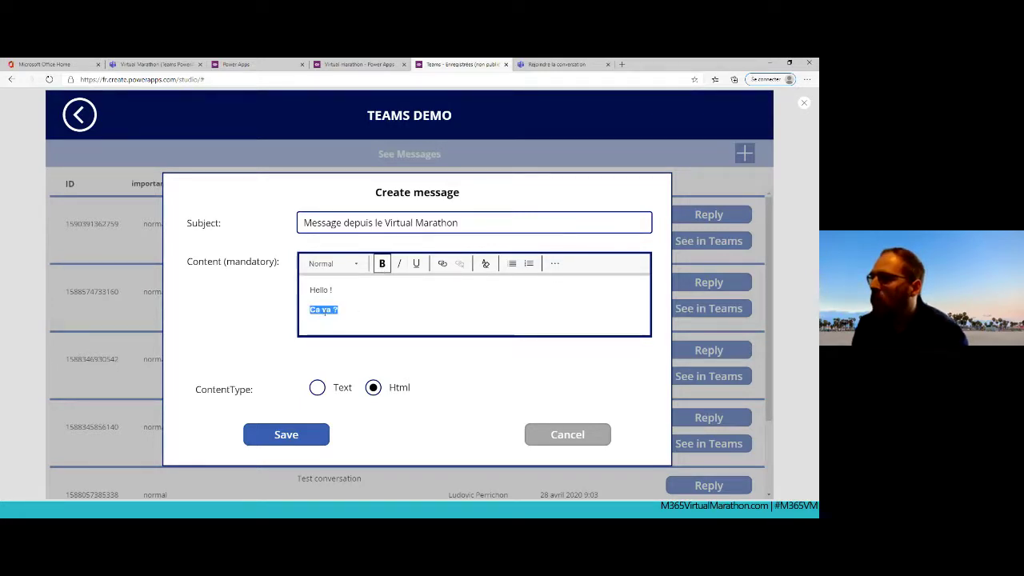
double_click(326, 309)
triple_click(326, 310)
click(326, 310)
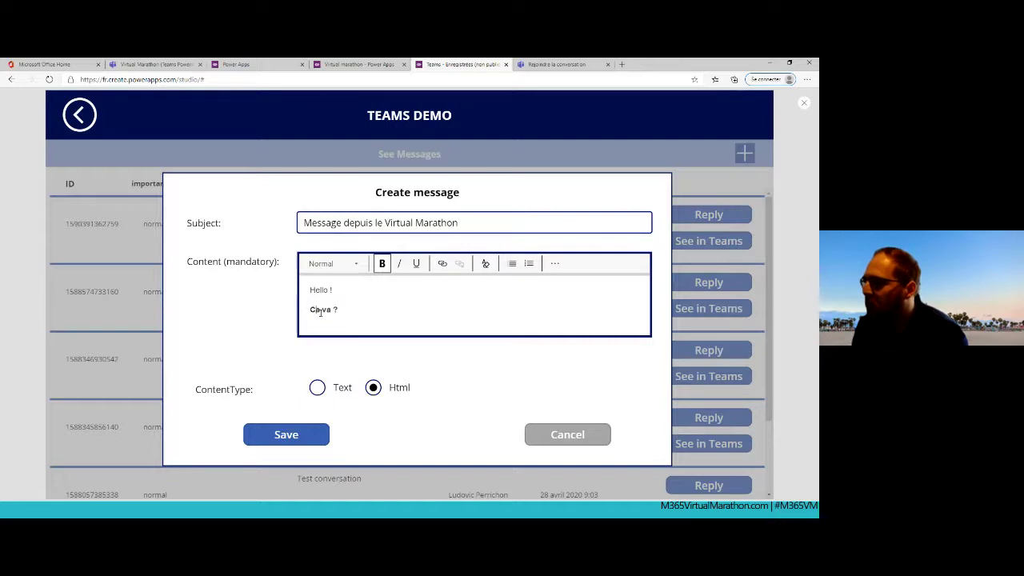
Give the word "Ca" a purple background colour and save the message.
double_click(314, 309)
click(486, 264)
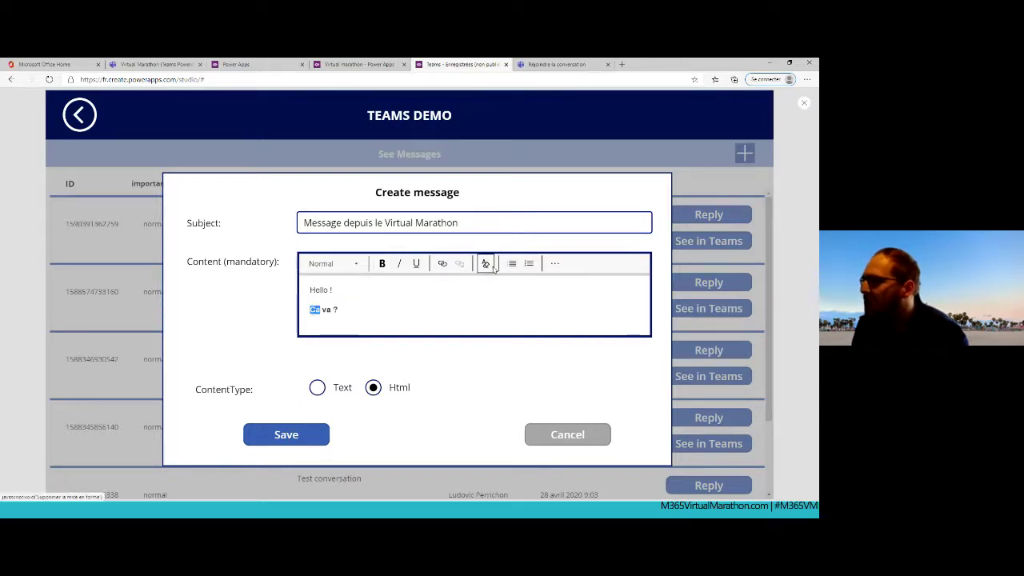
click(555, 263)
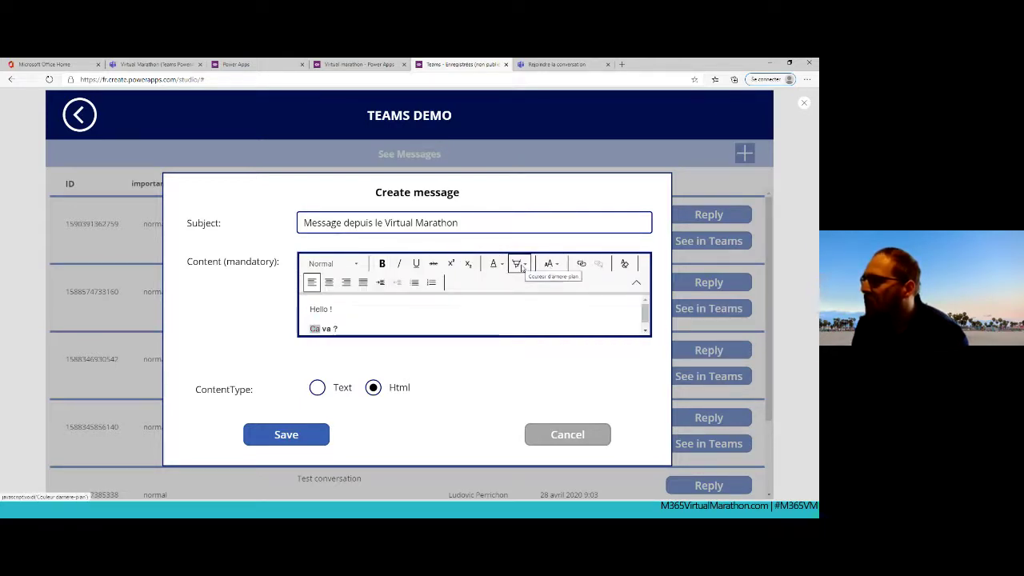
click(522, 266)
click(568, 312)
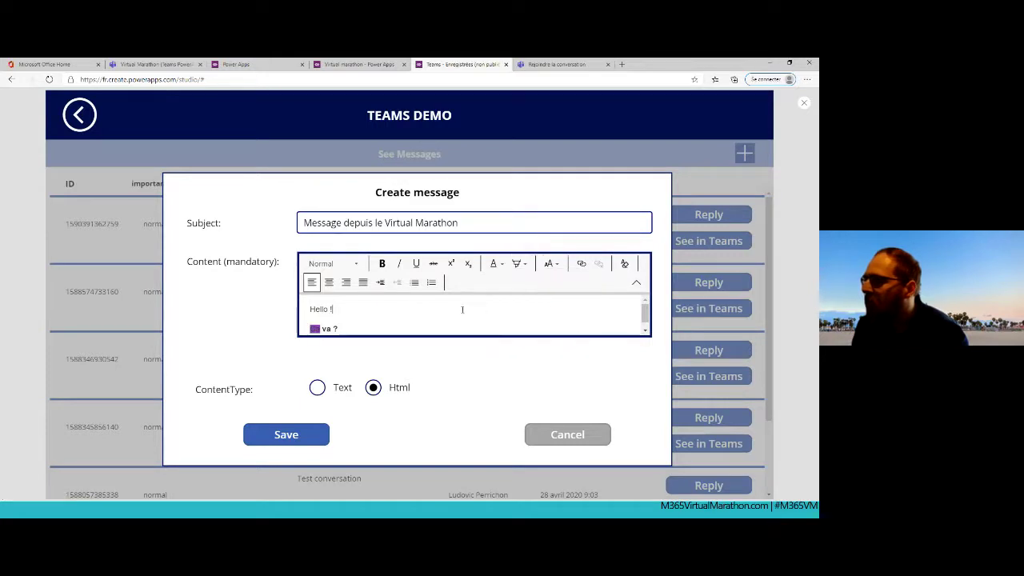
click(302, 439)
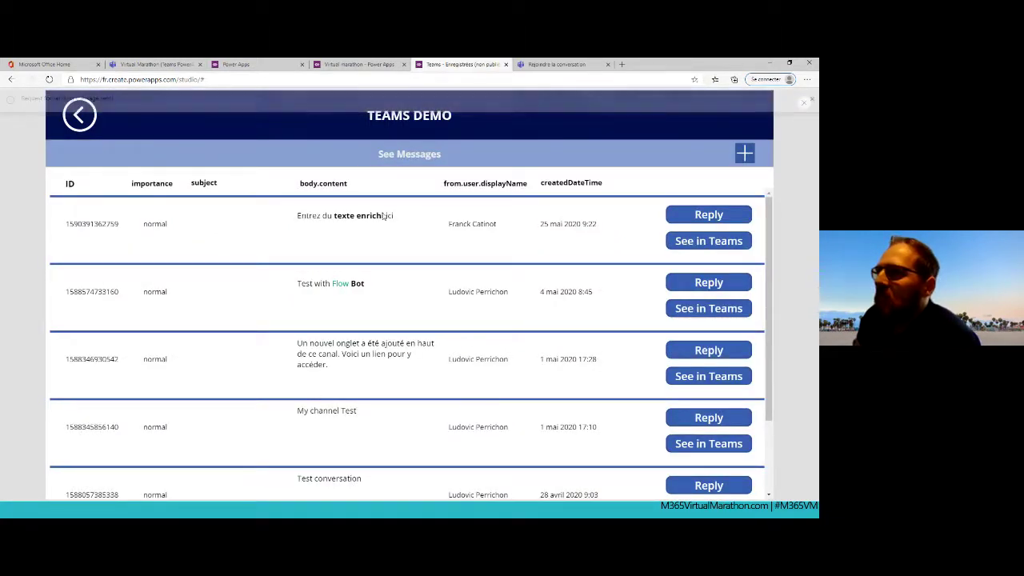
Switch to Microsoft Teams and check the subject and formatted content of the newly posted message in the Général channel.
click(168, 64)
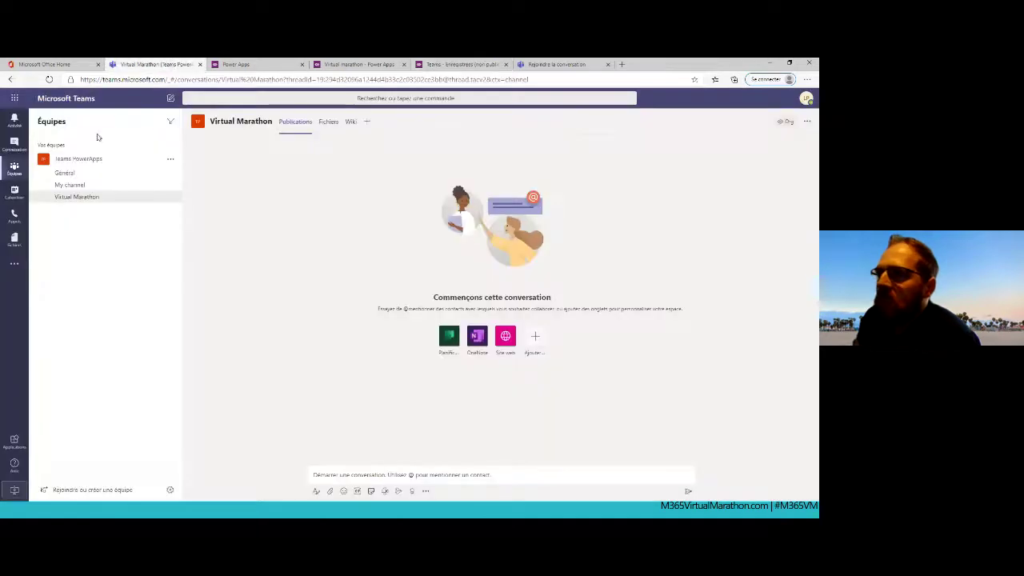
click(80, 173)
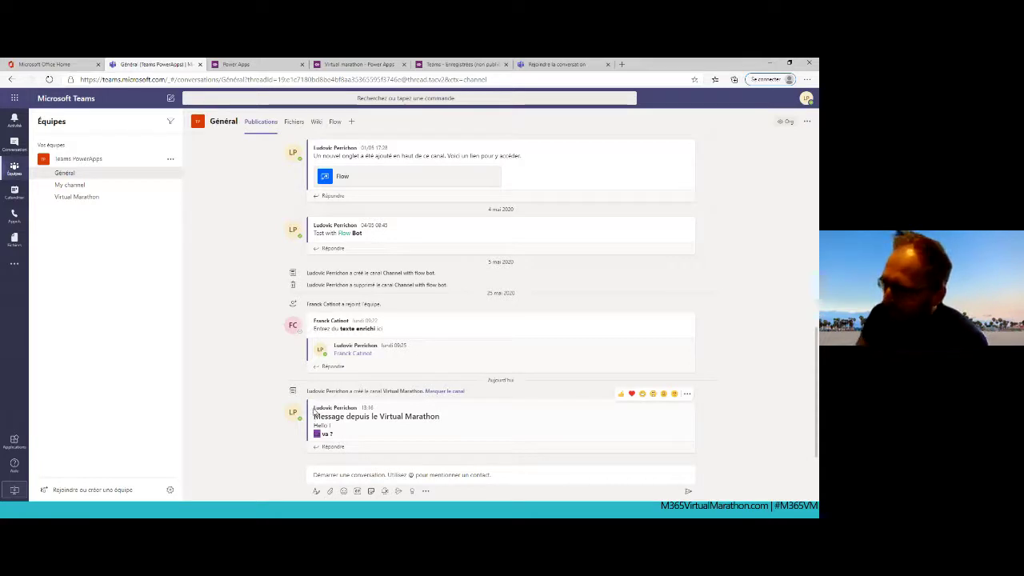
drag(358, 408, 445, 420)
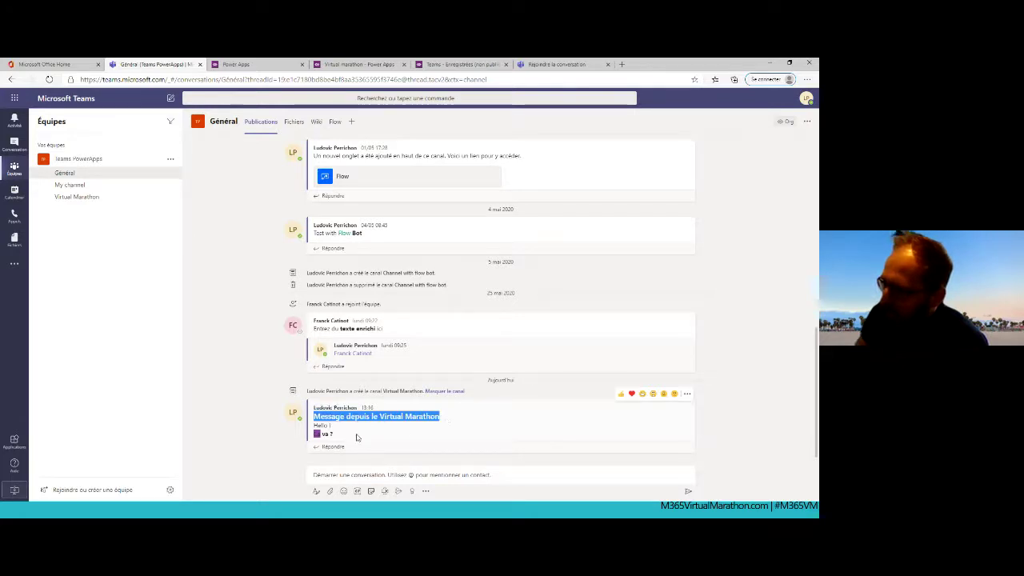
drag(357, 438, 313, 423)
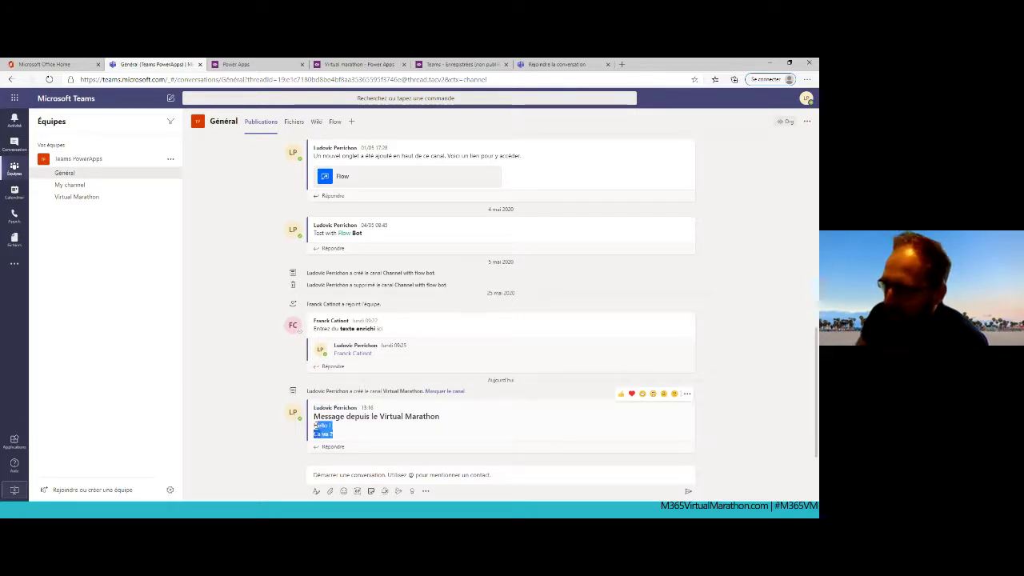
Back in the Power Apps demo, create another message with content type Text, adding "Test Text" after "Hello !", and save it.
click(256, 64)
click(473, 64)
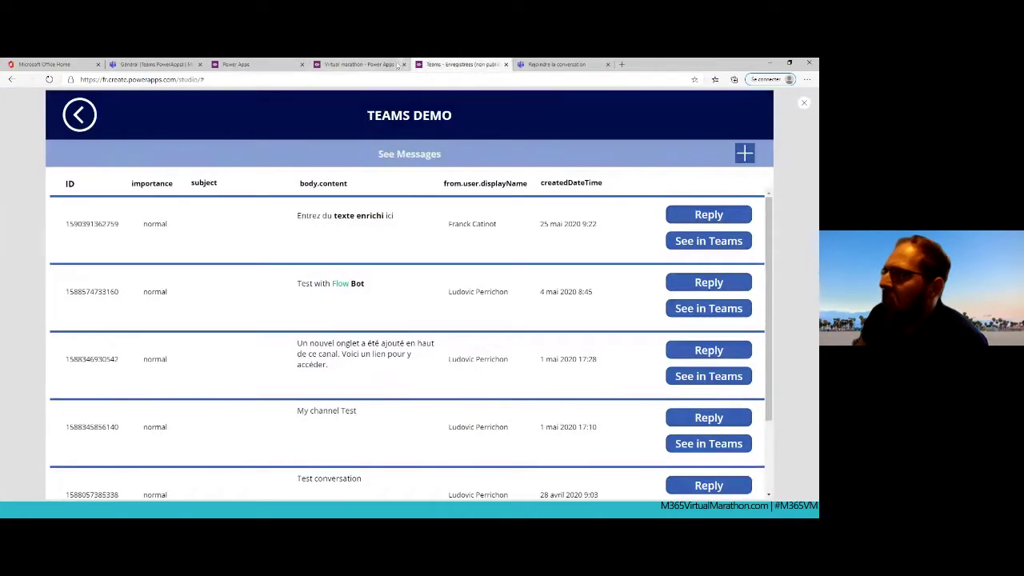
click(745, 156)
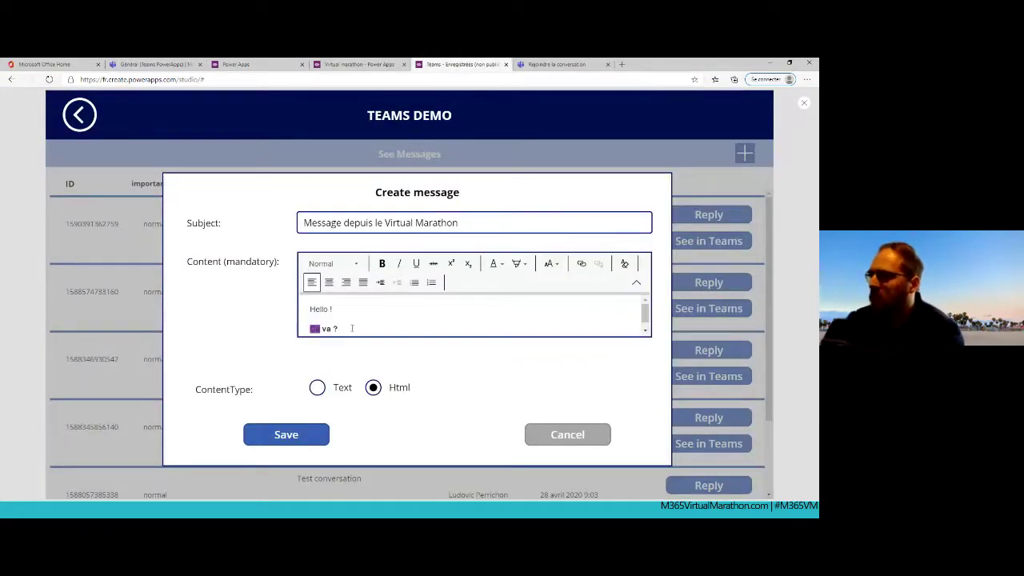
click(318, 387)
click(338, 310)
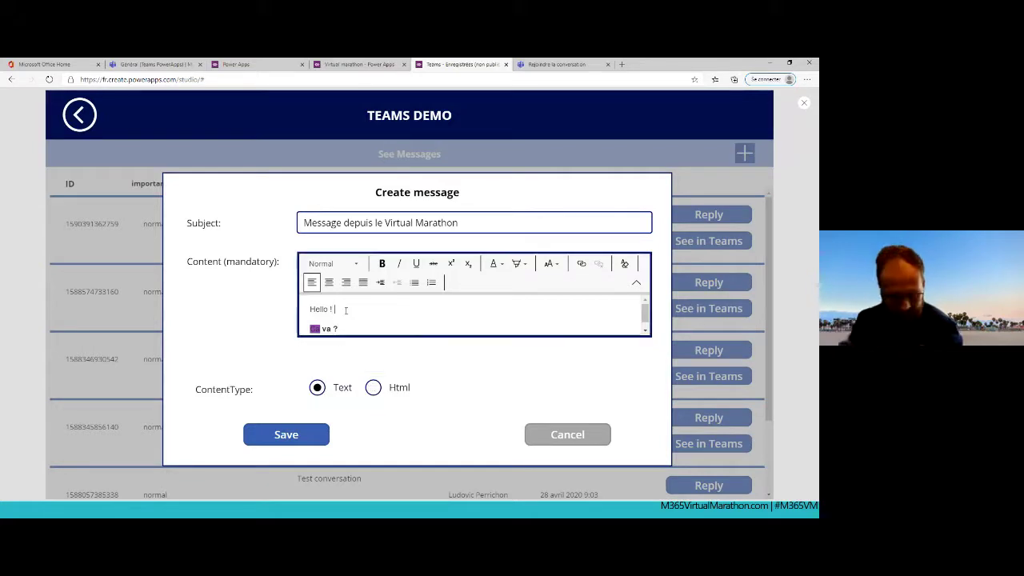
text(Test)
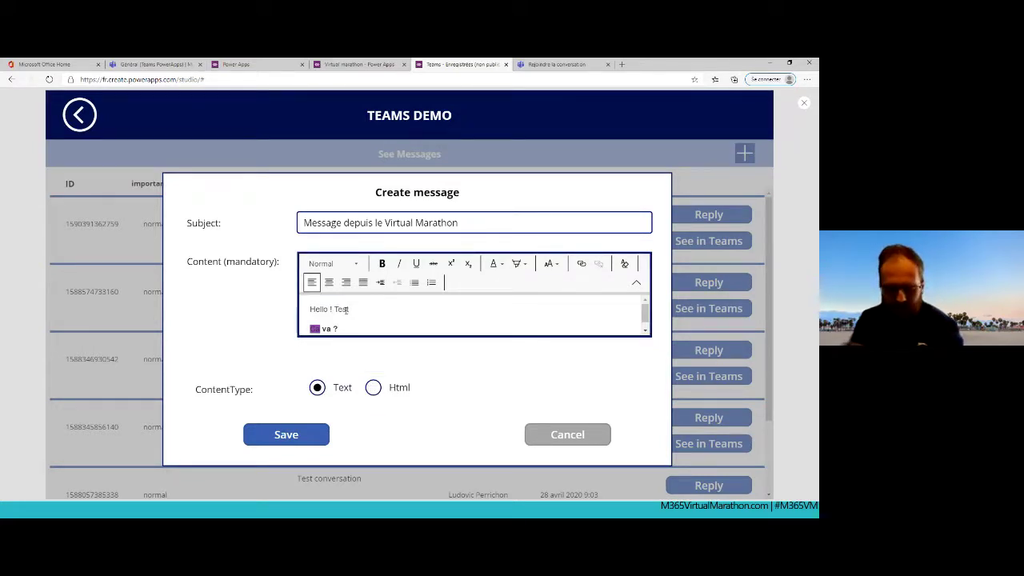
text( Text)
click(316, 441)
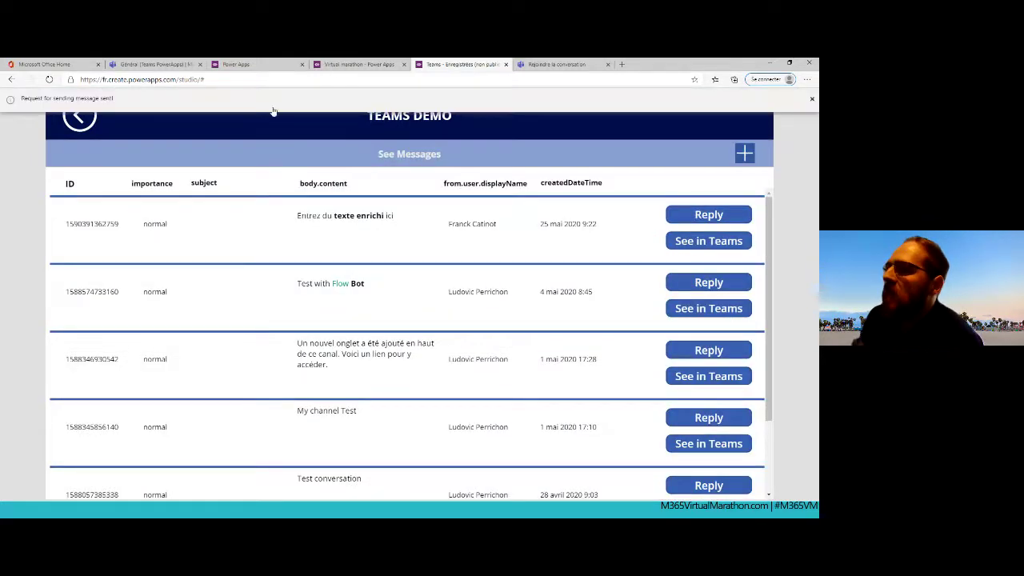
Check the plain-text message in the Général channel in Microsoft Teams, and return to the Teams demo app.
click(156, 65)
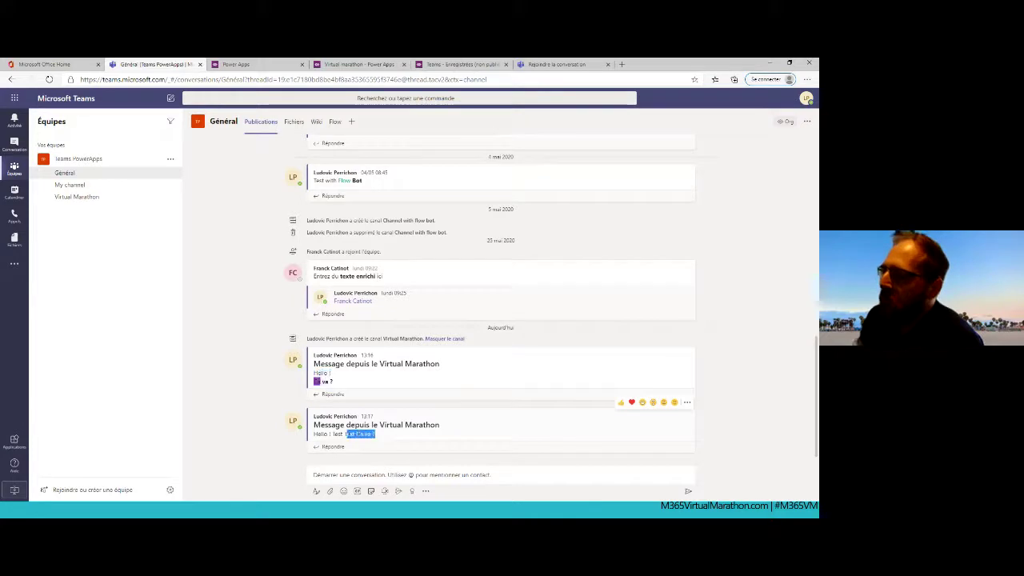
click(264, 64)
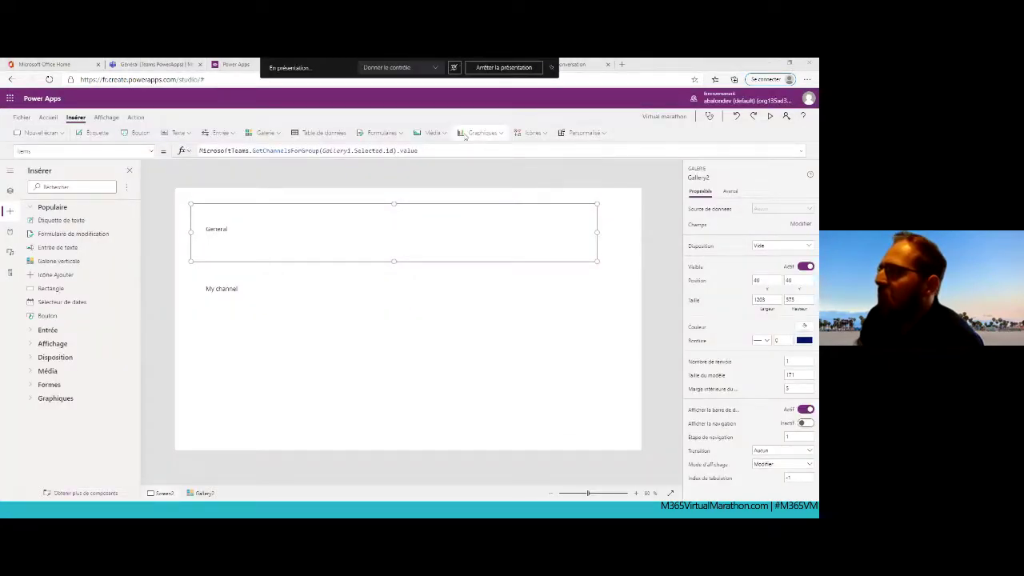
click(456, 64)
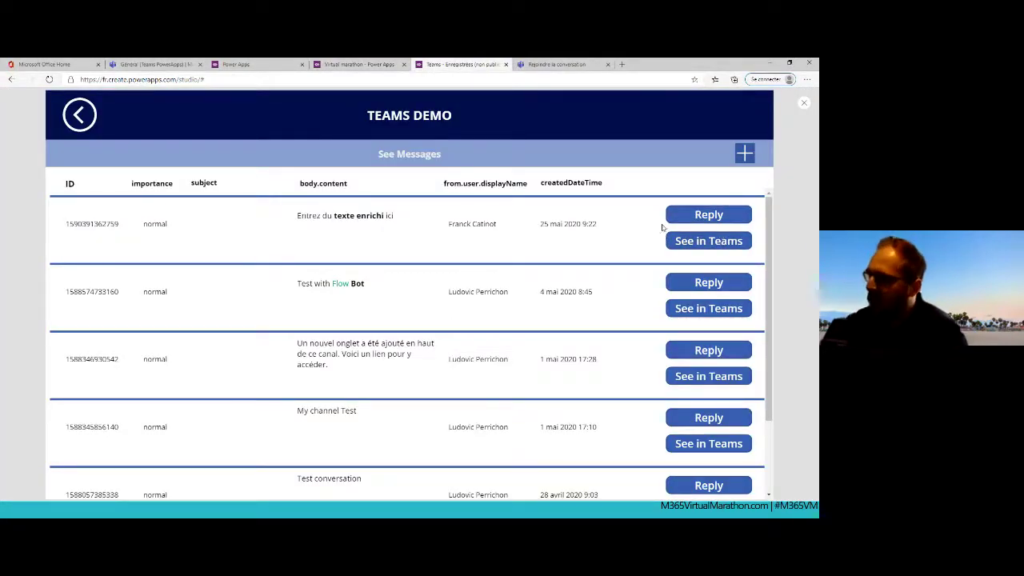
Exit the preview, inspect the first message's Reply button and open its reply form in the editor.
click(806, 105)
click(484, 325)
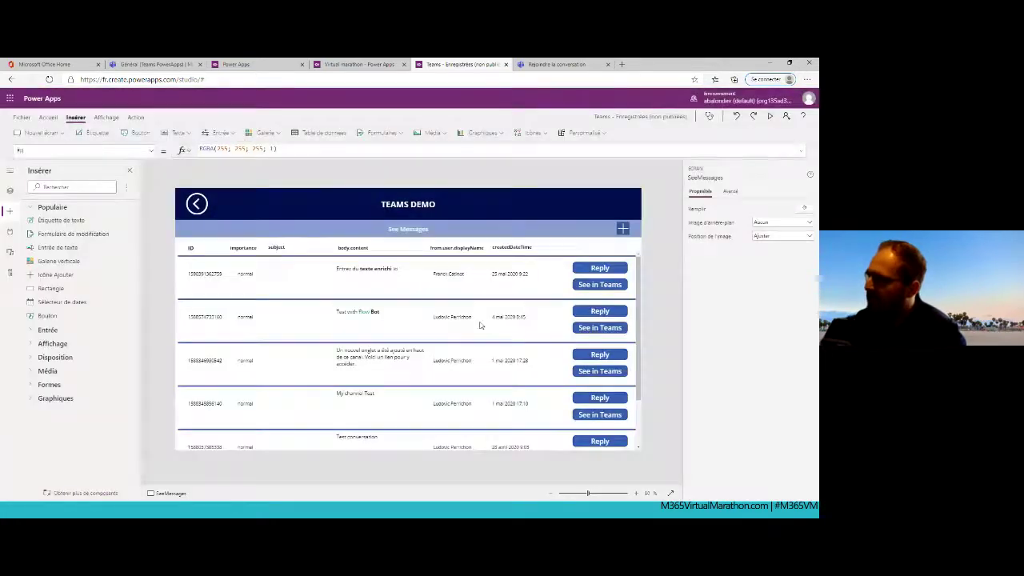
click(614, 269)
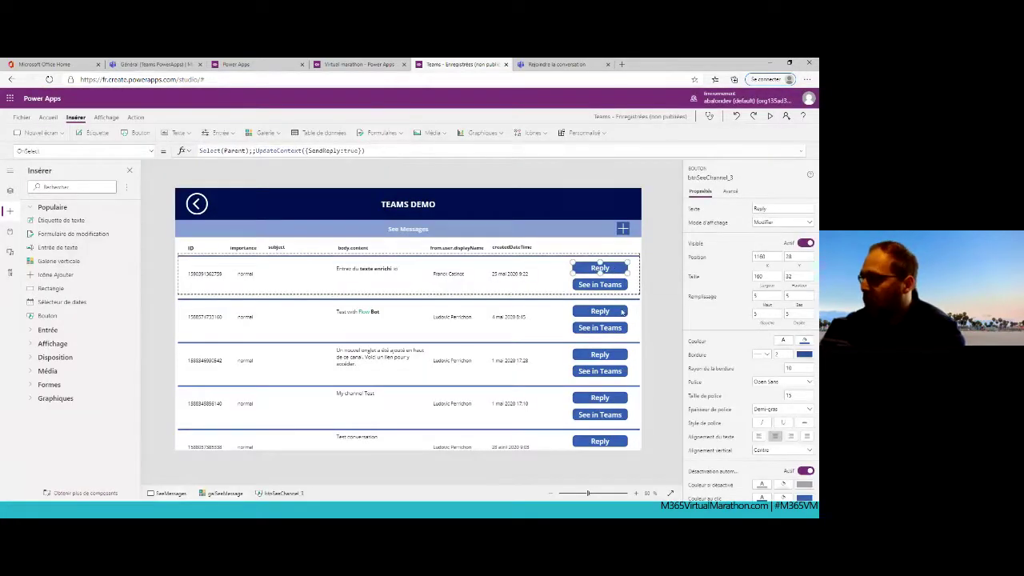
alt+click(602, 268)
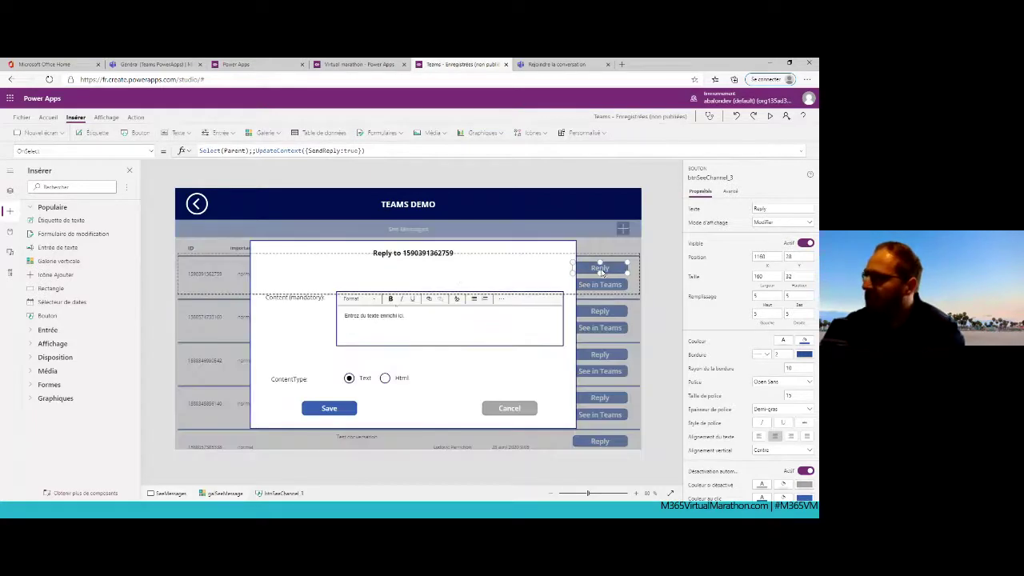
click(415, 270)
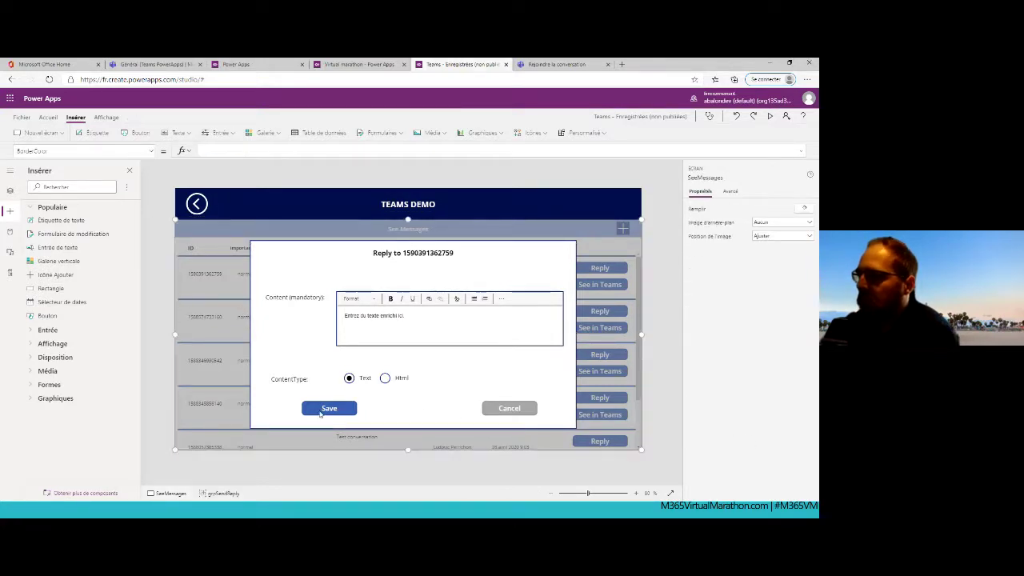
Put galSeeMessage.Selected.id on its own line in the reply Save button's PostReplyToMessageV2 formula, and cancel the reply form.
click(322, 409)
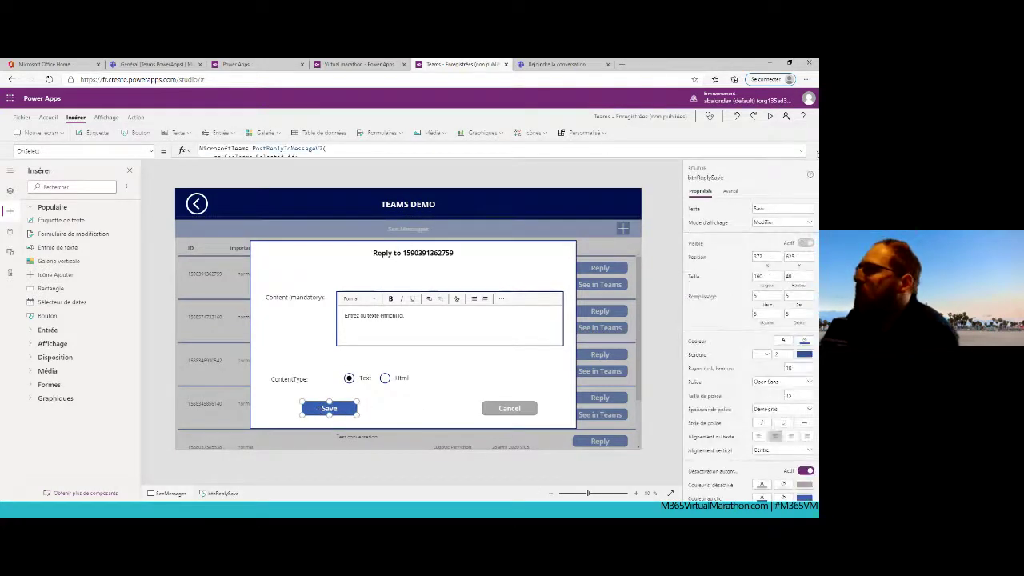
click(363, 151)
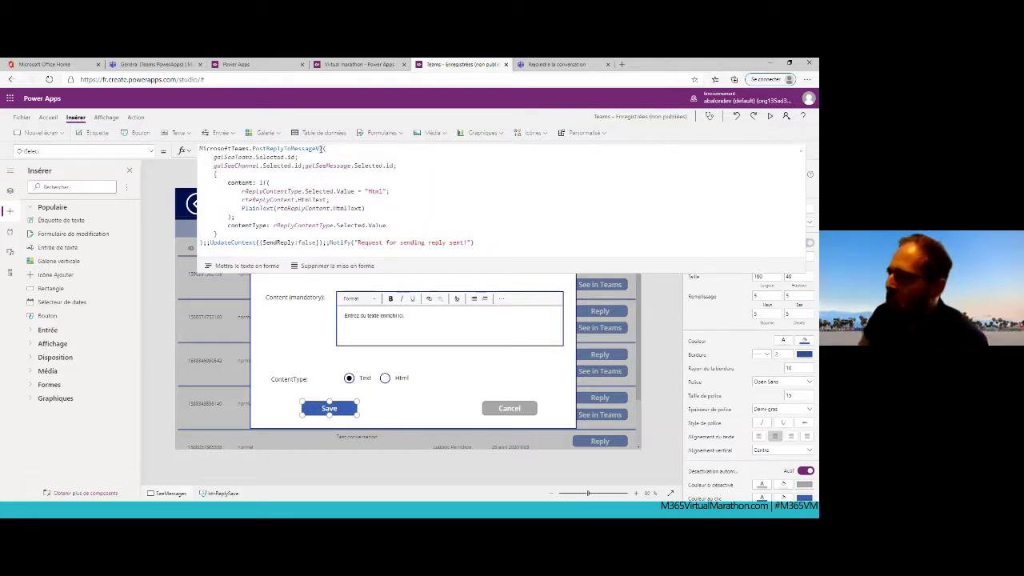
drag(323, 149, 253, 148)
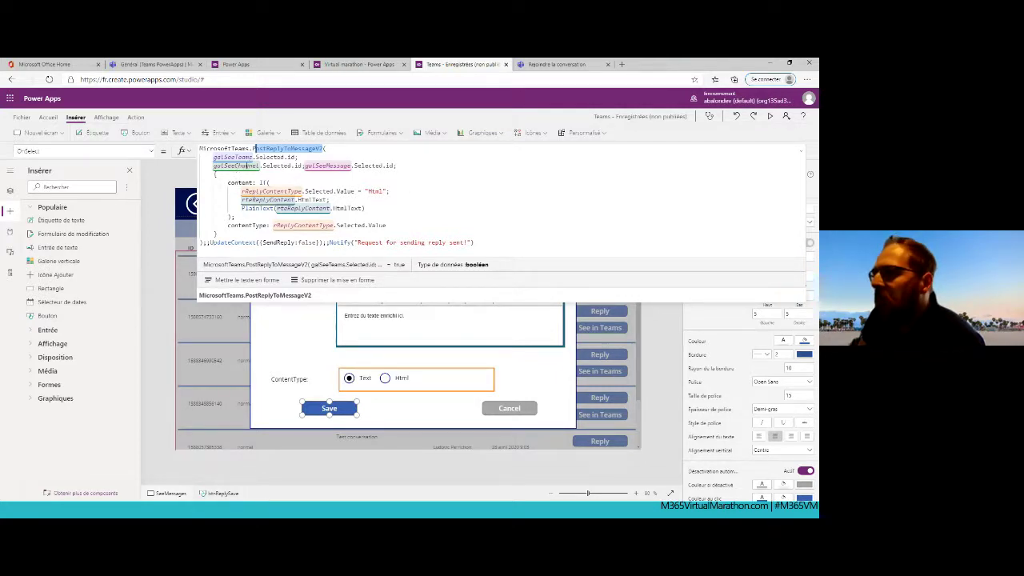
click(304, 166)
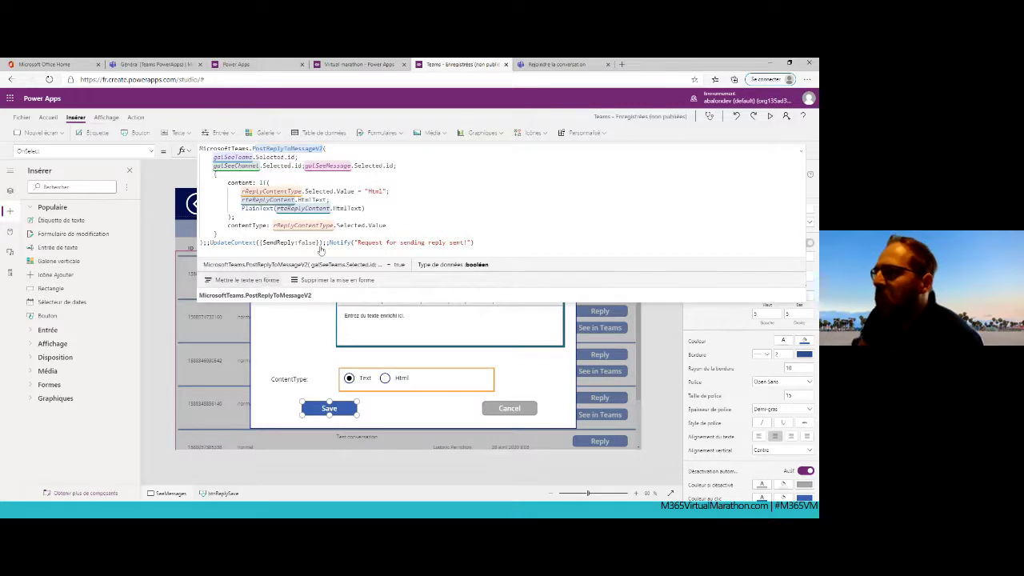
key(shift+Return)
click(327, 208)
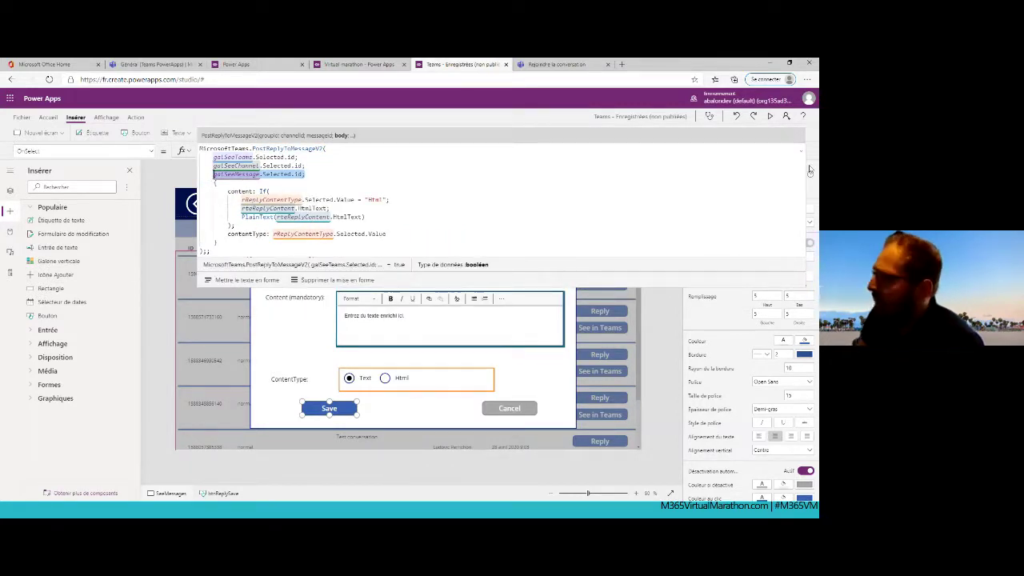
click(799, 152)
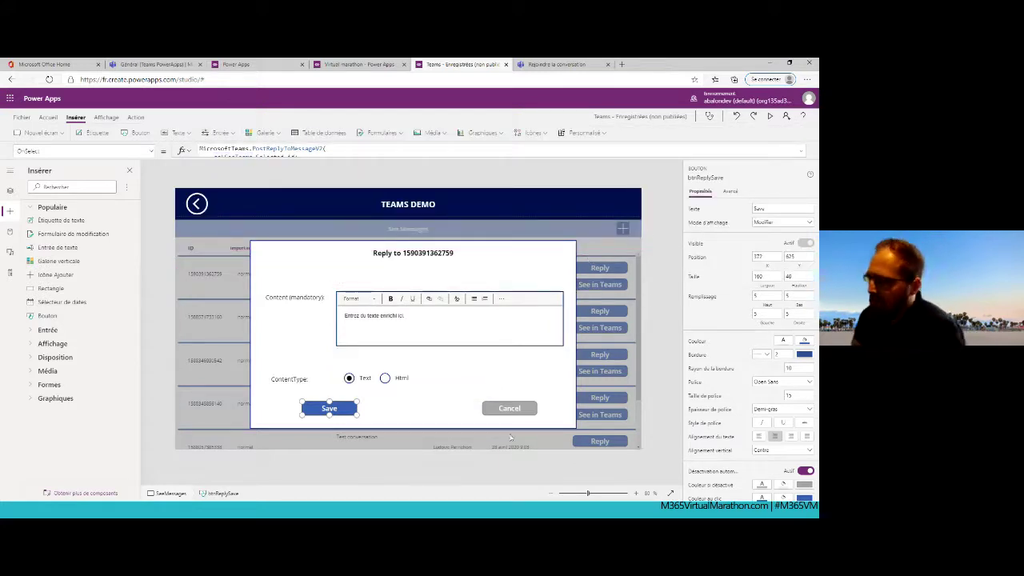
alt+click(506, 409)
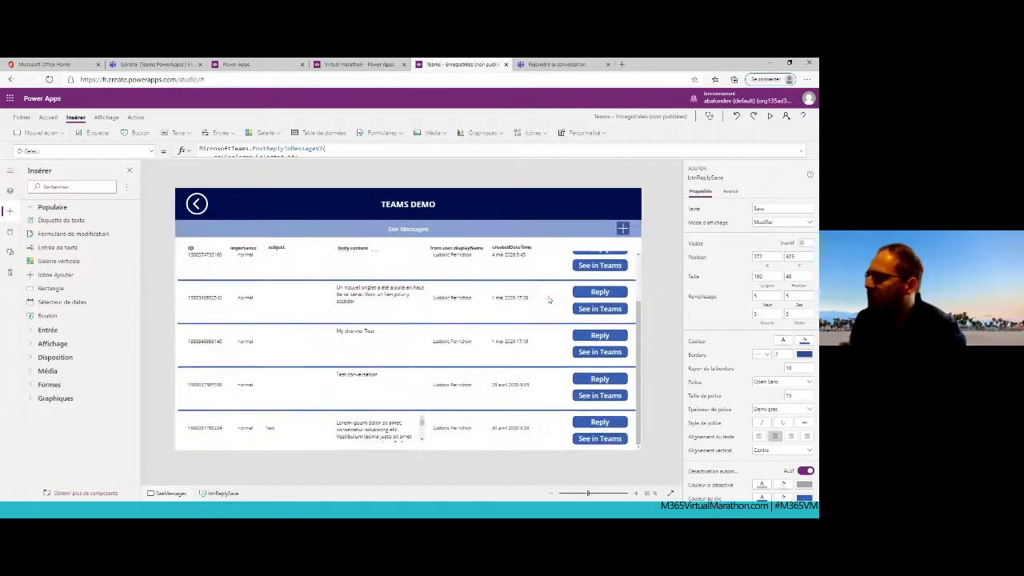
Reply to the "Test with Flow Bot" message from the app preview with the content Reponse and save the reply.
scroll(441, 395, up, 2)
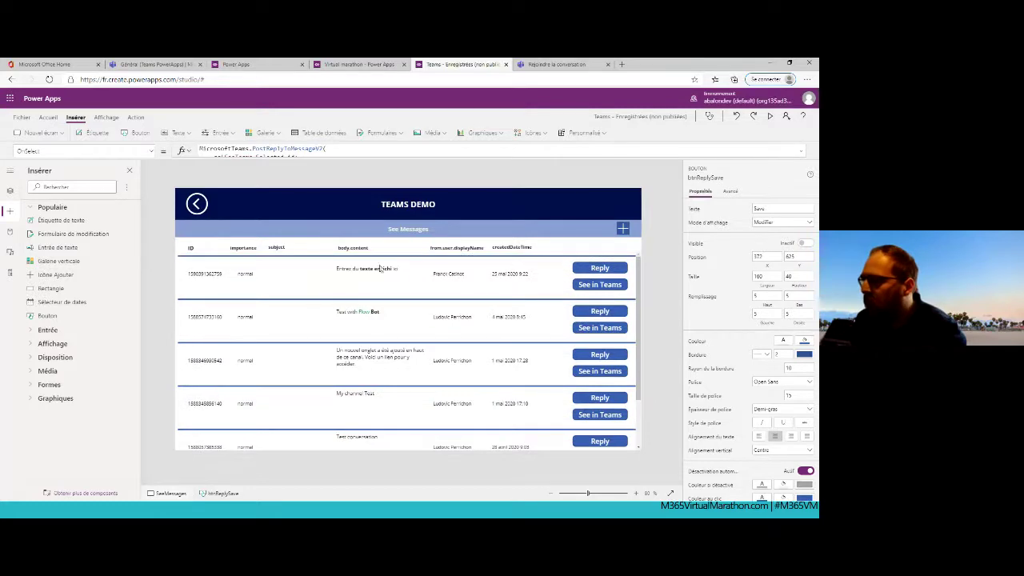
alt+click(600, 311)
click(389, 318)
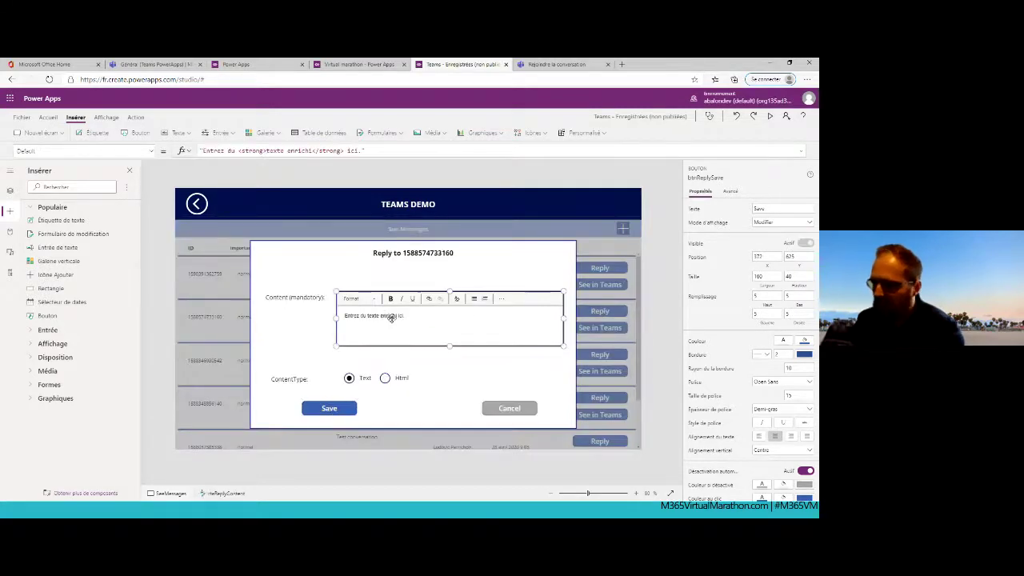
click(770, 117)
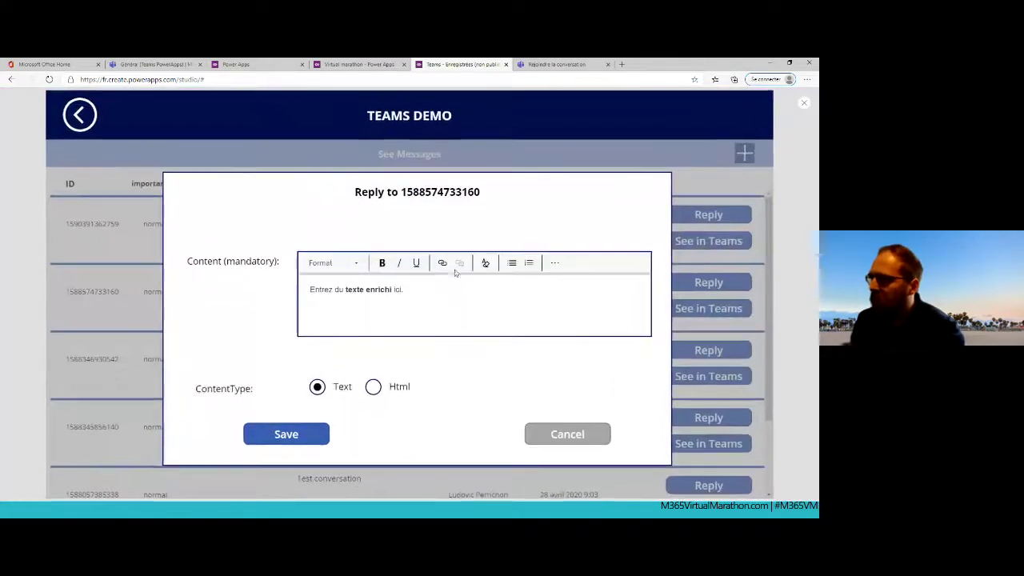
drag(435, 291, 174, 297)
text(Reponse)
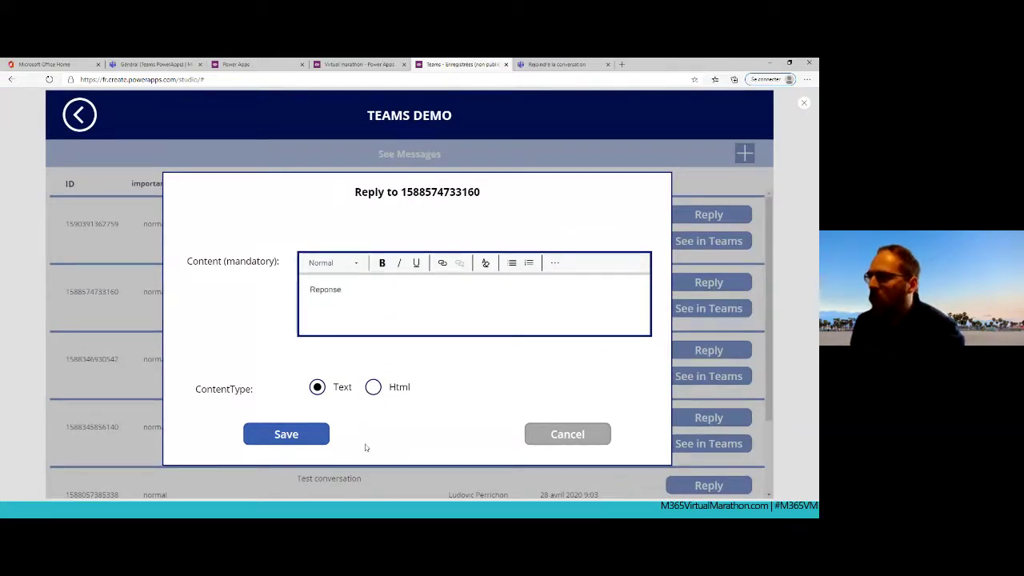
click(308, 439)
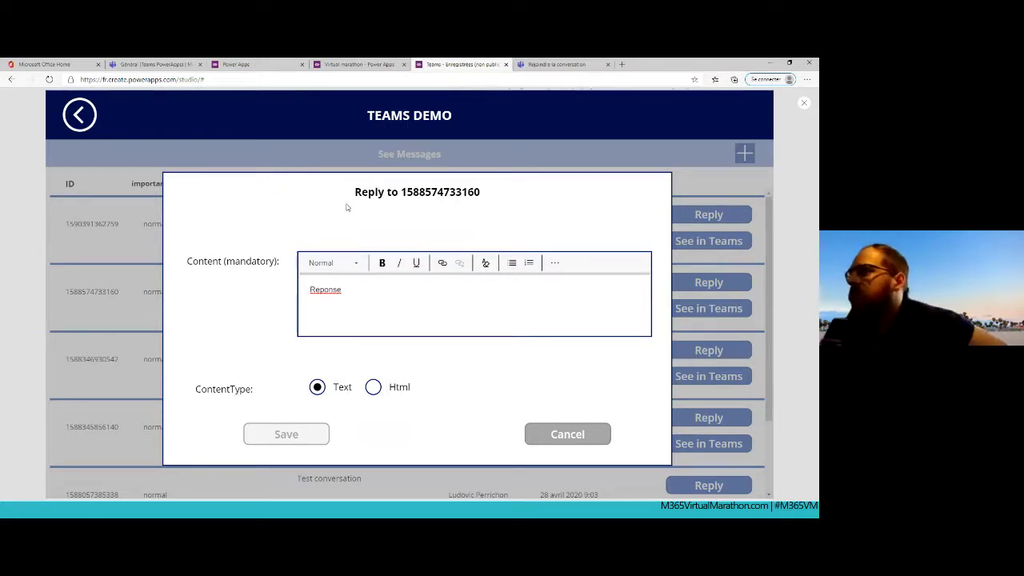
Switch to Microsoft Teams and check the reply under the "Test with Flow Bot" message.
click(152, 65)
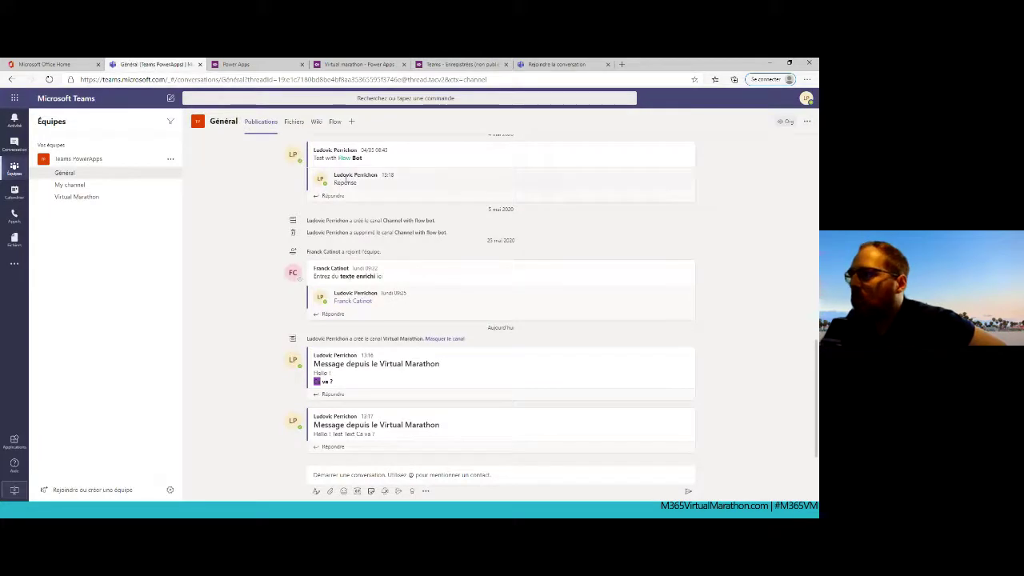
drag(364, 184, 334, 175)
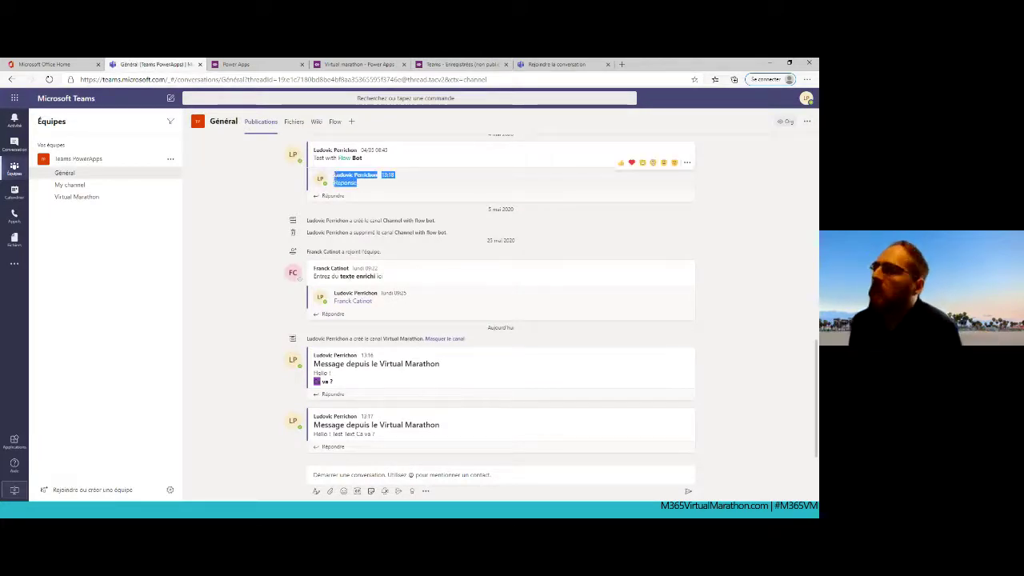
click(393, 184)
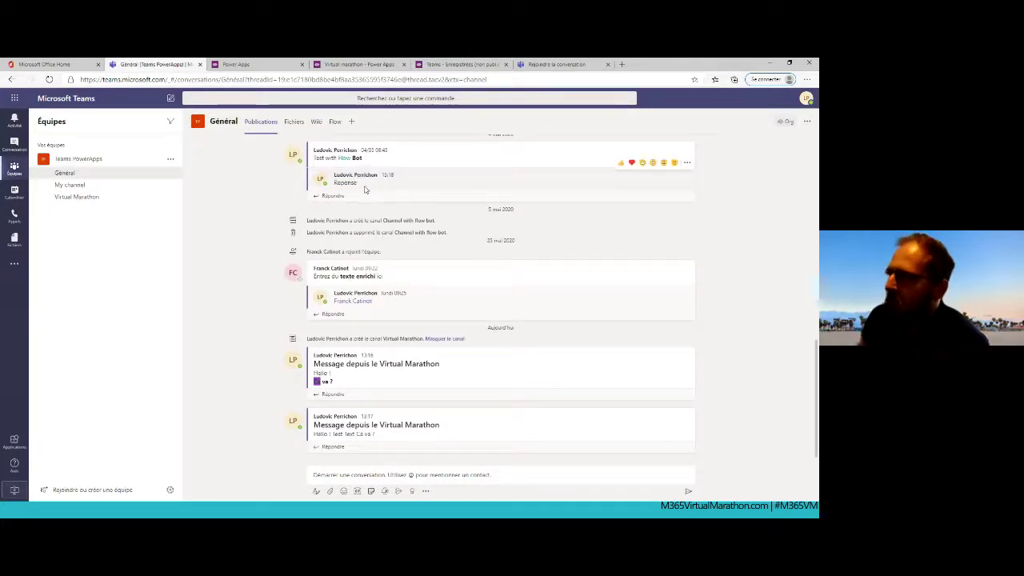
Return to the Teams demo app, look through the message list and go back to the See Channel screen.
click(441, 65)
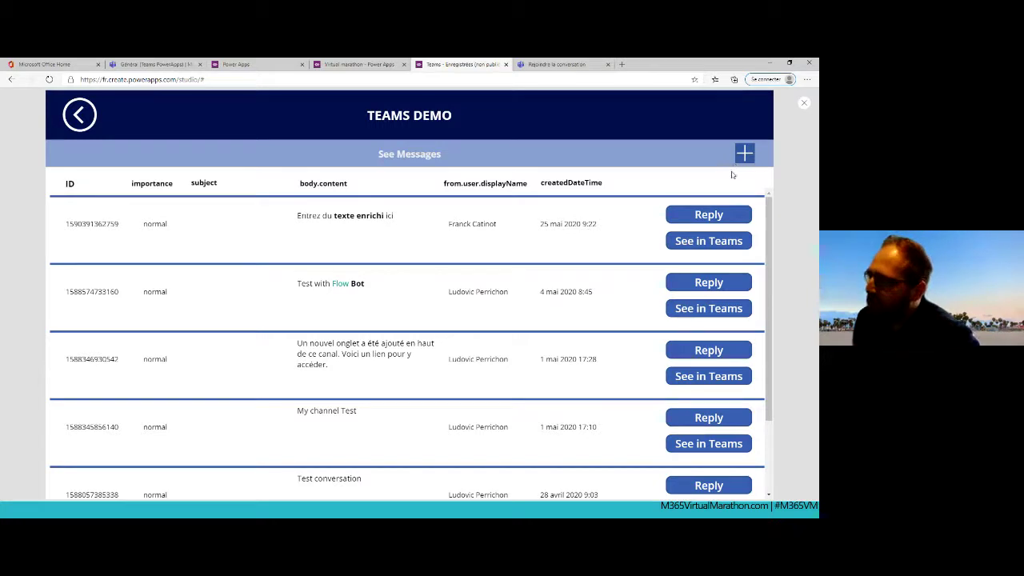
scroll(671, 404, down, 2)
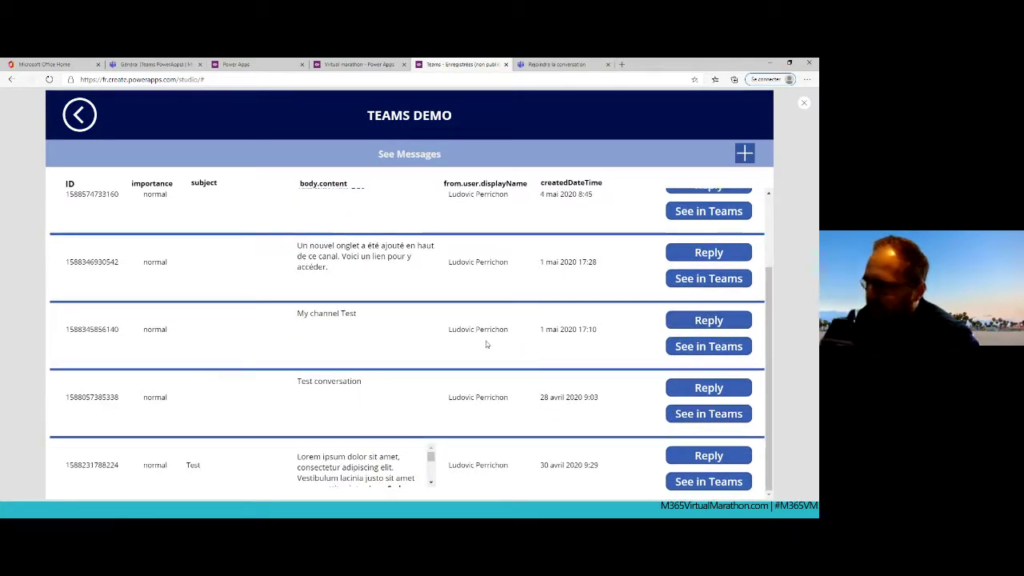
scroll(485, 343, up, 2)
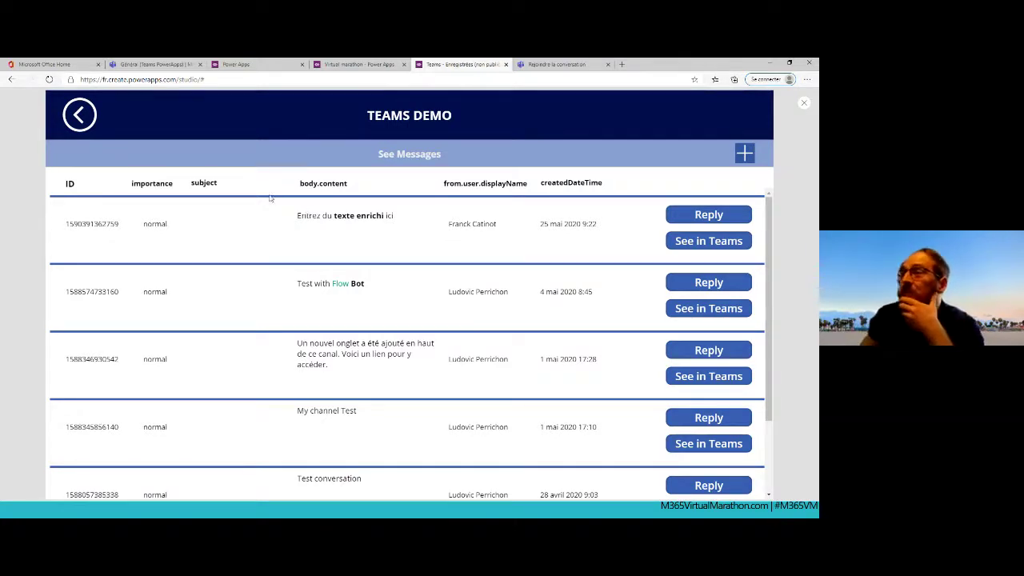
click(80, 116)
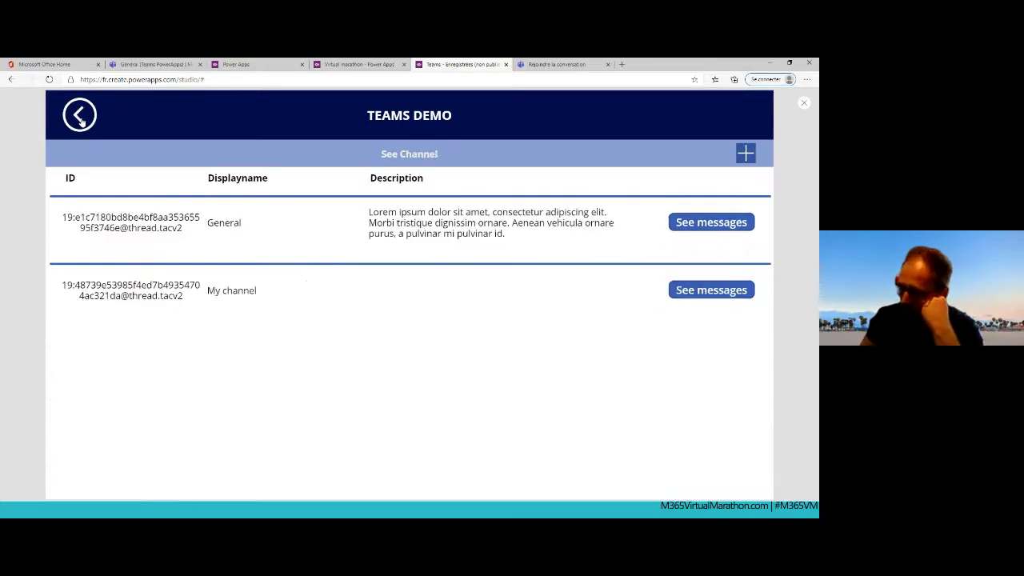
Go back to the Teams demo app's start screen and open the Flow bot screen.
click(80, 116)
click(80, 116)
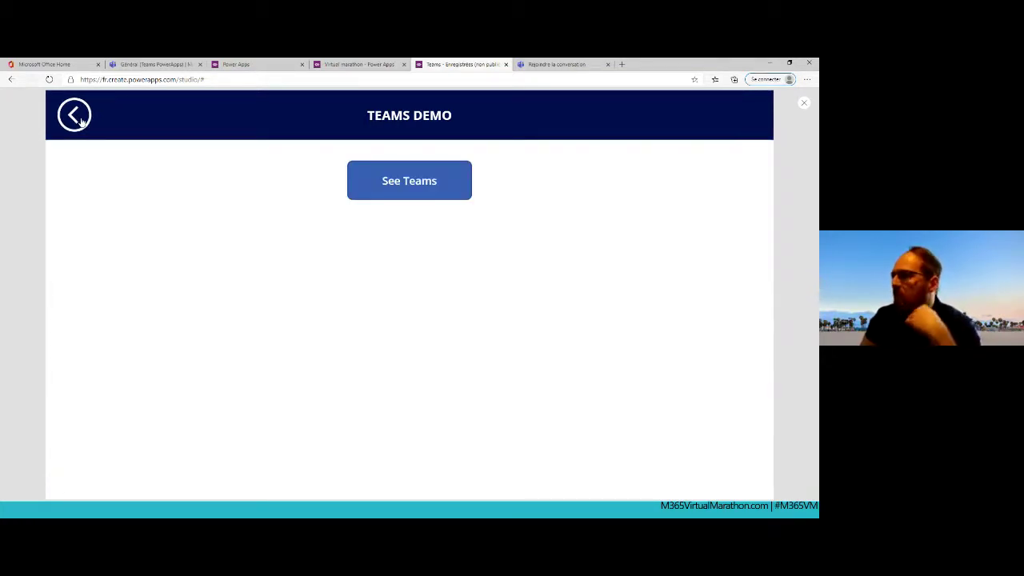
click(80, 118)
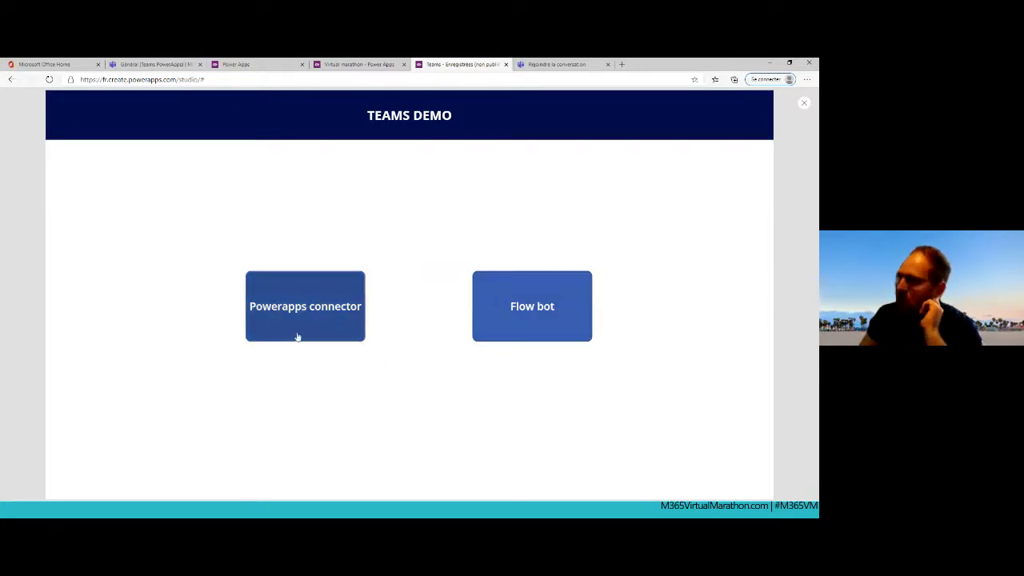
click(512, 332)
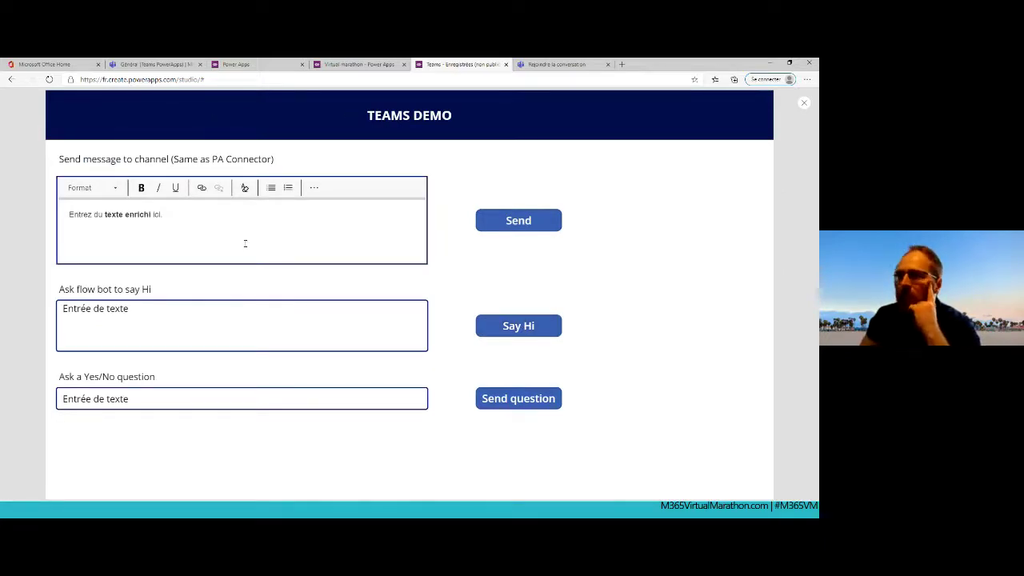
Switch to Microsoft Teams, view the setup for adding a Flow tab to the Général channel, and close it without saving.
click(152, 64)
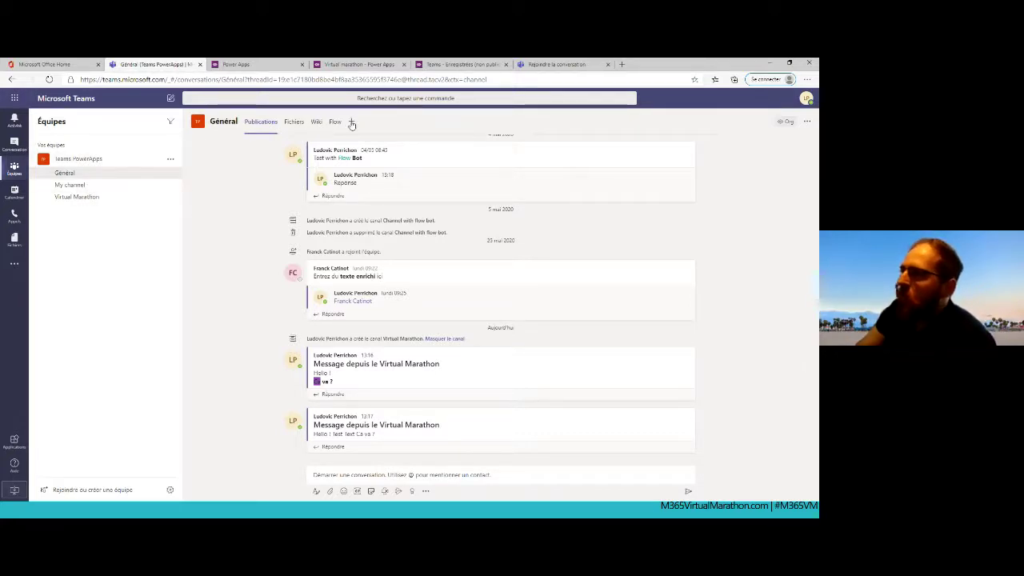
click(352, 124)
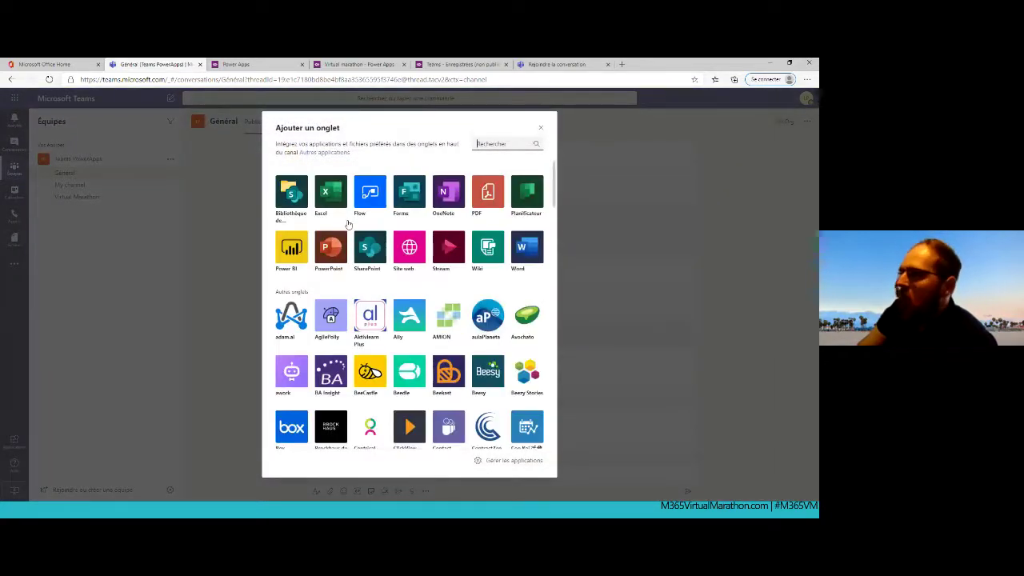
click(376, 203)
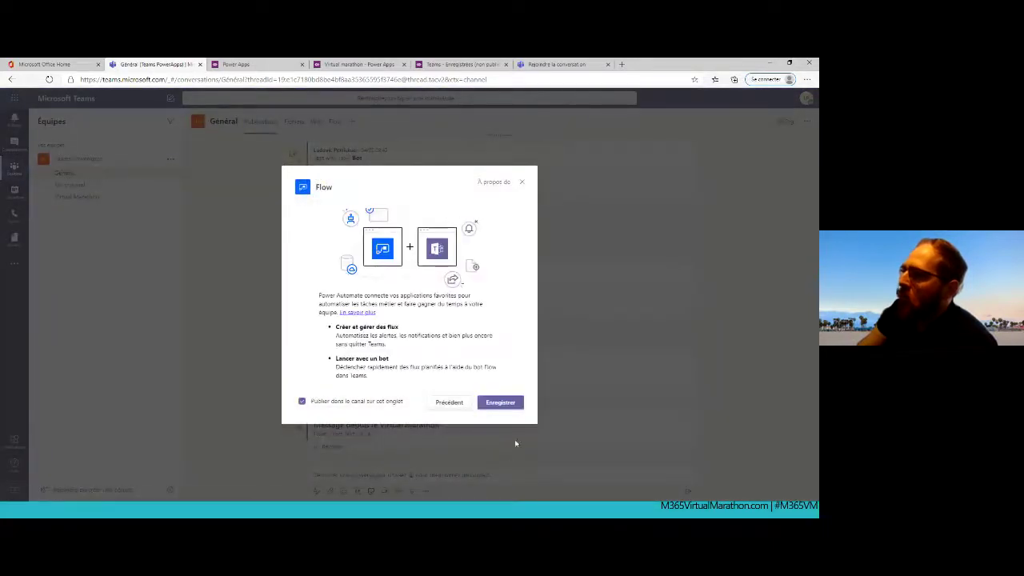
click(523, 181)
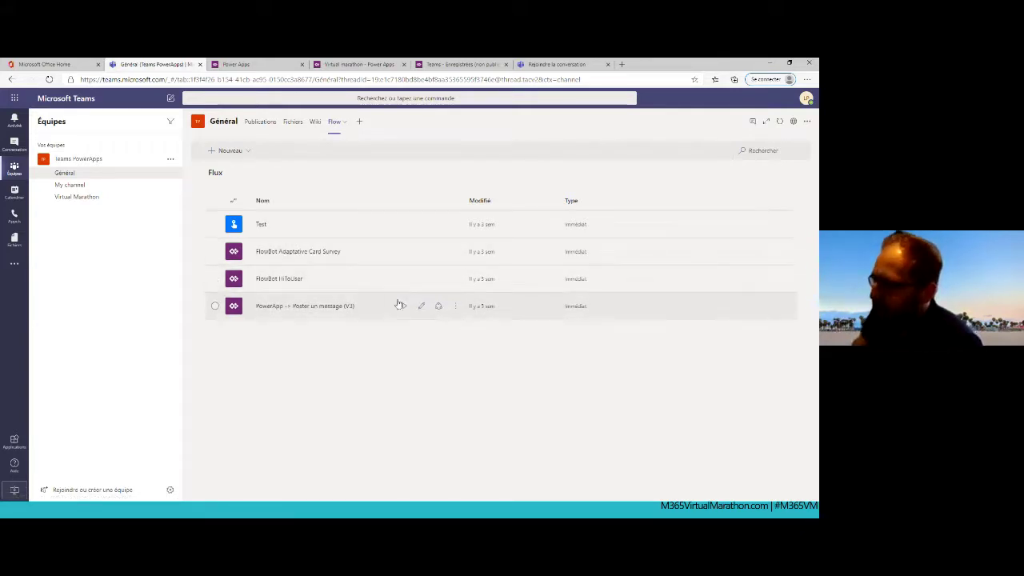
From the channel's Flow tab, open "PowerApp -> Poster un message (V3)" for editing and expand its PowerApps trigger and Poster un message (V3) action.
click(316, 308)
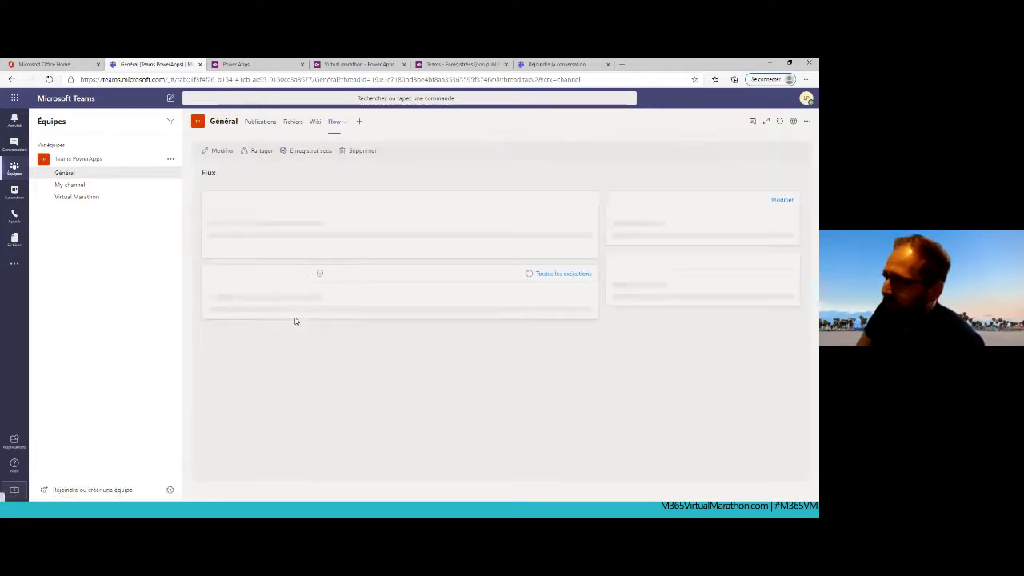
click(217, 151)
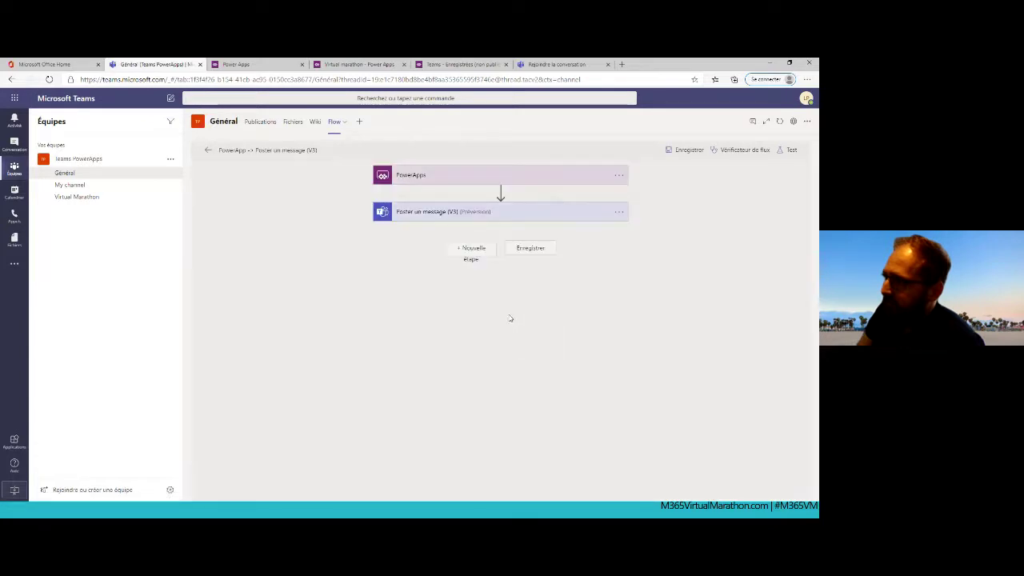
click(413, 183)
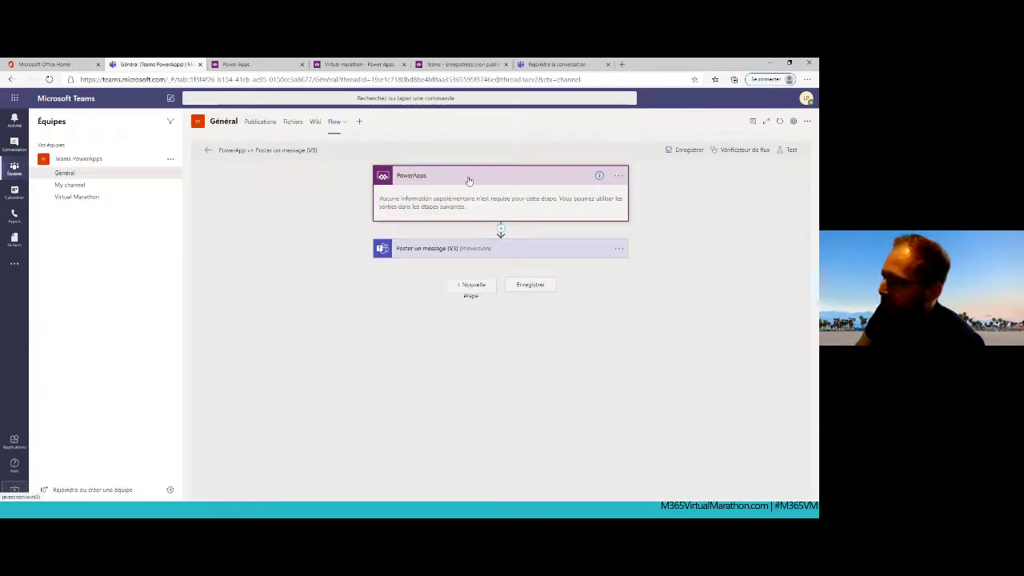
click(478, 250)
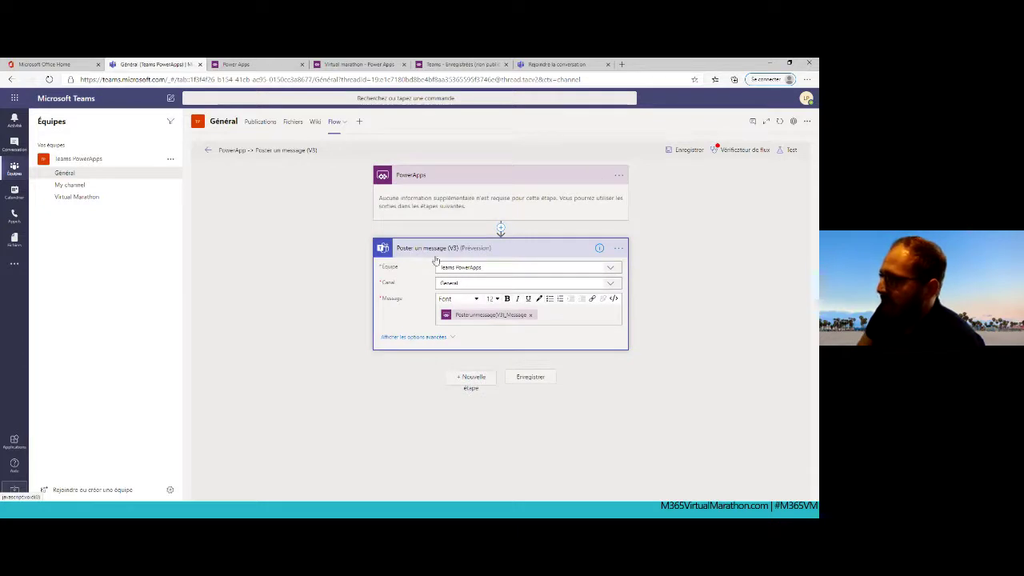
Expand the post-message action's advanced options, then switch to the Power Apps Teams demo preview and replace the channel message text with "Message".
click(442, 337)
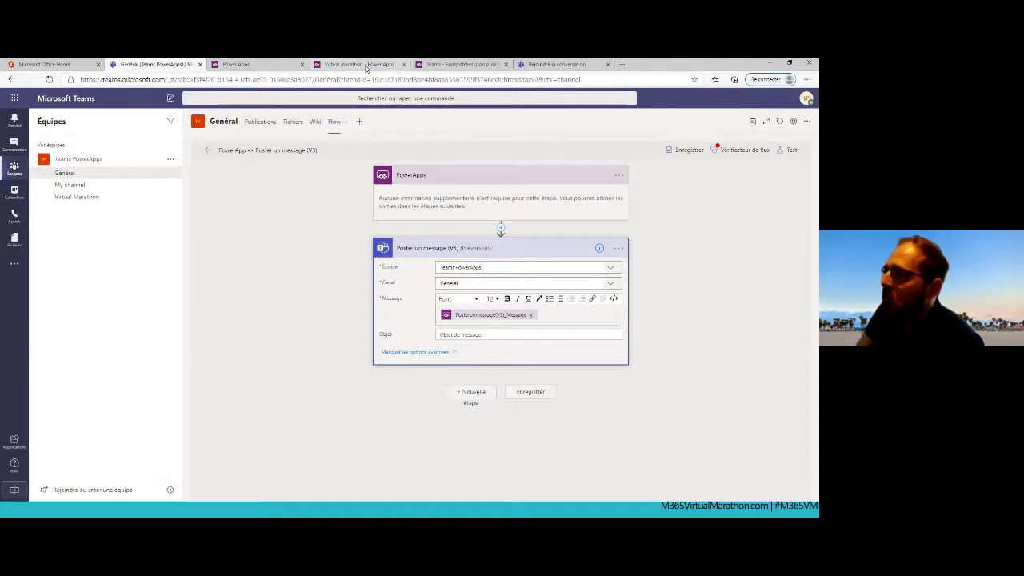
click(432, 67)
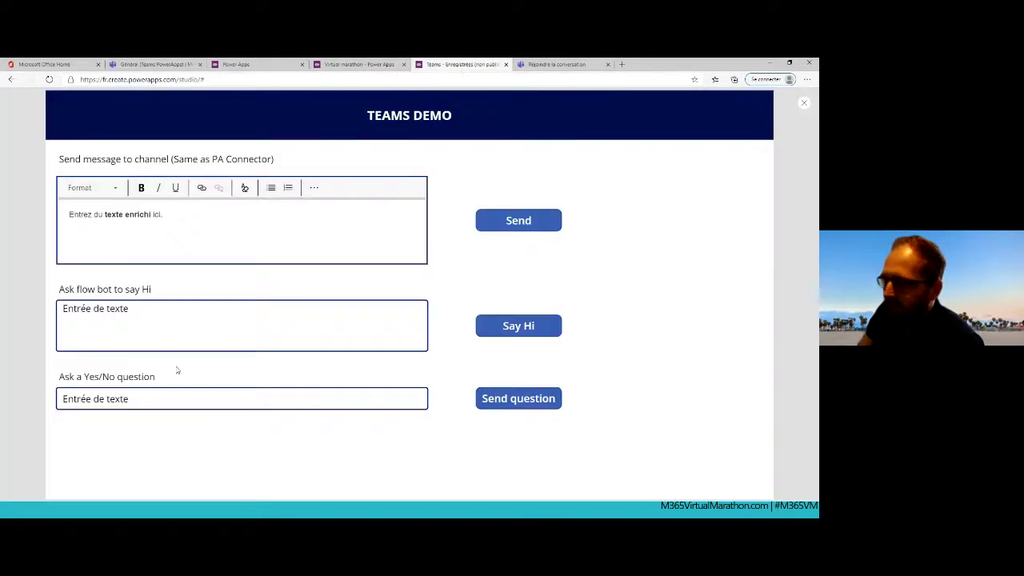
click(206, 217)
key(ctrl+a)
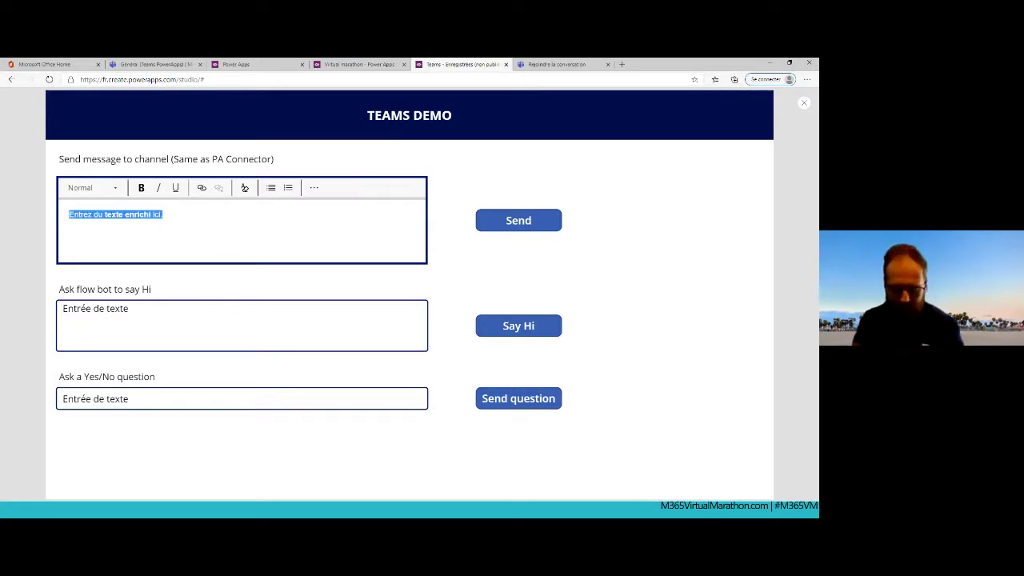
text(Message)
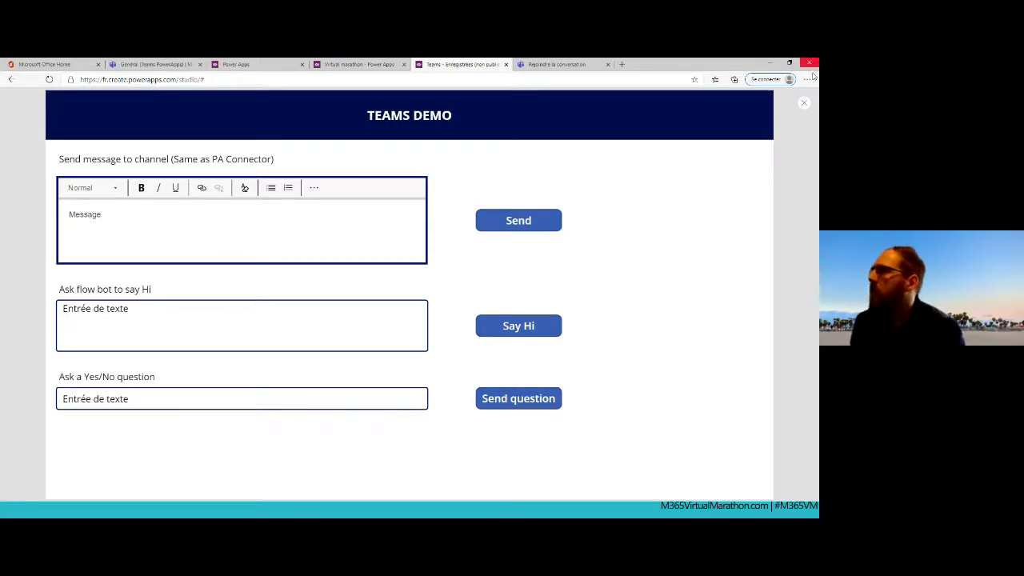
Leave the app preview and examine the Send button's OnSelect formula, including its reference to the PowerApp->Posterunmessage(V3) flow.
click(804, 102)
click(481, 325)
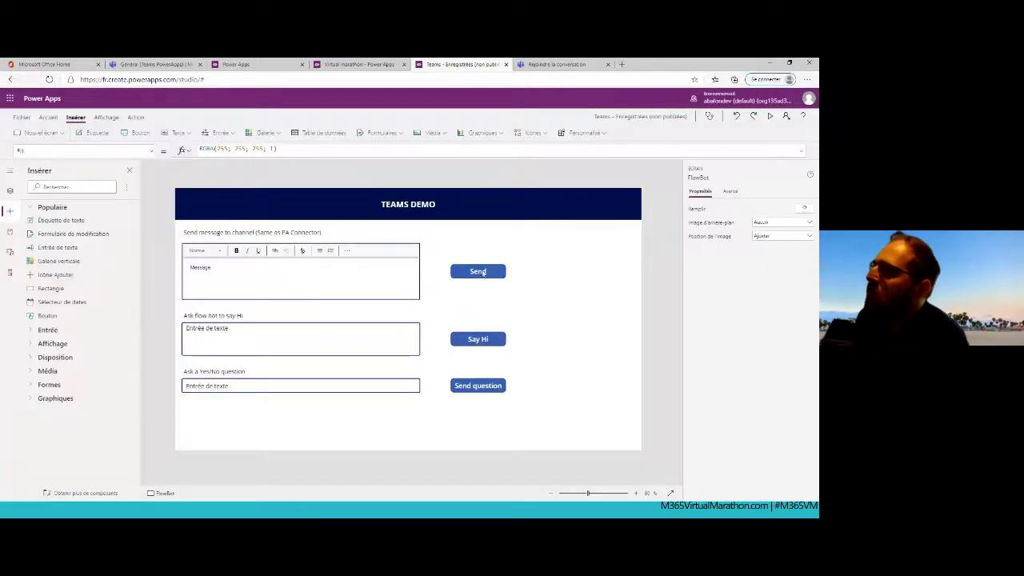
click(478, 272)
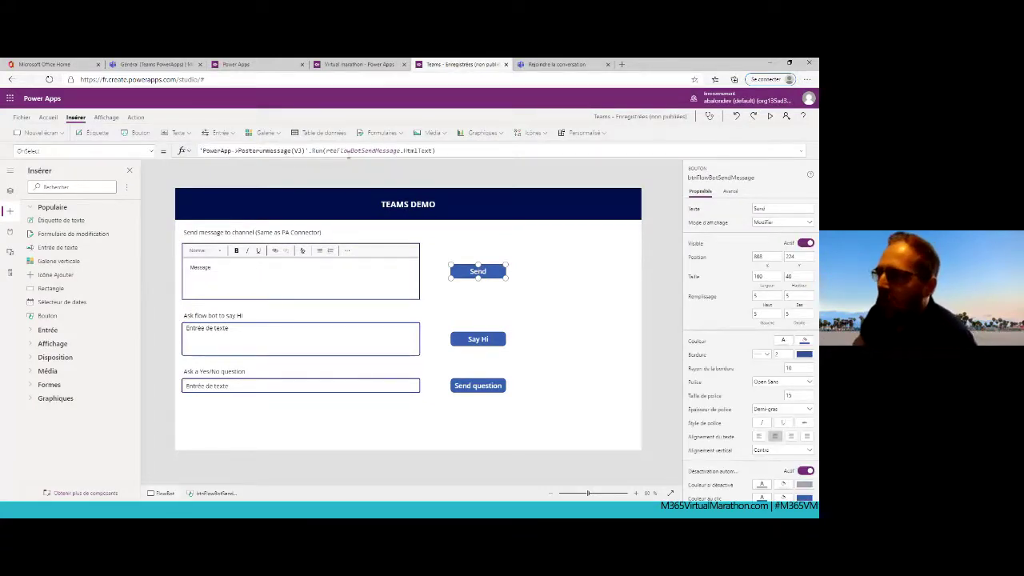
click(304, 151)
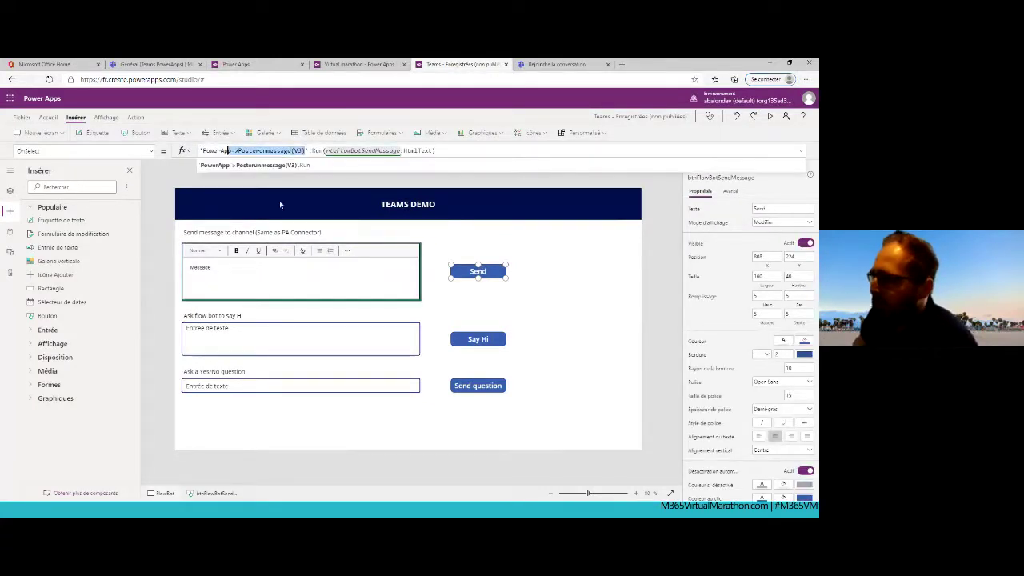
click(257, 269)
Preview the app, complete the channel message as "Message vers un canal pour le virtual Marathon" and send it.
click(770, 116)
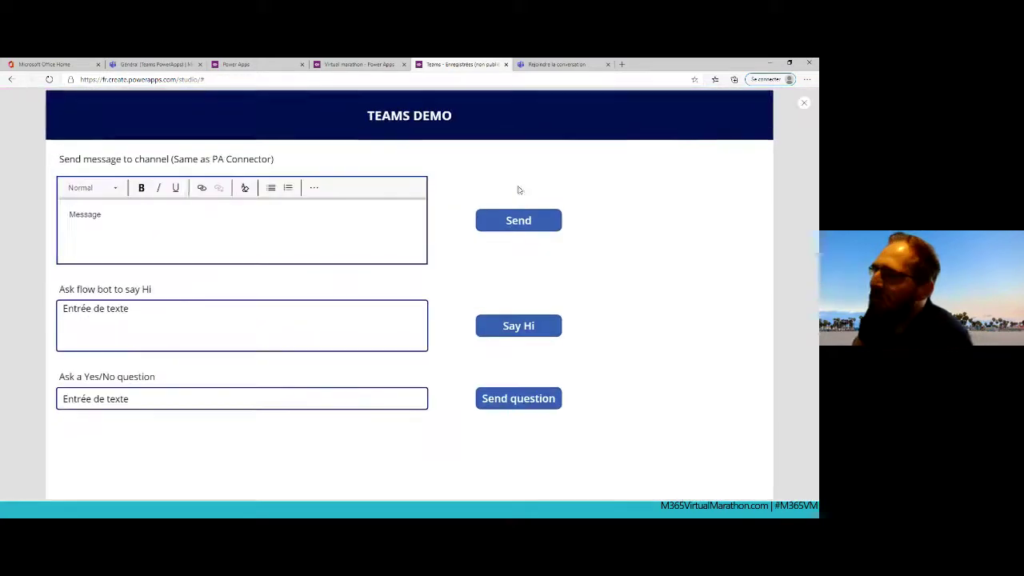
click(128, 210)
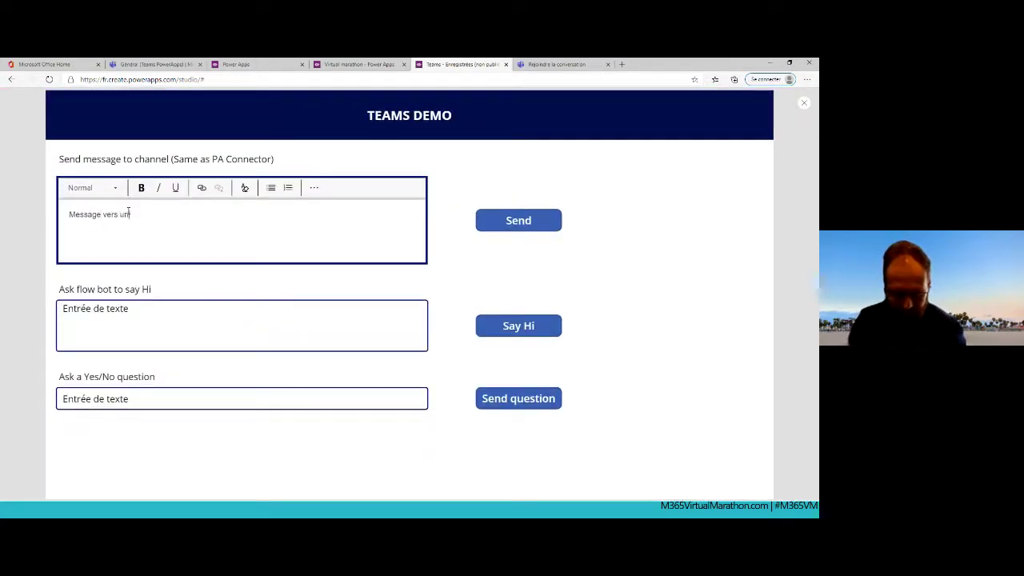
text(vers un canal pour)
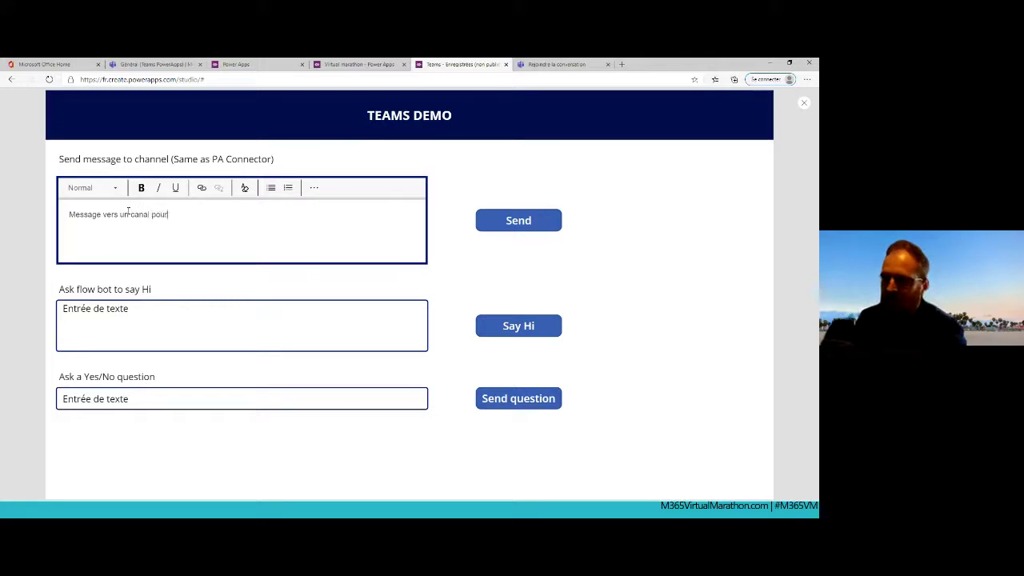
text( le virtual)
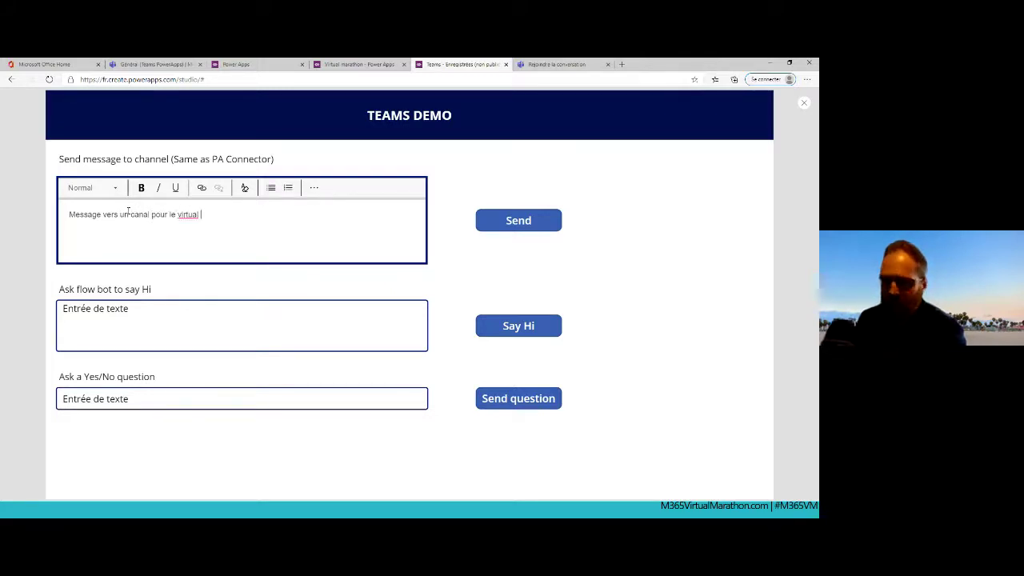
text( Marathon)
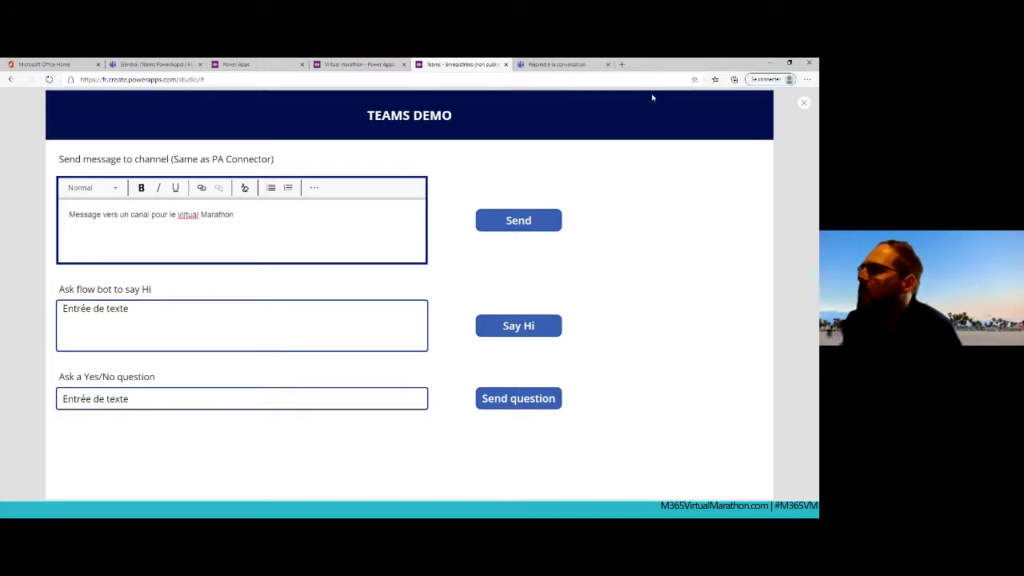
click(506, 225)
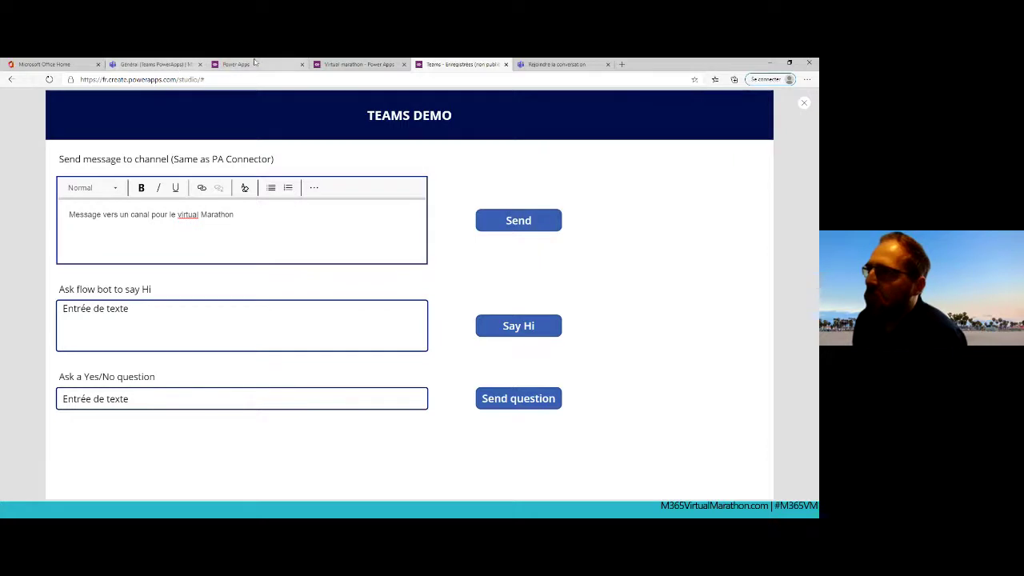
Switch to Microsoft Teams and check the Général channel's posts for the message sent from the app.
click(156, 64)
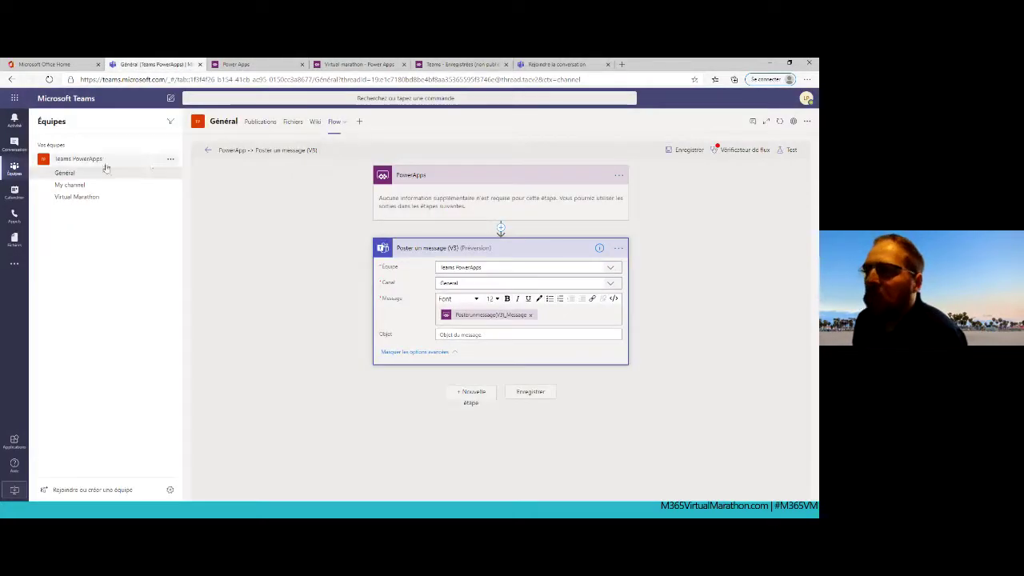
click(64, 174)
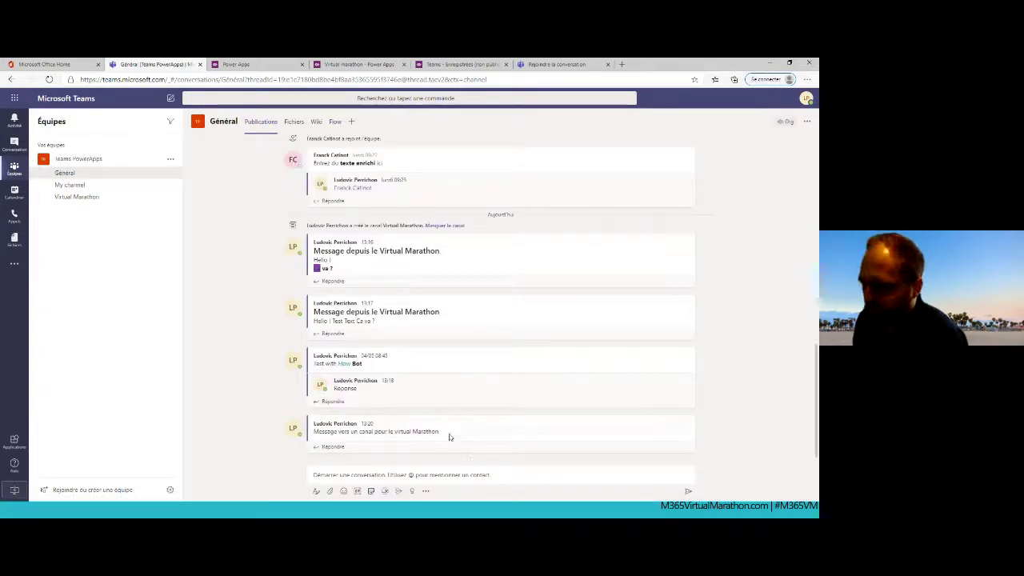
drag(450, 435, 476, 433)
click(316, 432)
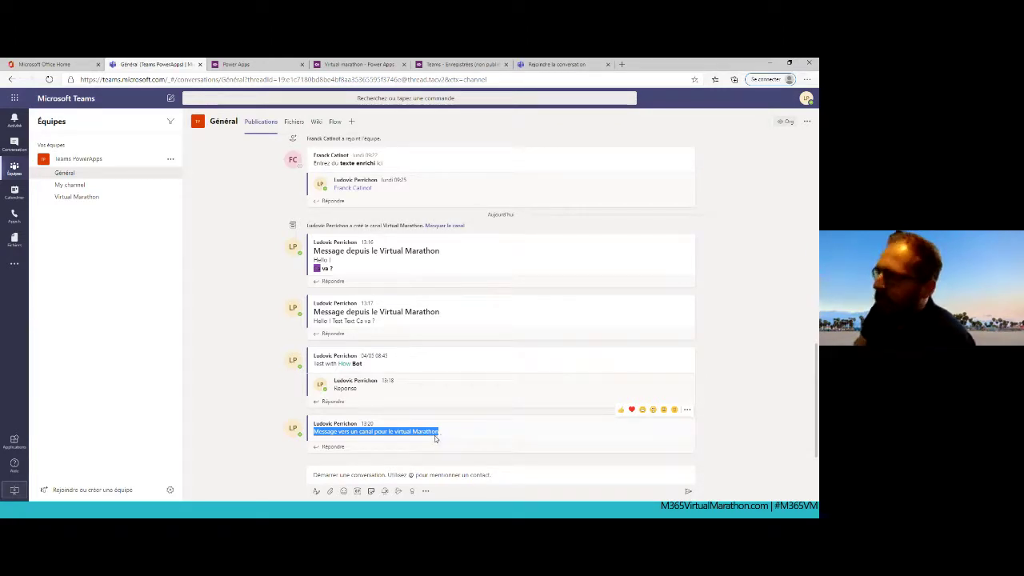
Return to the Power Apps demo, leave the preview and inspect the Say Hi button's OnSelect formula.
click(449, 65)
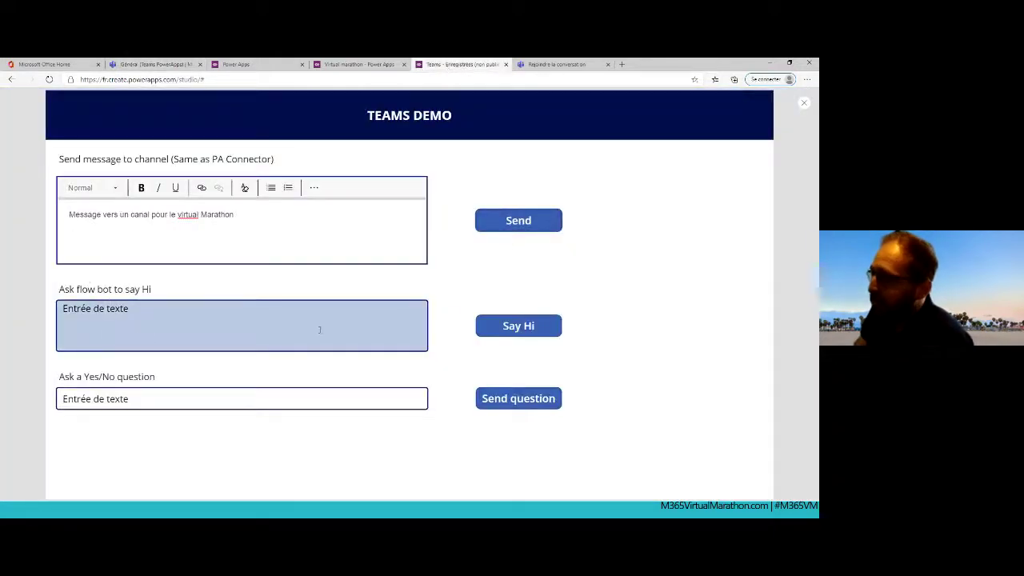
click(804, 102)
click(481, 325)
click(479, 338)
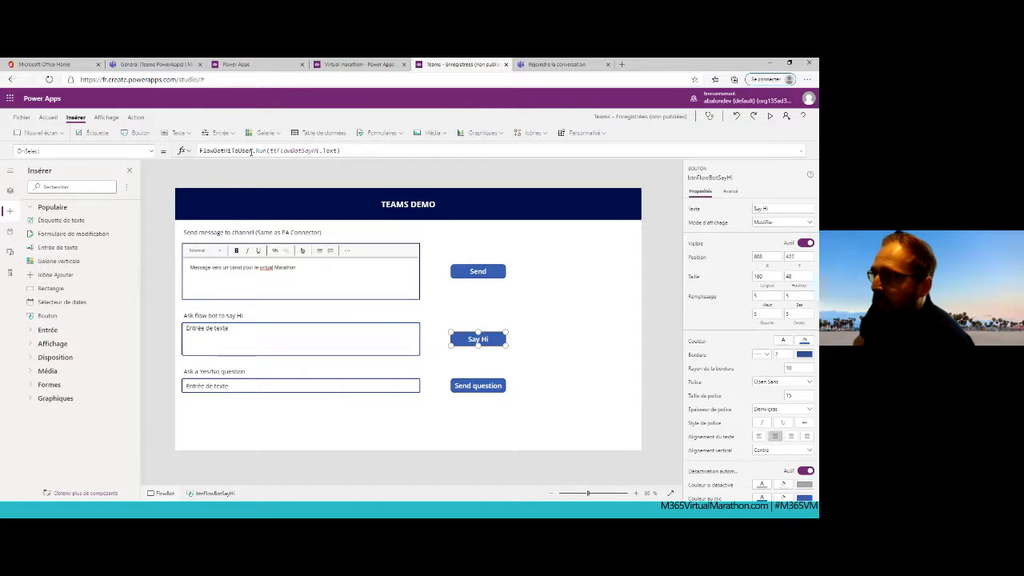
Switch to Microsoft Teams, open the FlowBot HiToUser flow from the Général channel and examine its Flow bot message action.
click(156, 64)
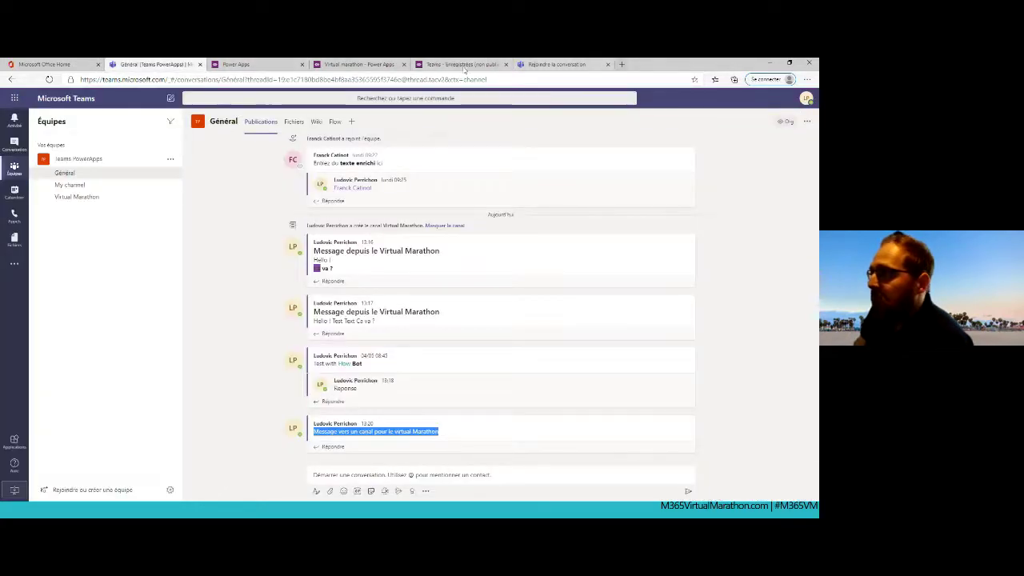
click(335, 123)
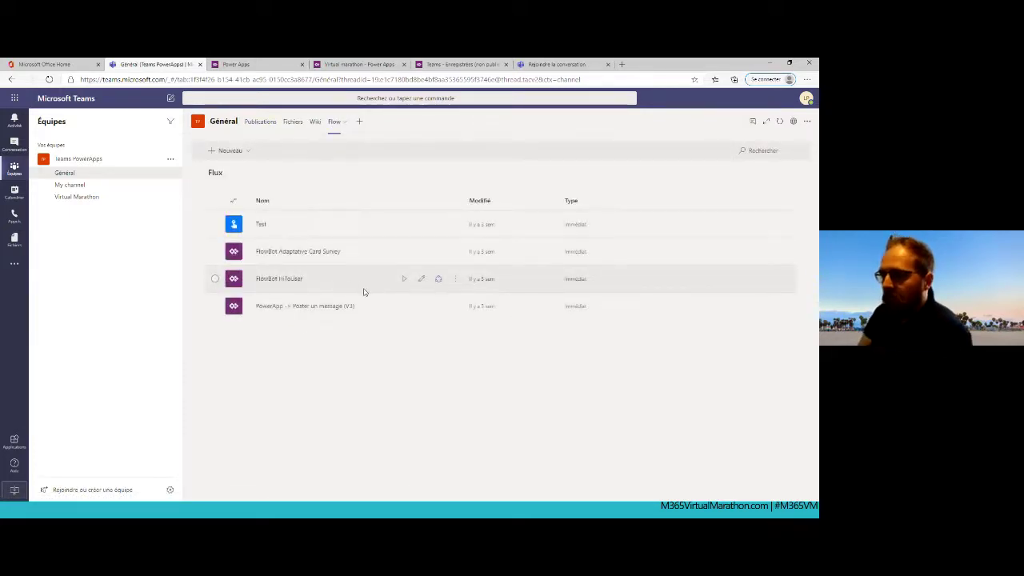
click(421, 280)
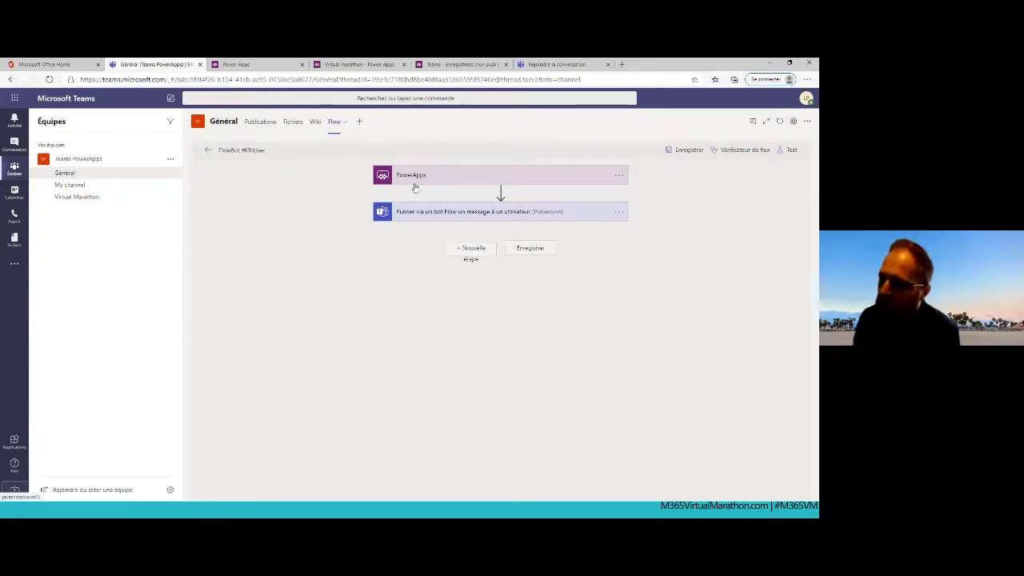
click(441, 212)
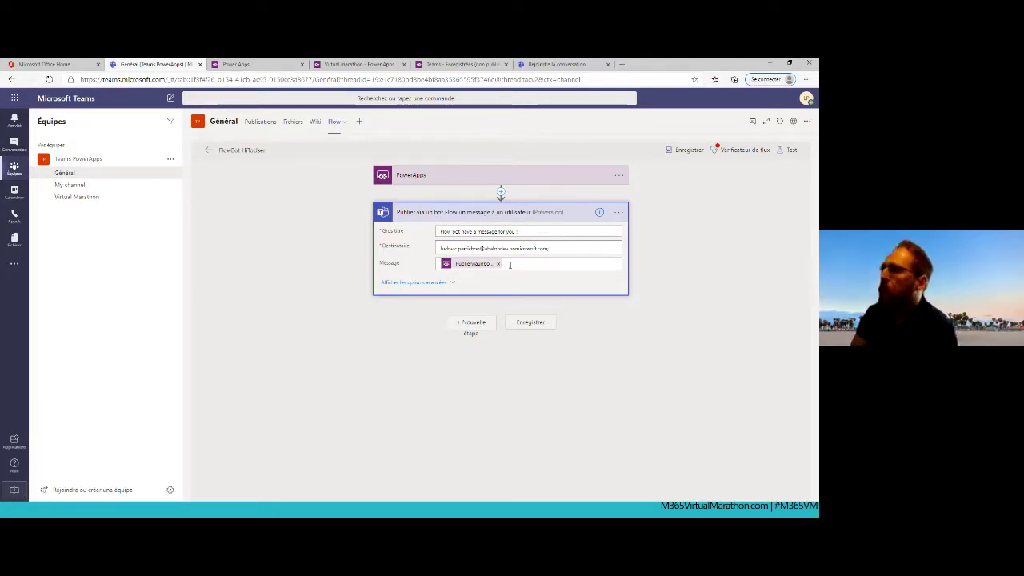
Preview the Power Apps demo, set the Flow bot text to "Salut depuis le virtual Marathon" and send it with Say Hi.
click(447, 66)
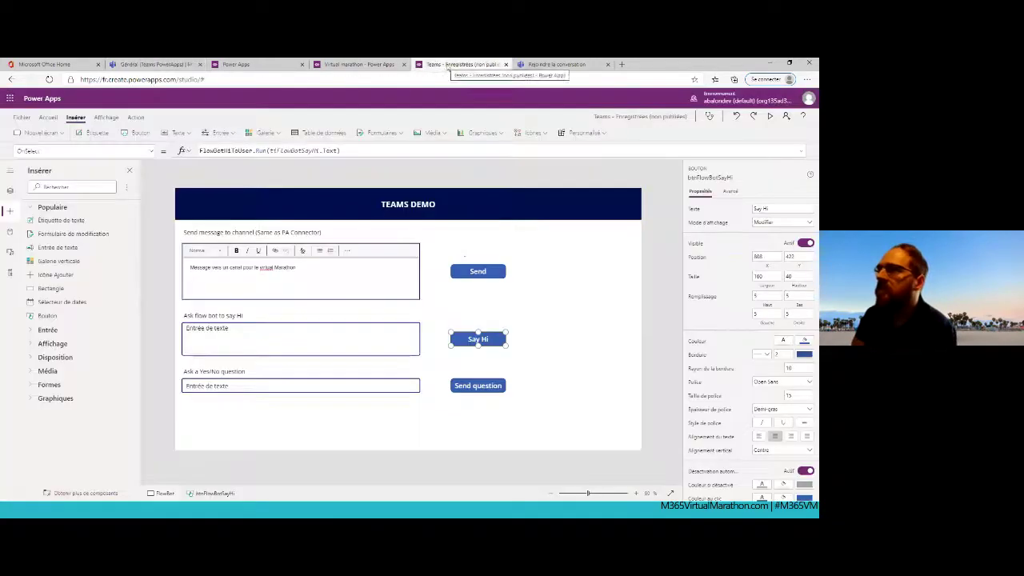
click(770, 116)
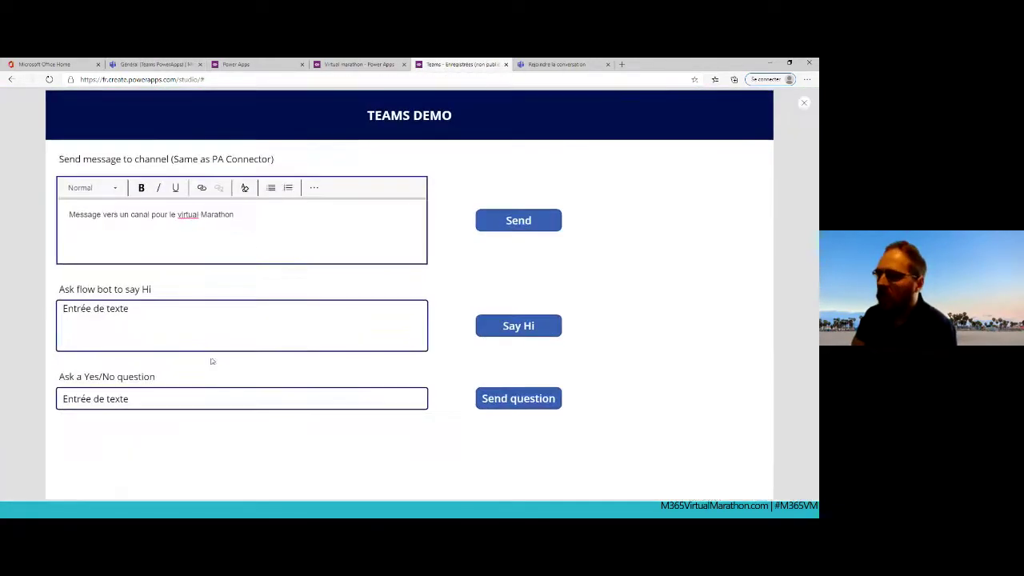
click(222, 322)
key(ctrl+a)
text(Sal)
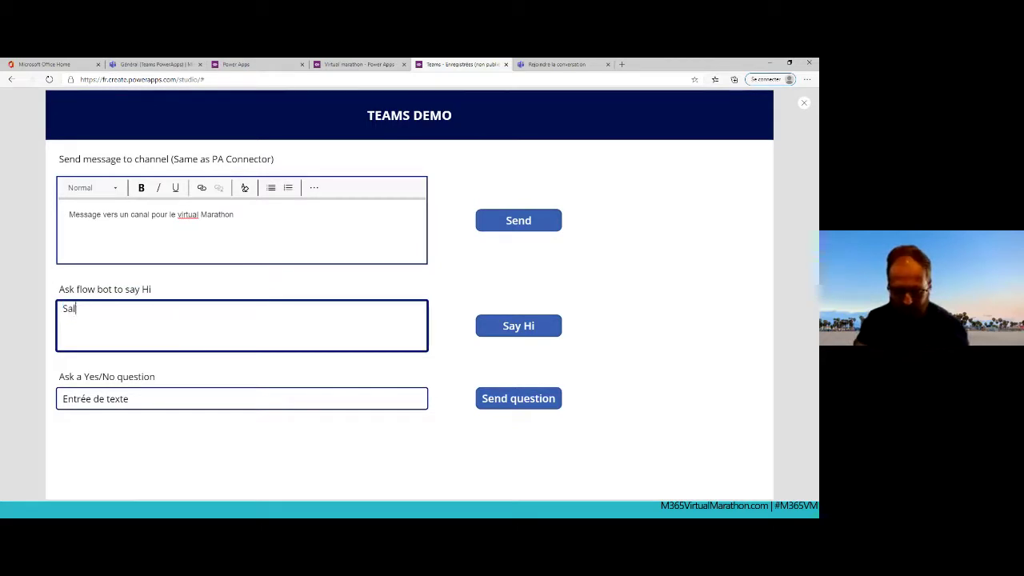
text(ut depuis le vir)
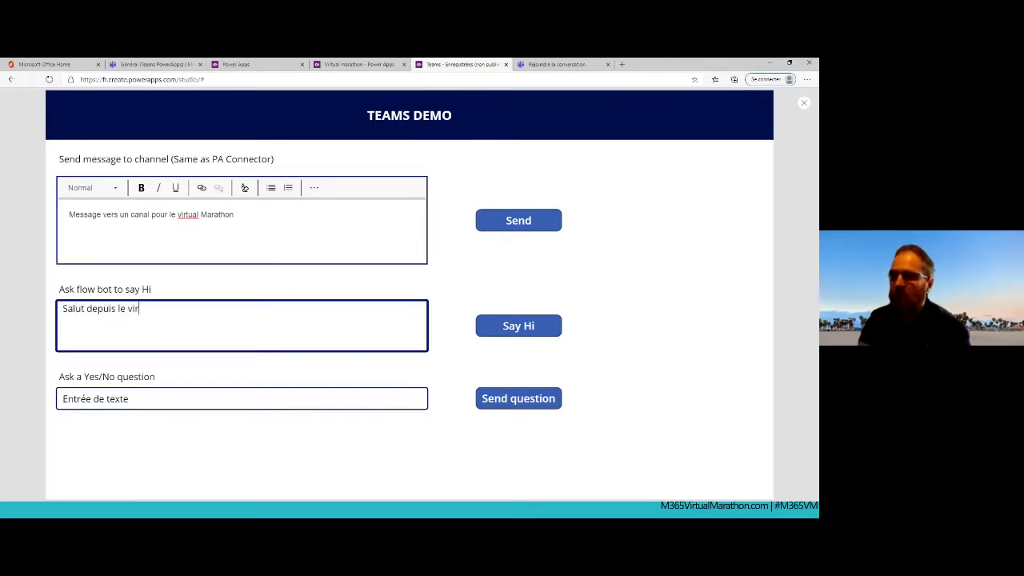
text(tual Marathon)
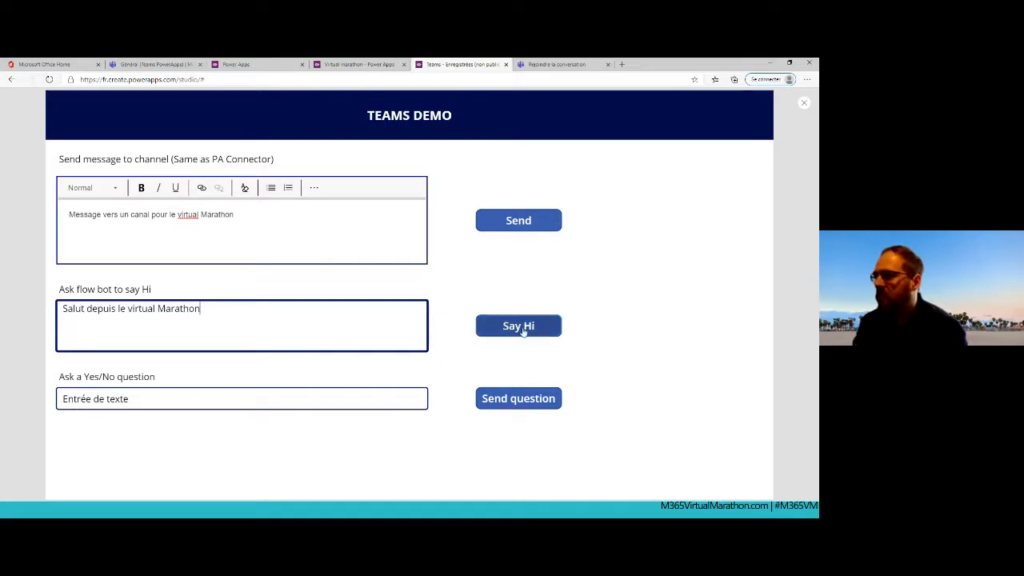
click(522, 328)
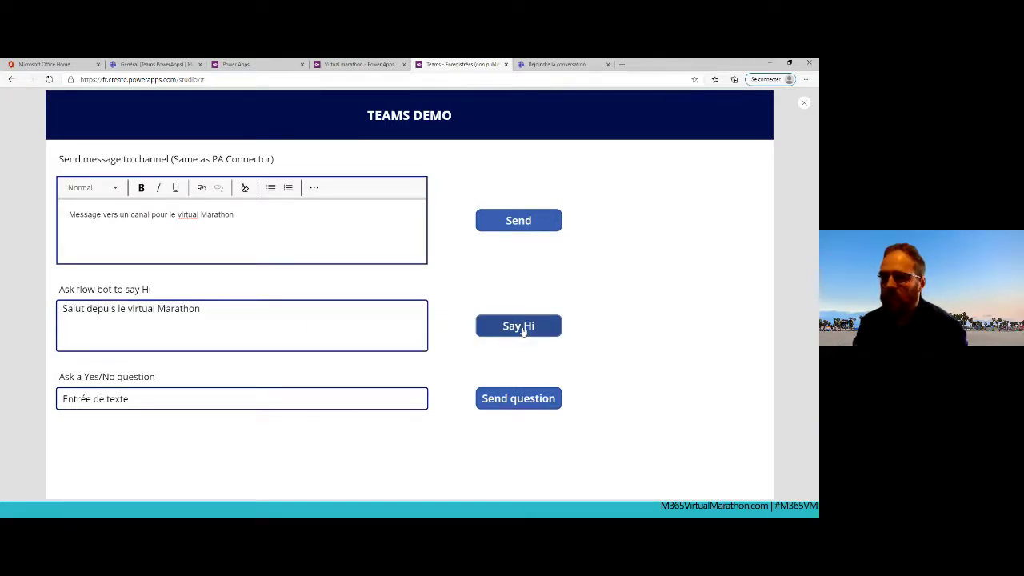
Switch to Microsoft Teams and review the Flow bot's chat messages, checking which sender each notification names.
click(173, 66)
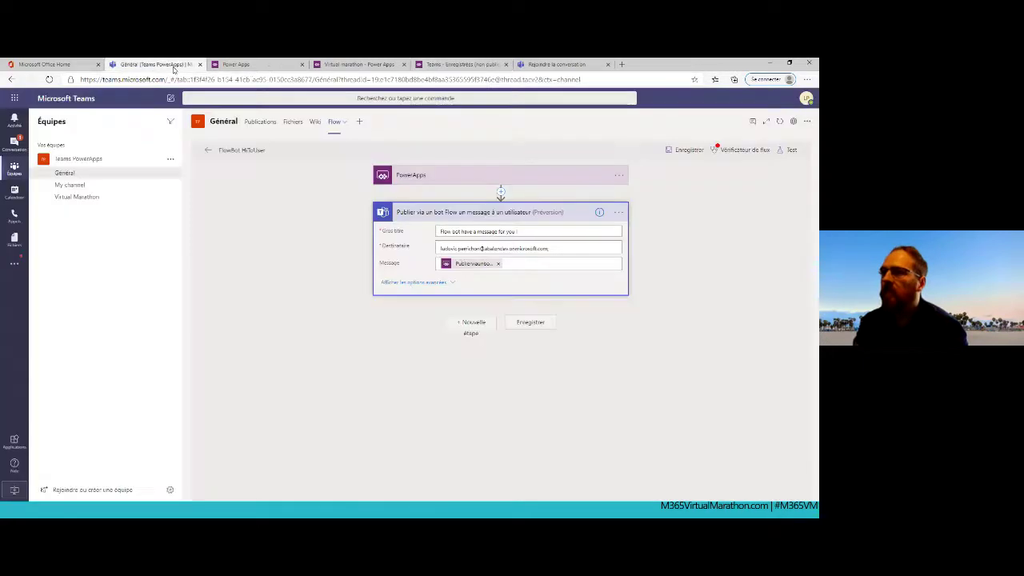
click(14, 144)
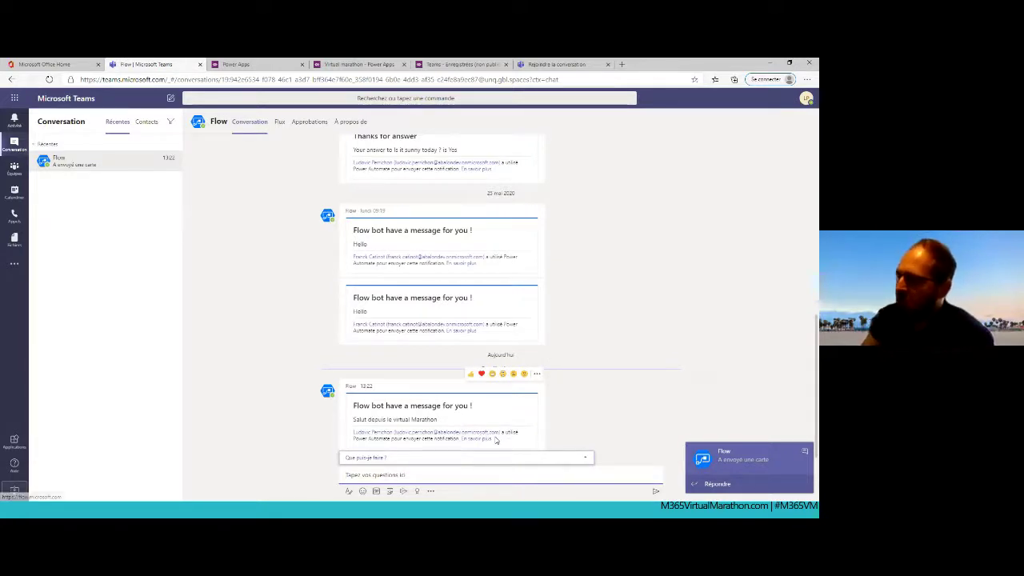
drag(497, 436, 355, 432)
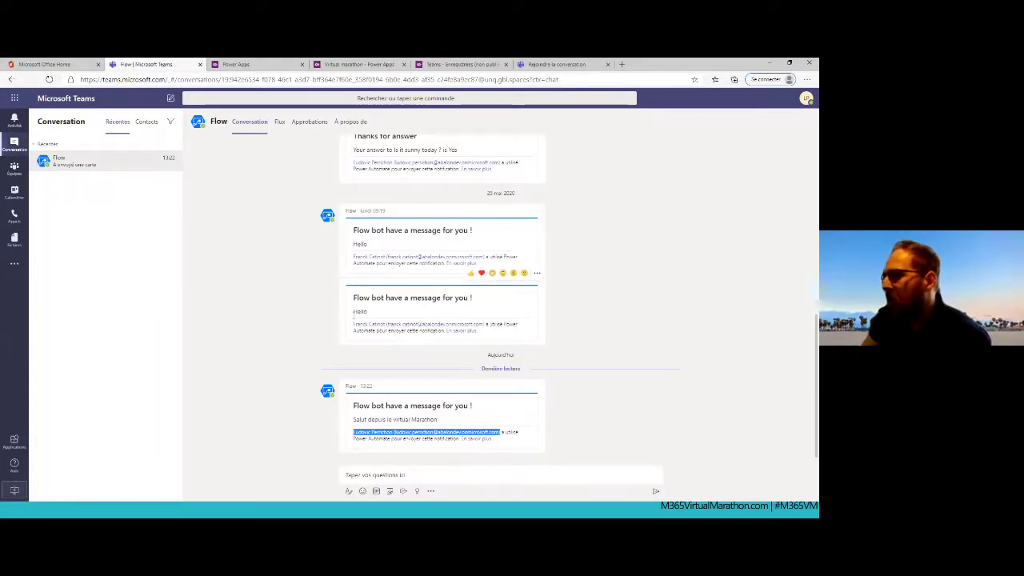
click(485, 328)
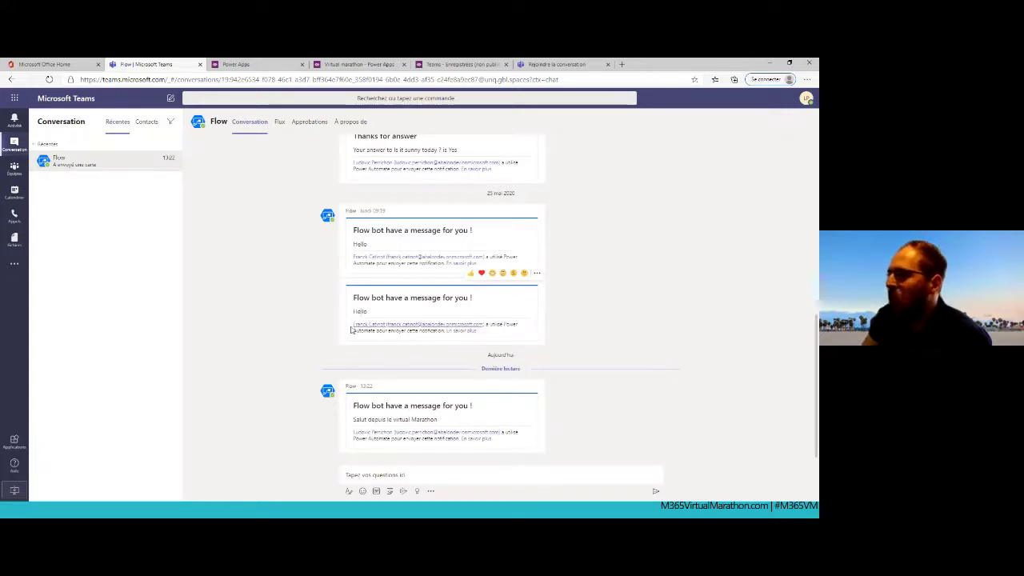
drag(352, 329, 486, 326)
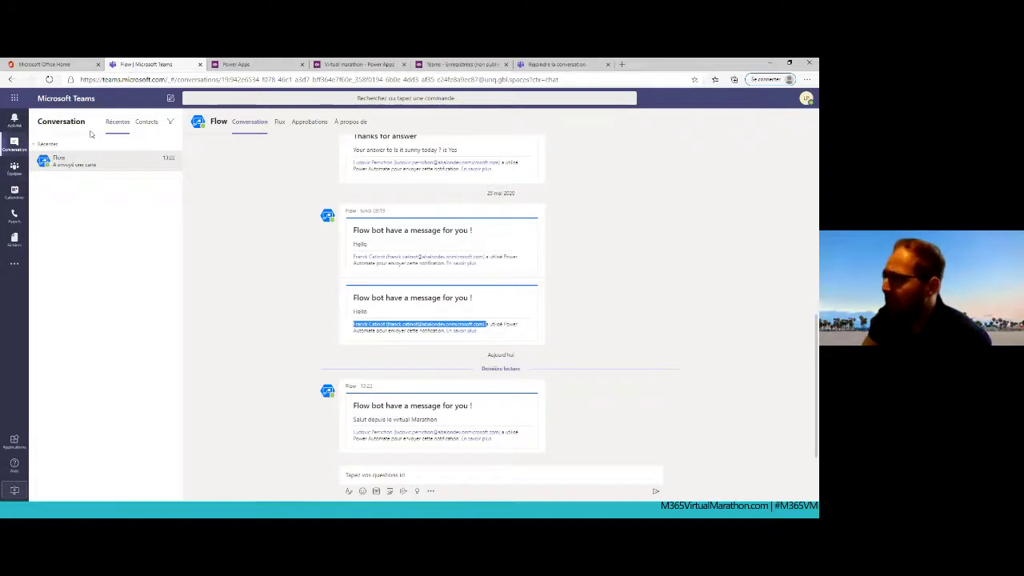
Return to the Power Apps demo, leave the preview and inspect the Send question button's OnSelect formula.
click(436, 65)
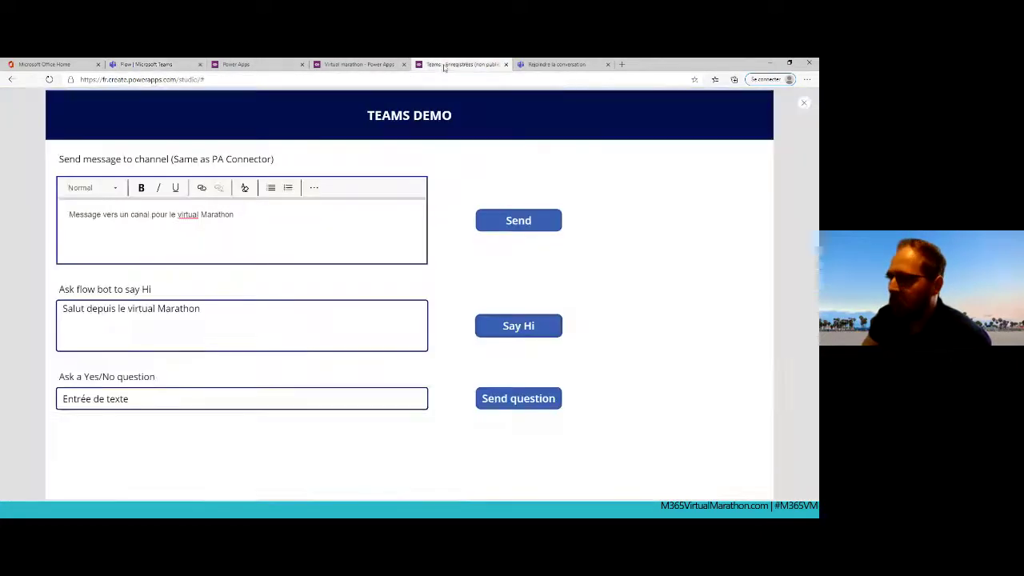
click(805, 106)
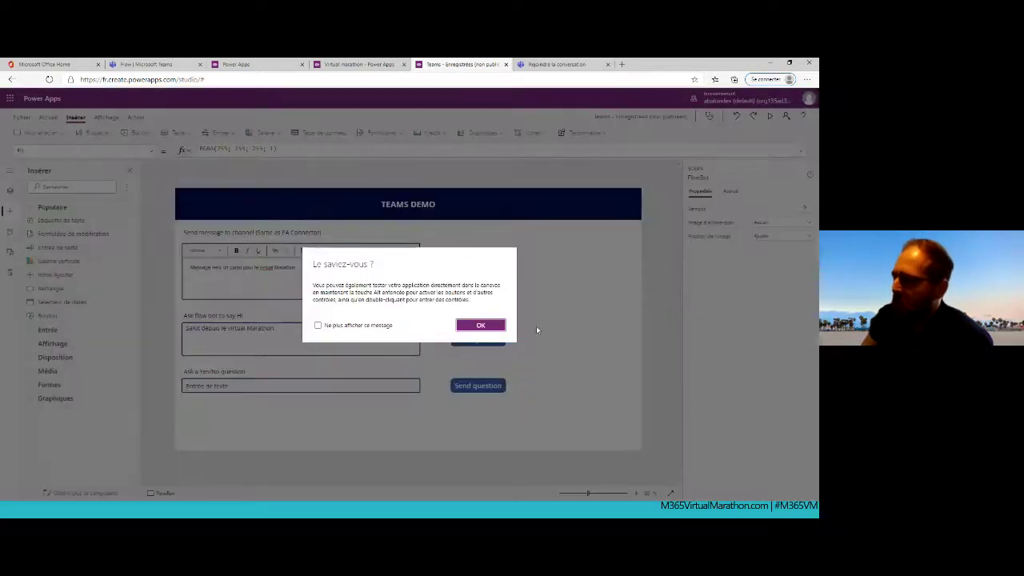
click(490, 327)
click(477, 386)
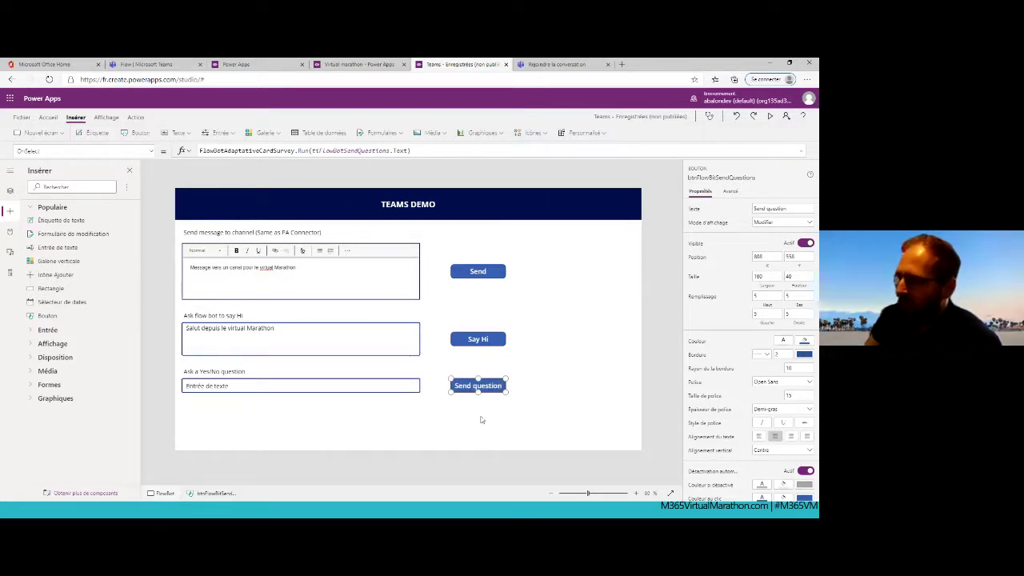
Switch to Microsoft Teams, open the FlowBot Adaptative Card Survey flow from the Général channel and examine its adaptive card action.
click(134, 64)
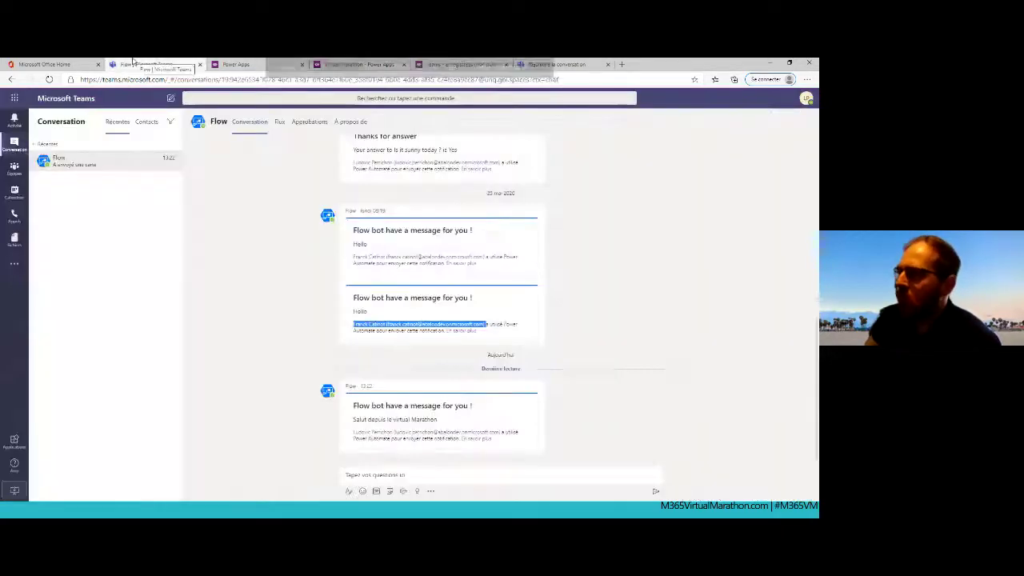
click(278, 124)
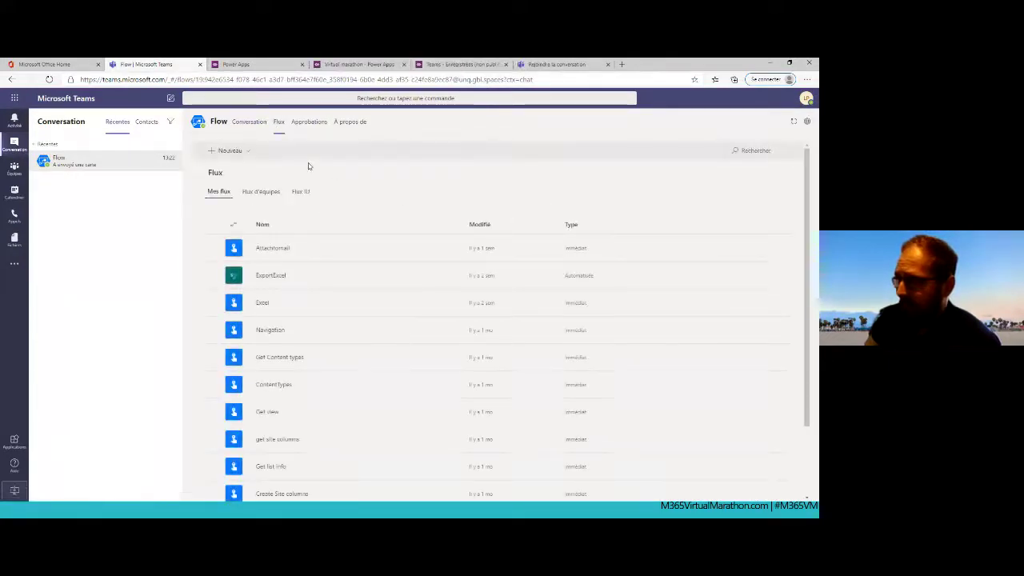
click(15, 167)
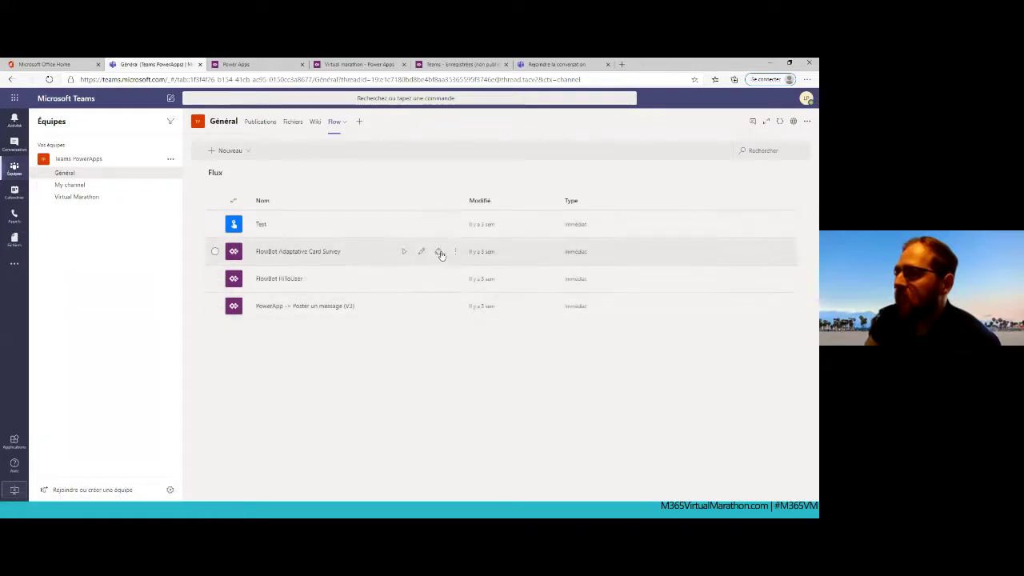
click(417, 253)
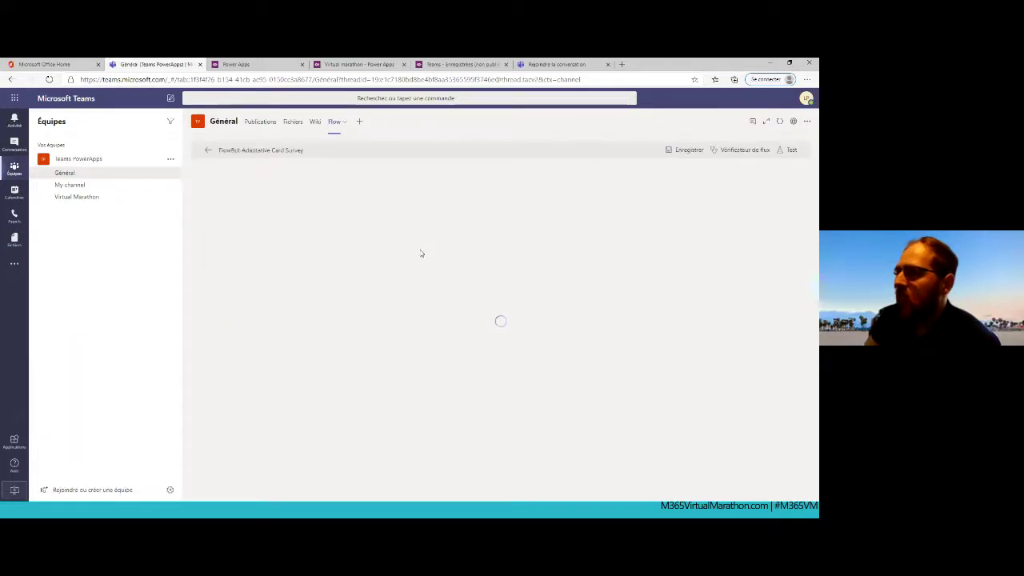
click(432, 213)
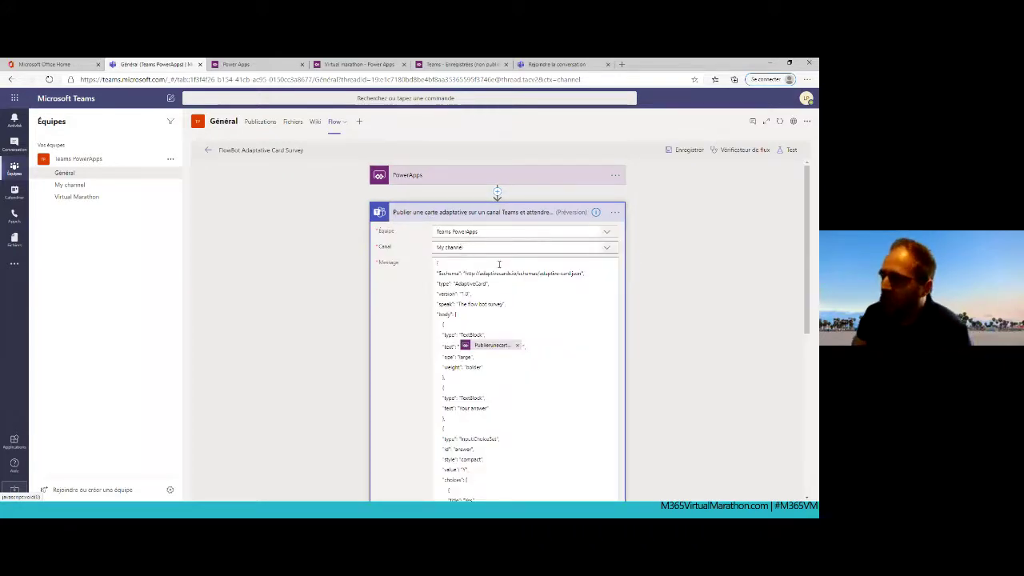
scroll(508, 290, down, 10)
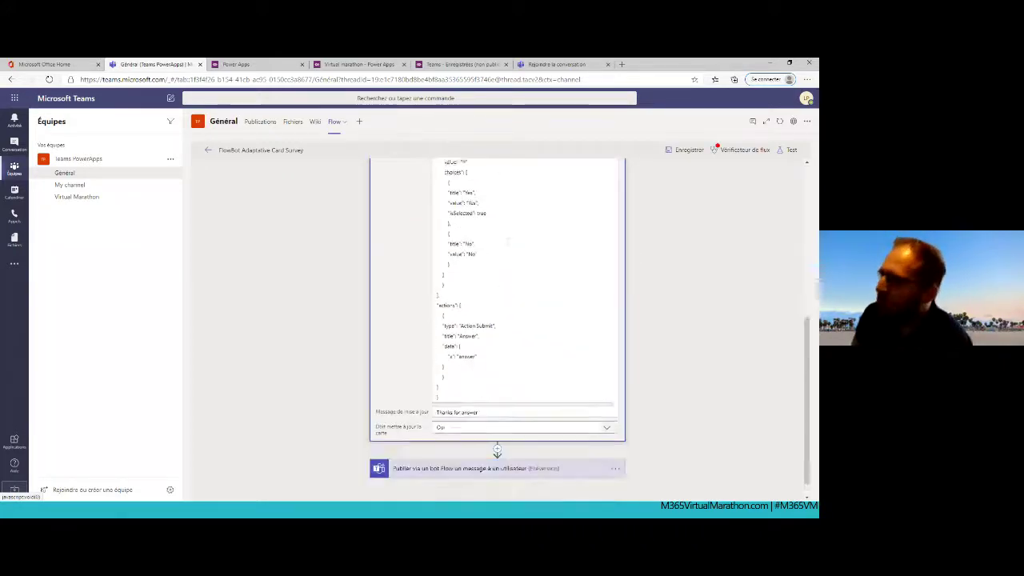
scroll(507, 281, up, 10)
scroll(507, 280, up, 1)
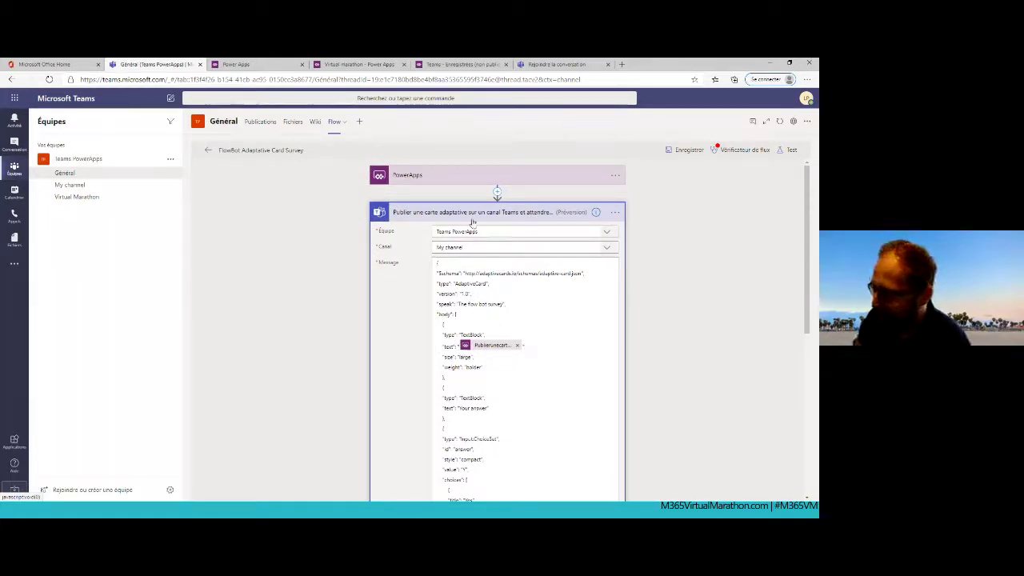
Expand the Flow bot message-to-user action at the end of the flow and examine its fields and connection.
scroll(495, 351, down, 10)
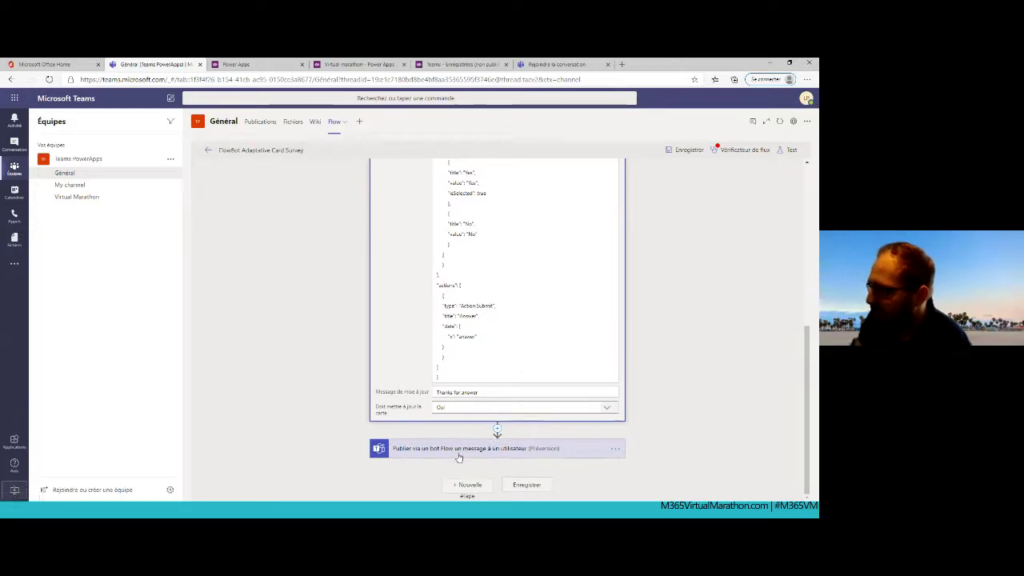
click(460, 454)
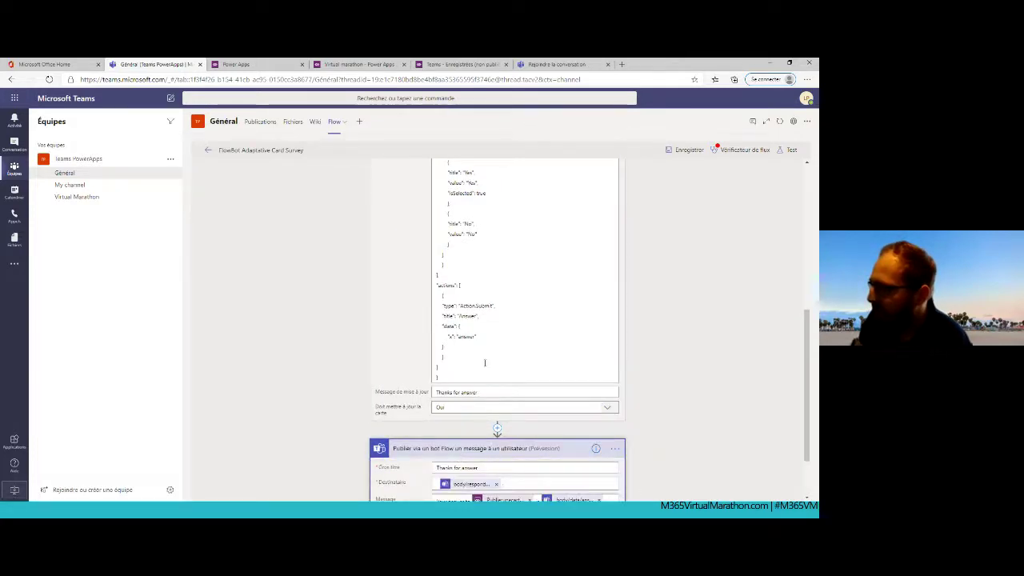
scroll(484, 362, down, 2)
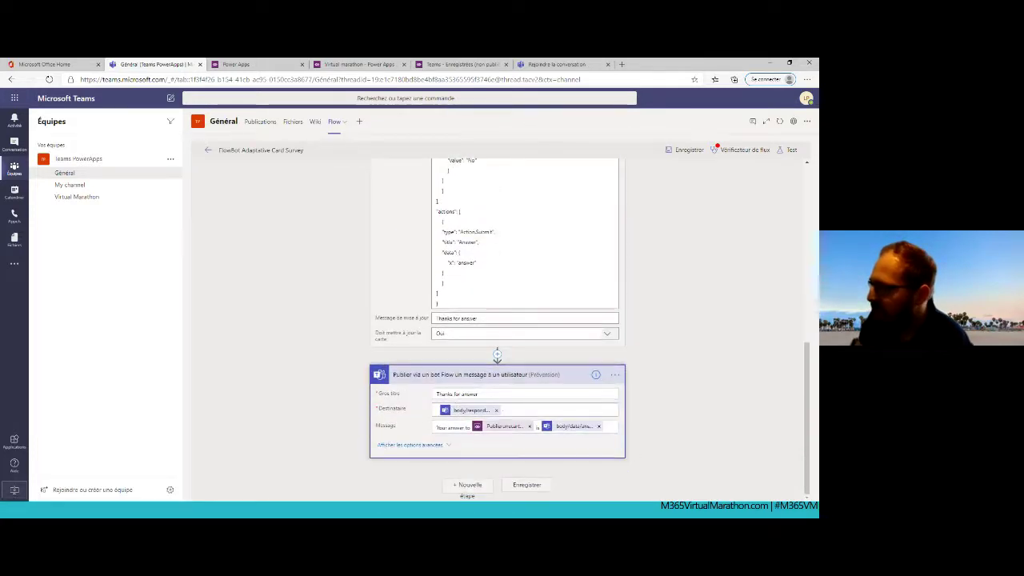
click(615, 374)
key(Escape)
scroll(565, 356, up, 10)
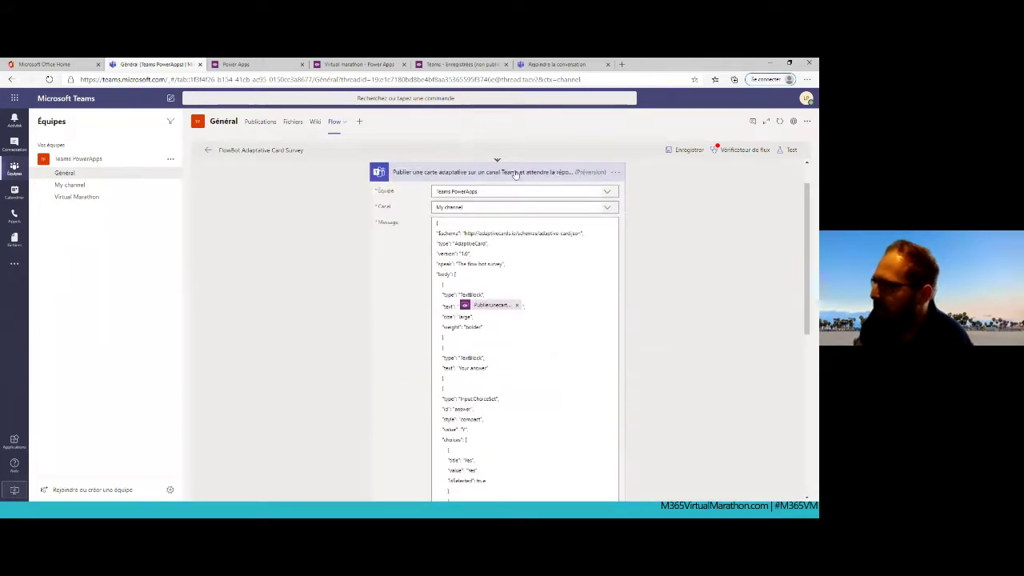
scroll(604, 315, down, 3)
scroll(641, 391, down, 2)
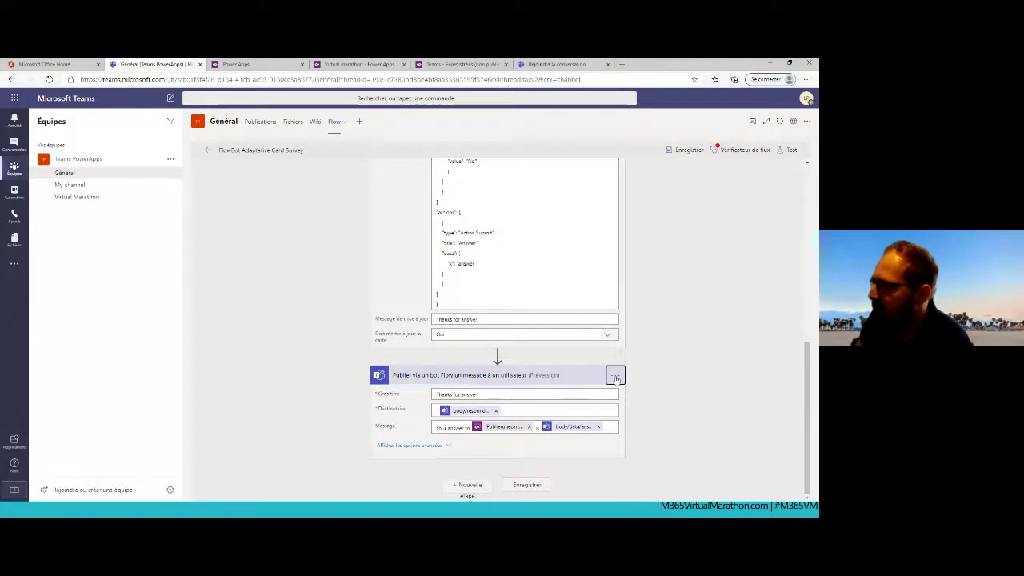
click(615, 376)
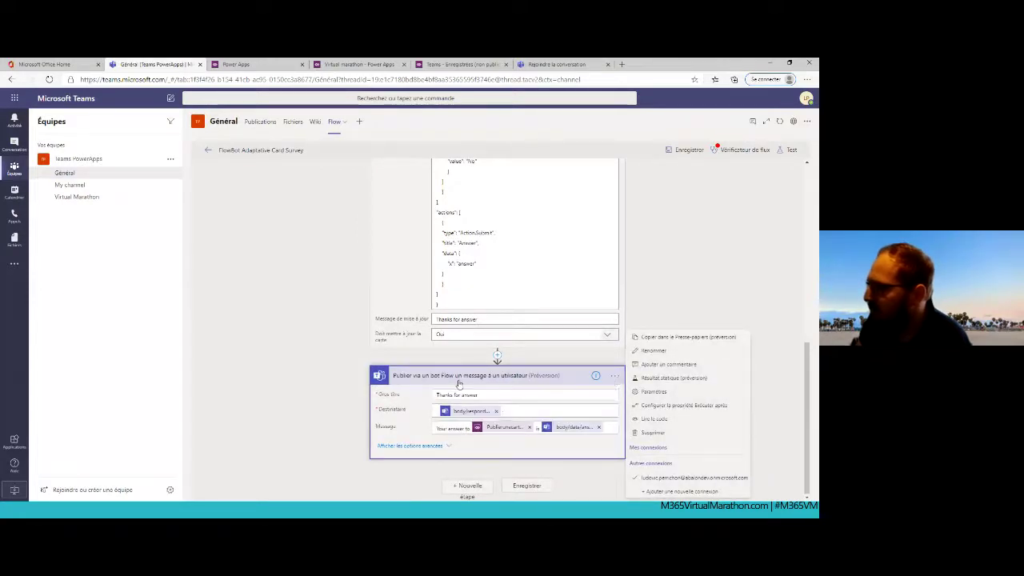
click(418, 345)
Check which connection the flow's adaptive card action uses.
scroll(417, 346, up, 5)
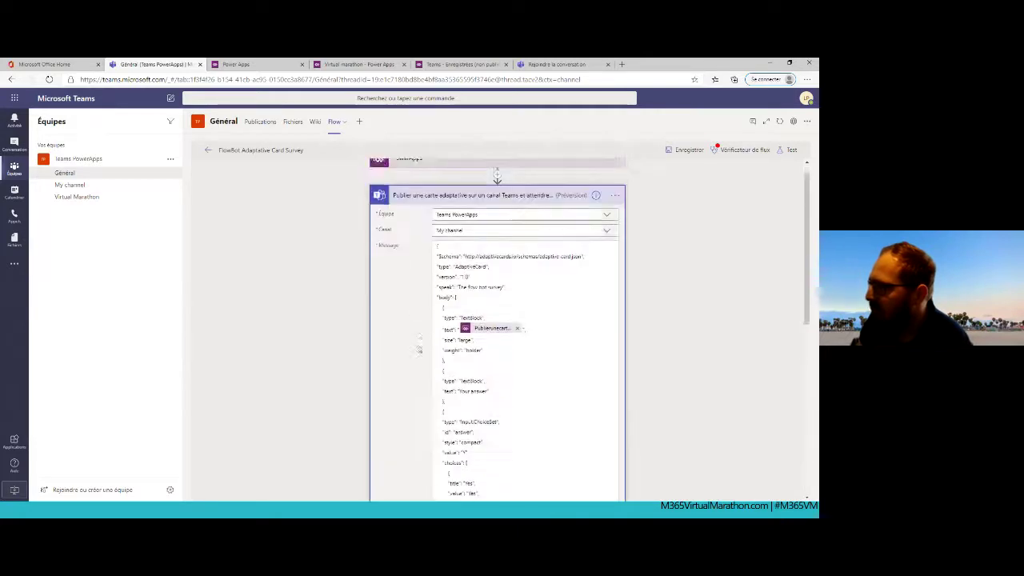
scroll(418, 346, down, 5)
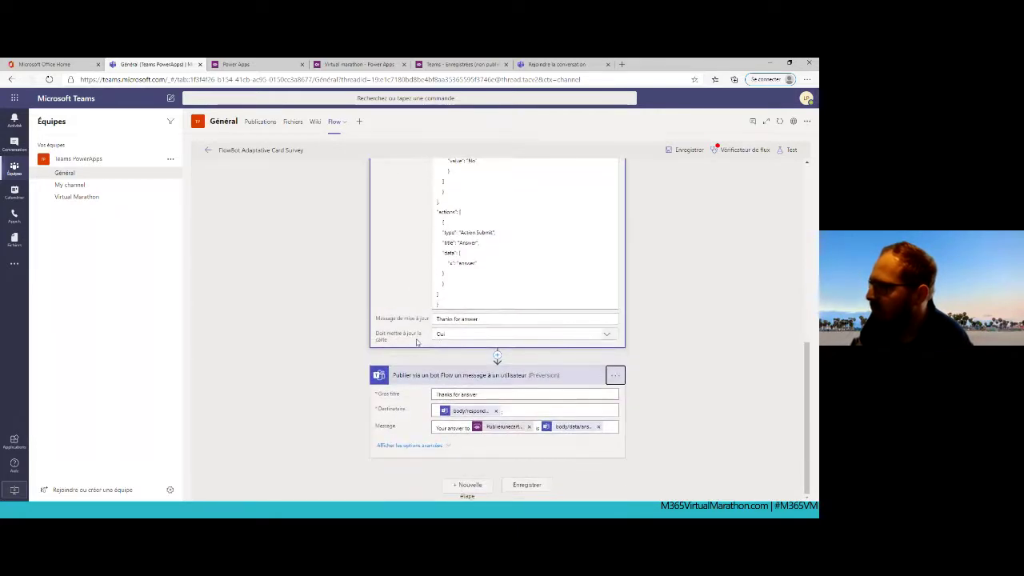
scroll(418, 344, up, 5)
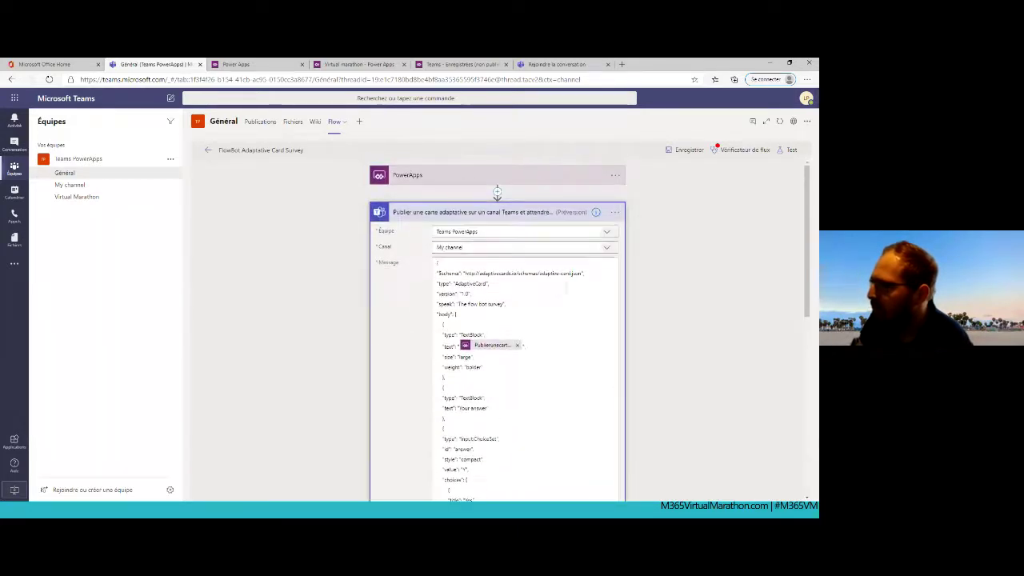
click(615, 212)
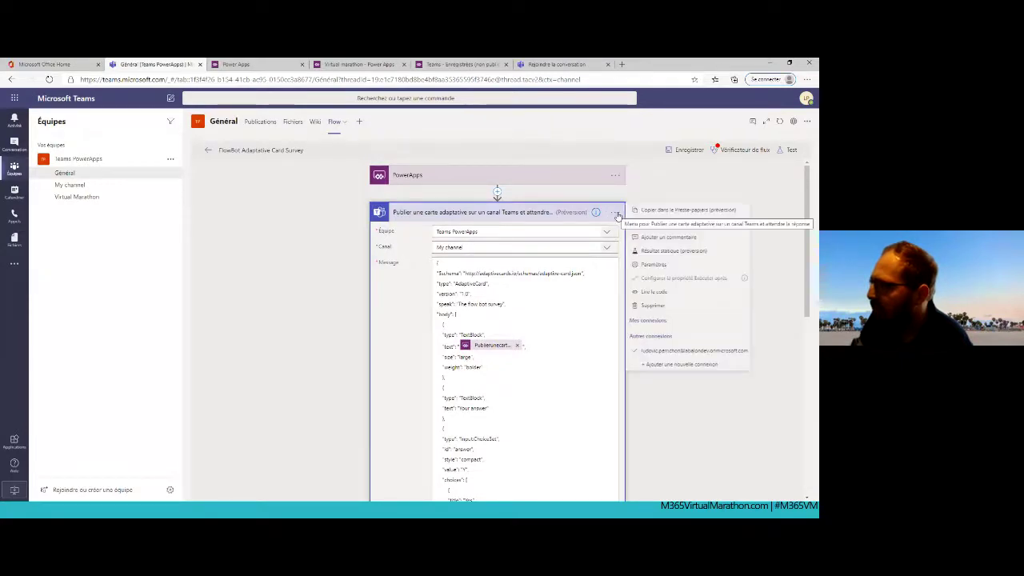
Show the advanced options of the Flow bot message-to-user action and review its settings and connection against the adaptive card action.
scroll(648, 384, down, 5)
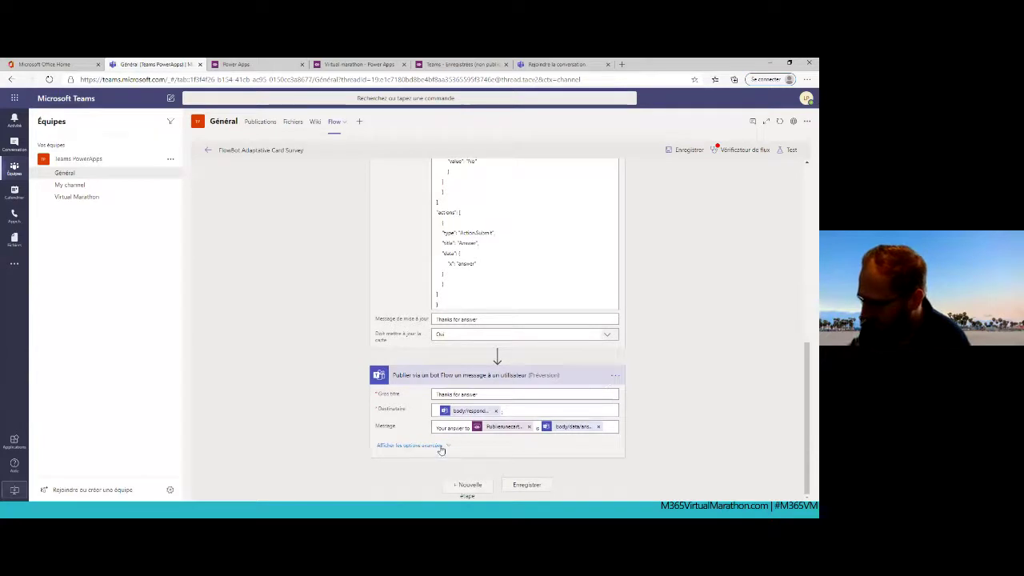
click(409, 445)
click(613, 345)
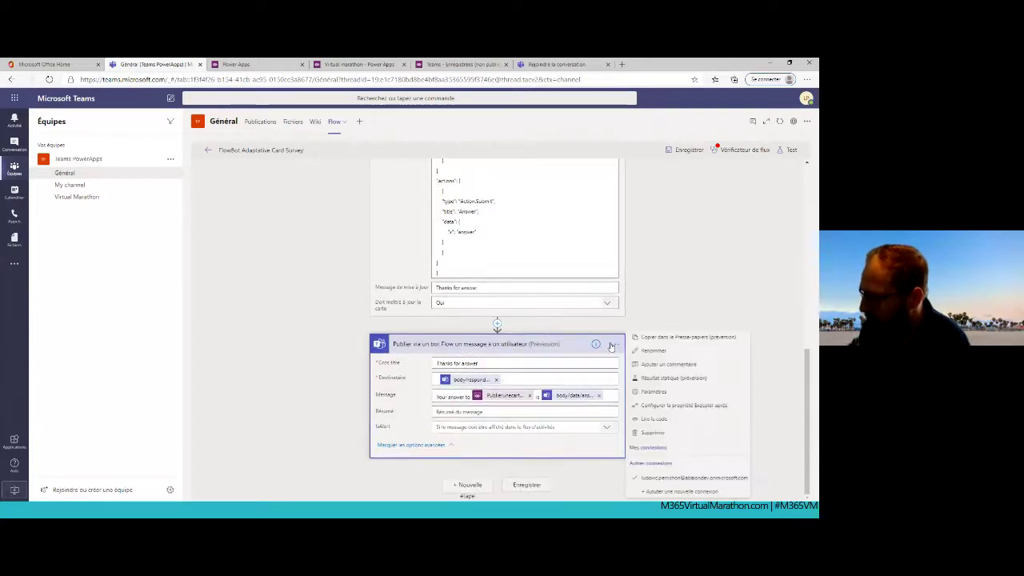
click(643, 308)
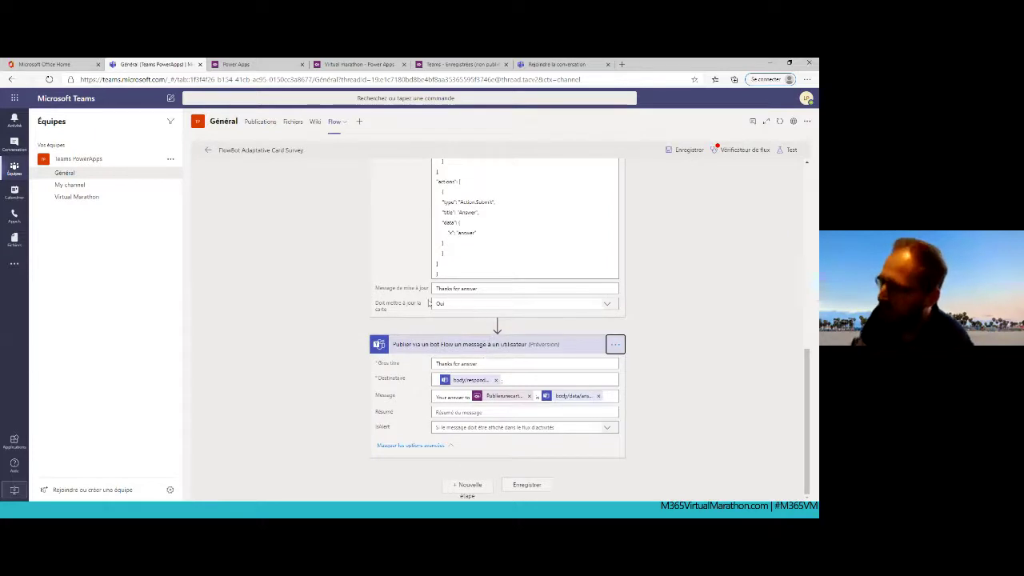
scroll(429, 303, up, 10)
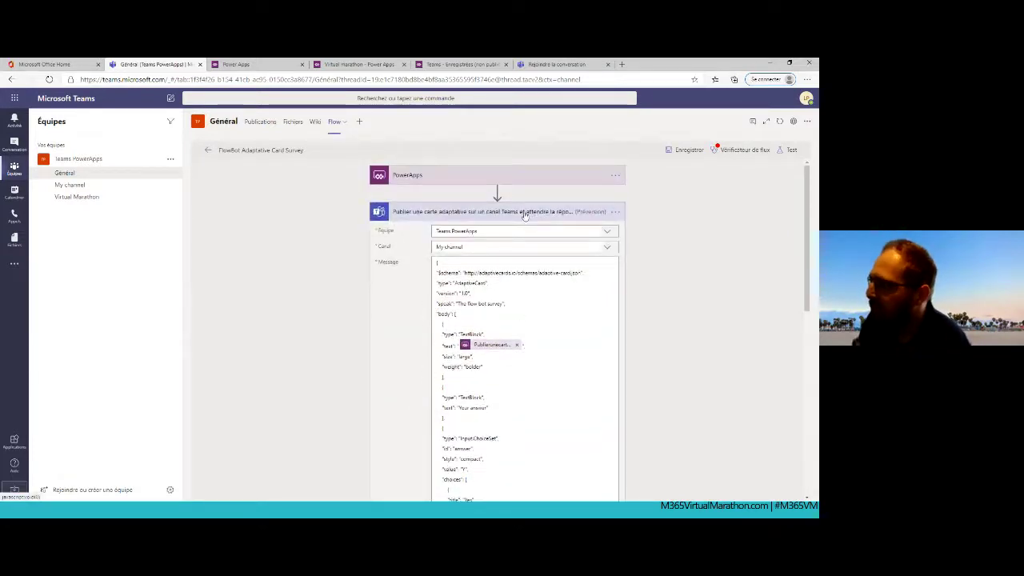
scroll(557, 233, down, 10)
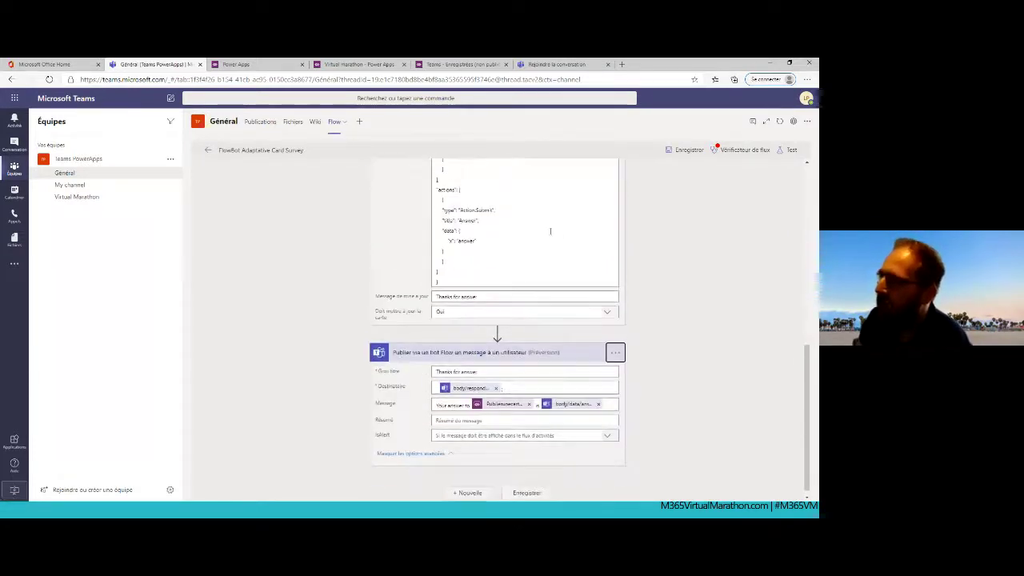
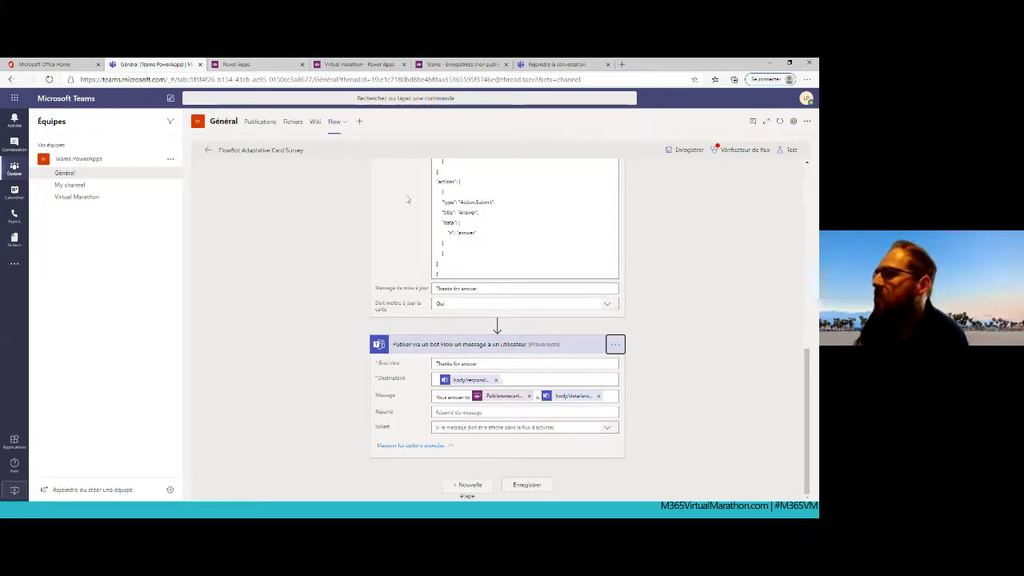
Switch to the Power Apps demo, preview it and set the Yes/No question to "Fait il beau aujourd'hui".
click(453, 63)
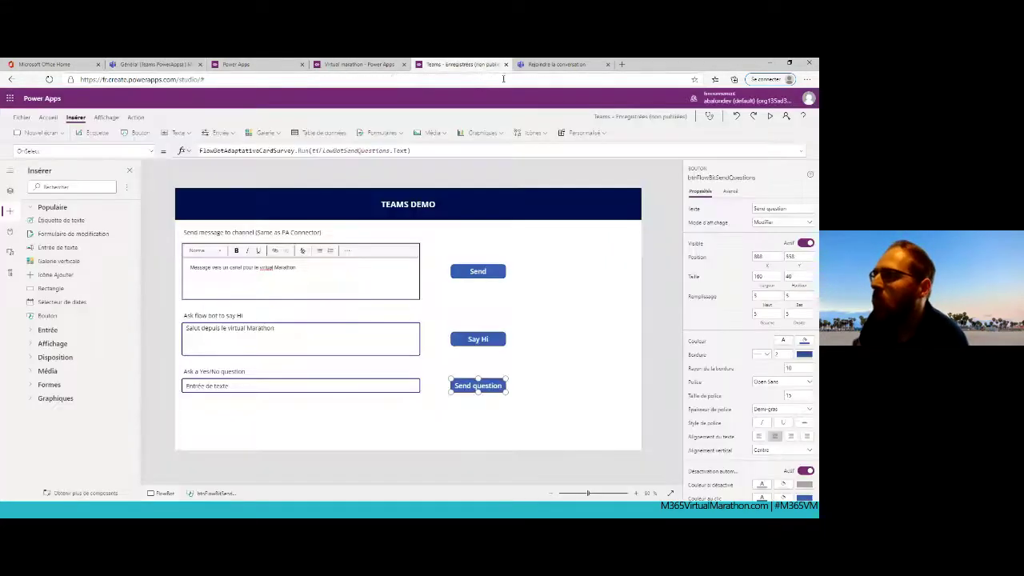
click(773, 117)
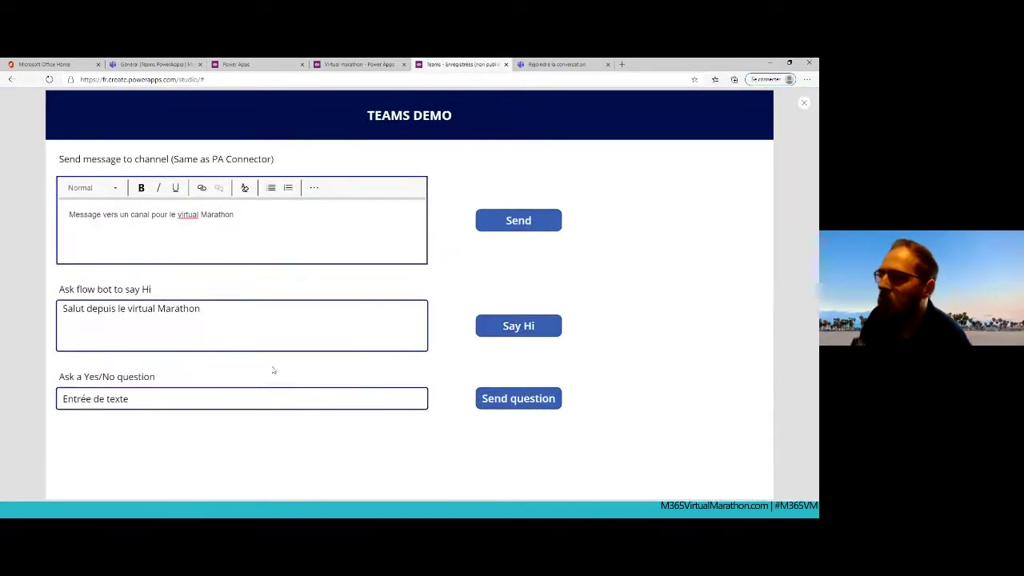
click(149, 400)
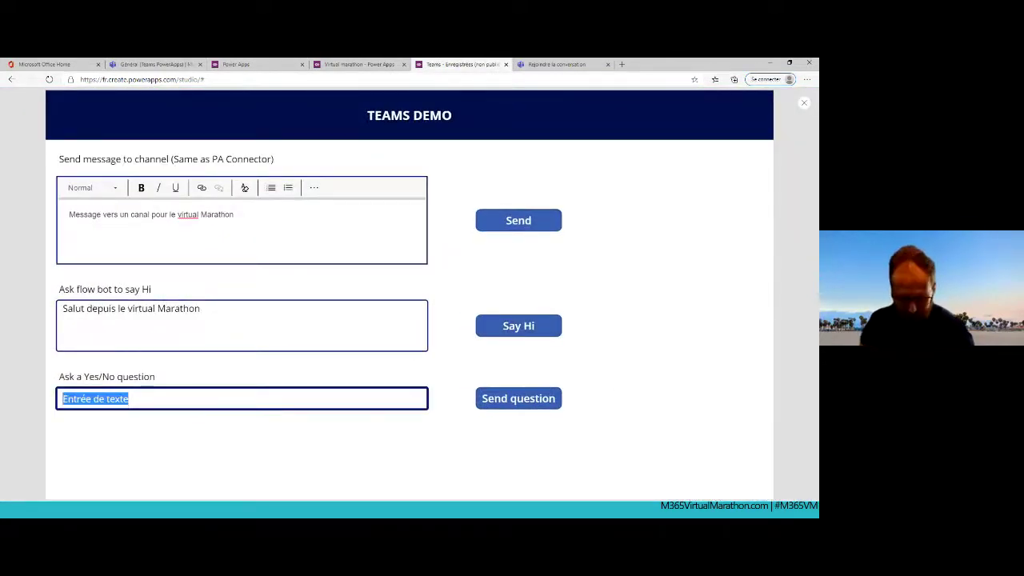
text(Comme)
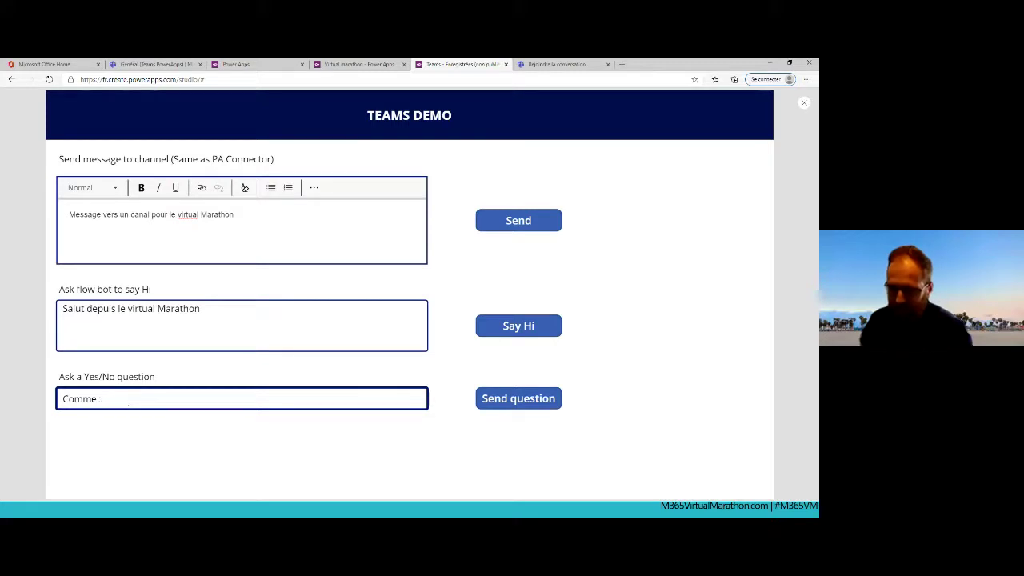
key(BackSpace)
key(BackSpace)
key(BackSpace)
key(BackSpace)
key(BackSpace)
text(Fait i)
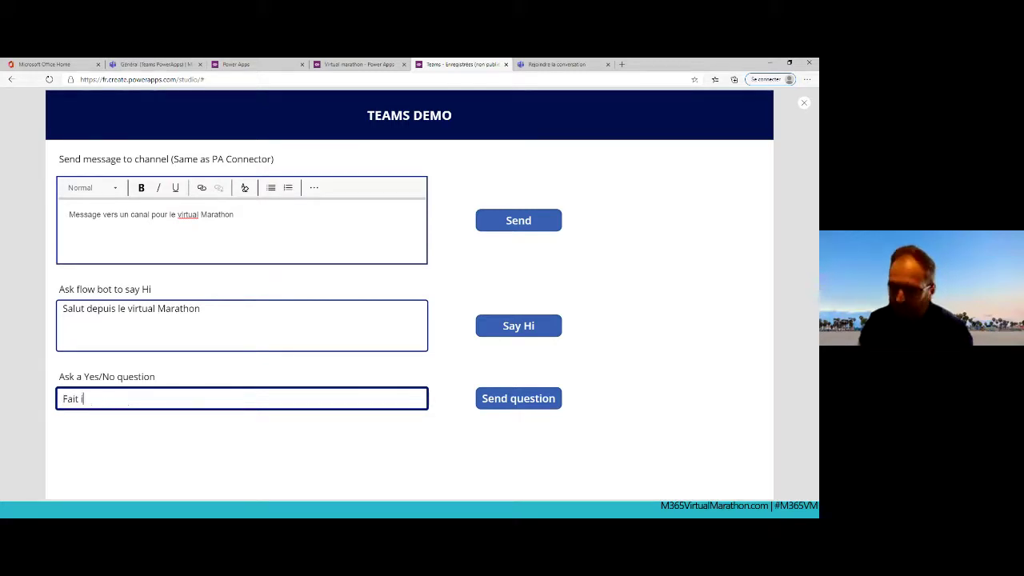
text(l beau aujourd)
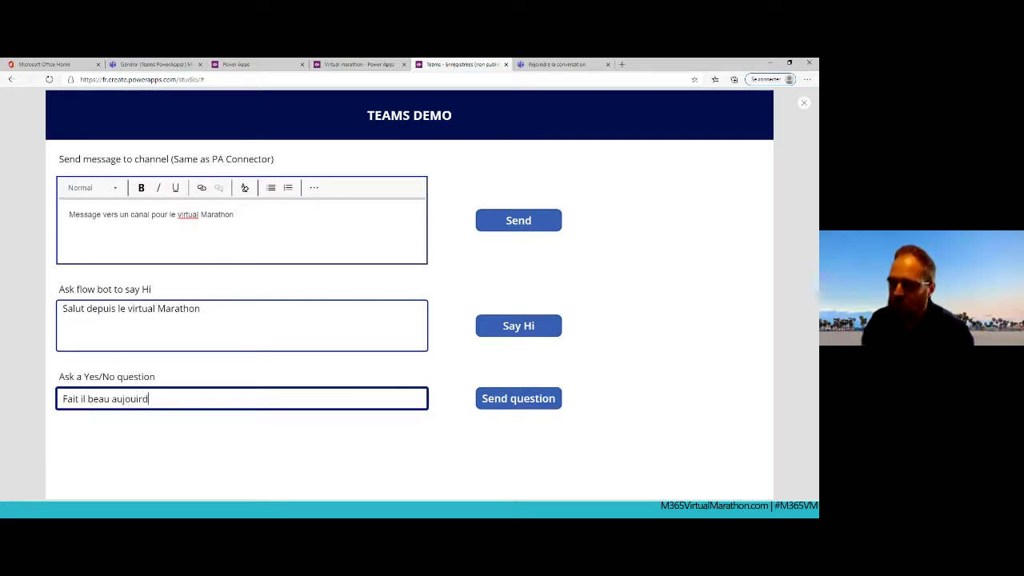
text(d'hui)
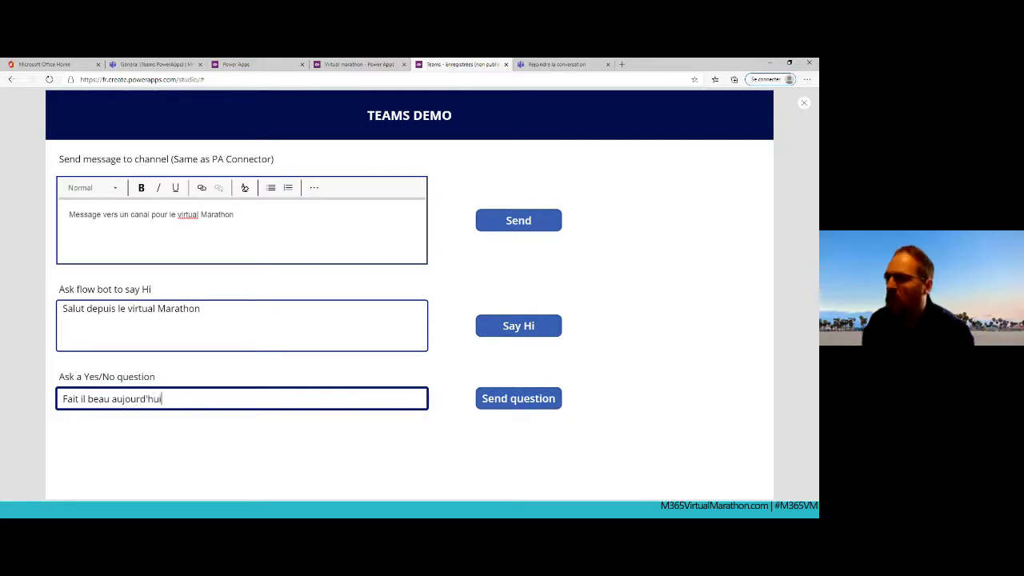
Leave the preview and select the Send question button to recheck its OnSelect formula.
click(804, 103)
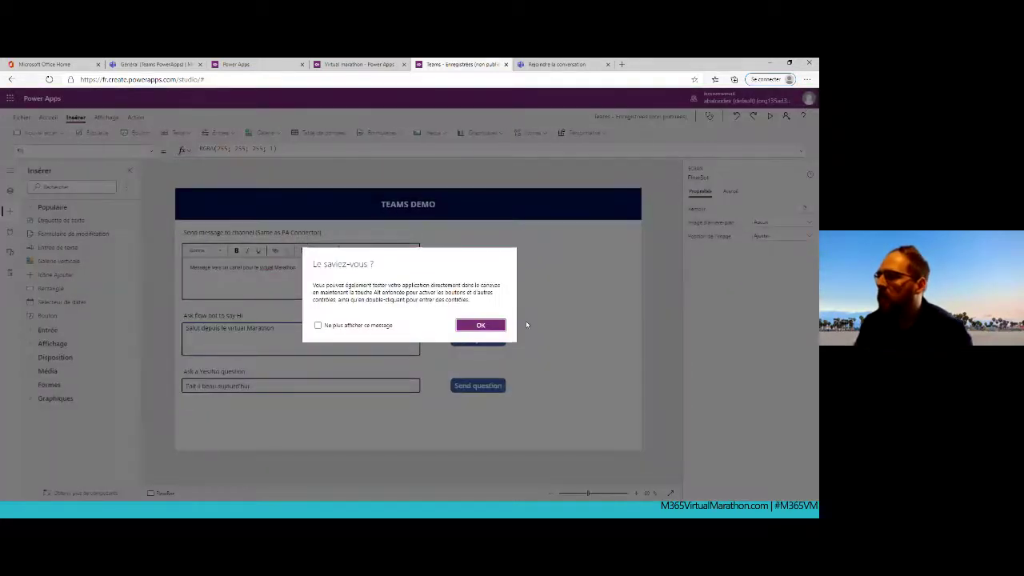
click(477, 403)
click(473, 392)
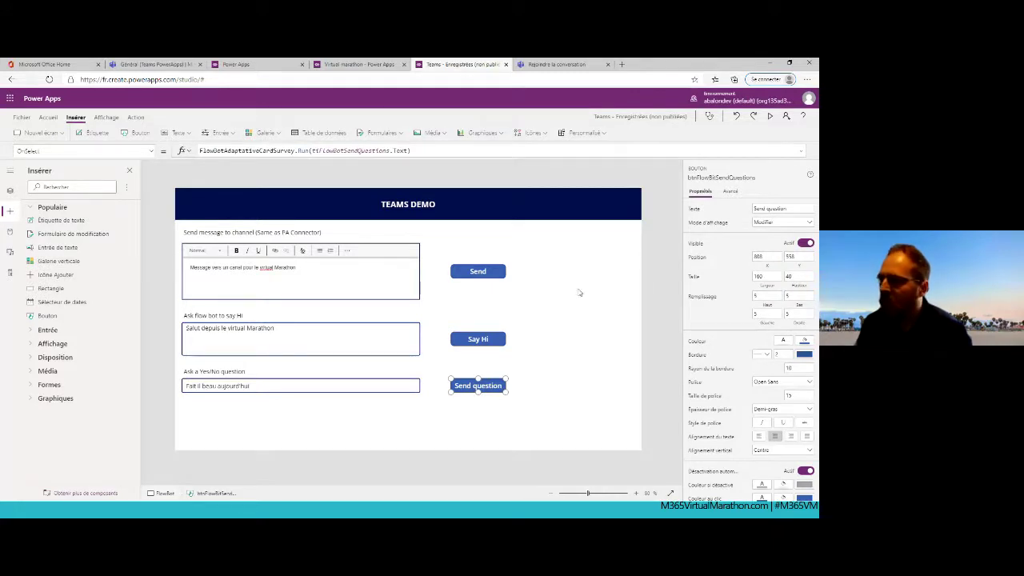
Preview the app, complete the Yes/No question as "Fait il beau aujourd'hui ?" and send it.
click(773, 117)
click(274, 394)
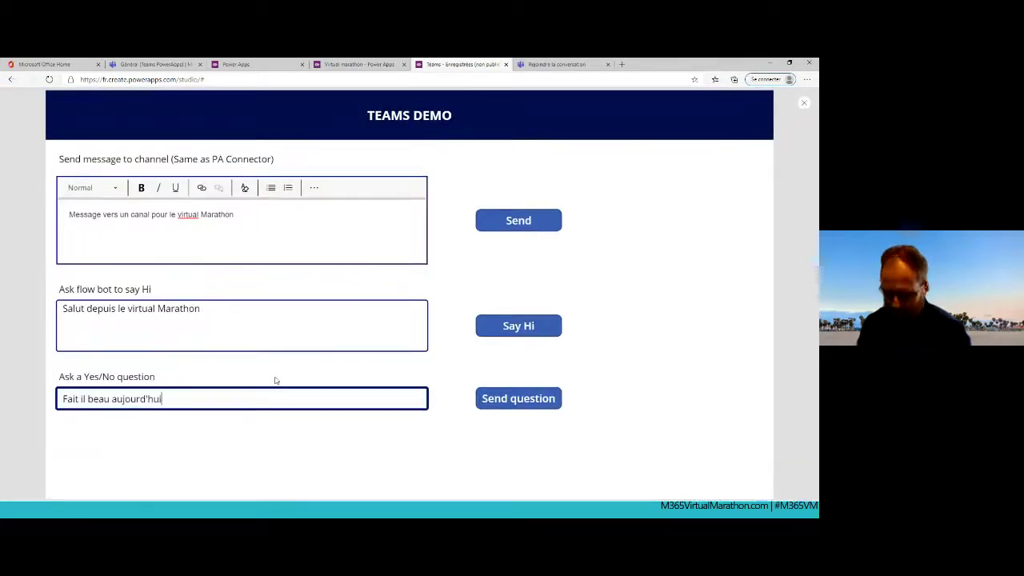
click(537, 407)
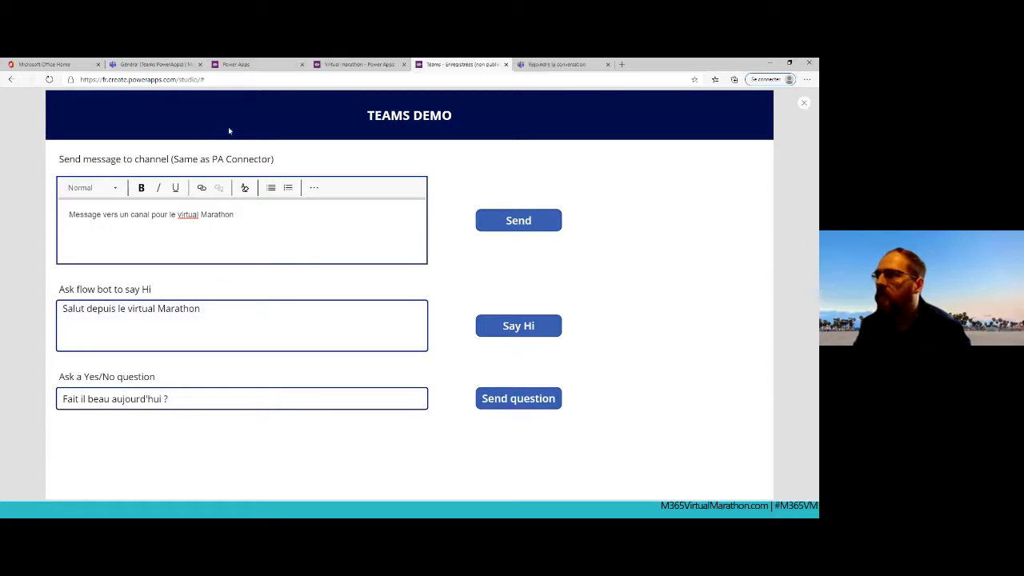
Switch to Teams, open My channel and answer the new adaptive card question with Yes.
click(152, 64)
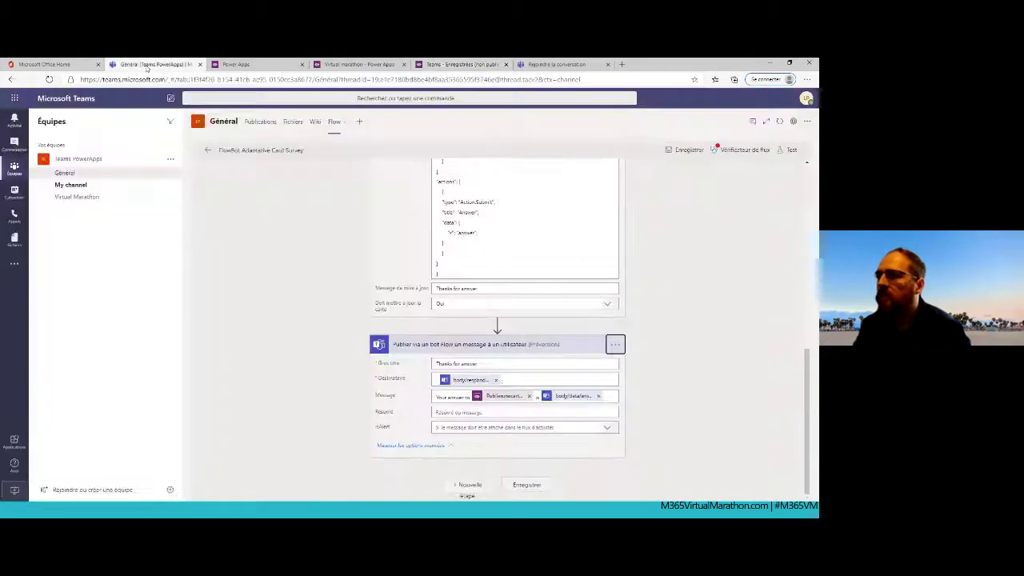
click(78, 186)
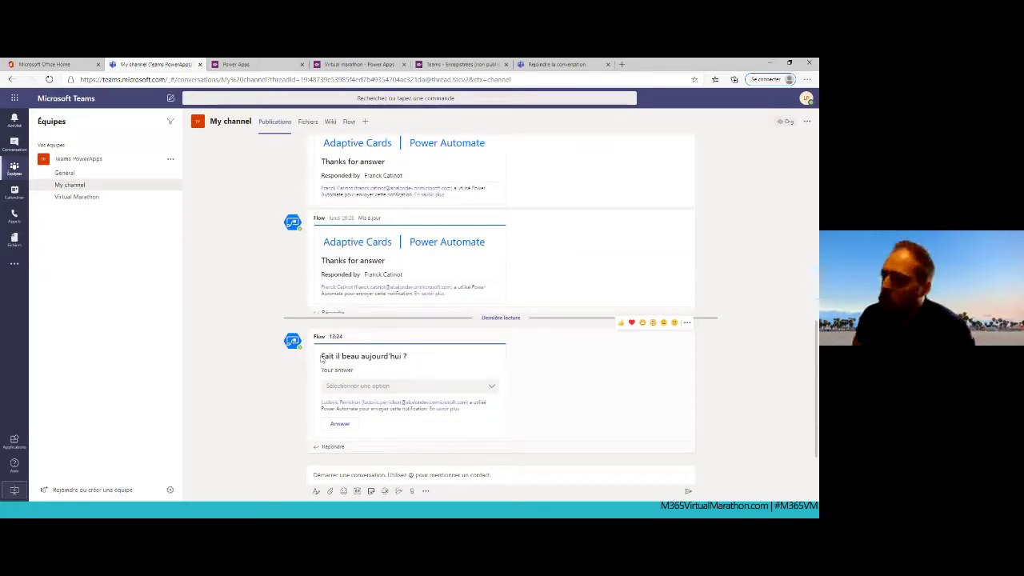
click(390, 387)
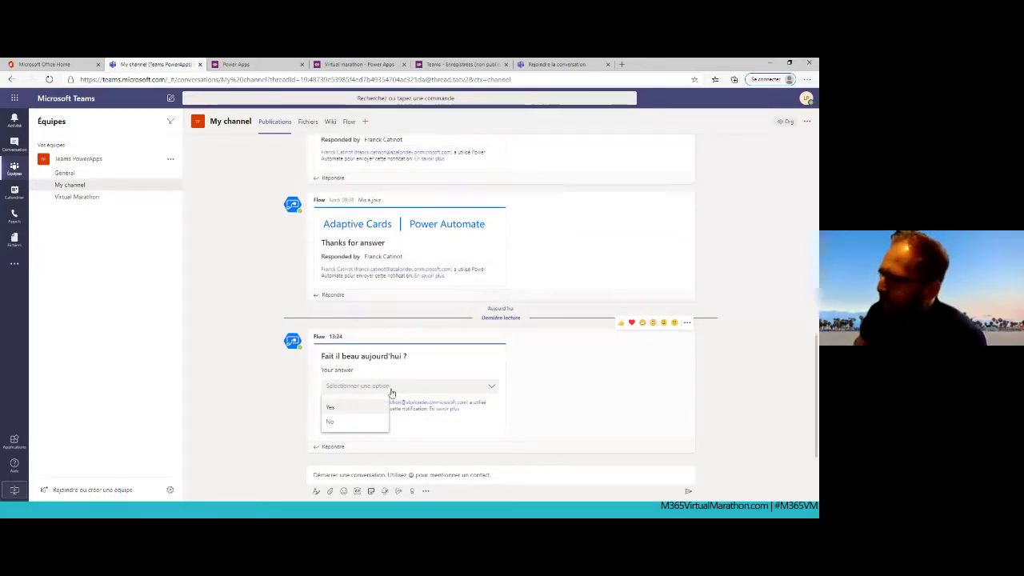
click(345, 409)
click(348, 423)
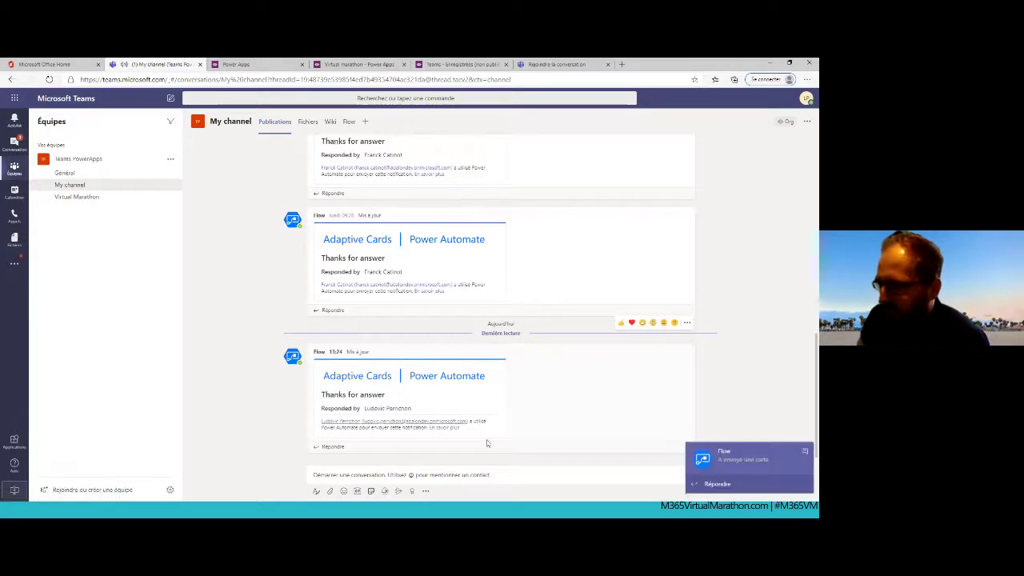
Open the Flow bot chat conversation and read the "Thanks for answer" message.
click(14, 144)
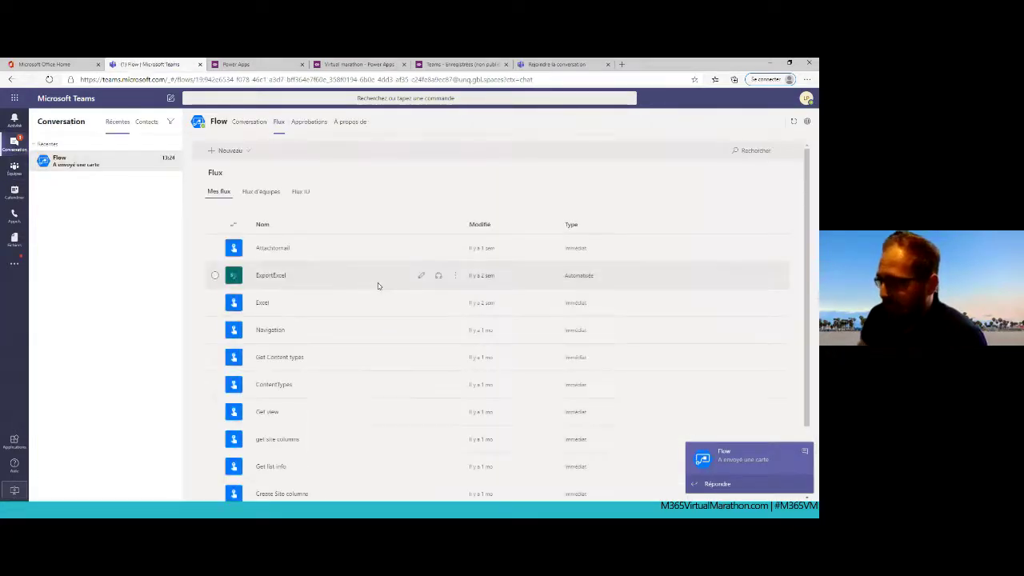
click(72, 168)
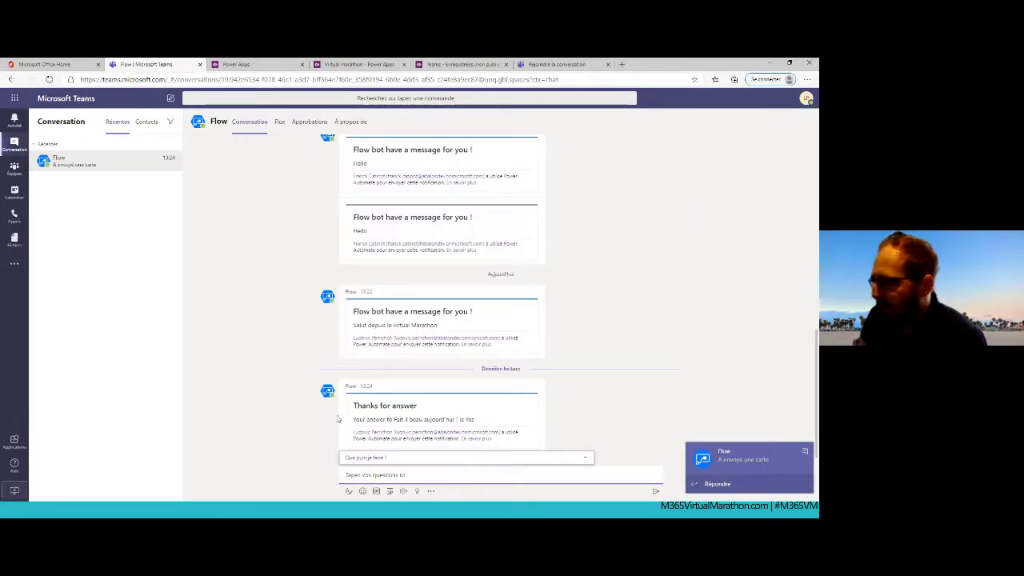
click(386, 419)
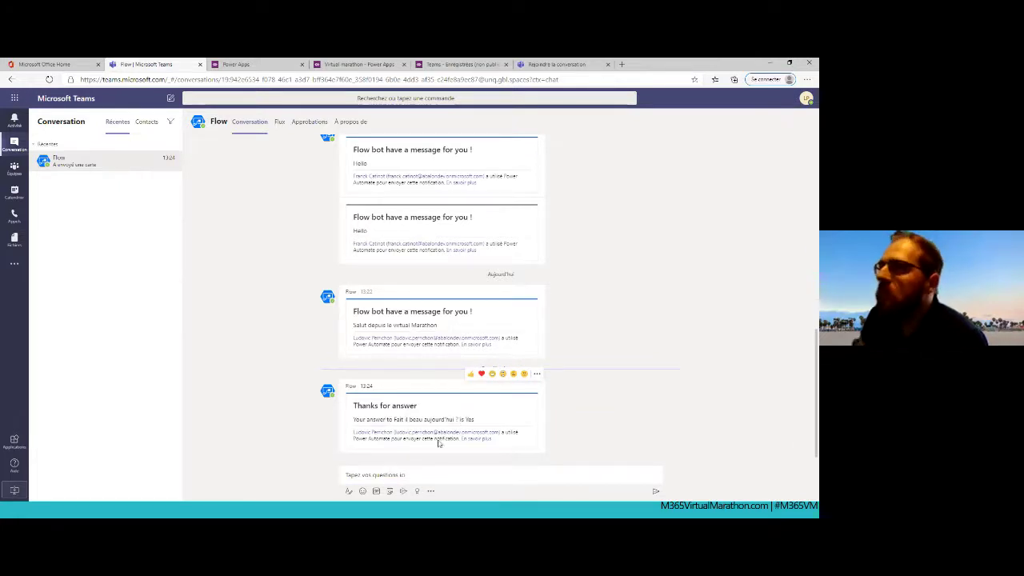
click(261, 65)
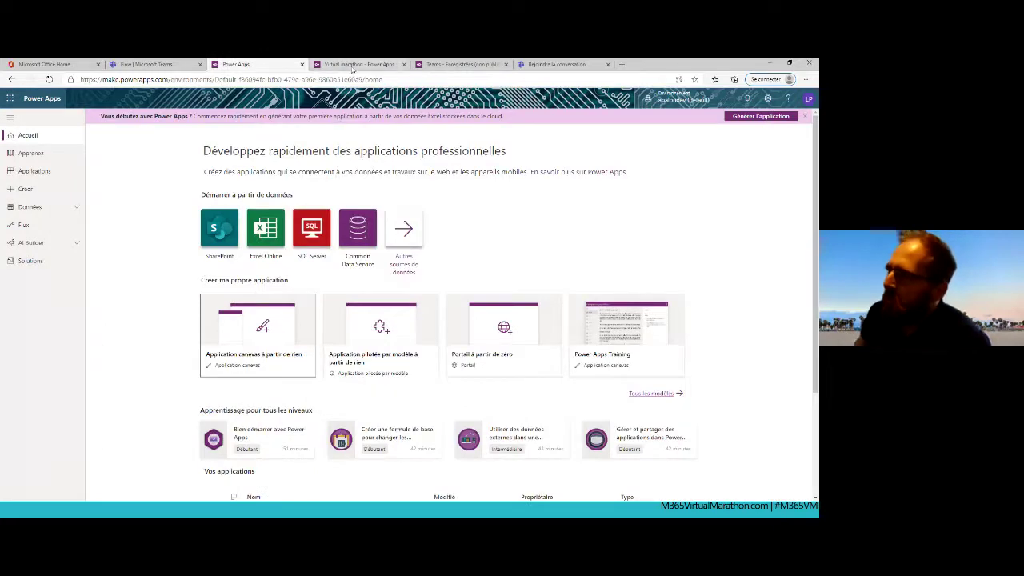
click(148, 64)
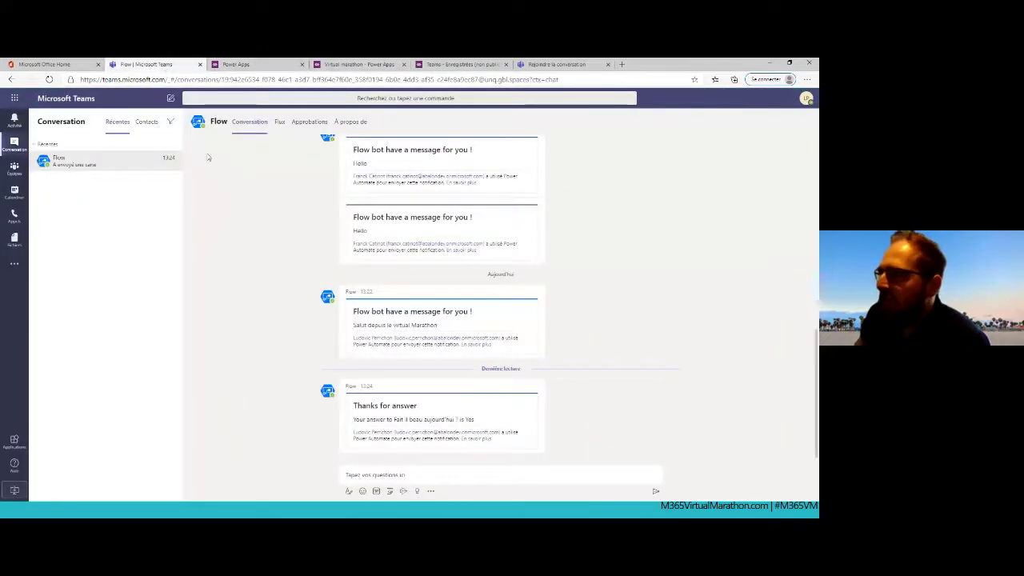
click(309, 124)
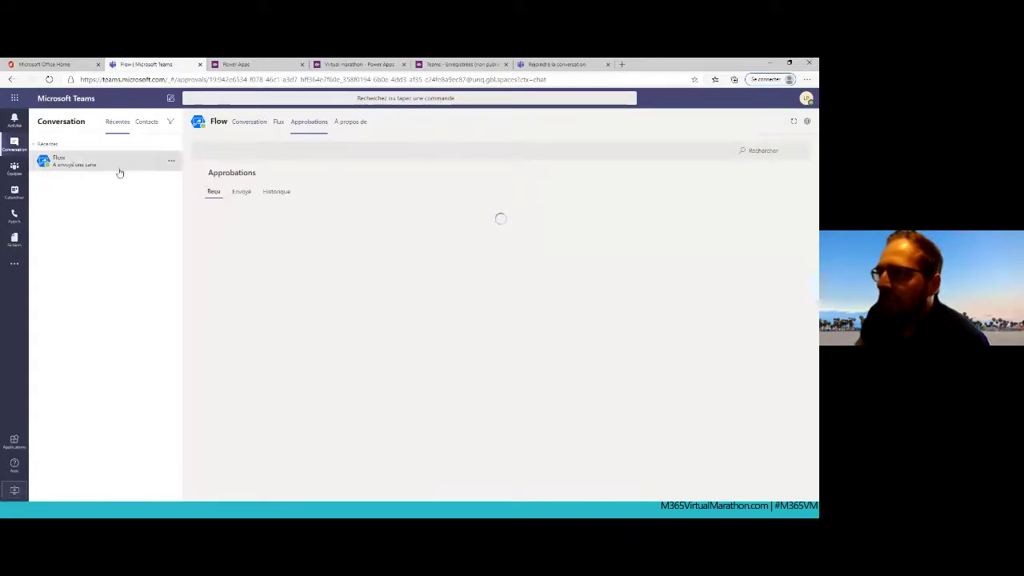
Return to My channel's list of flows and open FlowBot Adaptative Card Survey for editing.
click(13, 164)
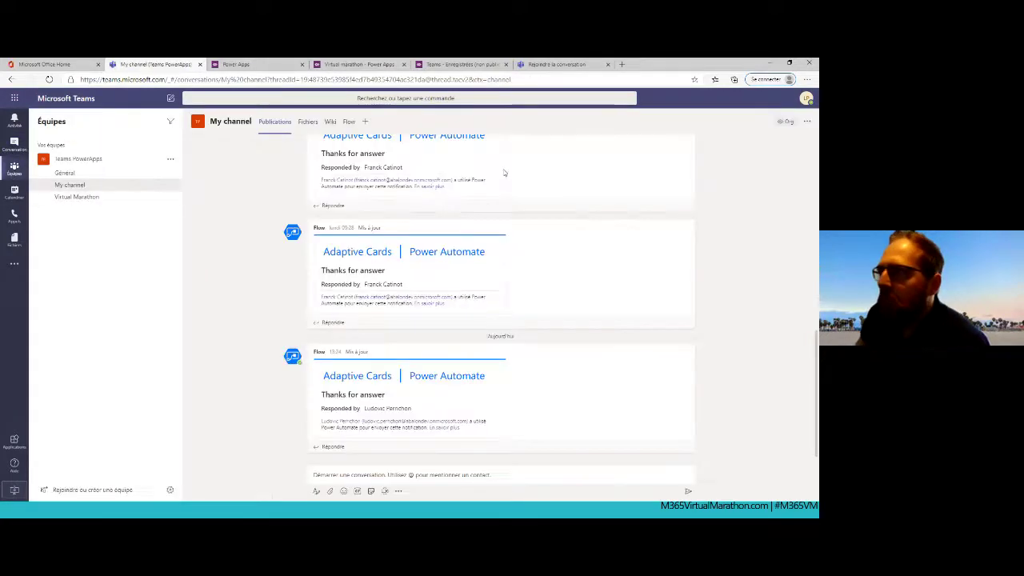
click(349, 125)
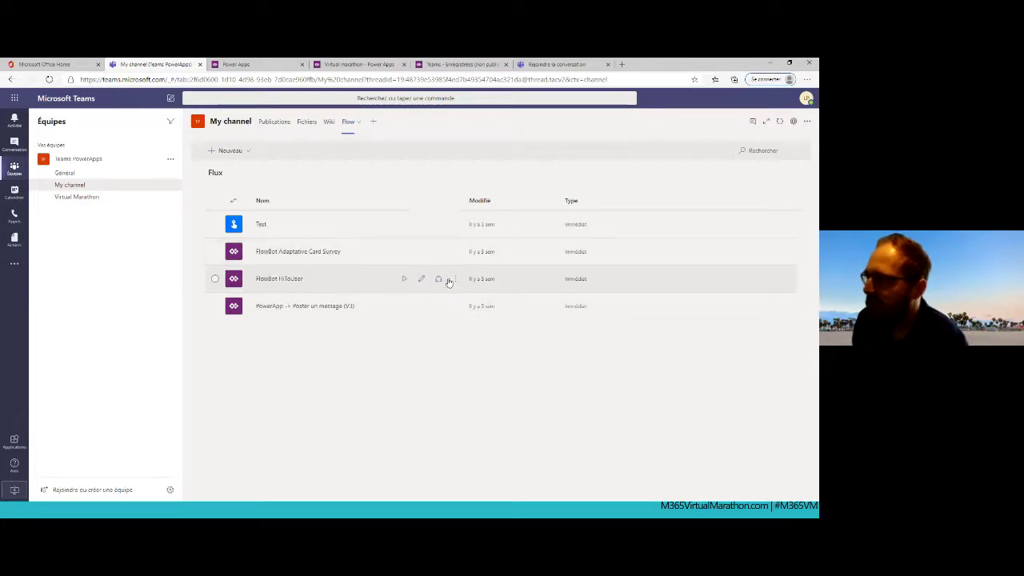
click(423, 253)
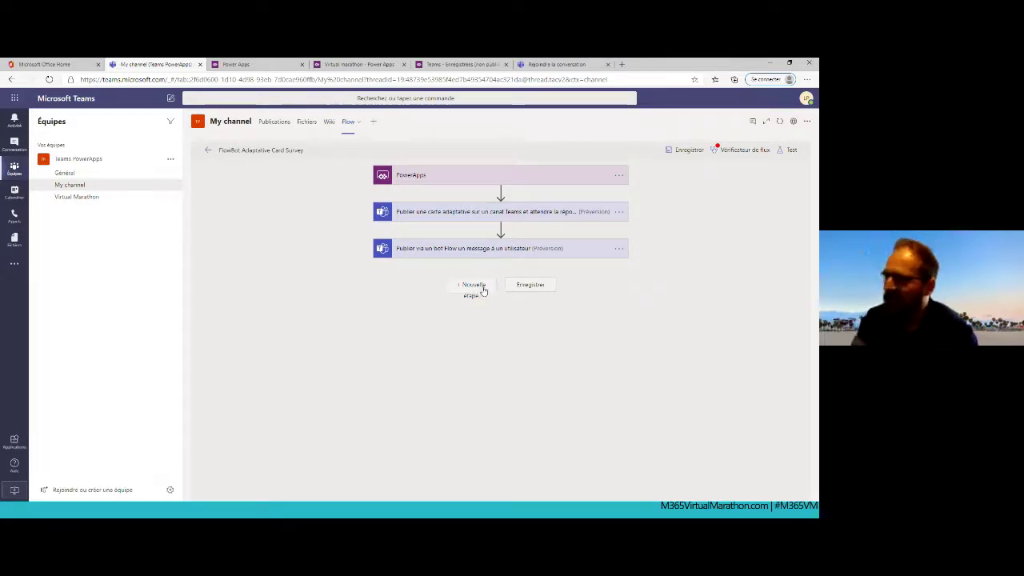
Search for Powerapps actions and add "Répondre à une instance PowerApp ou à un flux" as the flow's last step.
click(477, 293)
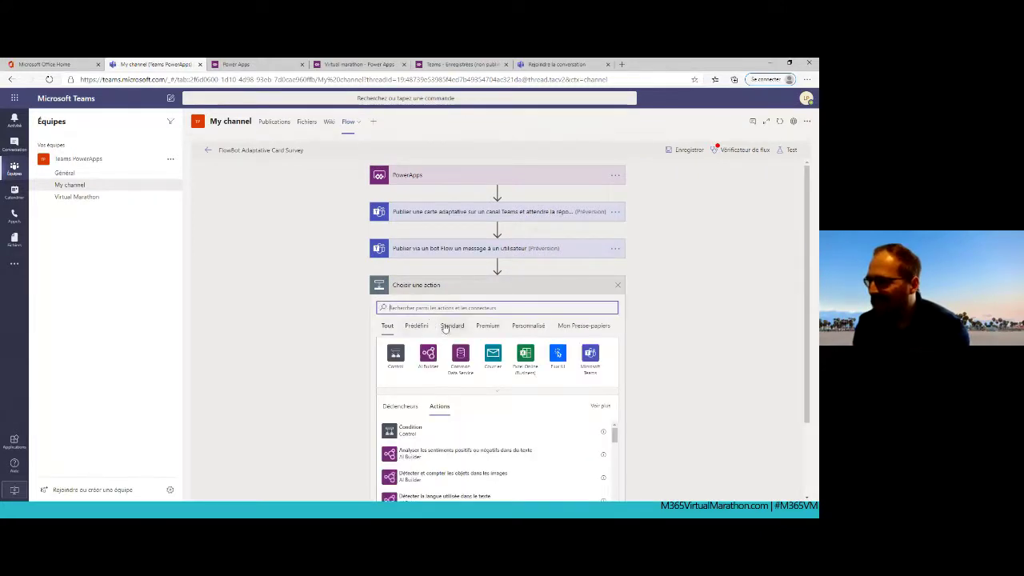
text(Re)
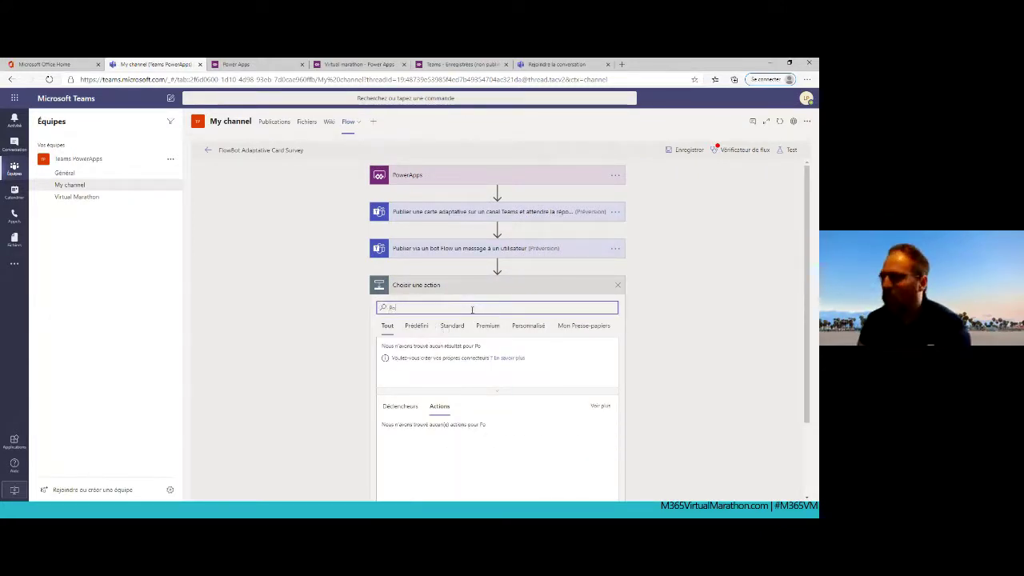
text(werapps)
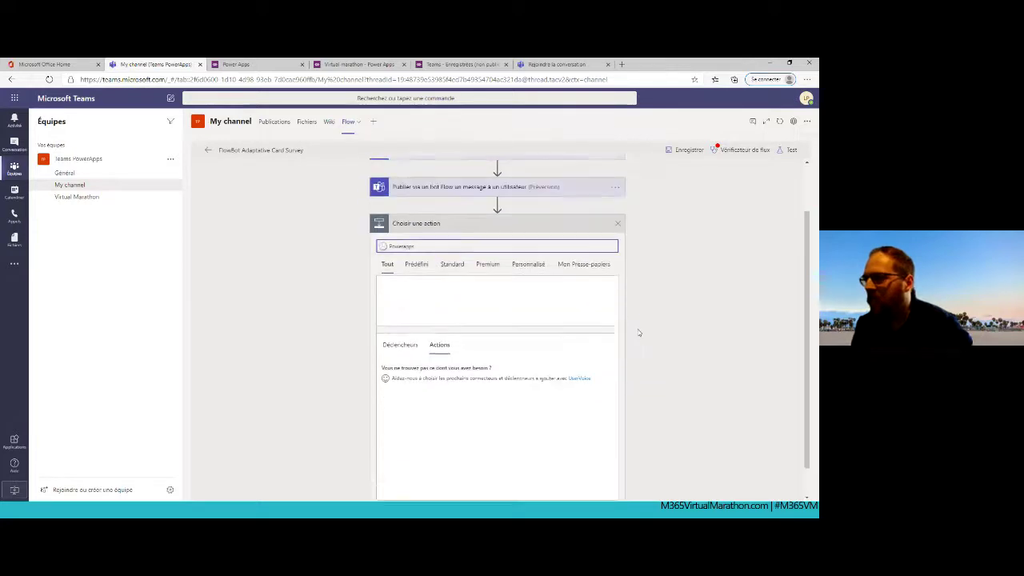
scroll(638, 333, down, 1)
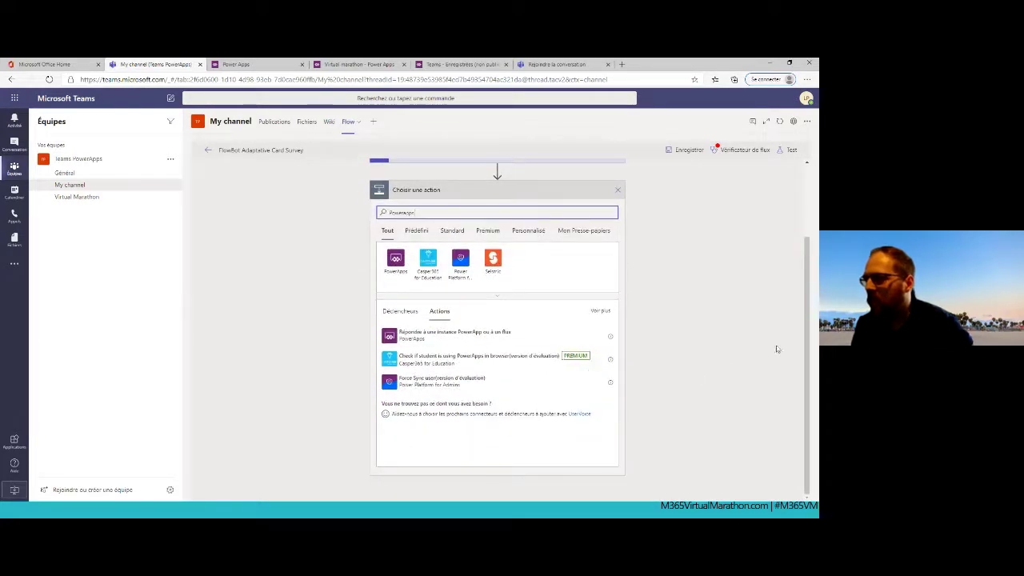
click(465, 336)
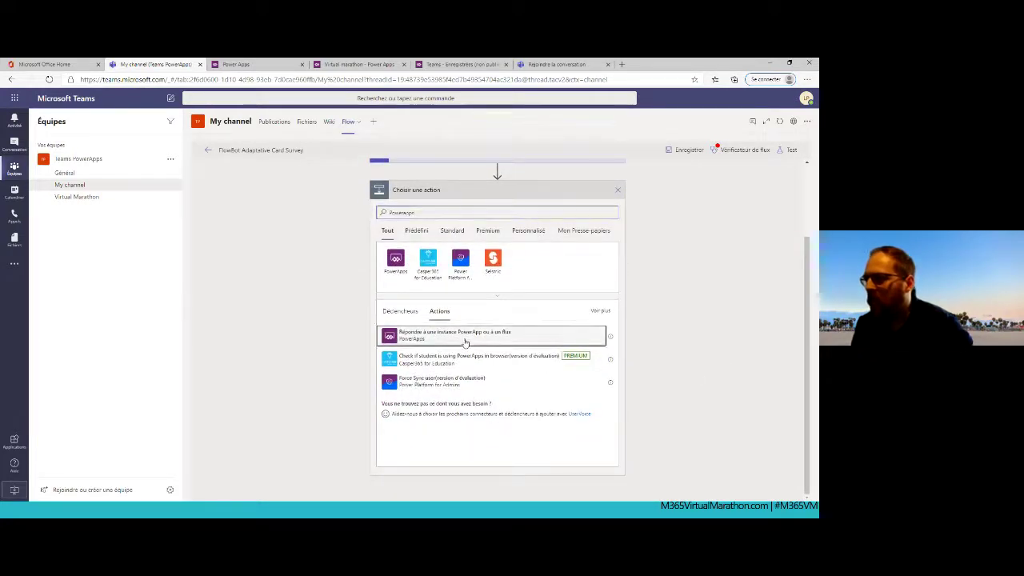
Add a text output titled "answer" to the PowerApp response action.
click(412, 310)
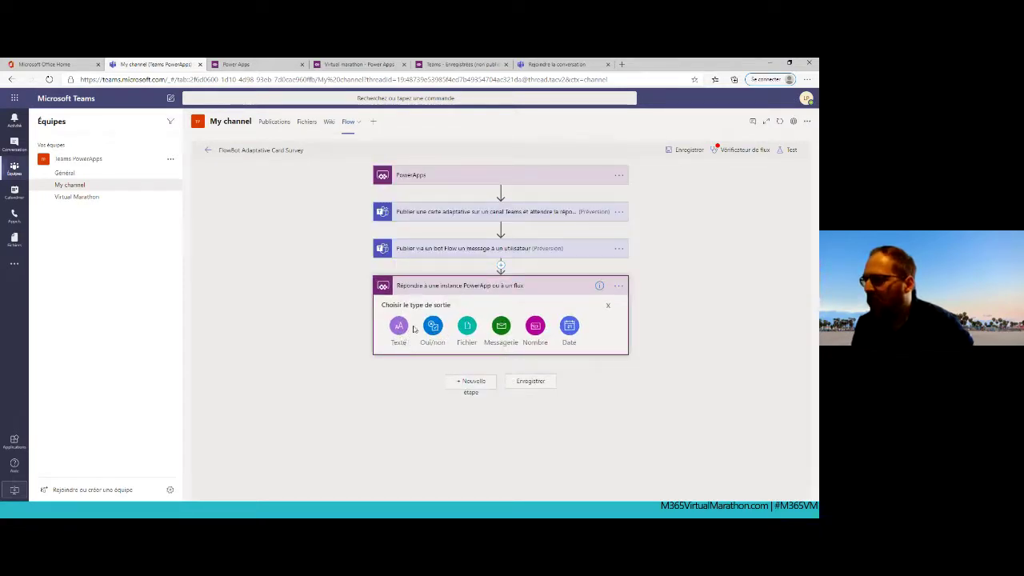
click(400, 327)
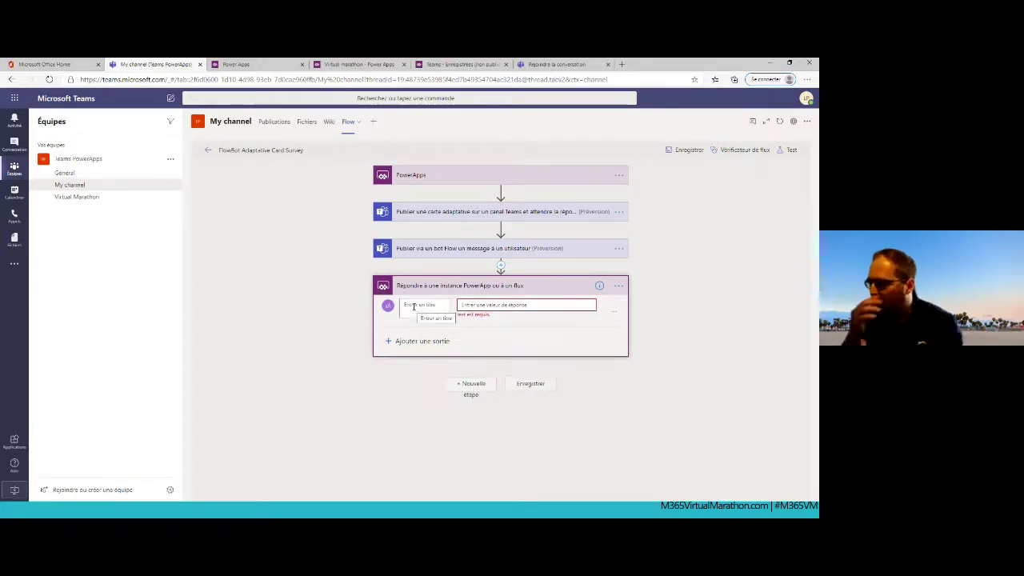
click(414, 305)
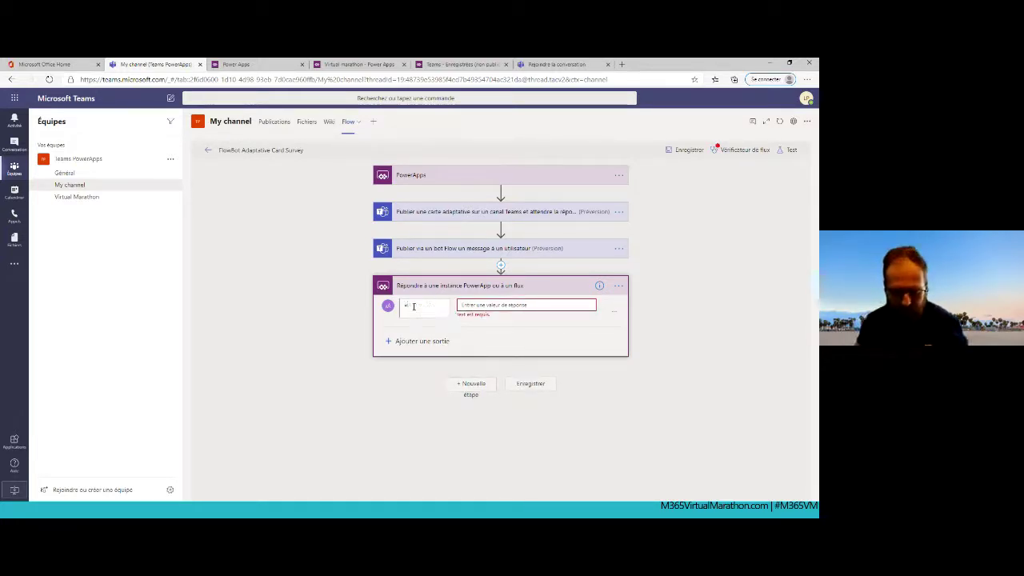
text(answer)
Expand the Flow bot message-to-user action and copy the body/data/answer token from its message for the answer output.
click(493, 305)
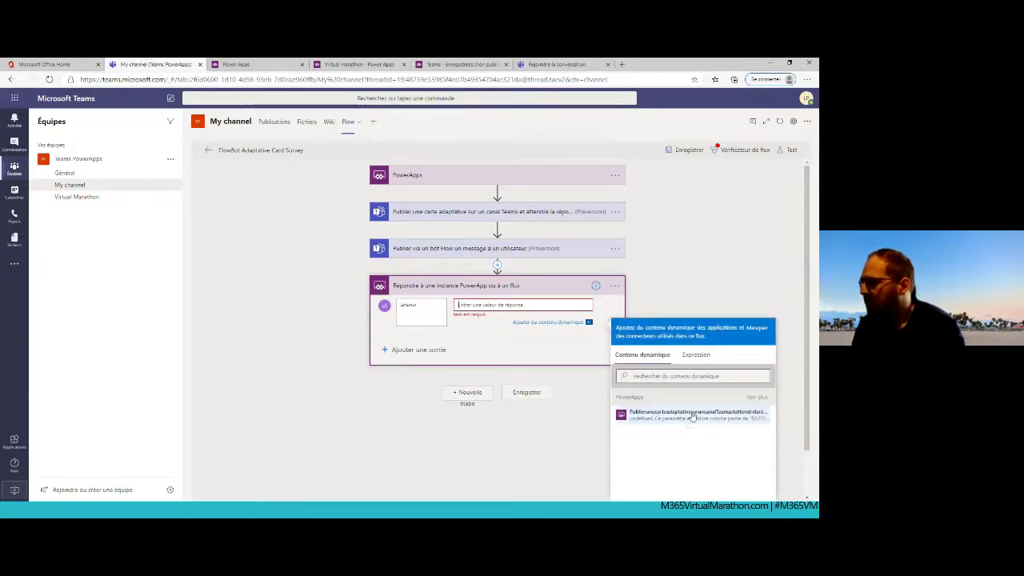
scroll(689, 422, down, 1)
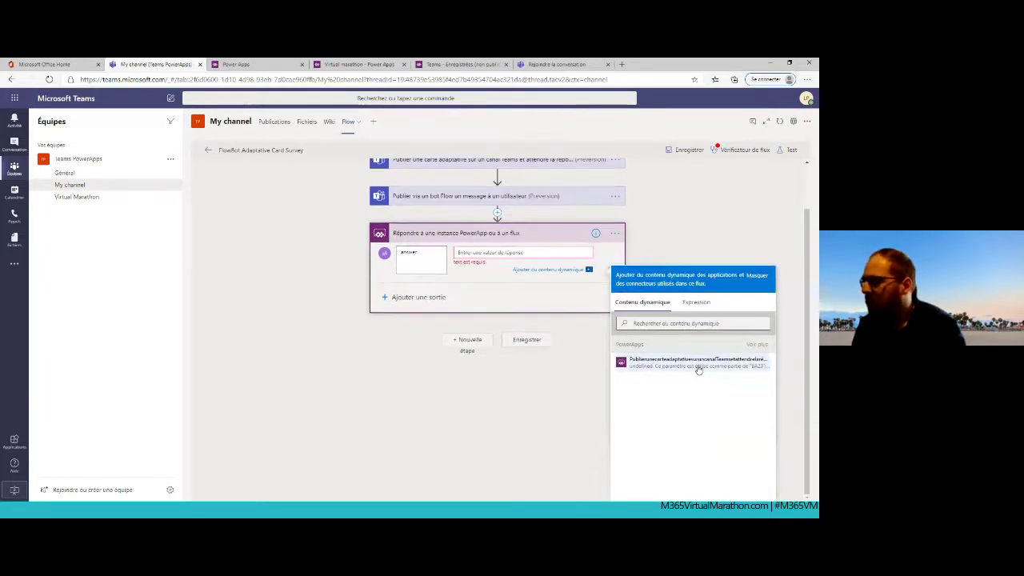
click(552, 196)
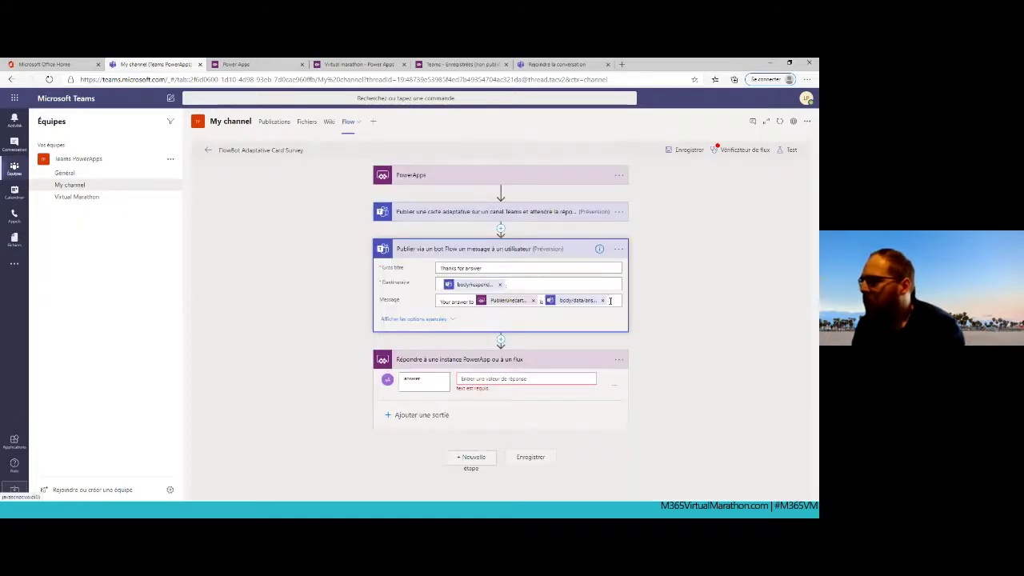
click(565, 306)
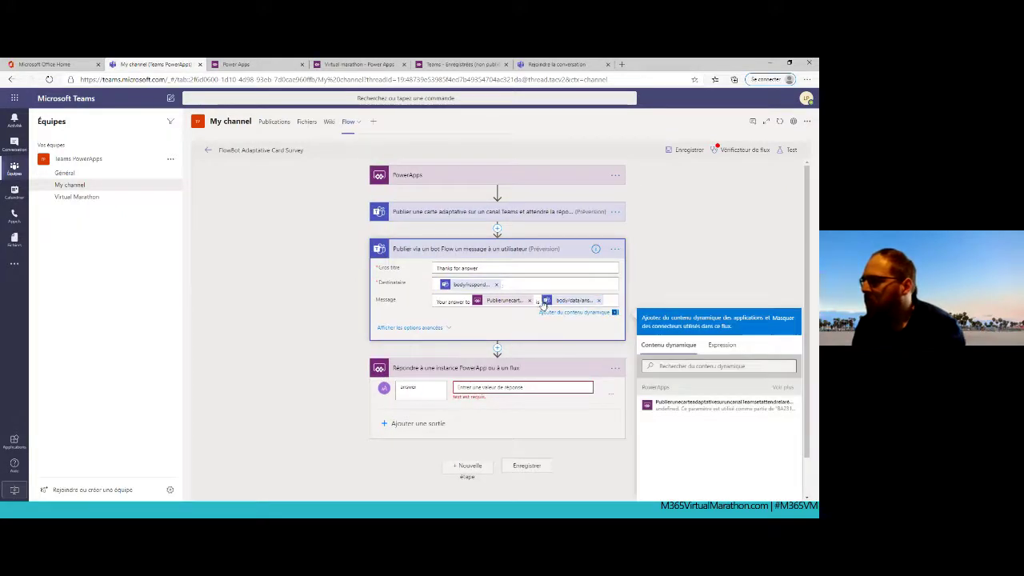
triple_click(543, 302)
click(543, 301)
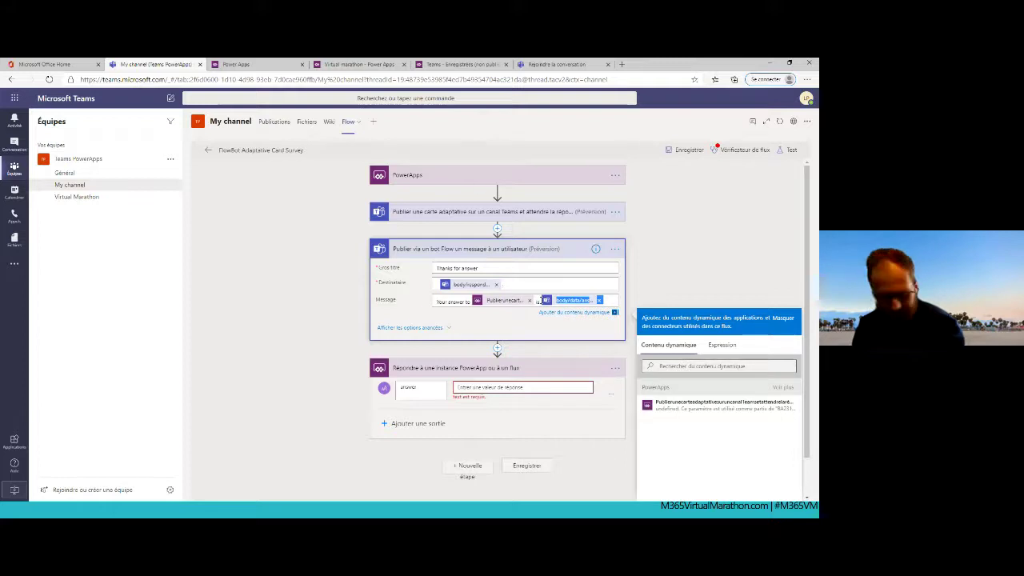
Try to paste the copied token directly as the answer output's response value and clear the field again.
click(505, 387)
text(@{outputs('Publier une carte adaptative sur un canal Teams et attendre la réponse')?['body/data/answer']})
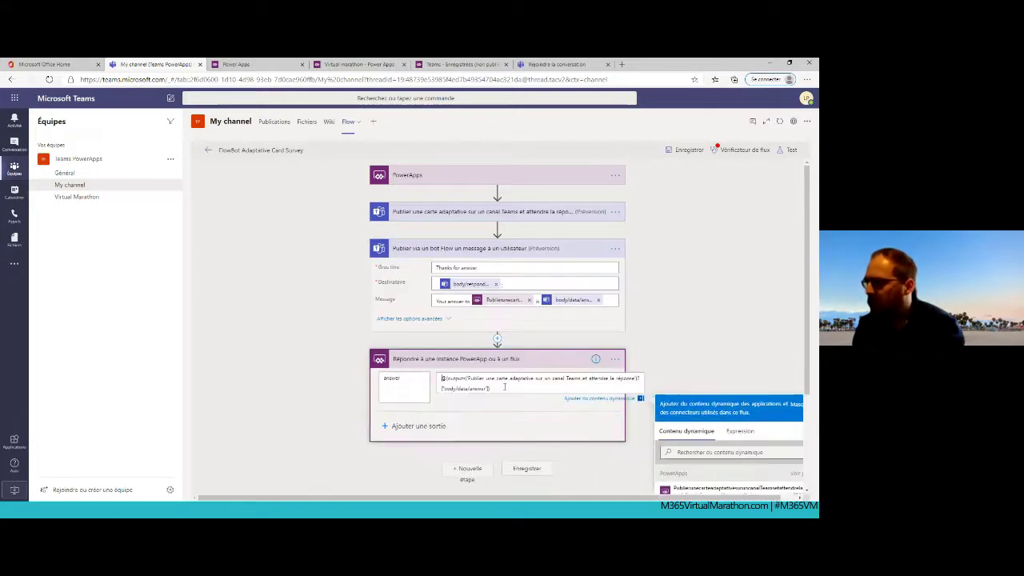
key(ctrl+a)
key(BackSpace)
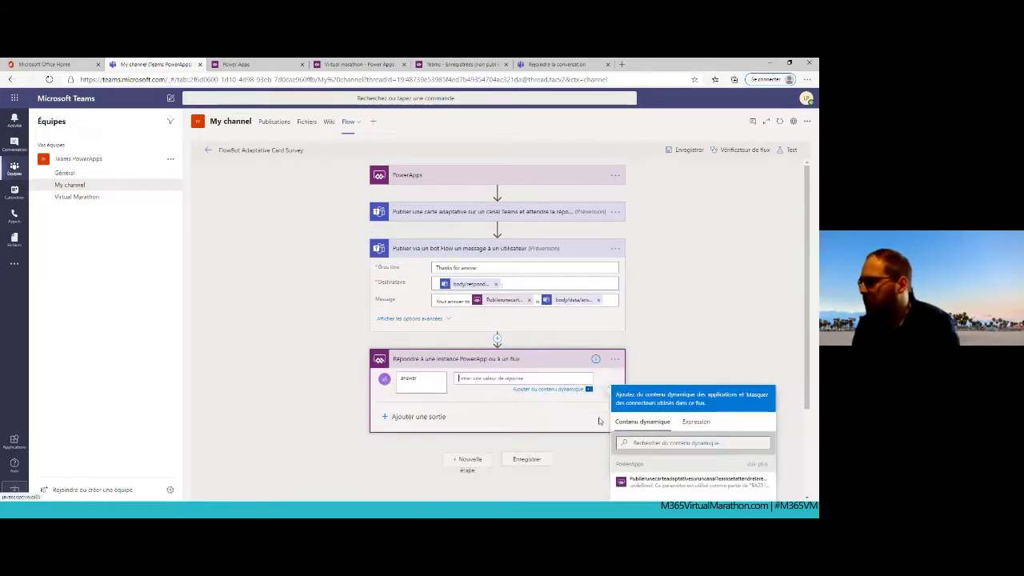
Set the answer output's value to an outputs() expression built from the copied adaptive card answer token, without its @{ } wrapper.
click(681, 431)
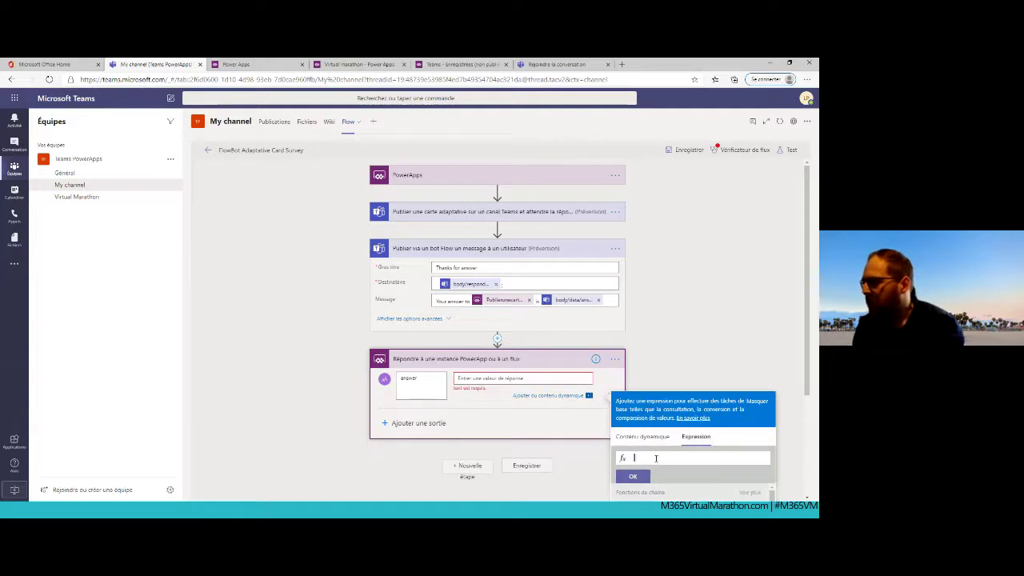
key(ctrl+v)
key(ctrl+a)
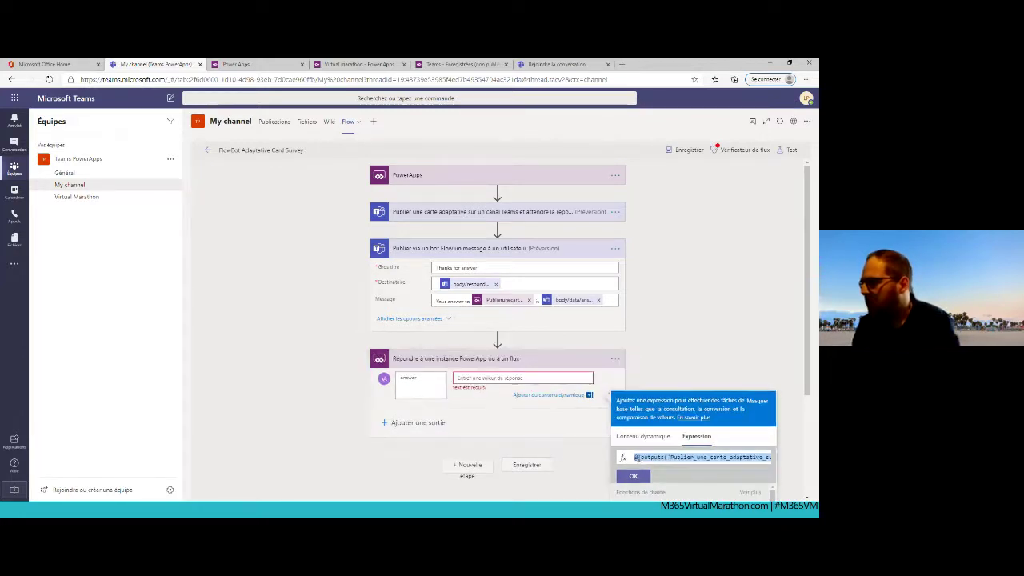
click(652, 460)
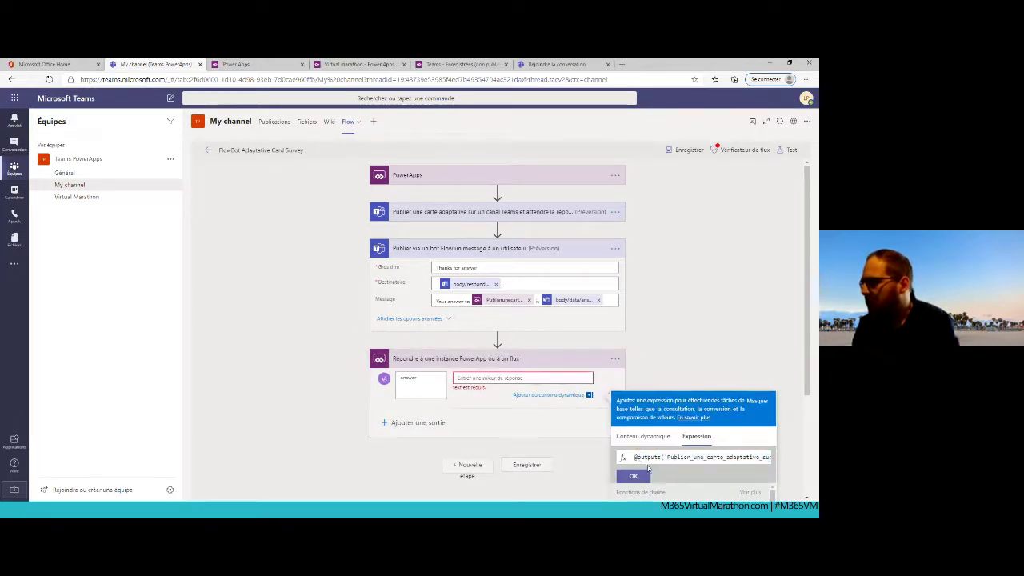
click(633, 476)
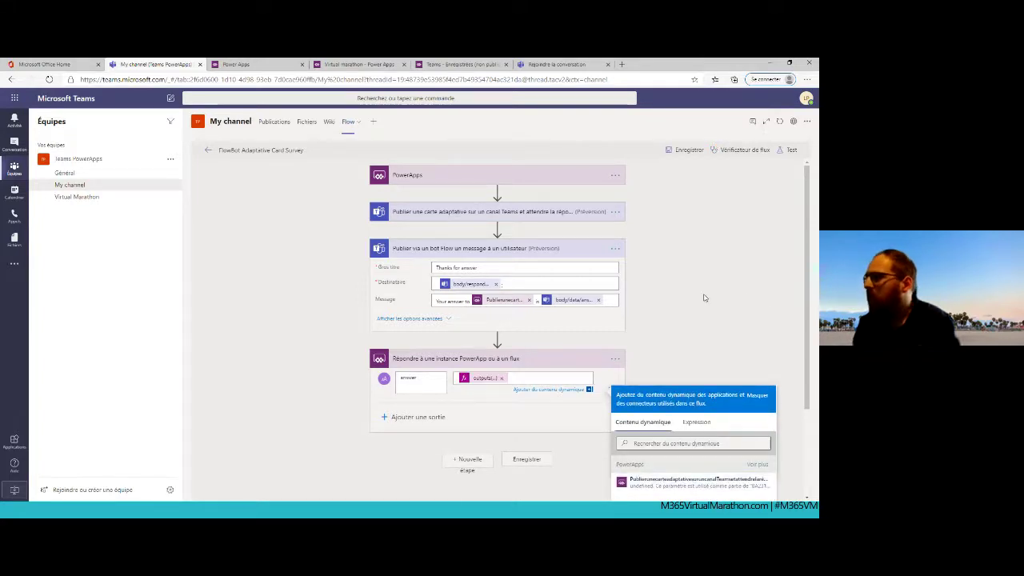
click(782, 322)
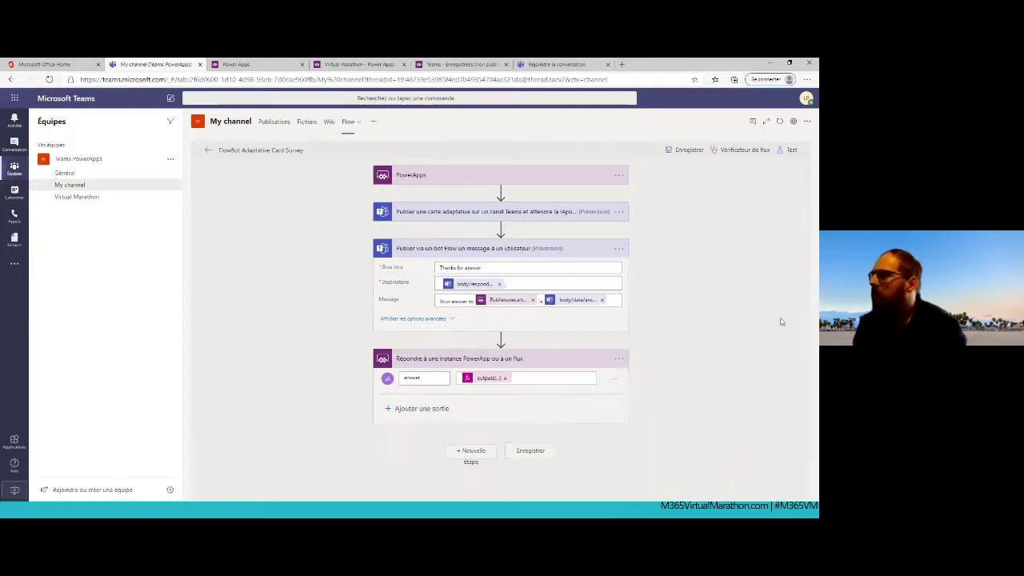
Save the FlowBot Adaptive Card Survey flow, switch to the Teams app in Power Apps and exit its preview.
click(680, 152)
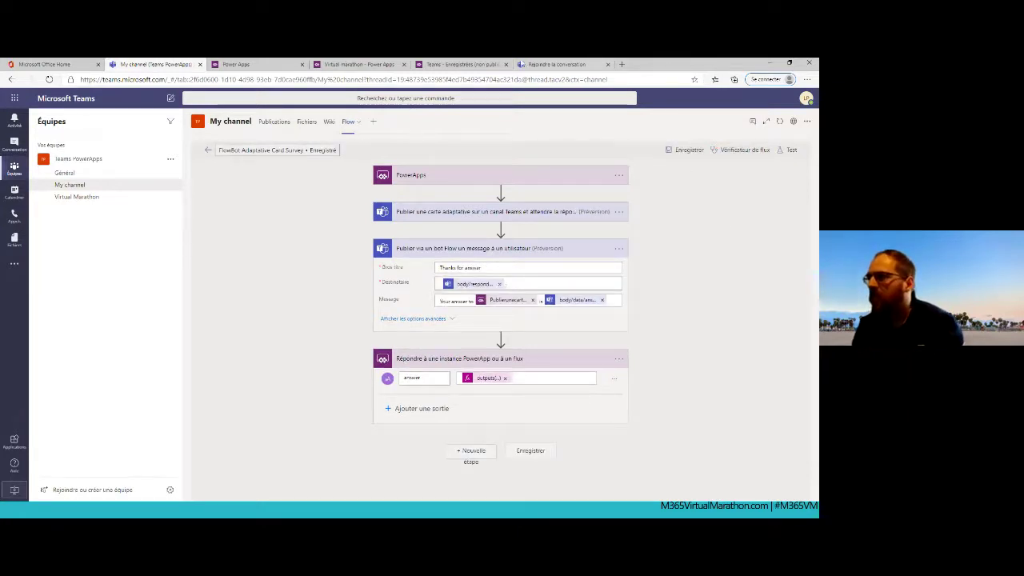
click(475, 67)
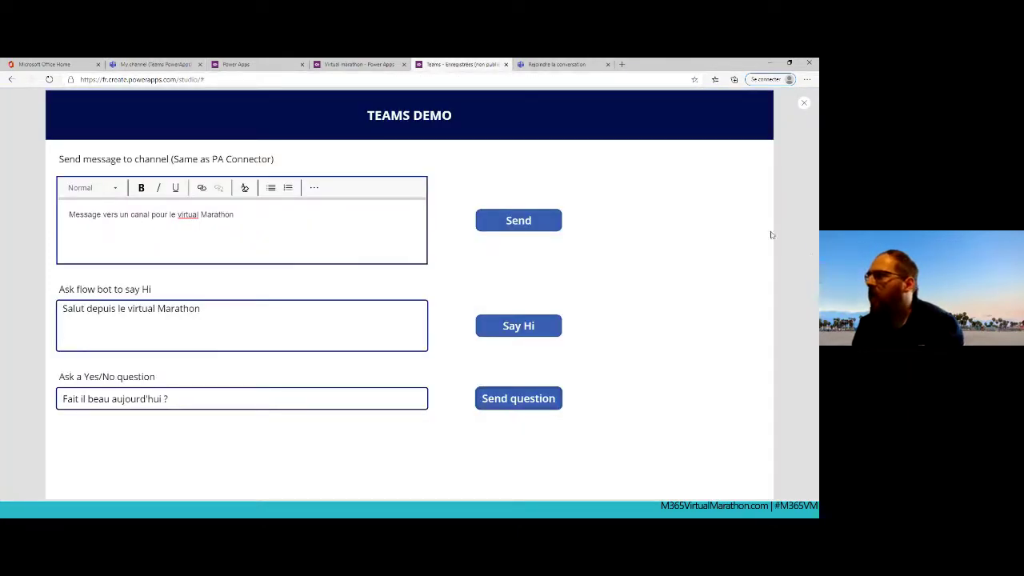
click(805, 103)
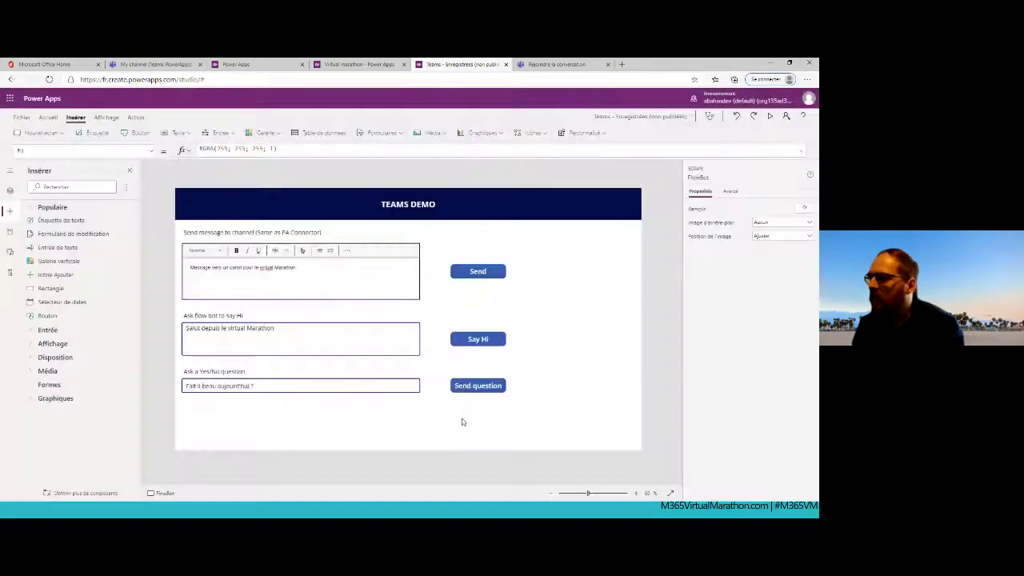
Wrap the Send question button's OnSelect formula as UpdateContext({answer : FlowBotAdaptativeCardSurvey.Run(tiFlowBotSendQuestions.Text).answer}).
click(479, 386)
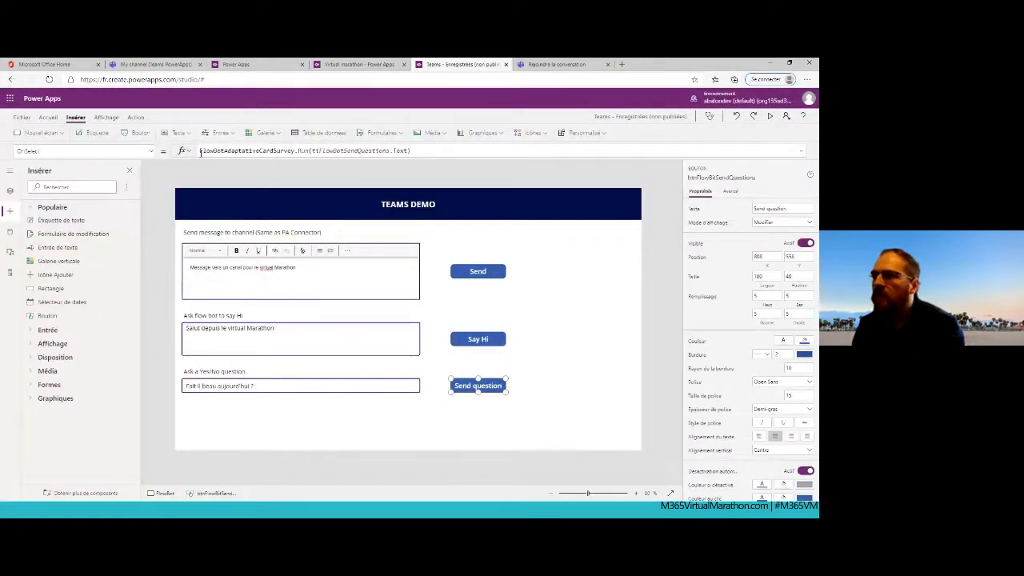
click(237, 152)
text(UpdateC)
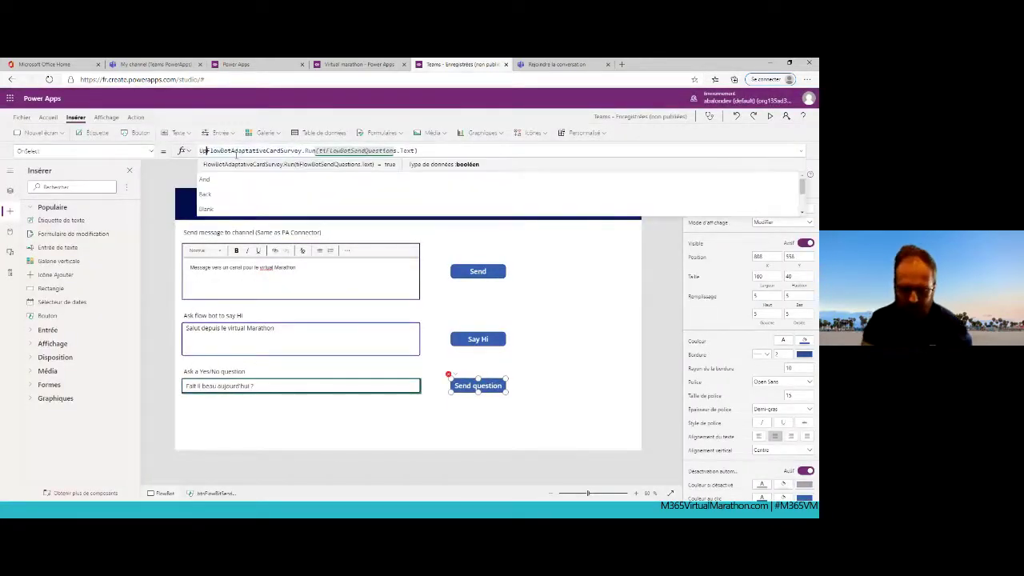
text(ontext)
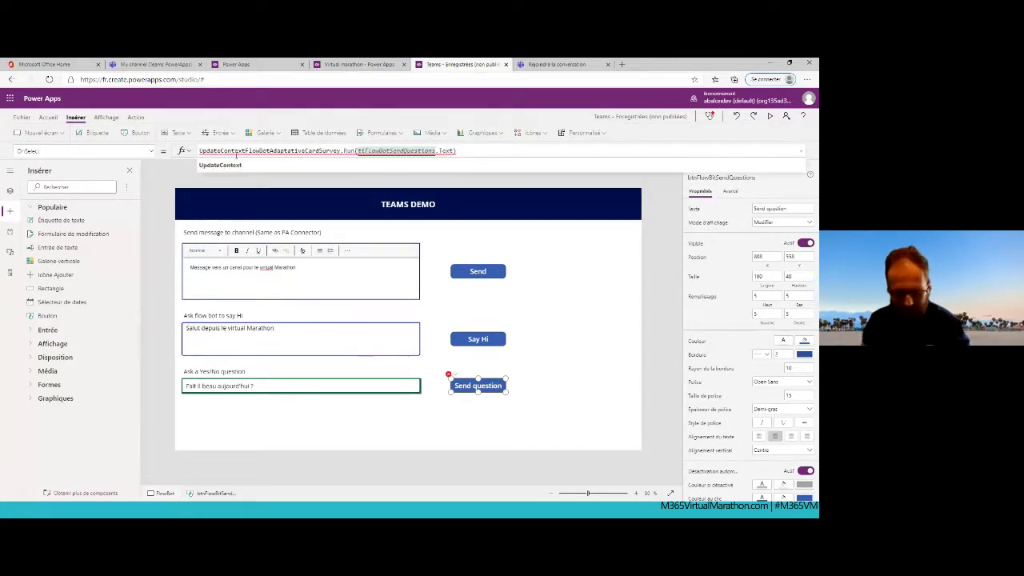
text(({)
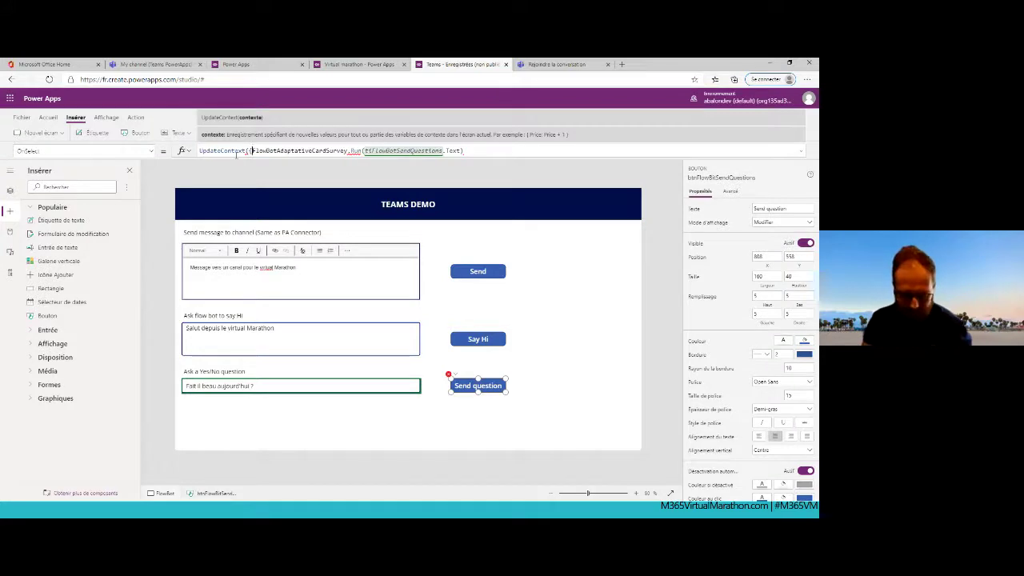
text(answer)
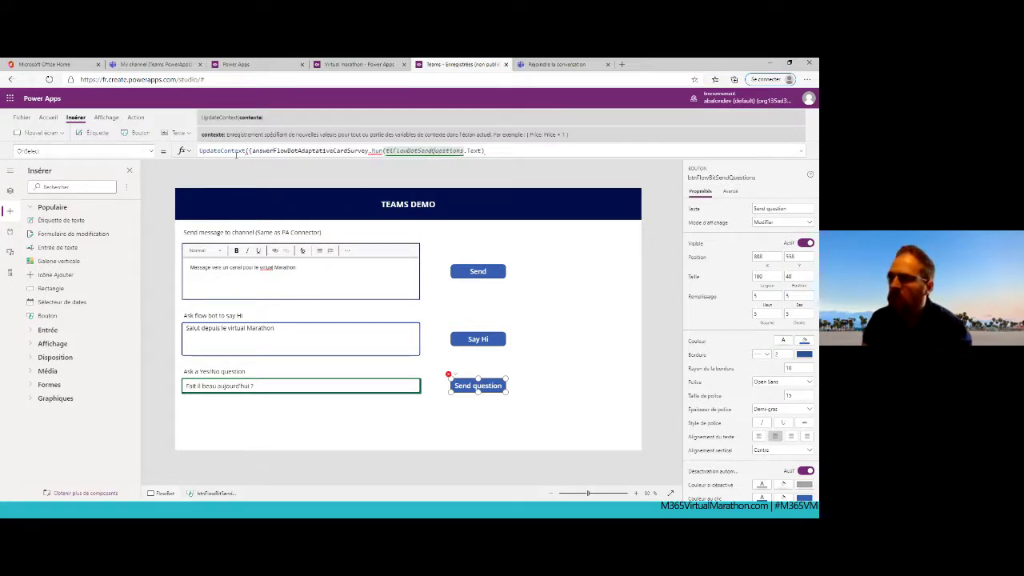
text( :)
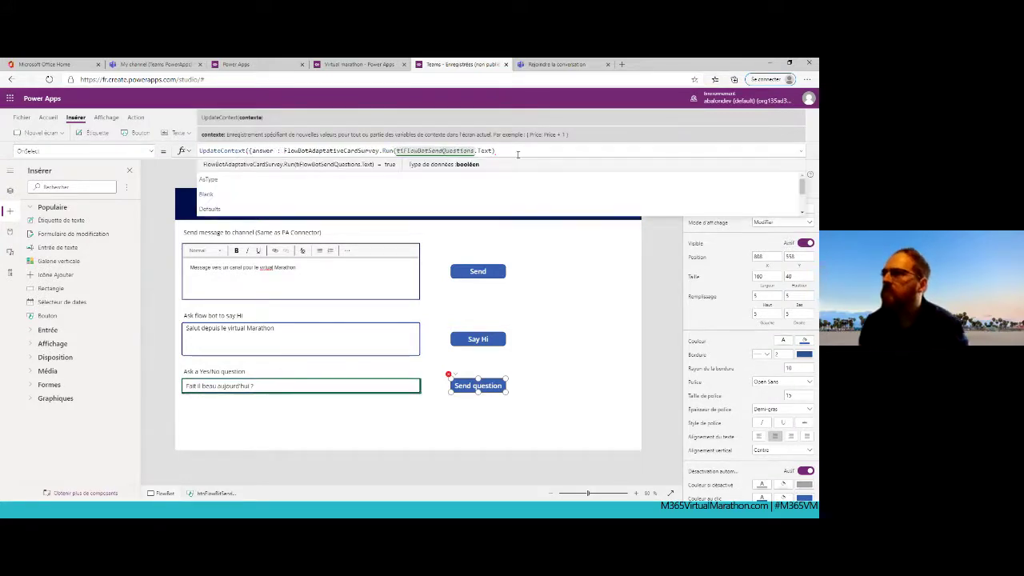
click(539, 147)
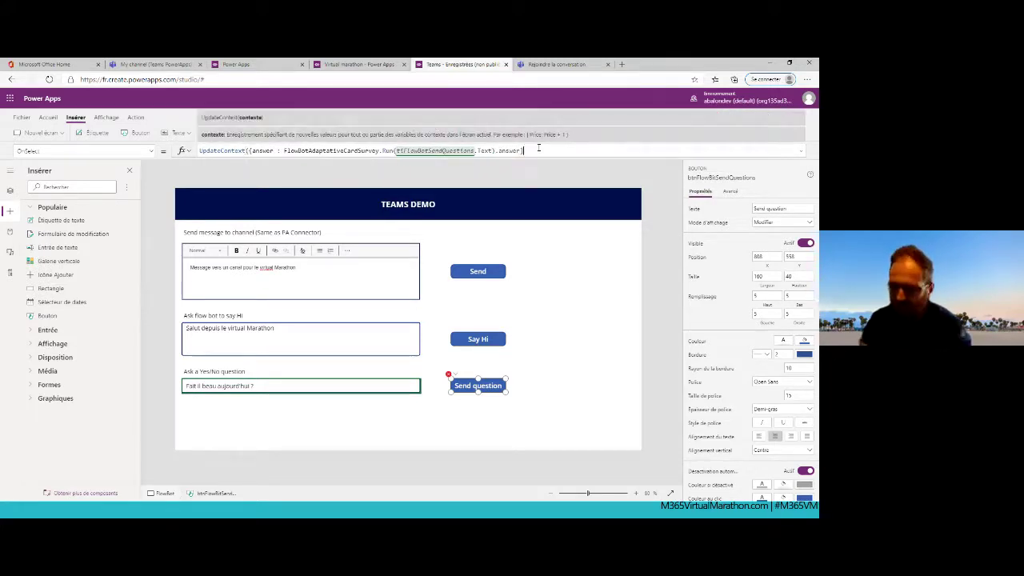
click(338, 174)
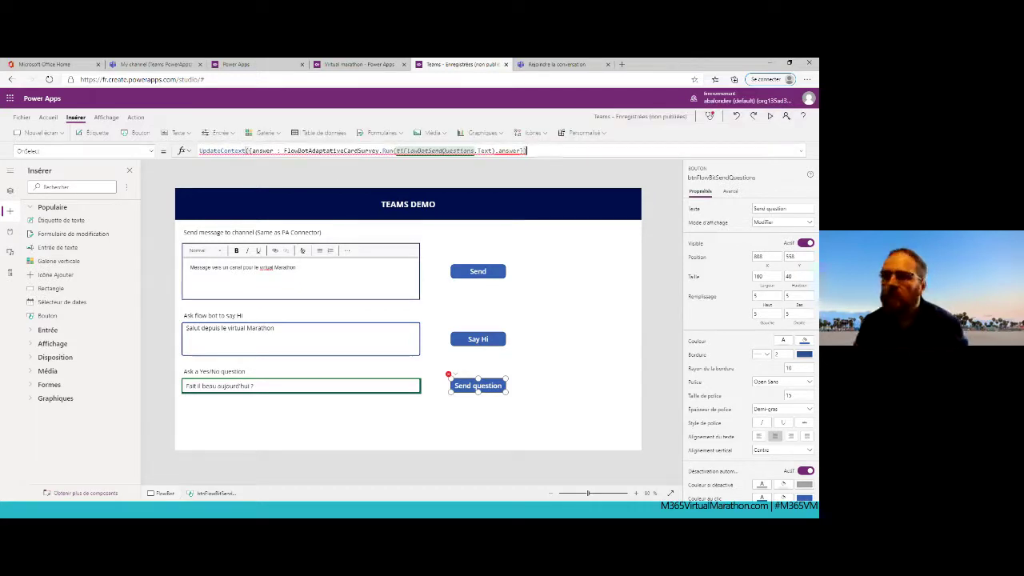
Examine the app's data sources, save status and the Send question button's formula for the cause of the formula error.
click(10, 231)
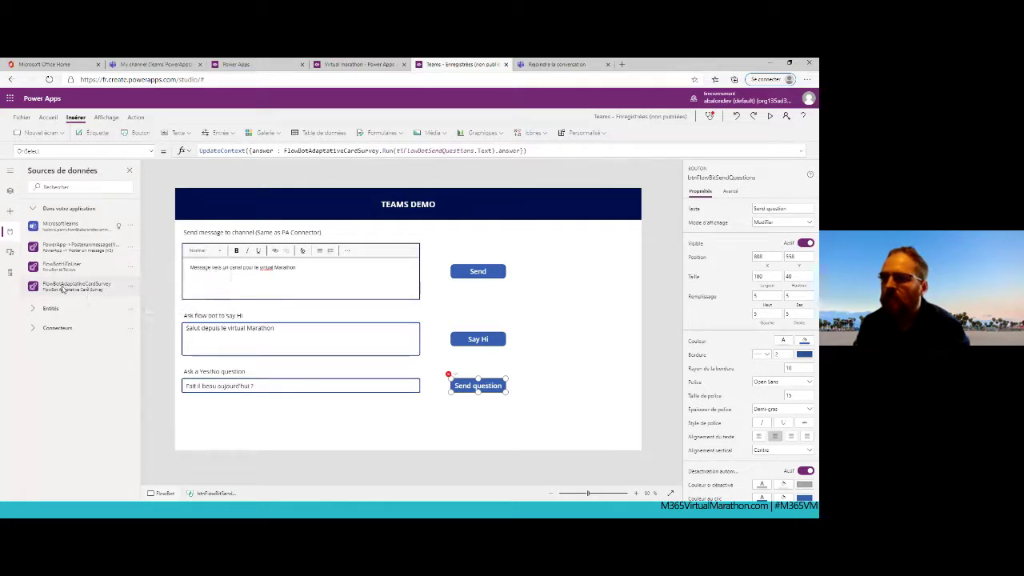
click(549, 149)
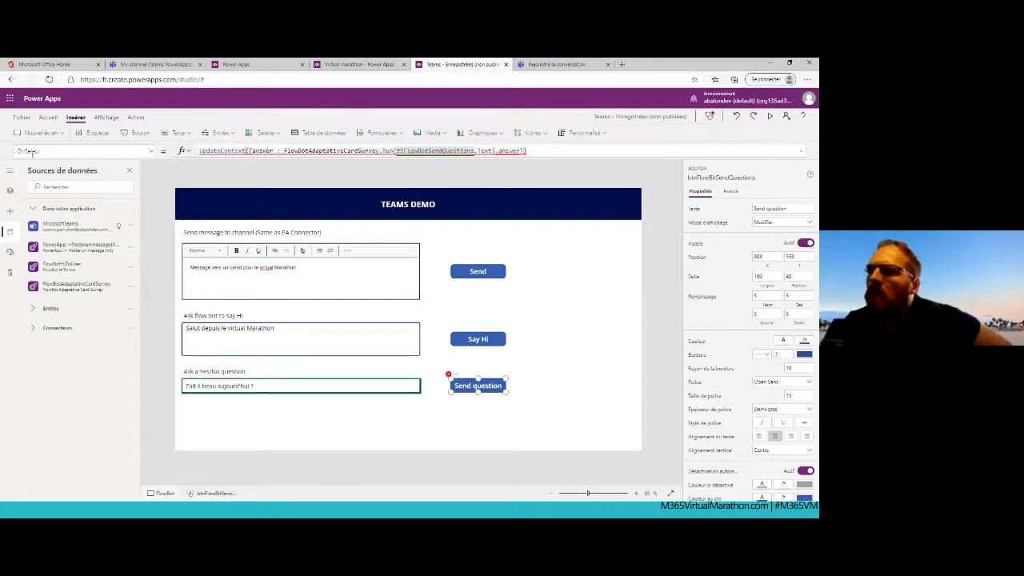
click(24, 120)
click(104, 246)
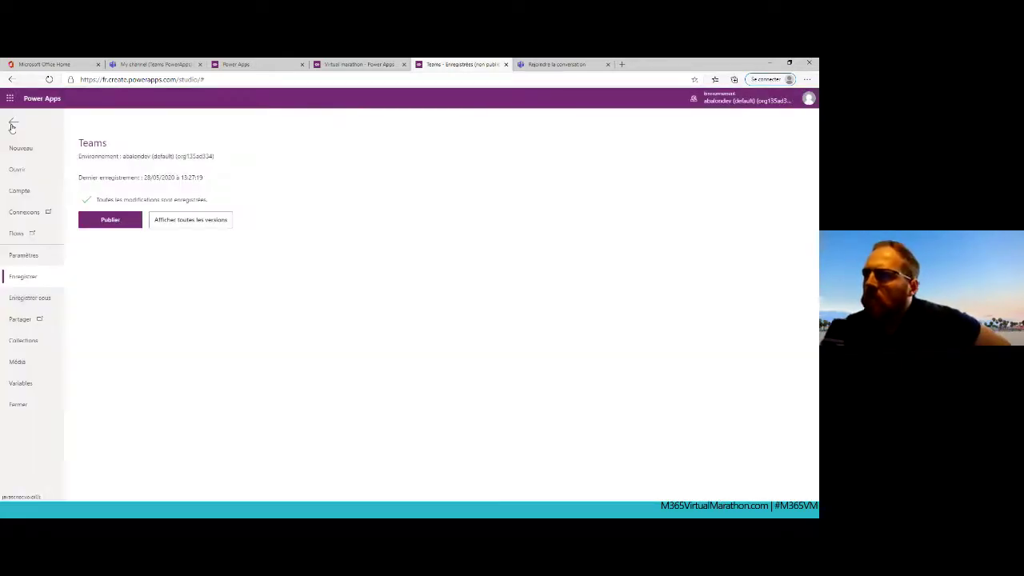
click(12, 124)
click(474, 385)
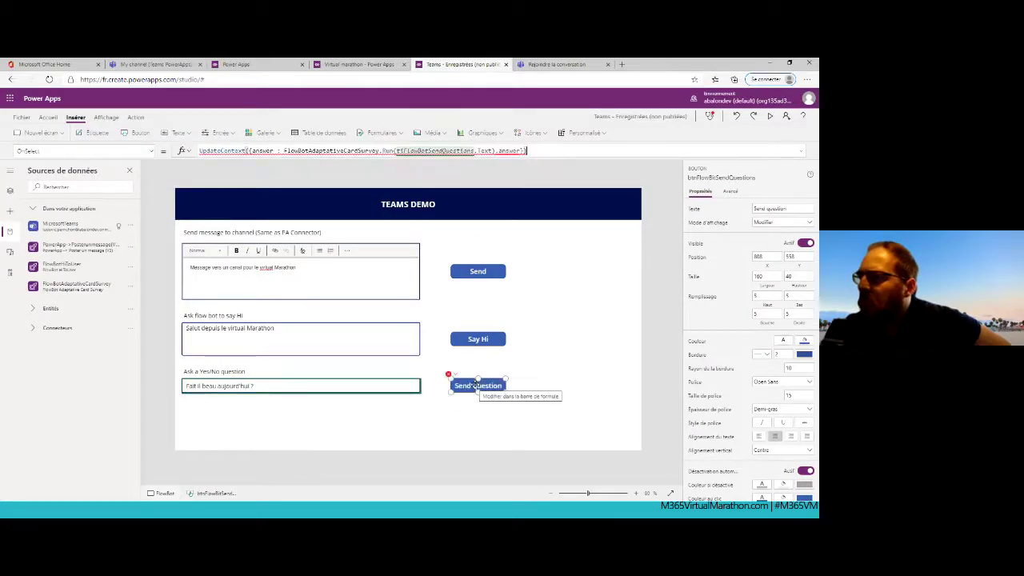
mouse_move(311, 154)
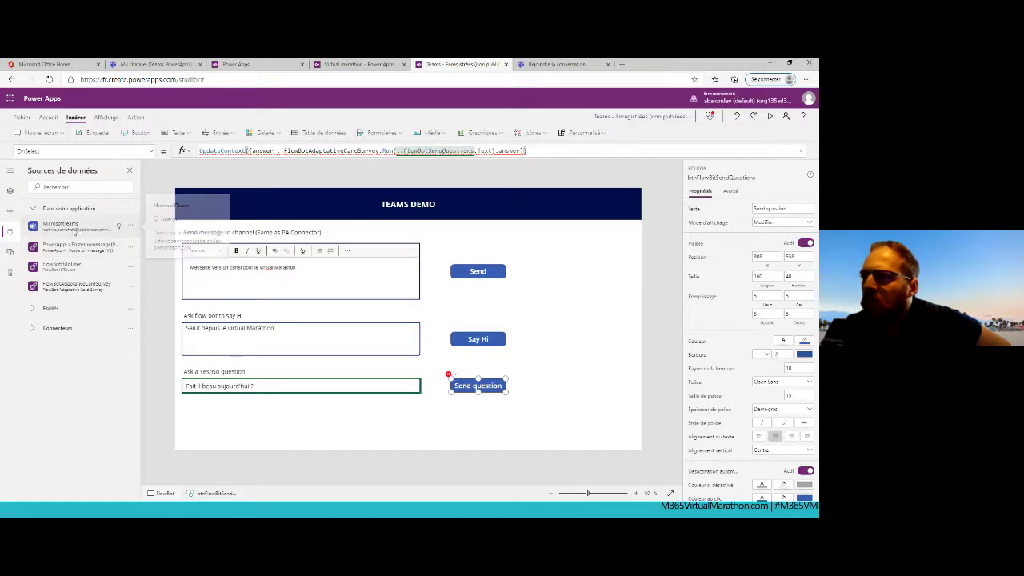
mouse_move(79, 237)
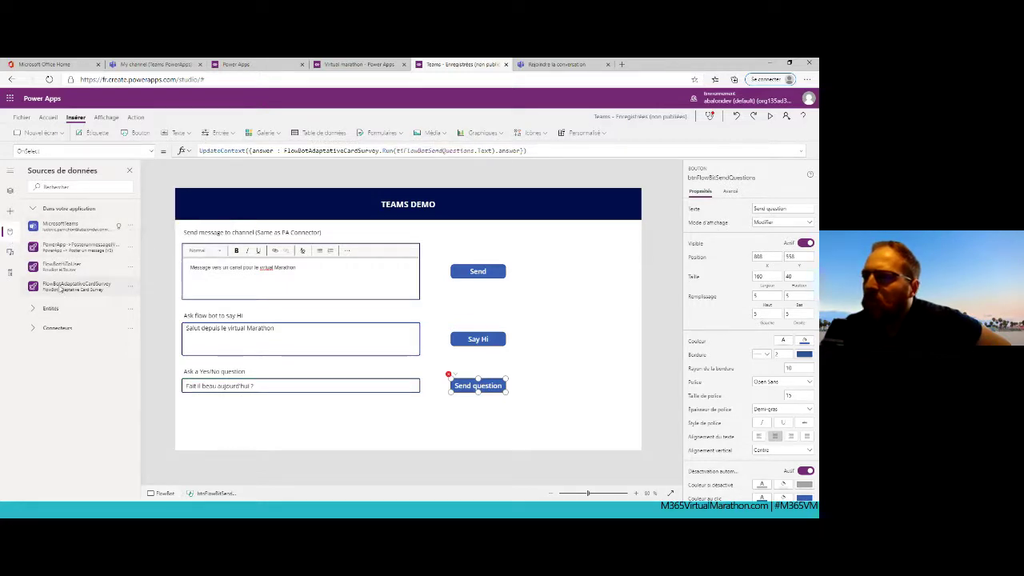
mouse_move(61, 290)
Cut the Send question button's whole OnSelect formula and remove the FlowBotAdaptativeCardSurvey flow from the app's data sources.
click(478, 386)
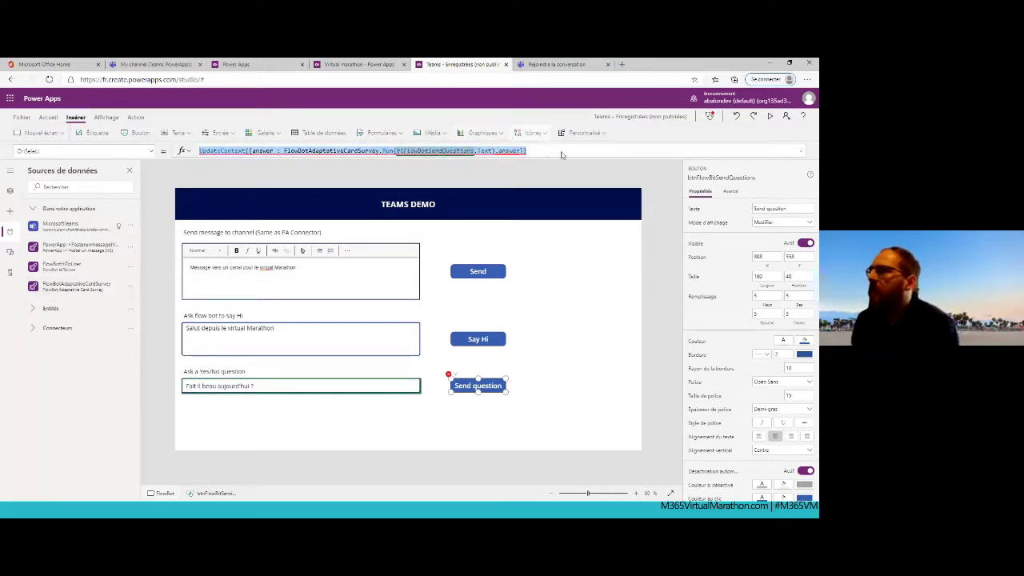
key(ctrl+x)
click(132, 293)
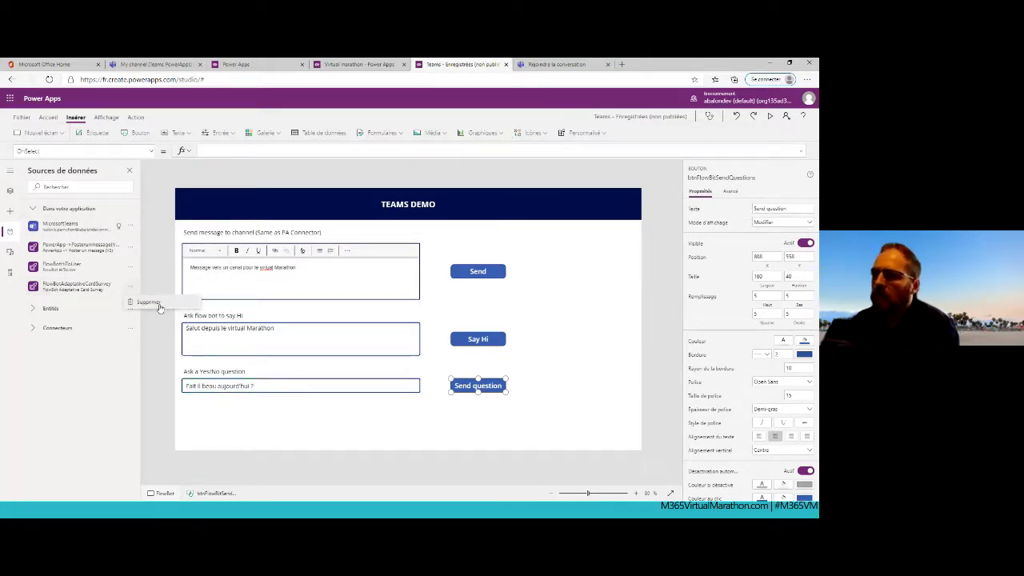
click(148, 303)
Save the flow again in Teams and re-associate FlowBot Adaptive Card Survey with the Send question button in Power Apps.
click(197, 68)
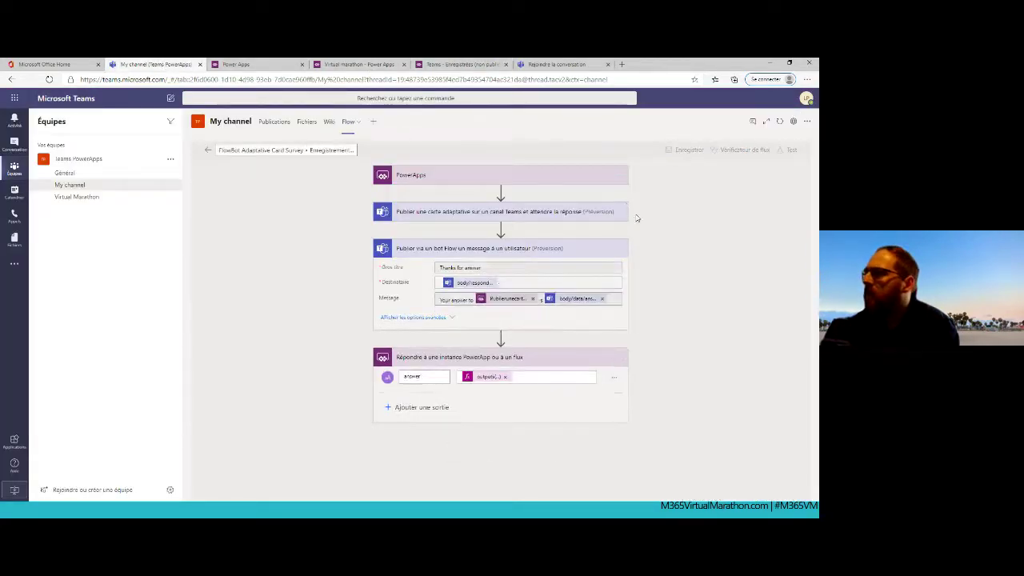
click(459, 66)
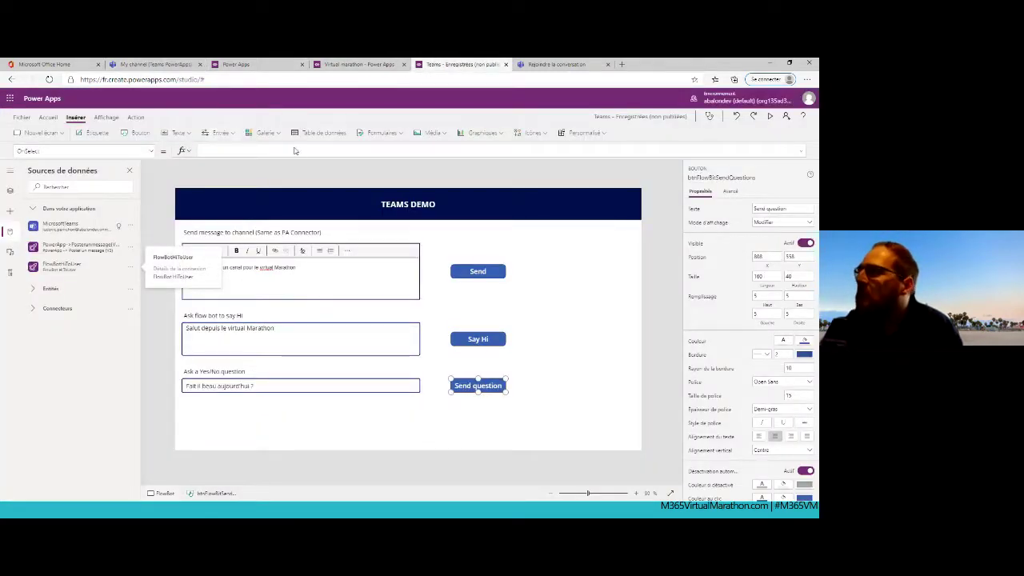
click(106, 116)
click(136, 117)
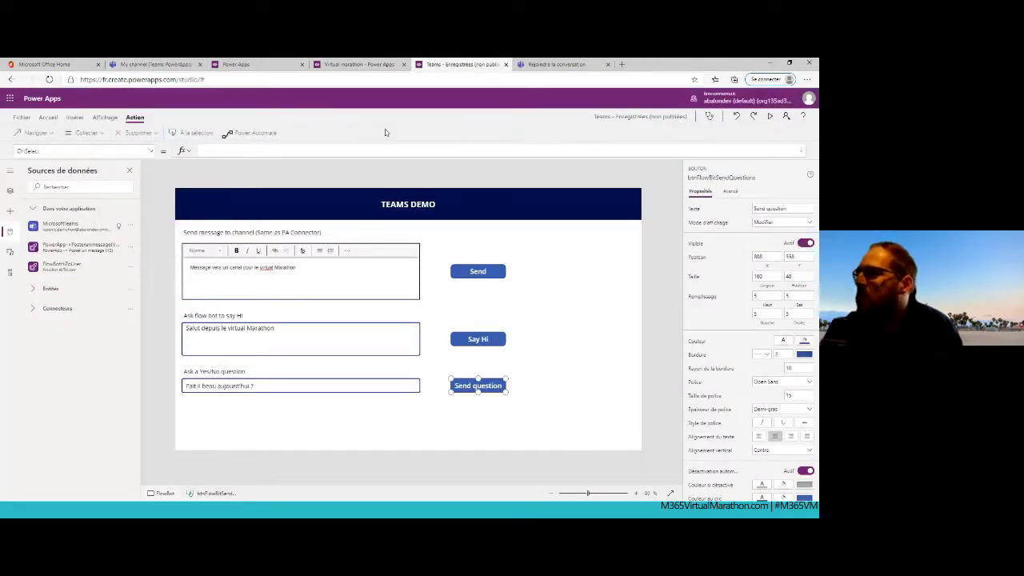
click(249, 135)
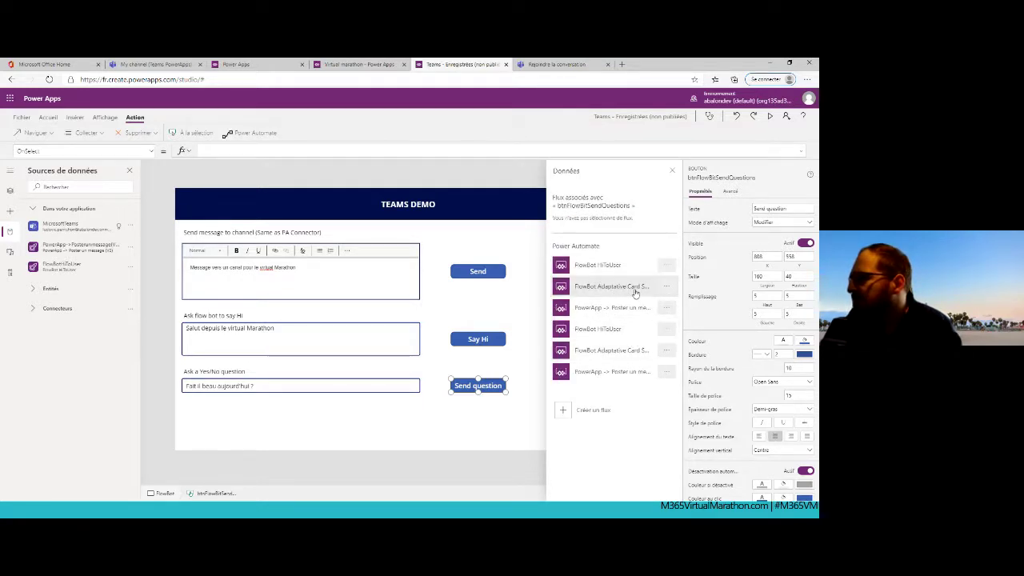
click(635, 293)
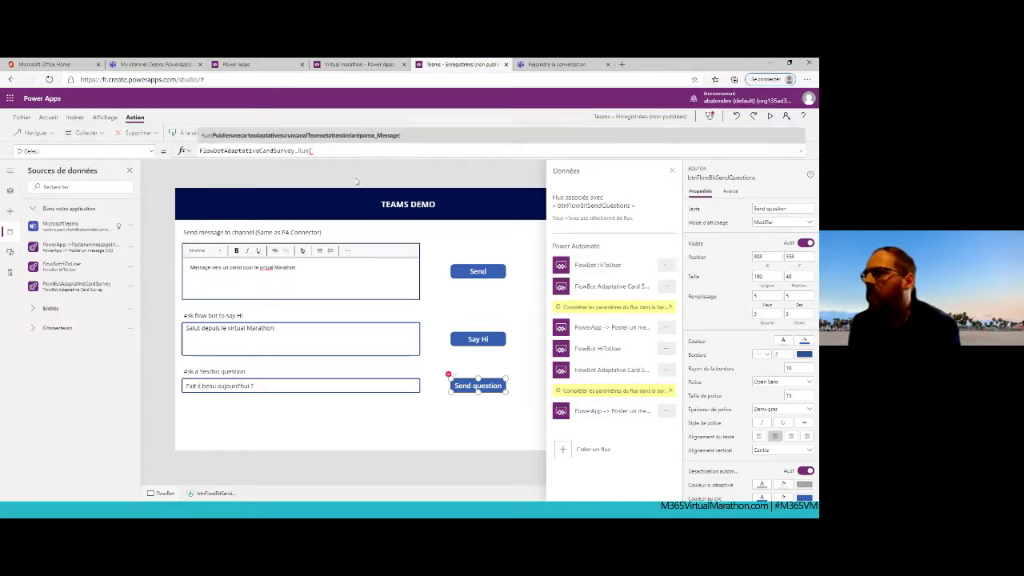
Replace the Send question button's OnSelect content with the previously cut UpdateContext formula.
key(ctrl+a)
key(ctrl+v)
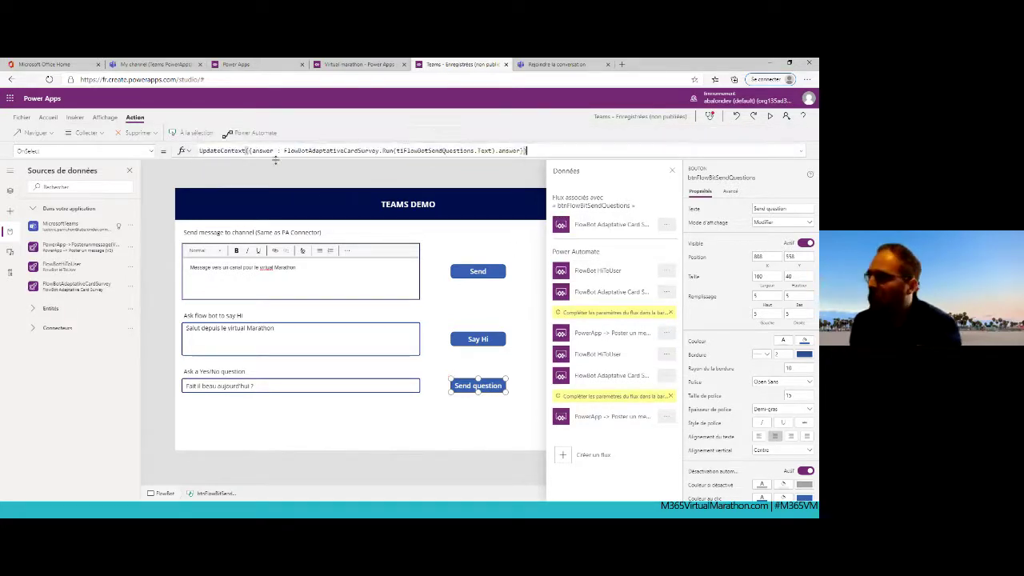
click(304, 424)
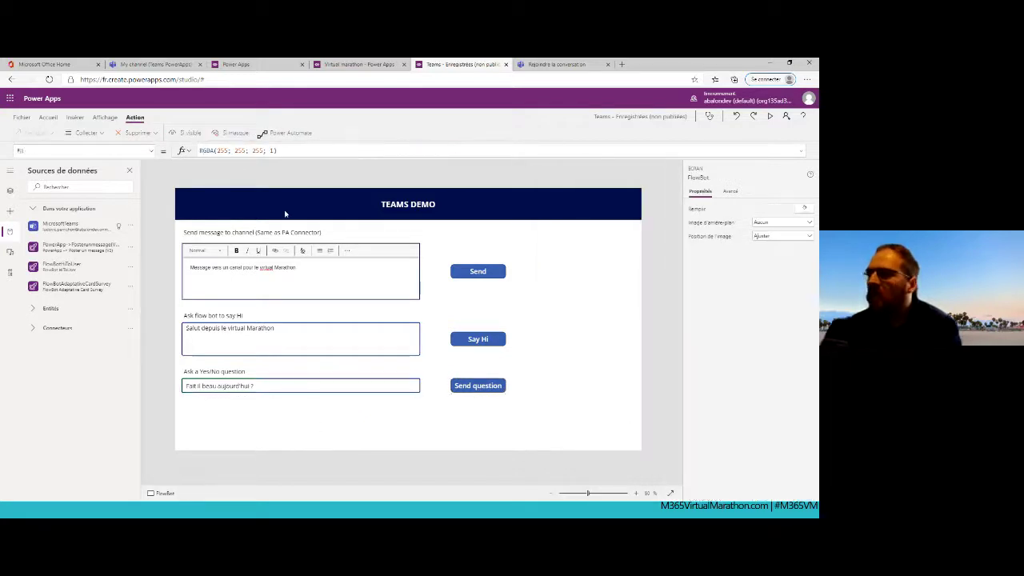
Insert a text label and place it just below the Yes/No question field, at about X 32, Y 620.
click(75, 119)
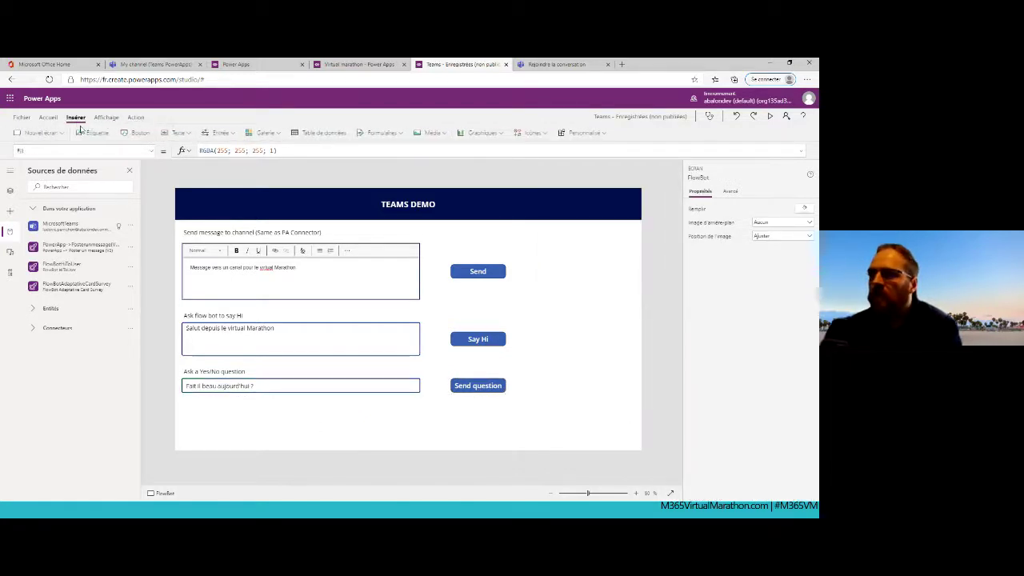
click(178, 132)
click(184, 151)
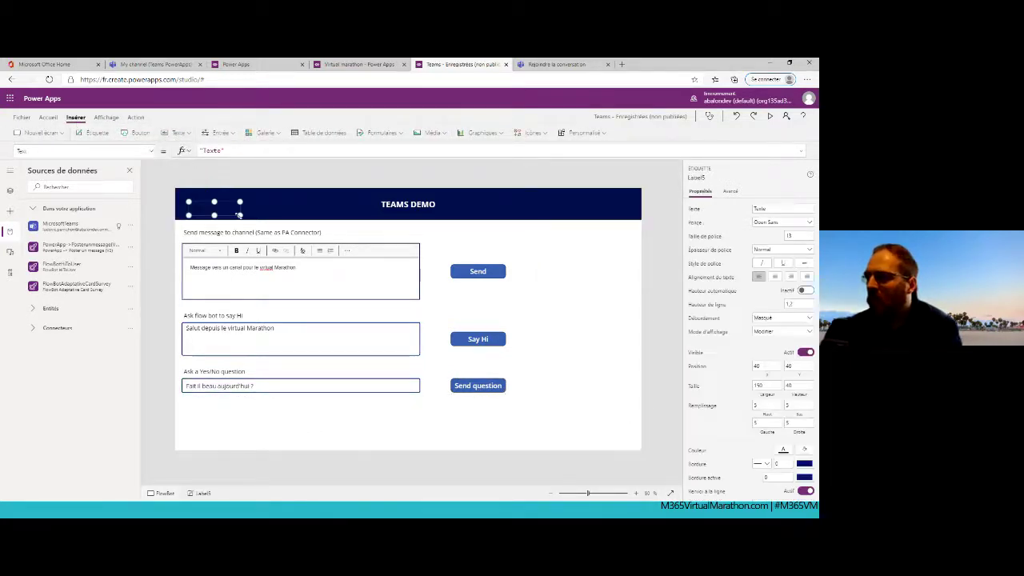
drag(236, 217, 229, 407)
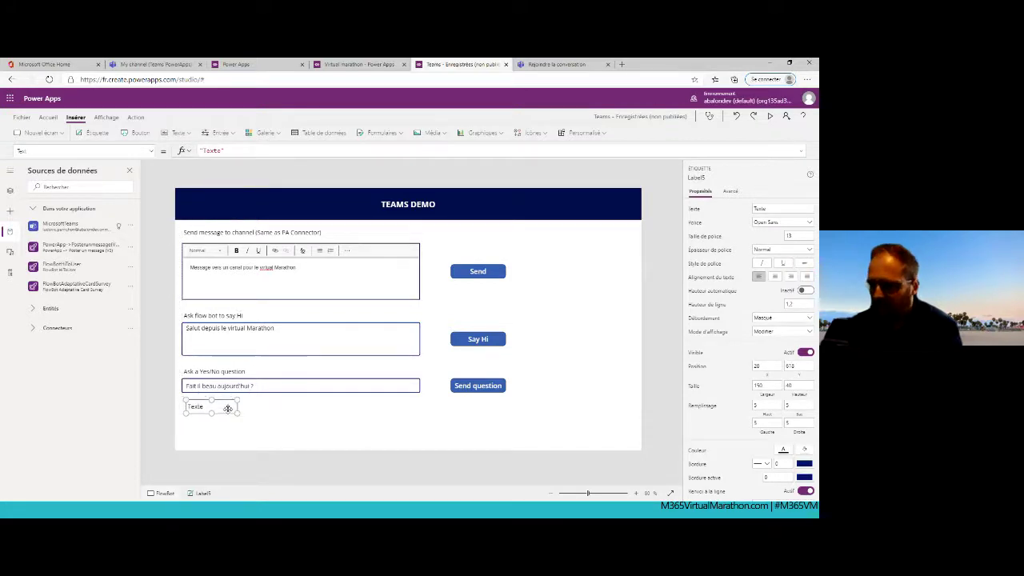
Set the new label's Text property to Concatenate("The answer is :";answer).
drag(235, 153, 182, 152)
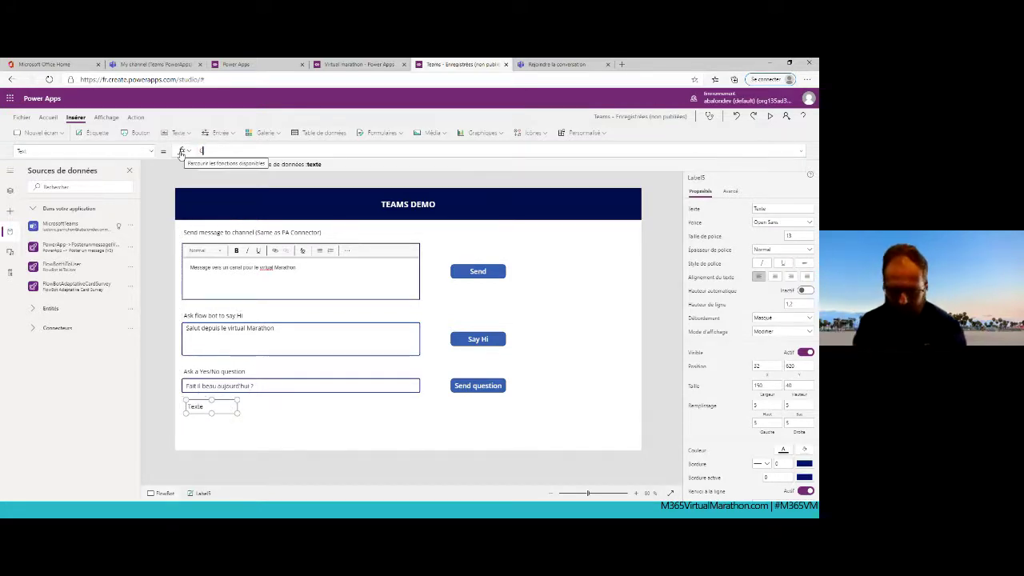
text(Concatena)
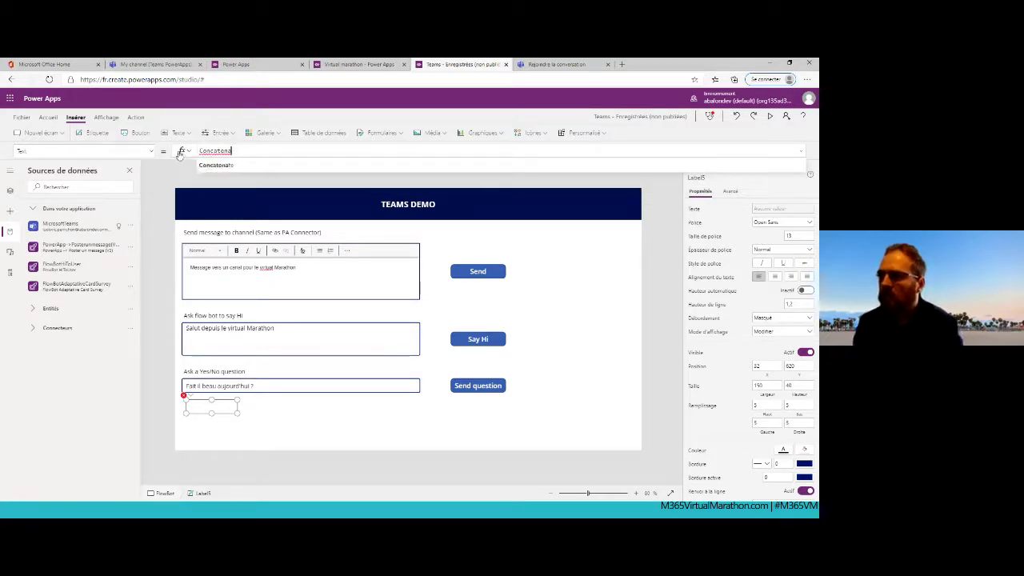
text(te("The answer is :)
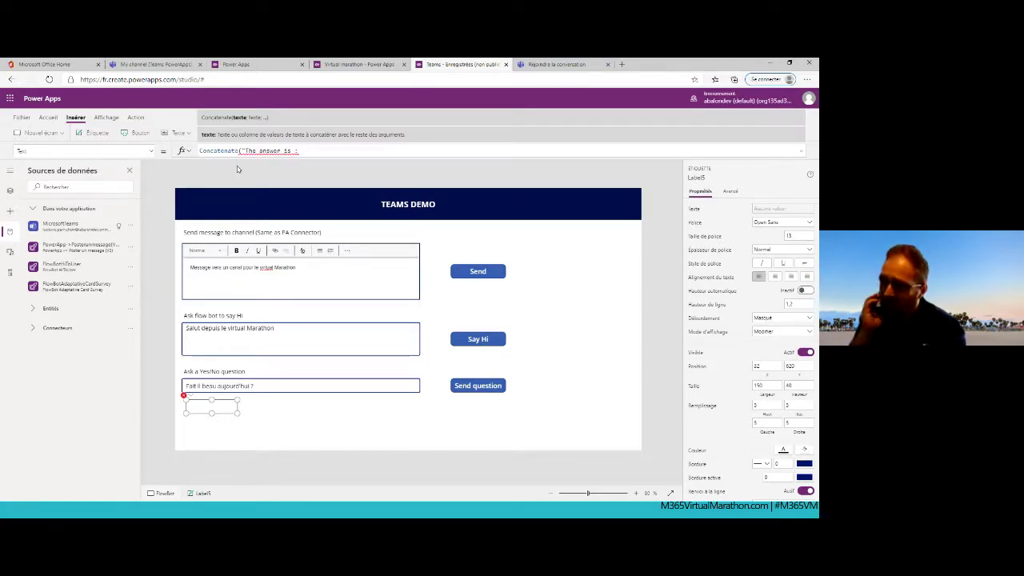
text(")
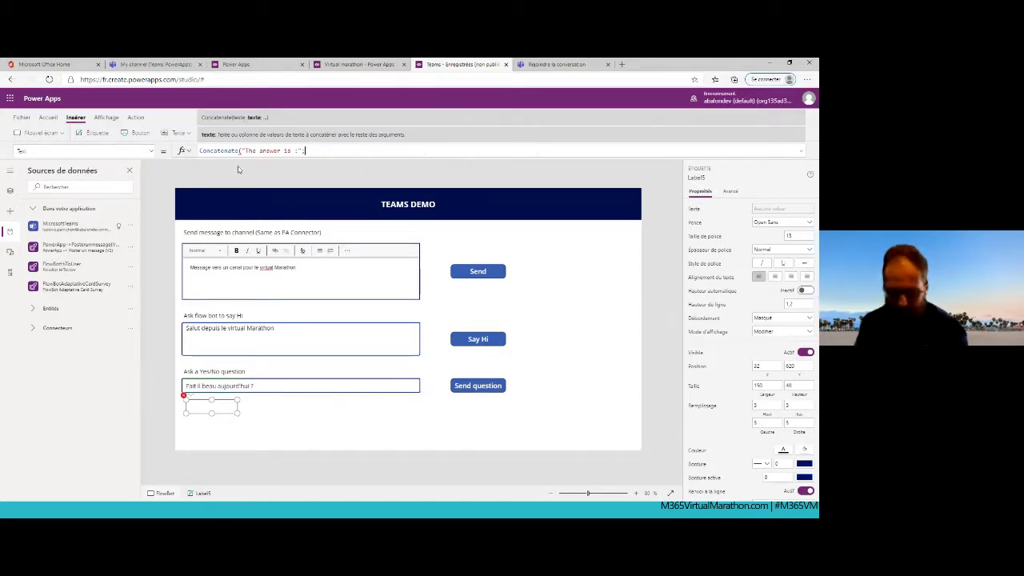
text(;answer)
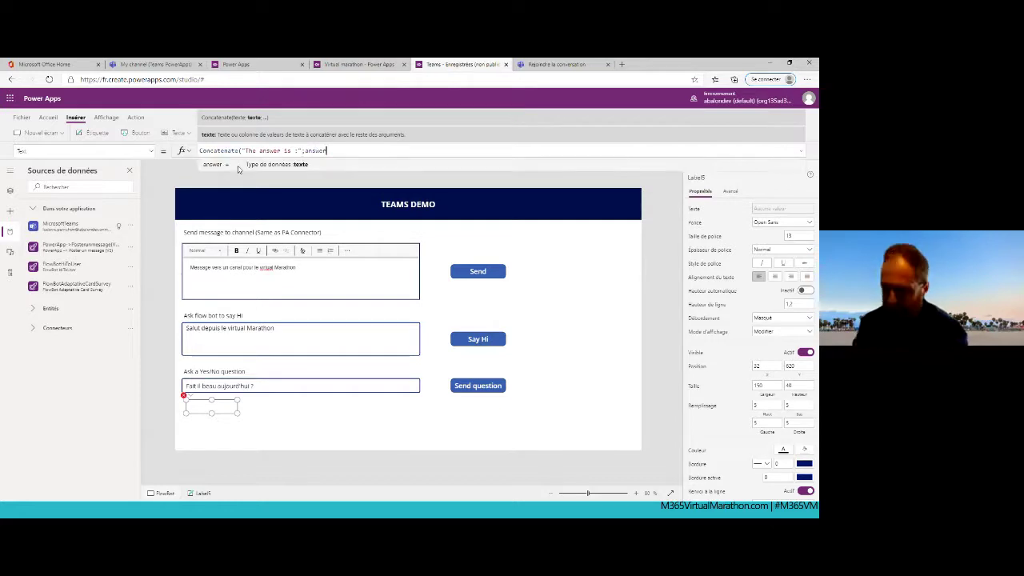
text())
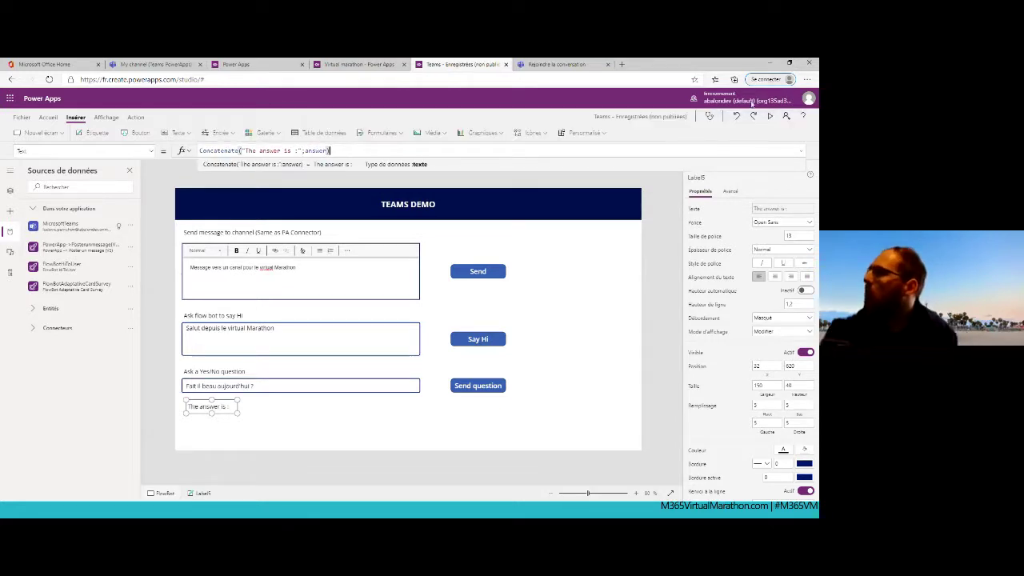
Preview the app, change the Yes/No question to "Fait il beau aujourd'hui 2 ?" and send it.
click(771, 117)
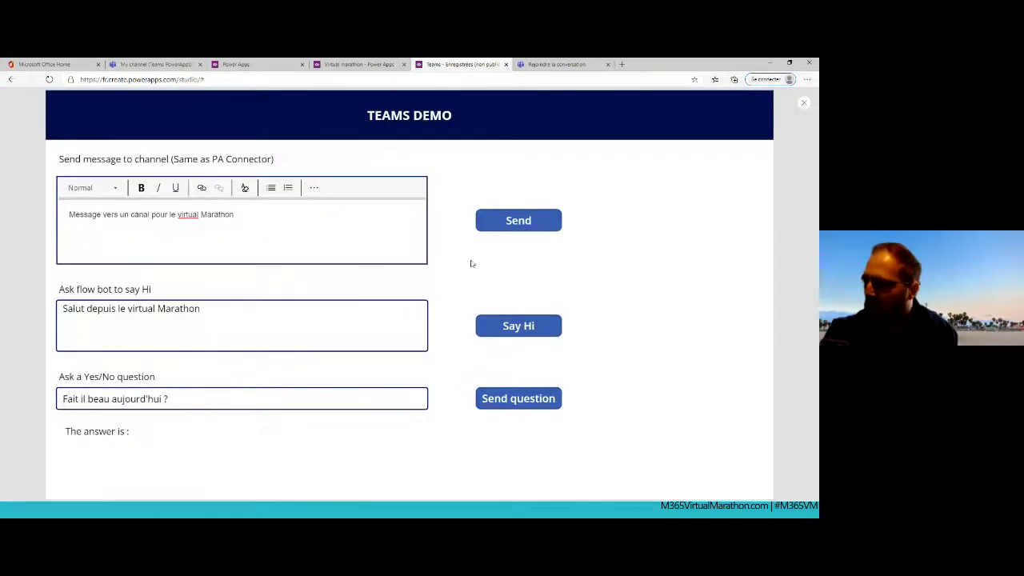
click(164, 399)
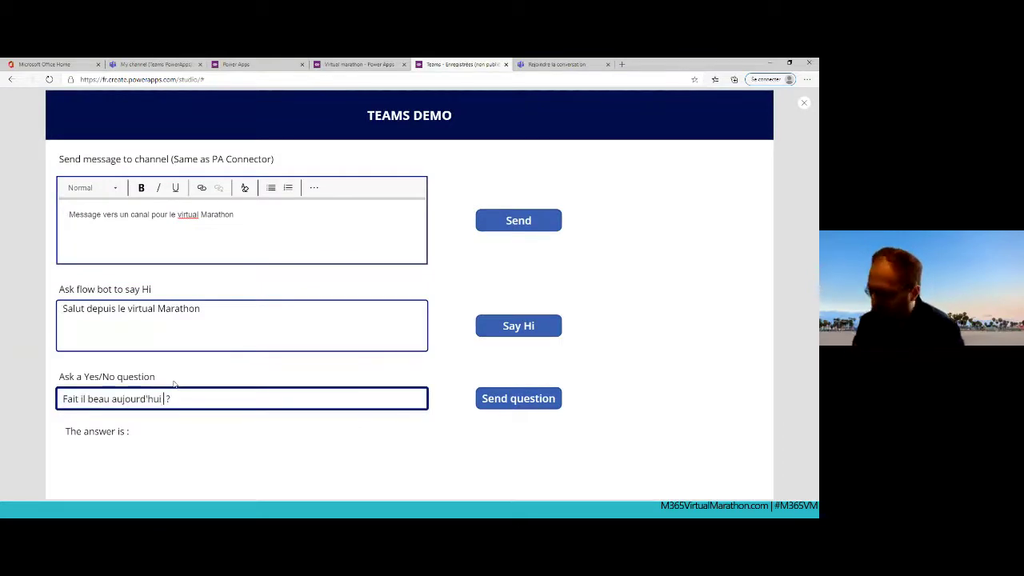
click(551, 398)
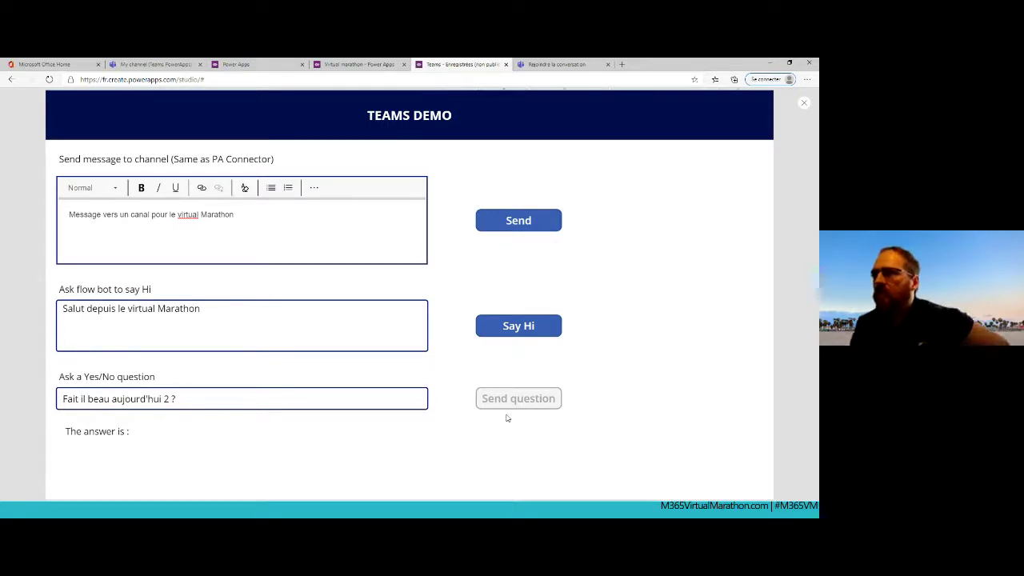
Switch to Teams, show the posts of My channel and answer Yes to the "Fait il beau aujourd'hui 2 ?" card.
click(151, 63)
click(14, 144)
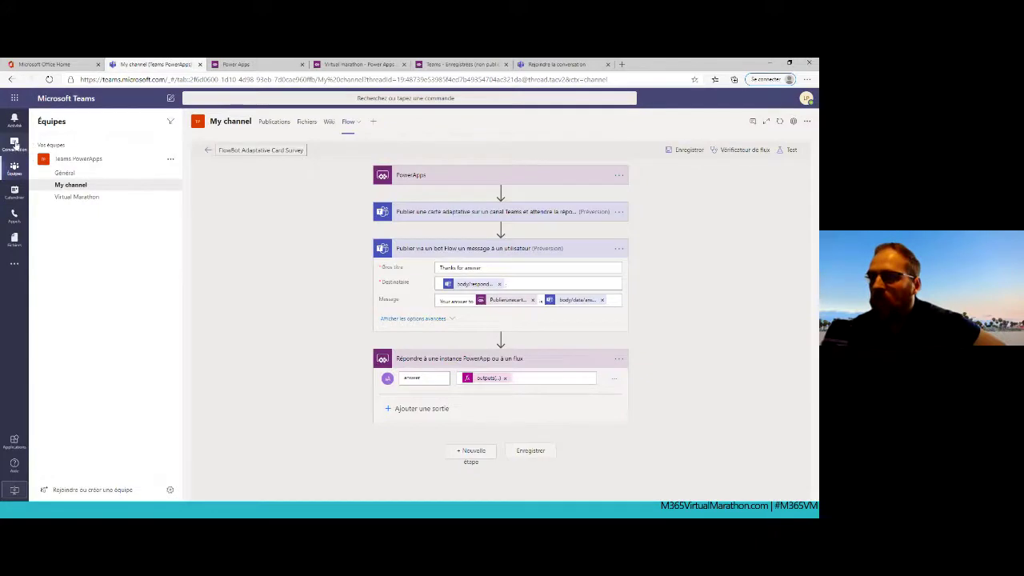
click(15, 168)
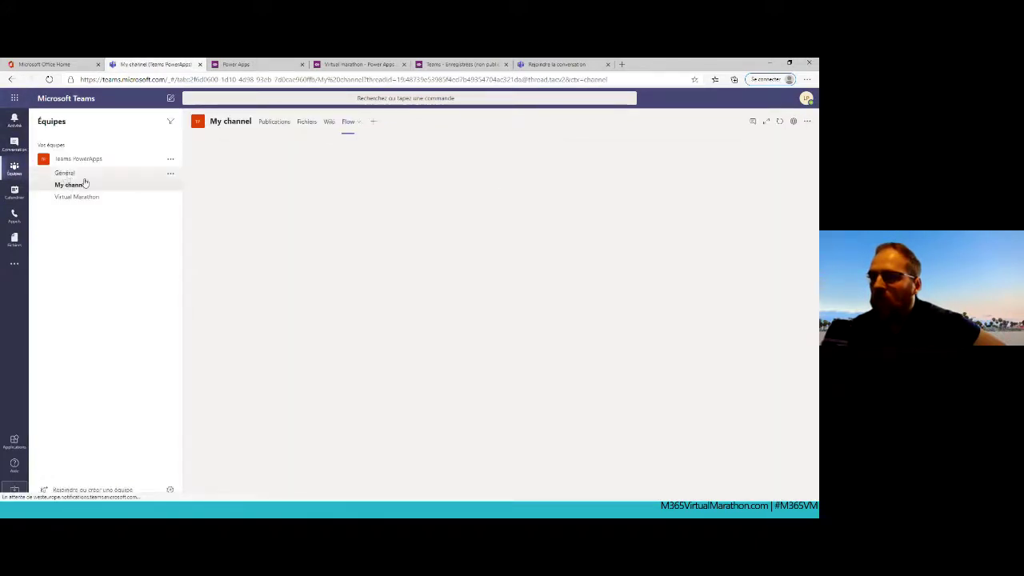
click(86, 189)
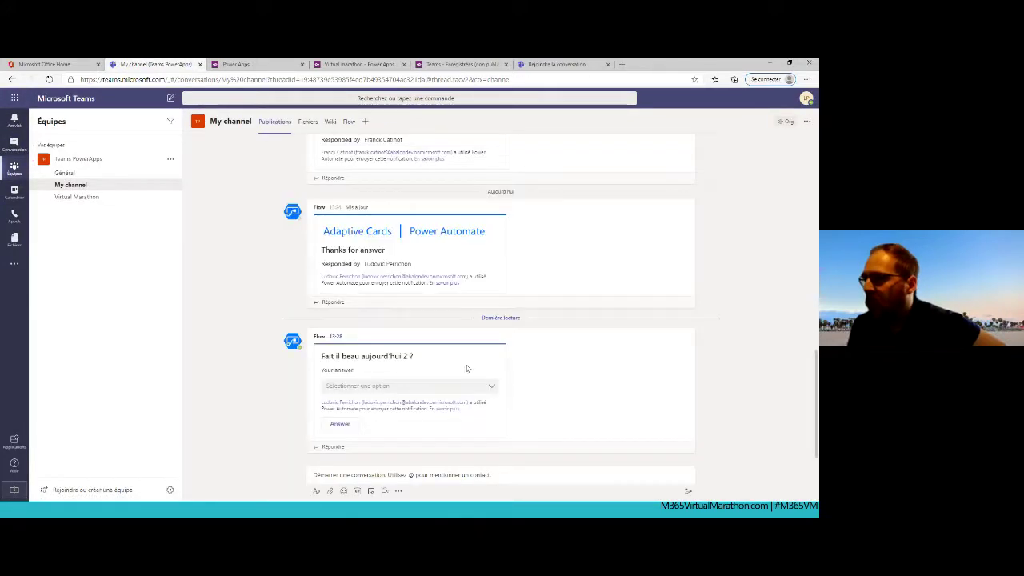
click(407, 390)
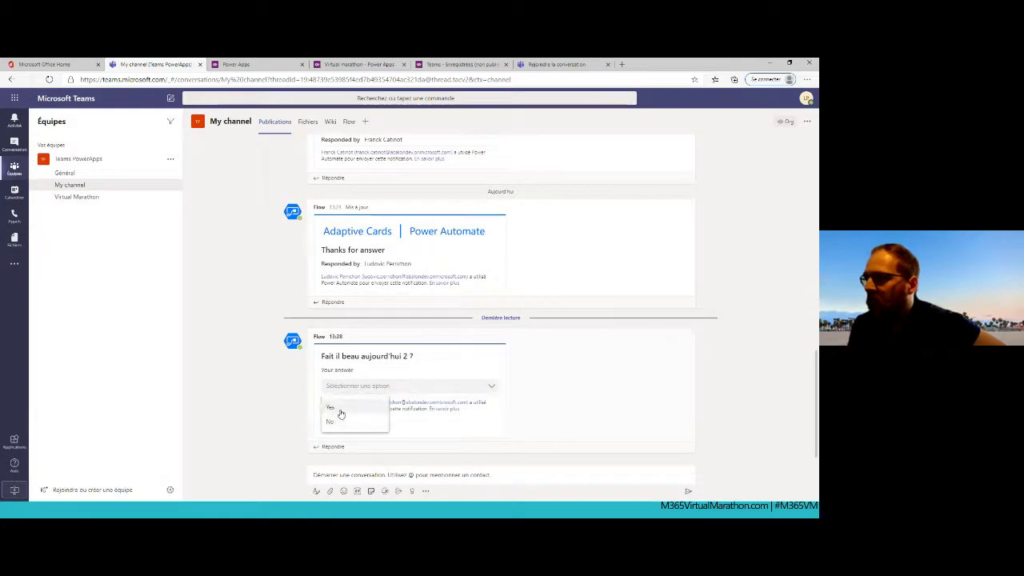
click(345, 408)
click(340, 425)
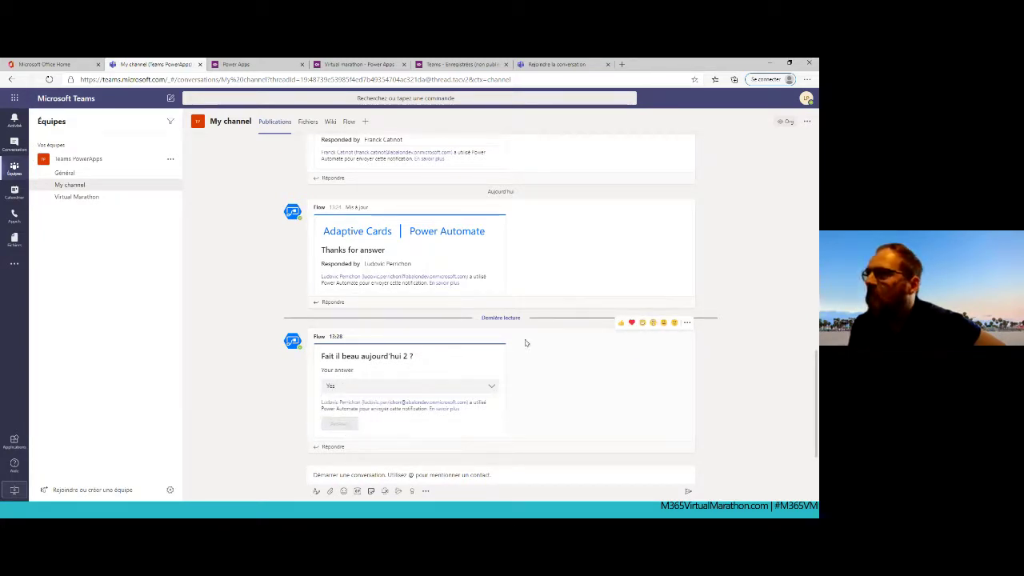
Check the answer label in the Power Apps preview, and view the Flow bot's thank-you message in the Teams chat.
click(461, 64)
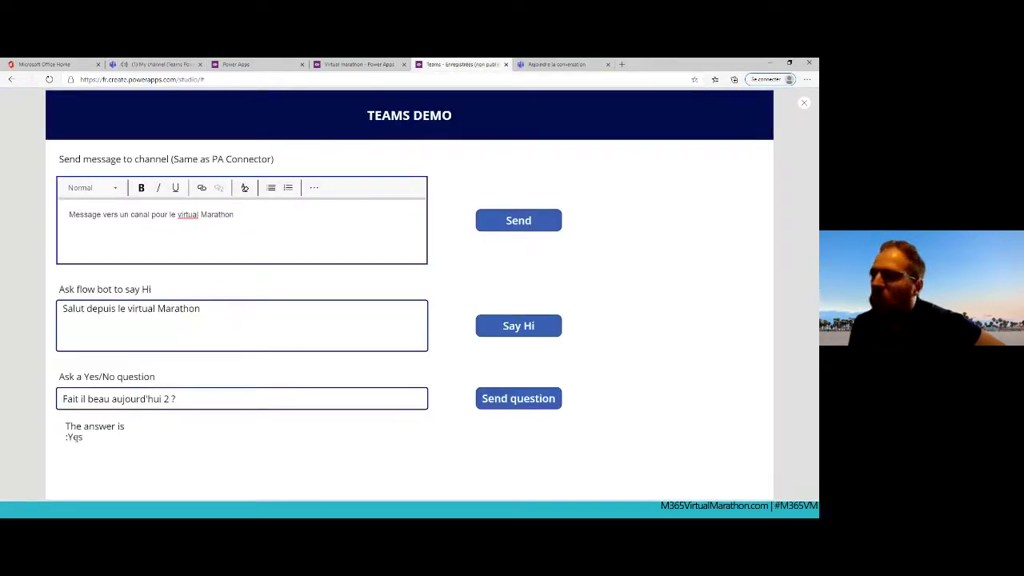
click(156, 64)
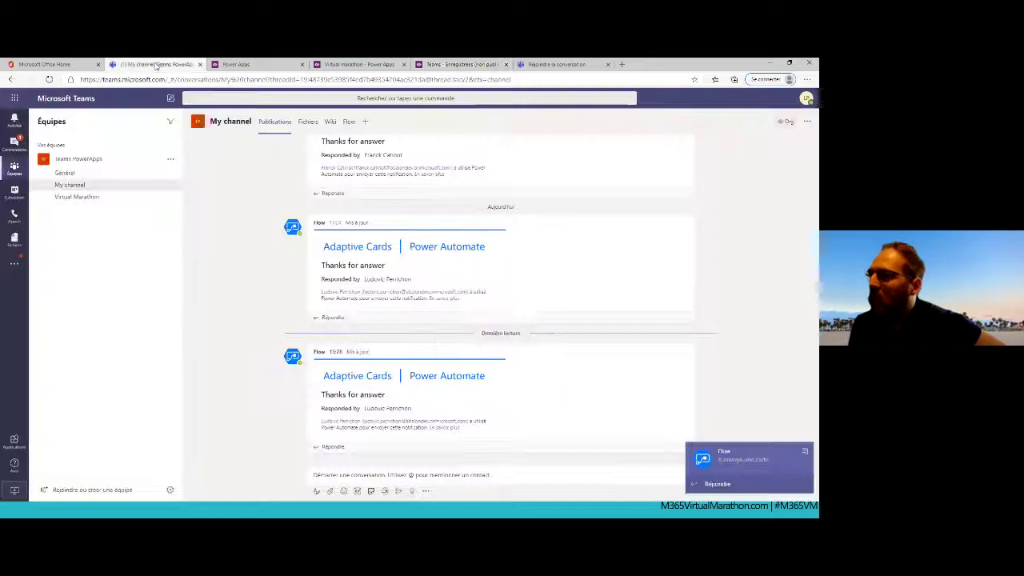
click(746, 463)
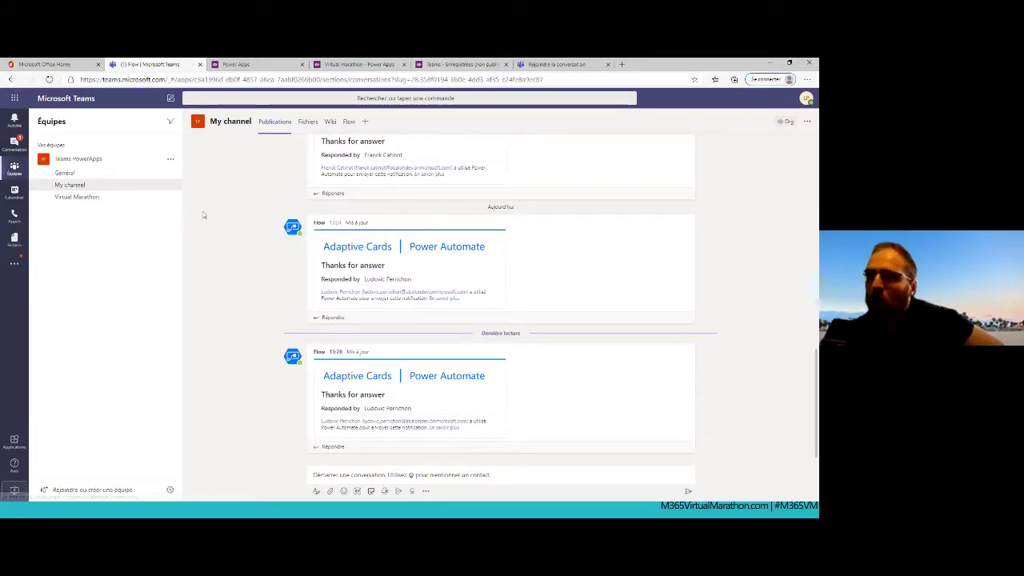
click(15, 143)
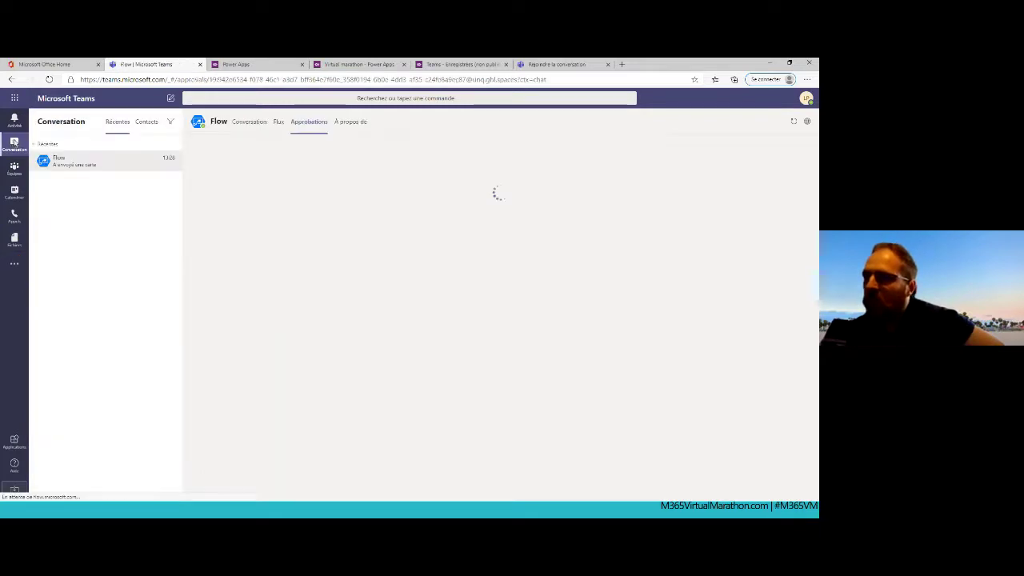
click(107, 164)
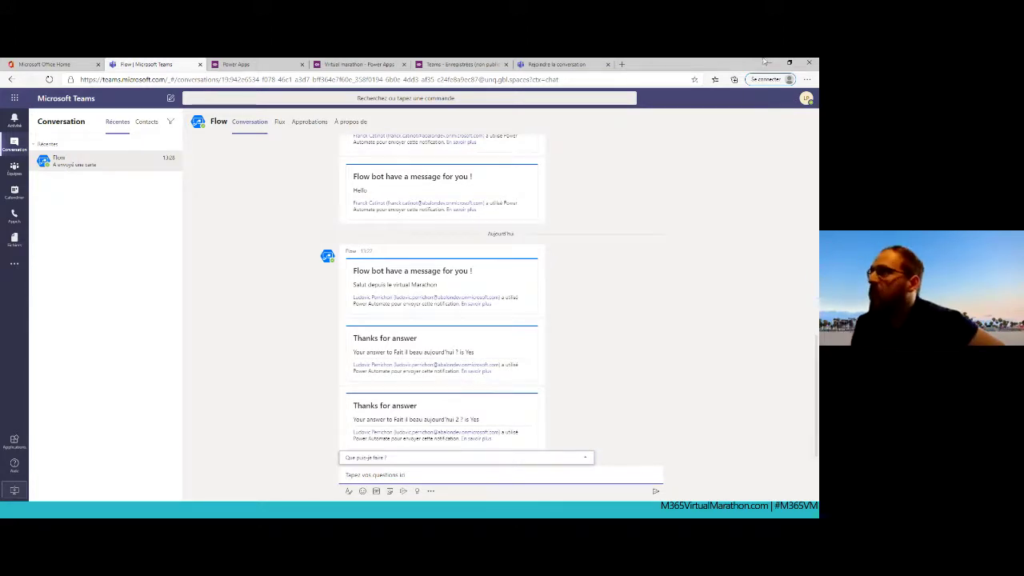
click(769, 63)
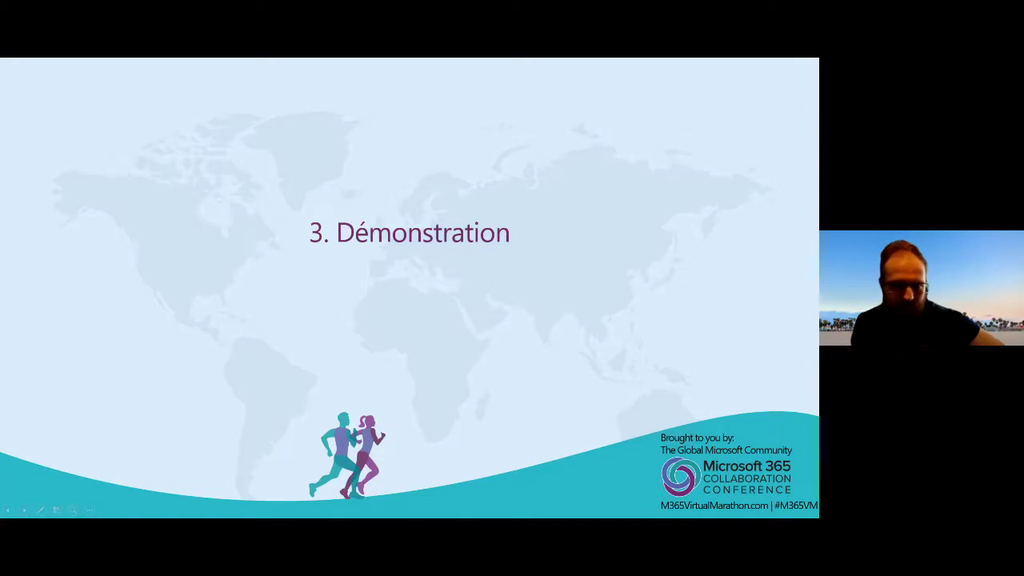
key(Right)
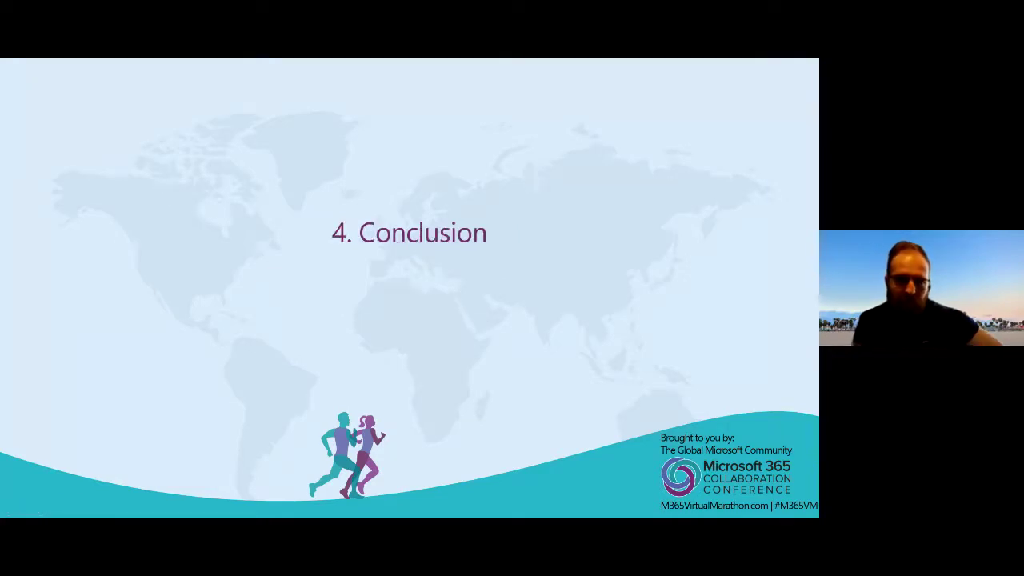
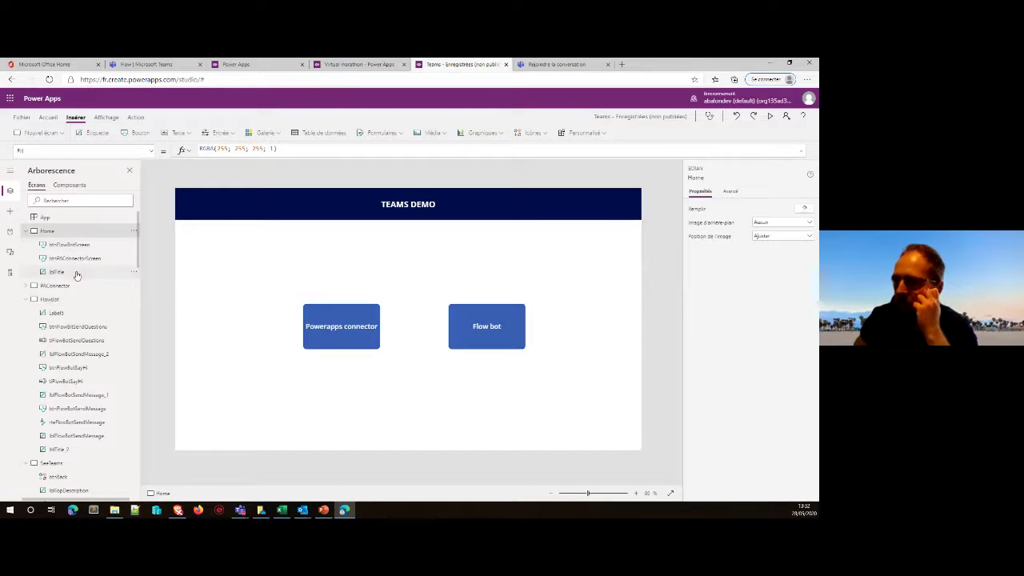
In Power Apps, go from the Home screen to See Teams and examine the Items formula of the teams gallery.
alt+click(360, 333)
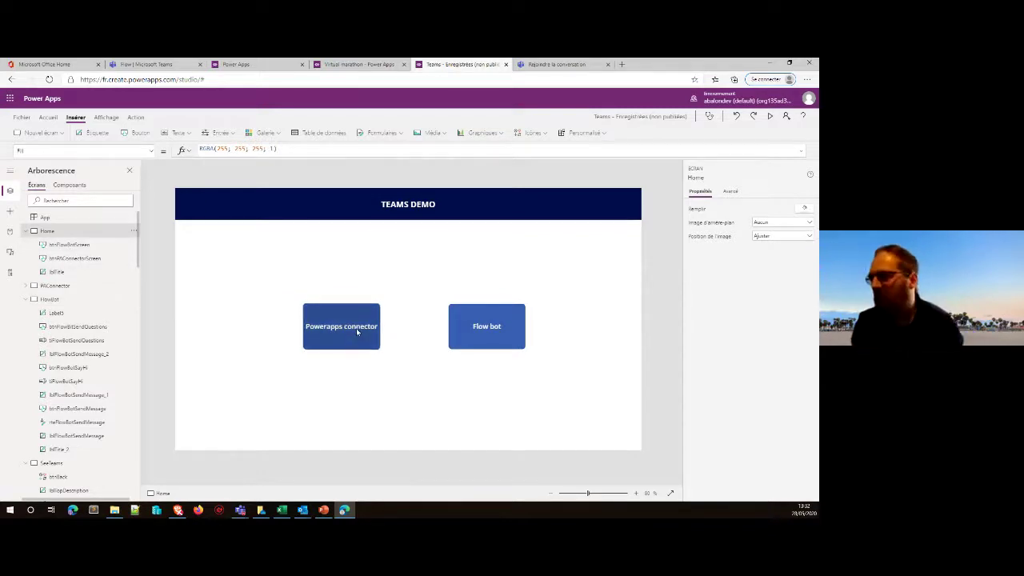
alt+click(427, 247)
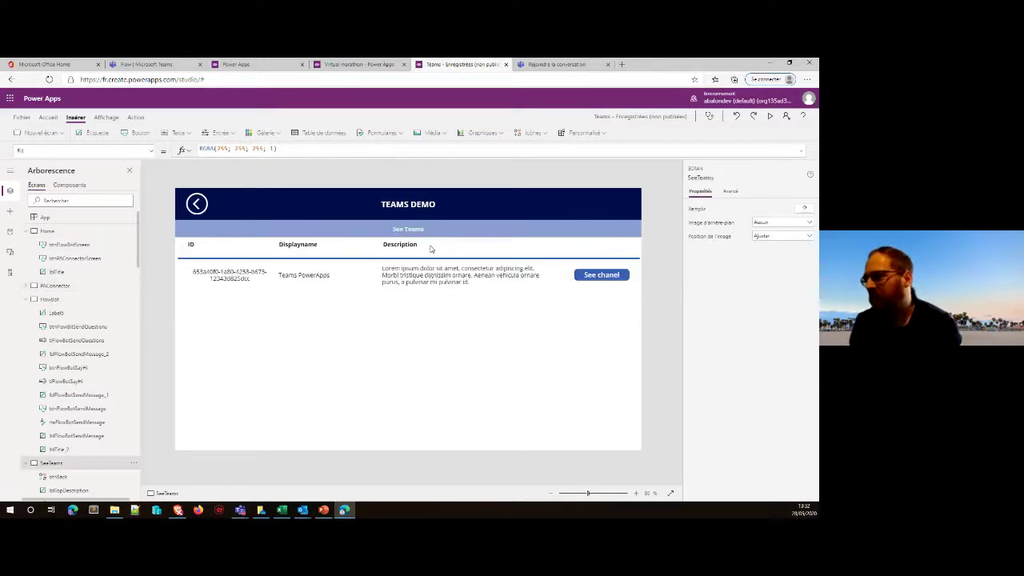
click(334, 271)
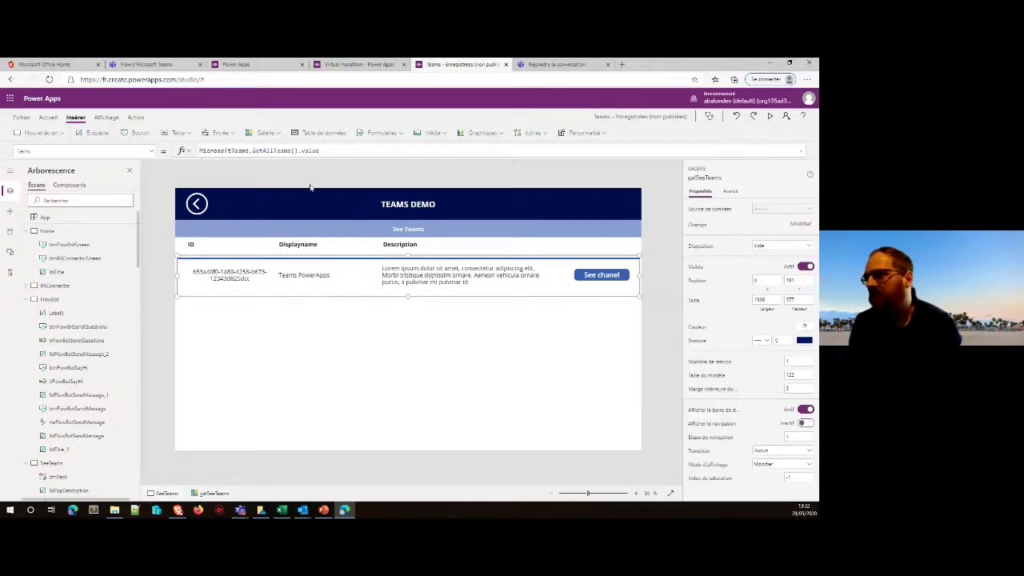
click(332, 152)
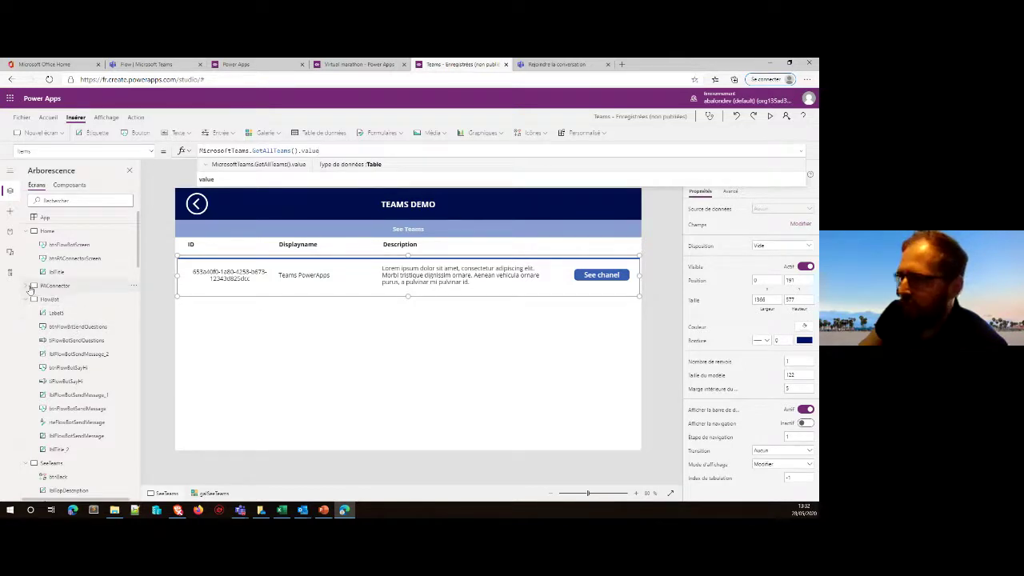
Open the Teams PowerApps channels and the Create channel form, and examine the Save button's full OnSelect formula.
click(606, 274)
alt+click(606, 273)
click(623, 232)
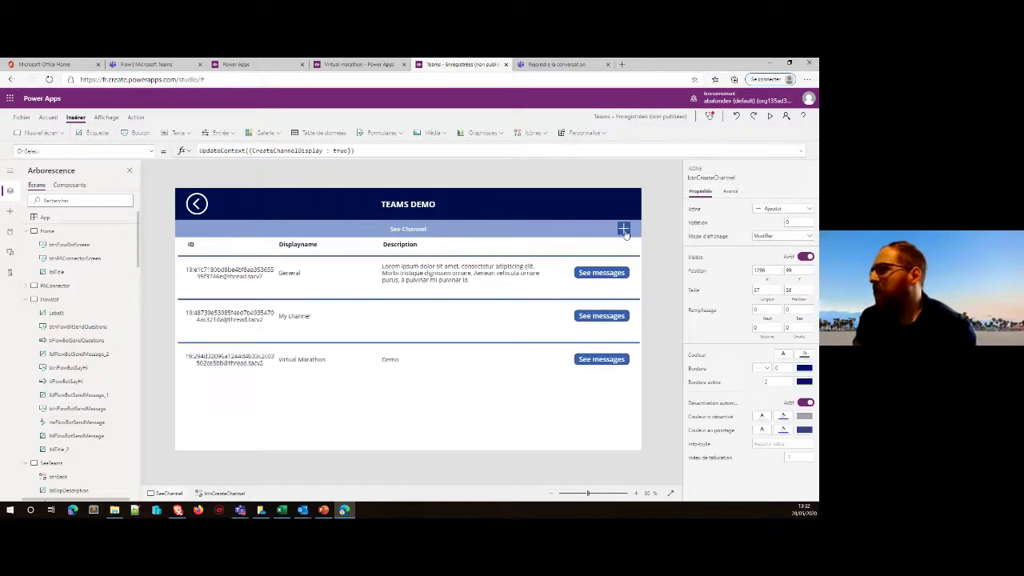
alt+click(624, 232)
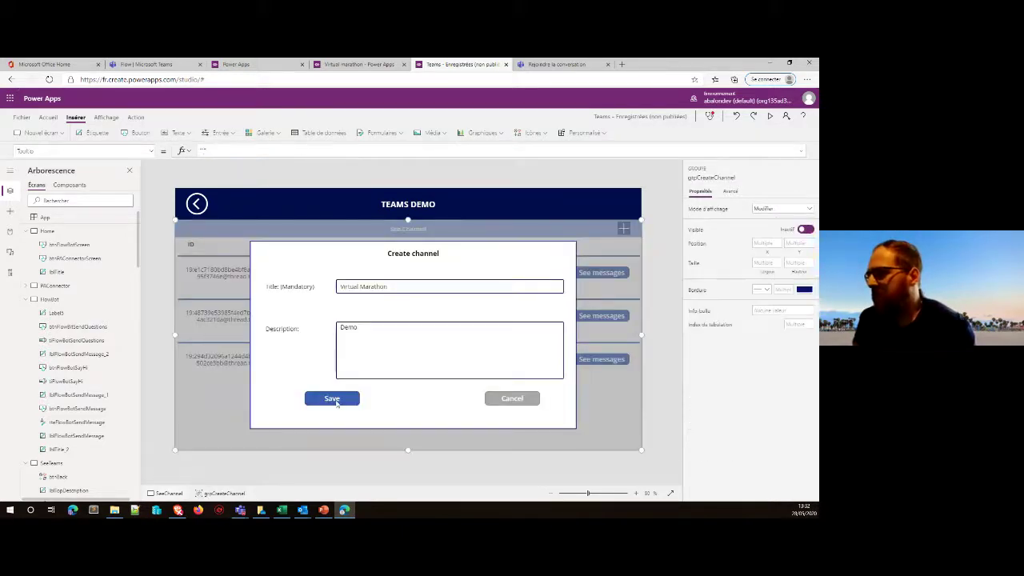
click(336, 407)
click(803, 150)
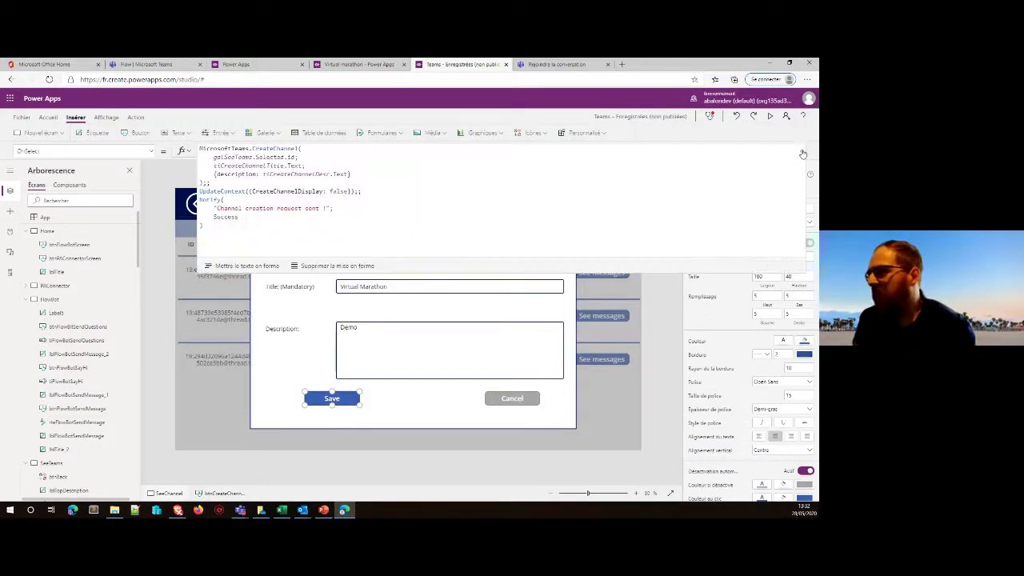
Try replacing the {description: tiCreateChannelDesc.Text} argument of CreateChannel with description: "Test", keeping a copy of the original.
click(345, 173)
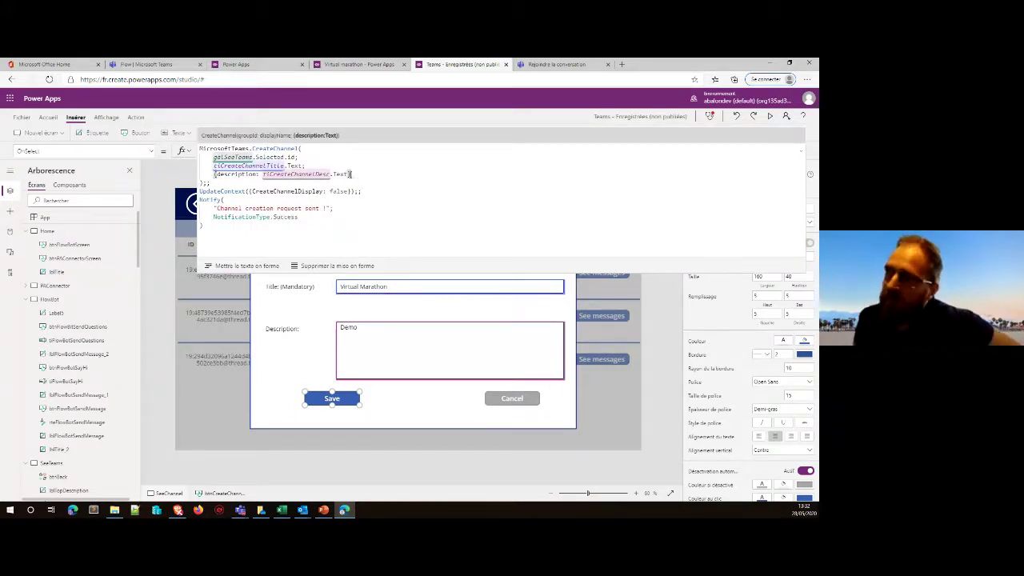
drag(351, 174, 214, 175)
key(ctrl+c)
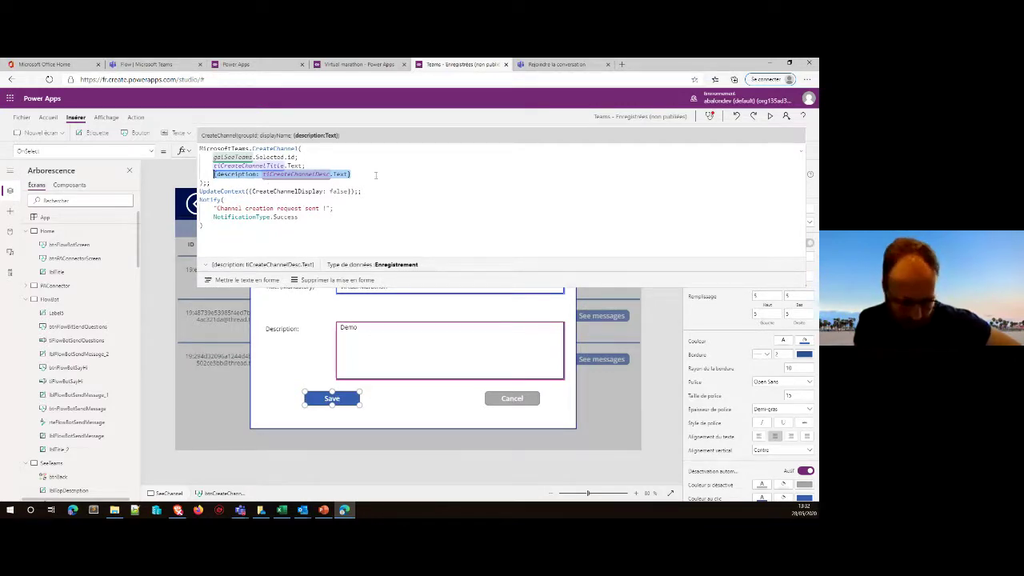
text(descr)
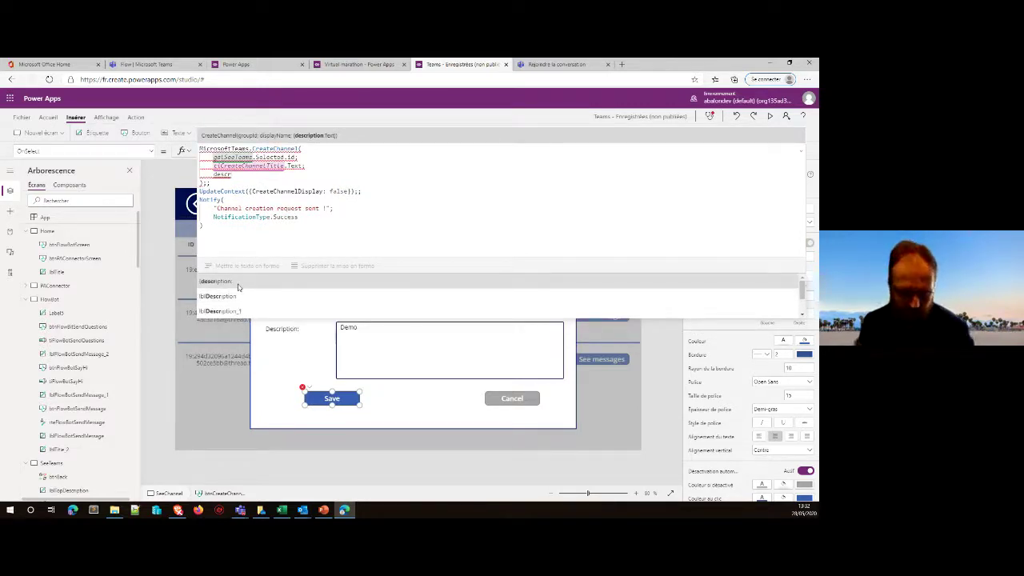
text(iption)
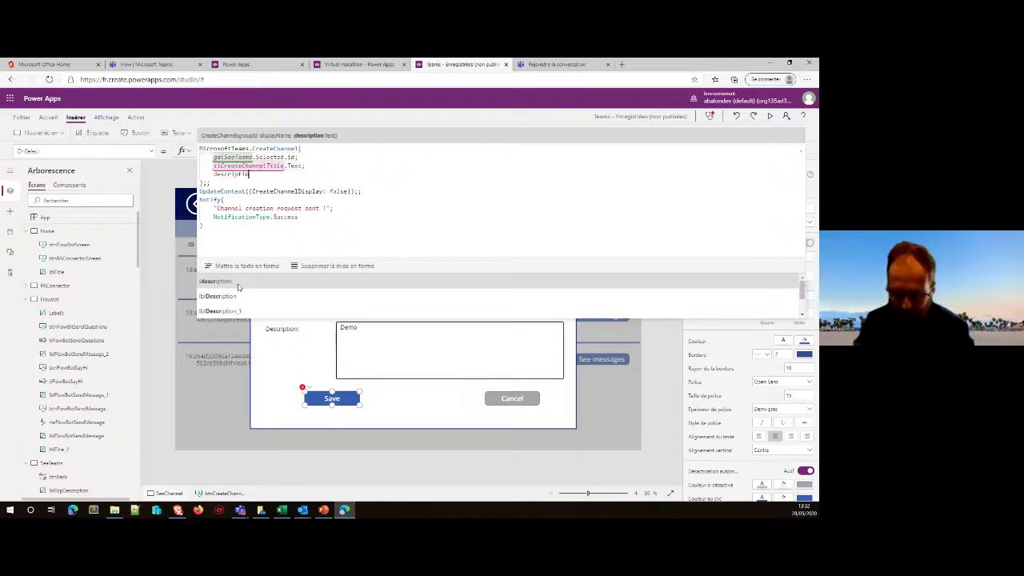
text(: "Test")
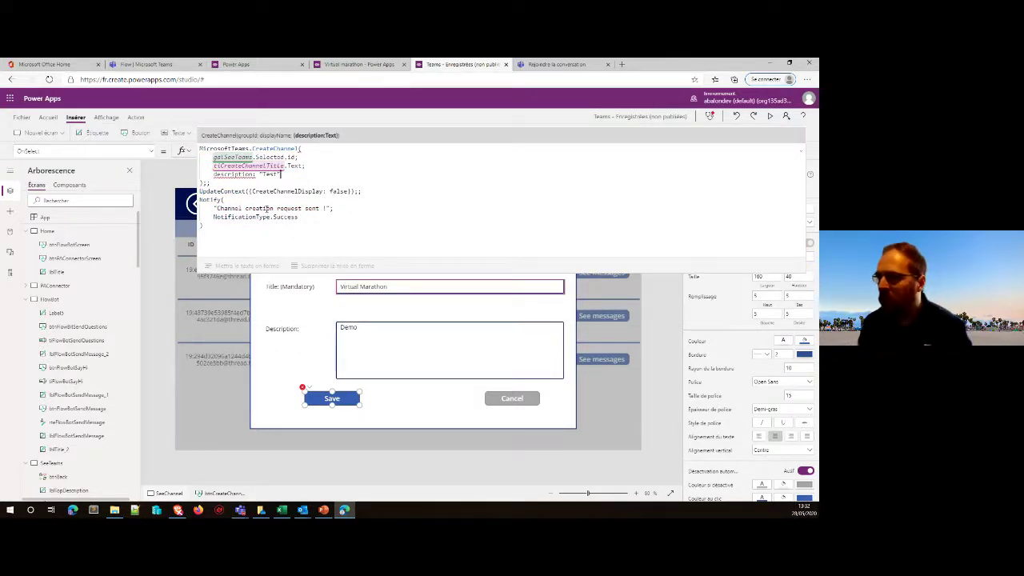
Reduce the CreateChannel argument to "Test", and restore the original {description: tiCreateChannelDesc.Text} record.
mouse_move(244, 176)
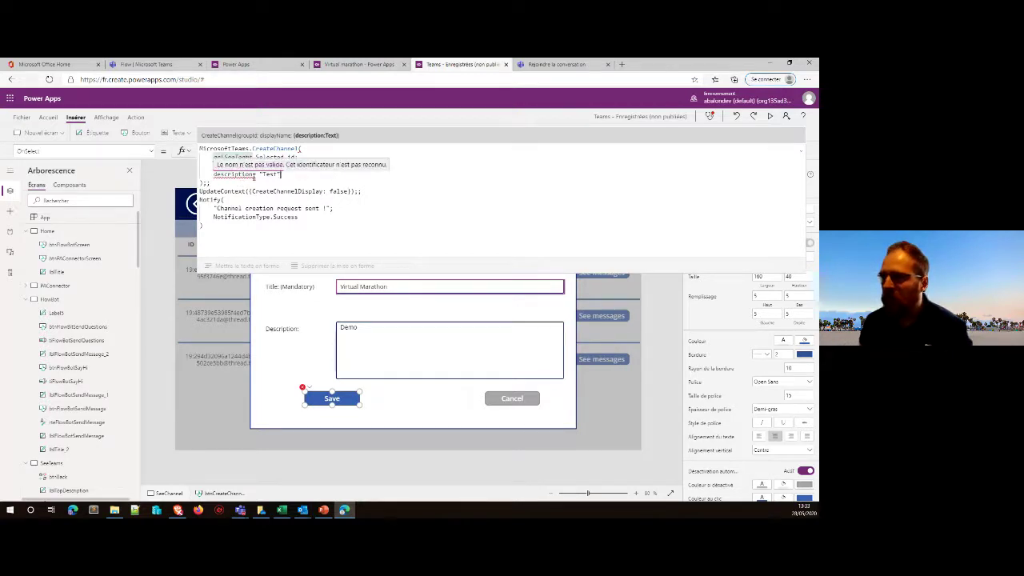
drag(258, 175, 214, 175)
key(BackSpace)
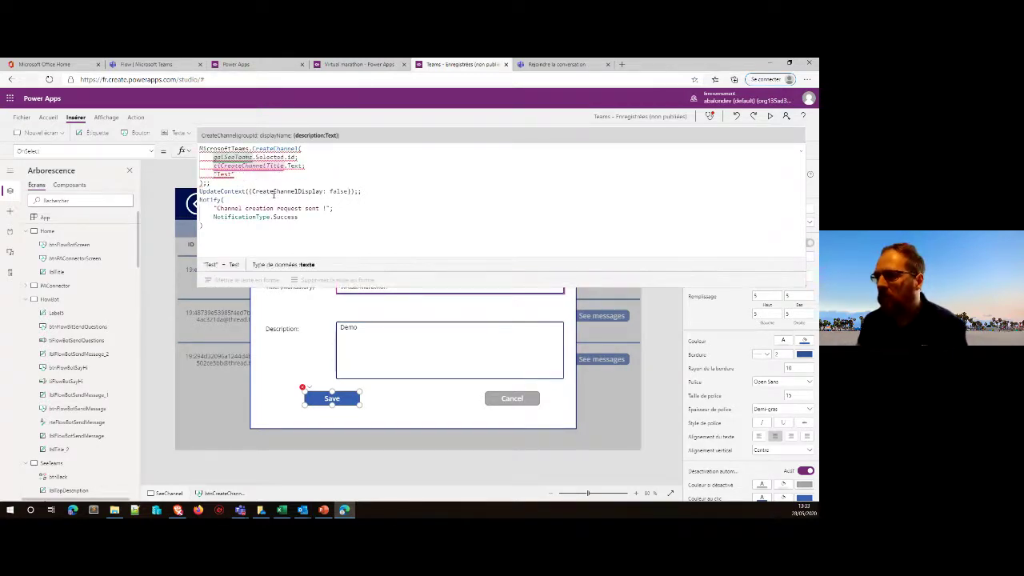
key(ctrl+v)
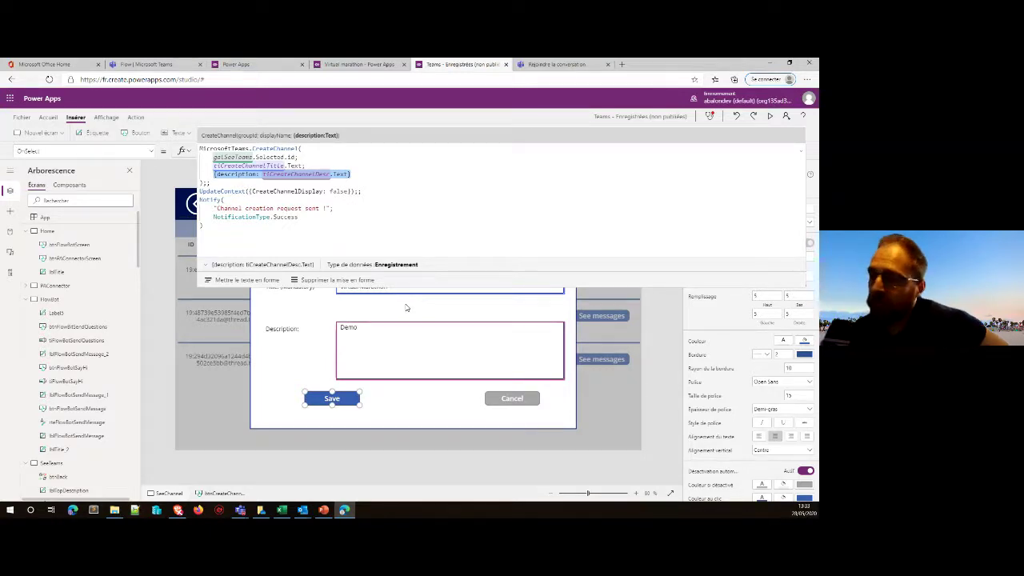
click(798, 152)
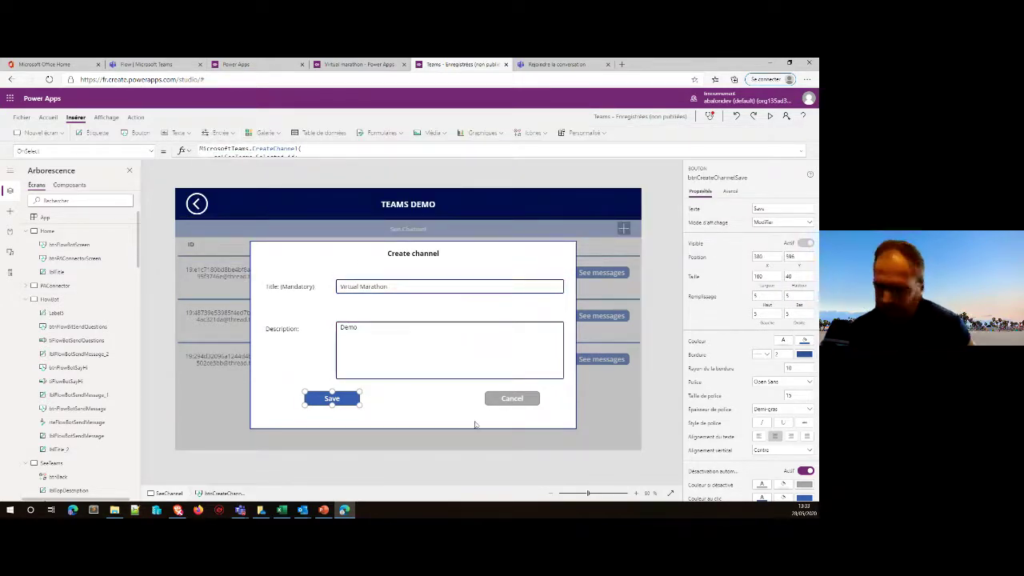
Cancel the Create channel form, show the first channel's messages, and open the Create message form.
click(512, 398)
click(592, 274)
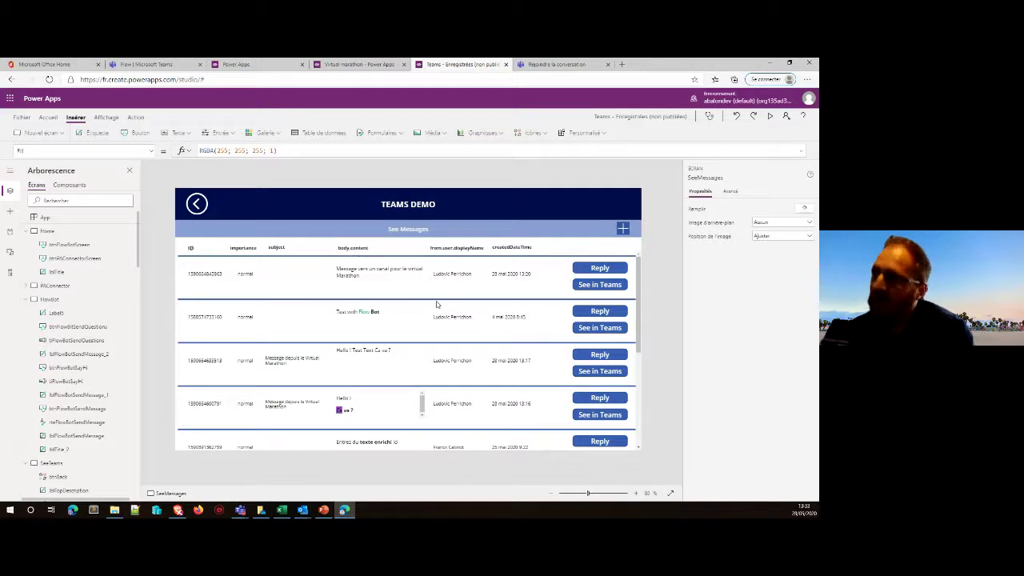
click(622, 229)
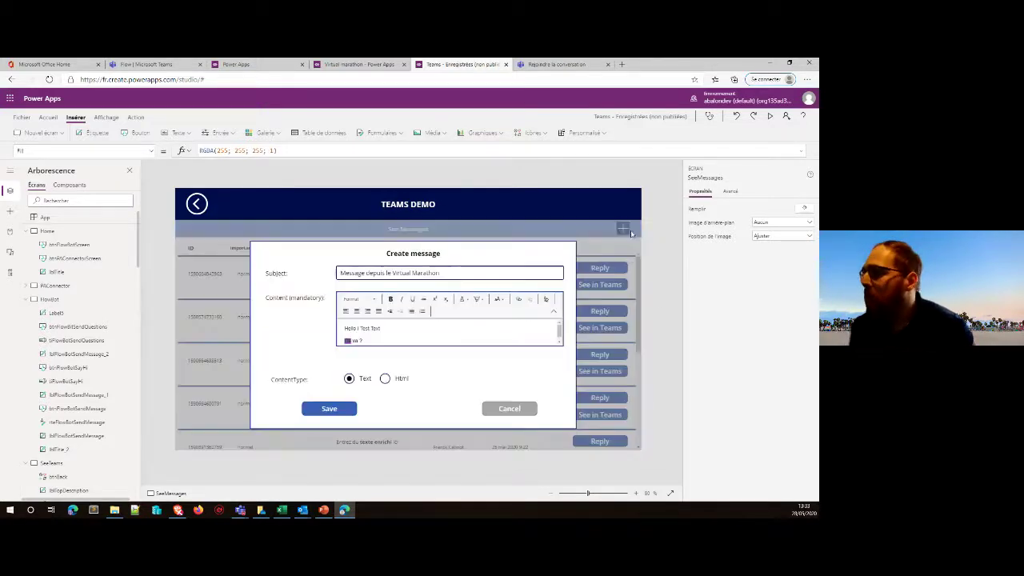
Examine the full OnSelect formula of the Create message form's Save button, especially its content and contentType record, and close the form.
click(329, 408)
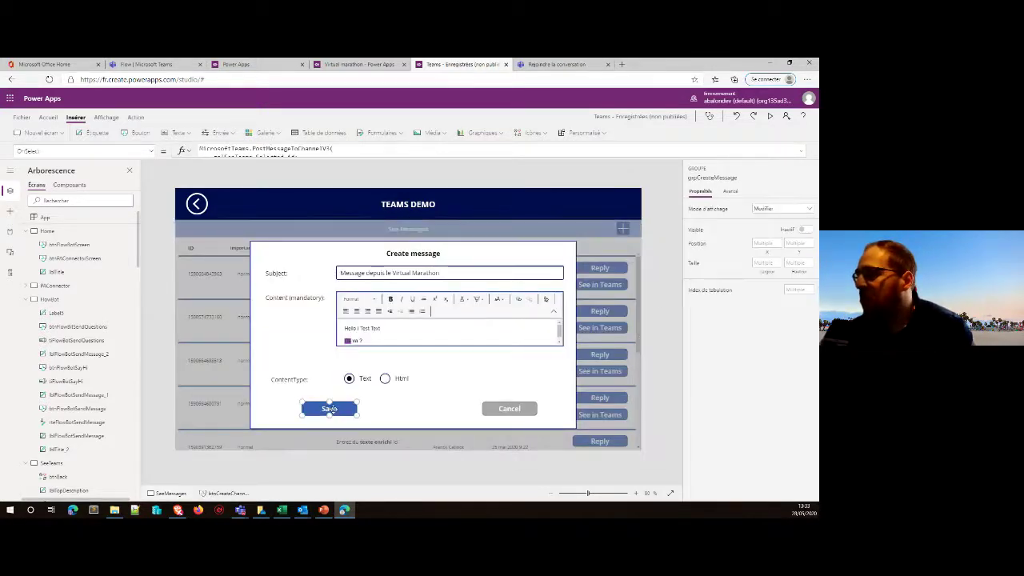
click(294, 150)
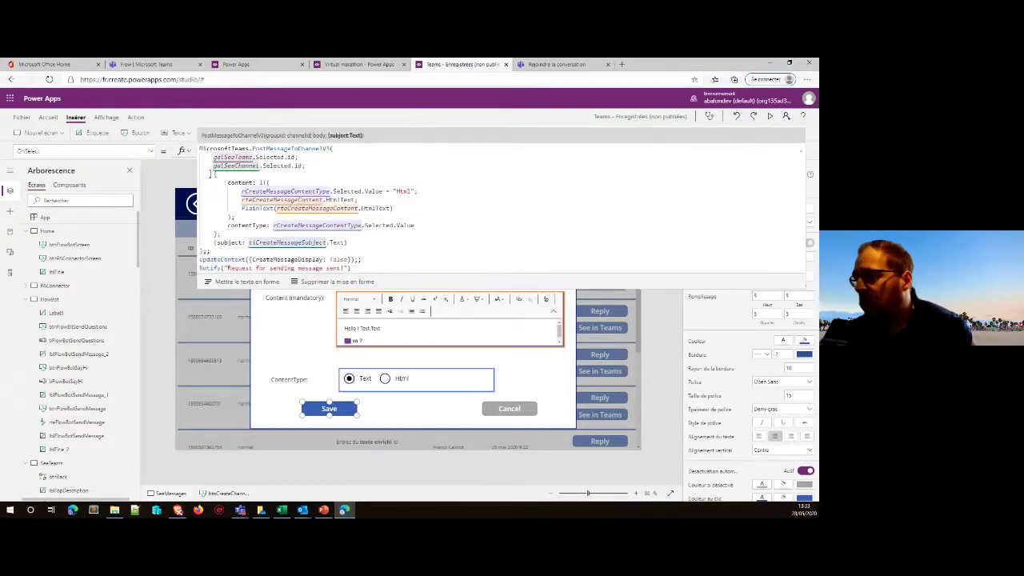
drag(225, 175, 216, 234)
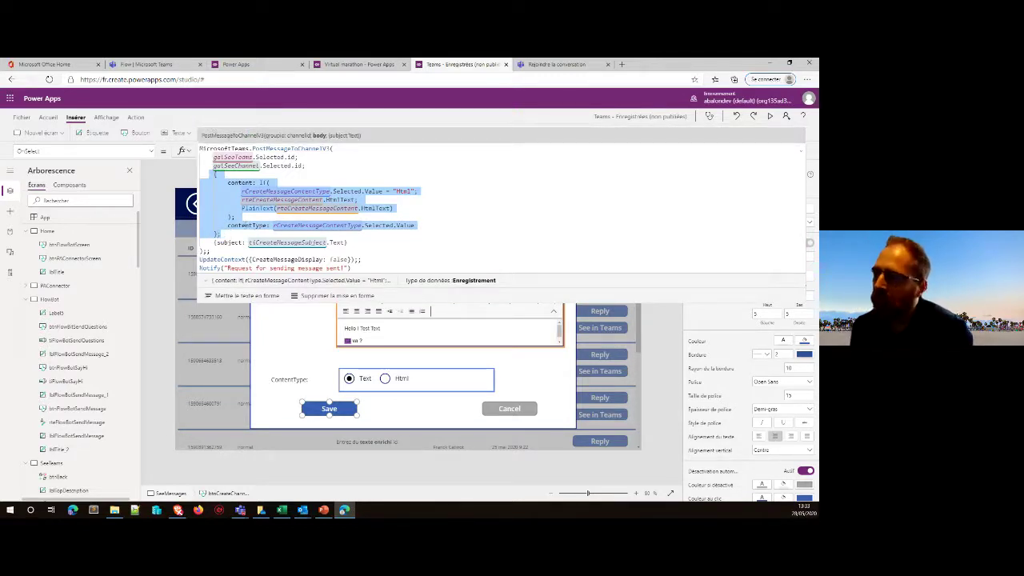
click(244, 226)
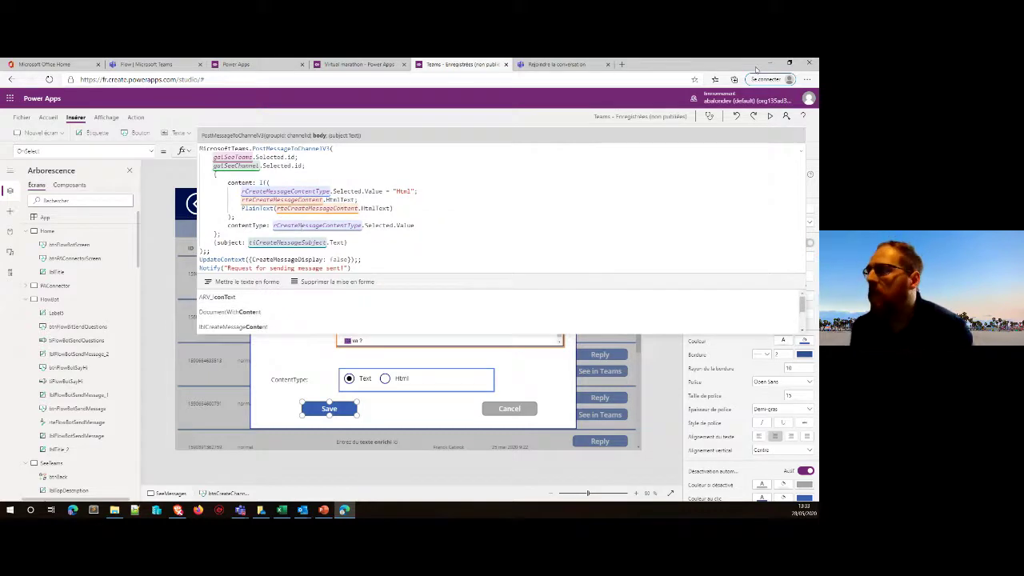
click(805, 152)
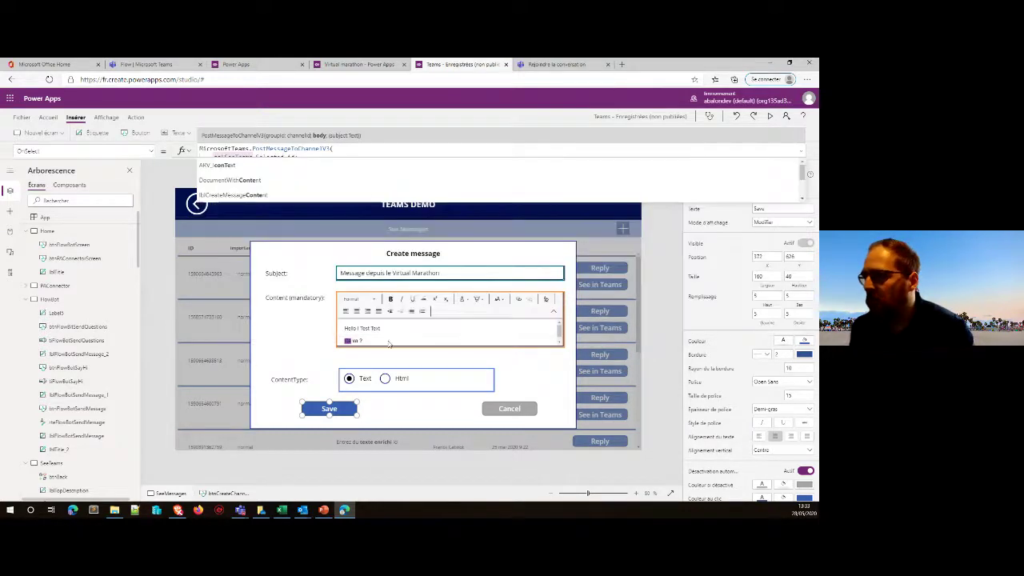
click(519, 411)
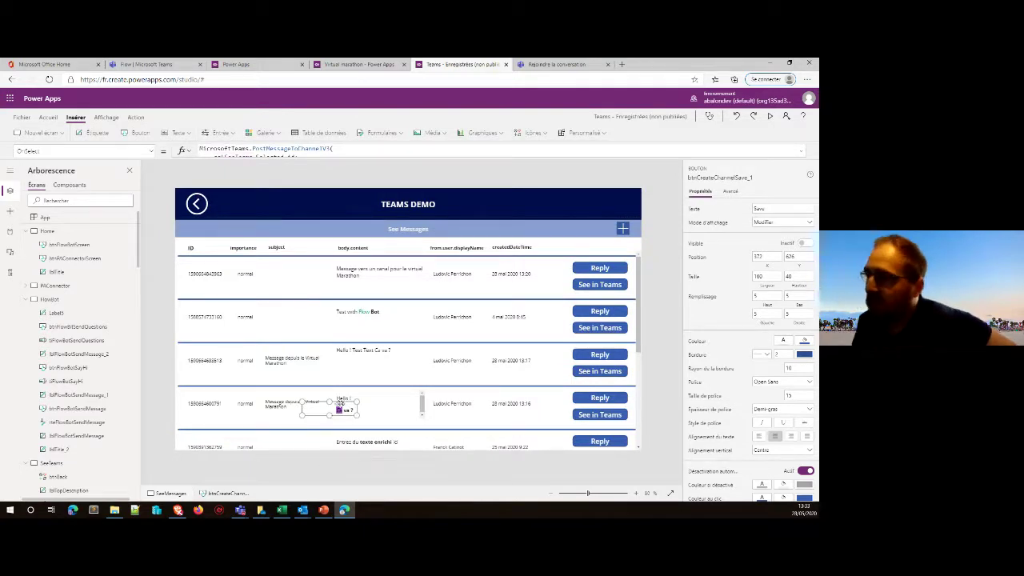
click(467, 181)
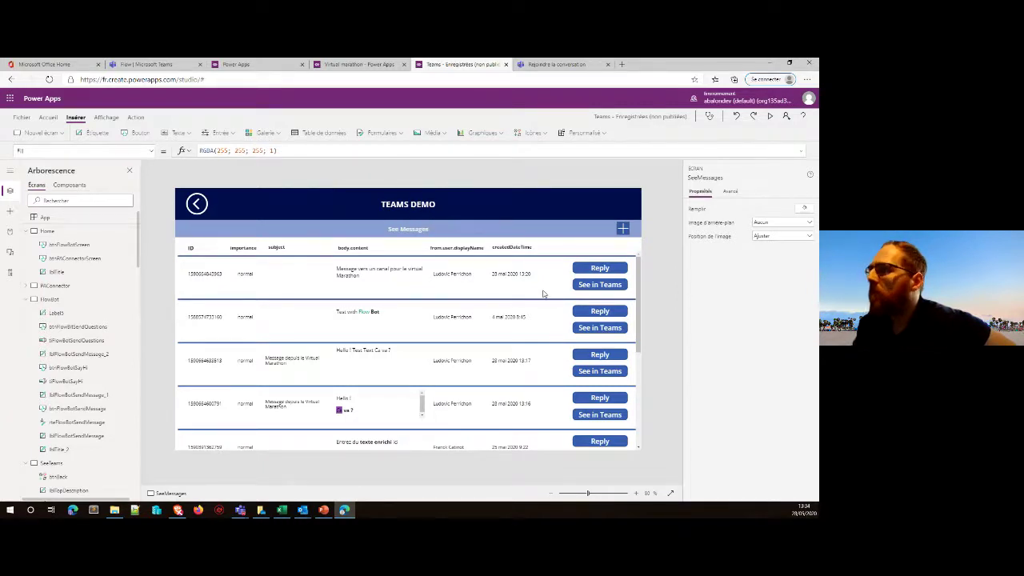
Show the app's data sources, check the MicrosoftTeams source's actions, and examine the Items formula of the messages gallery.
click(10, 232)
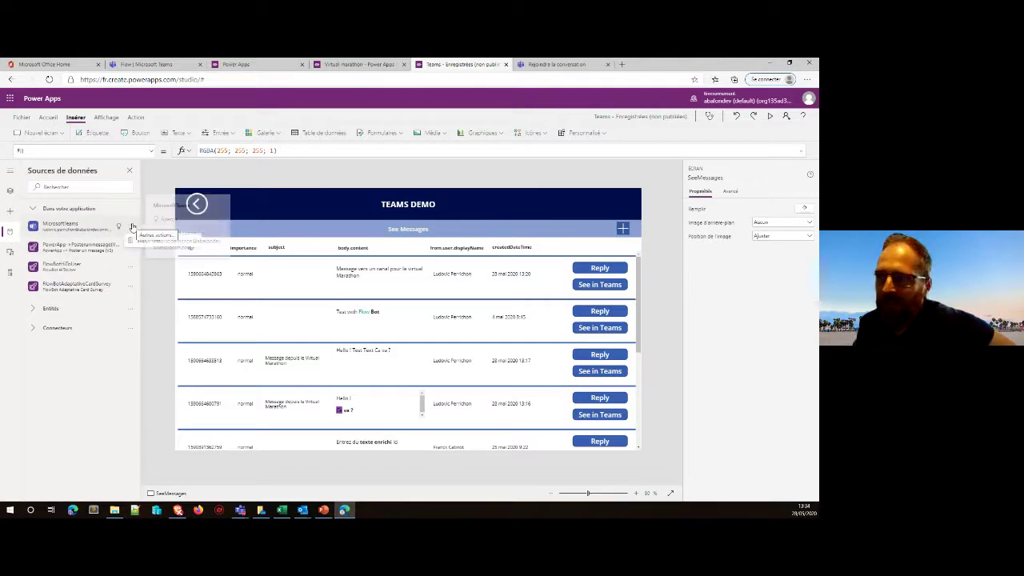
click(133, 227)
click(156, 186)
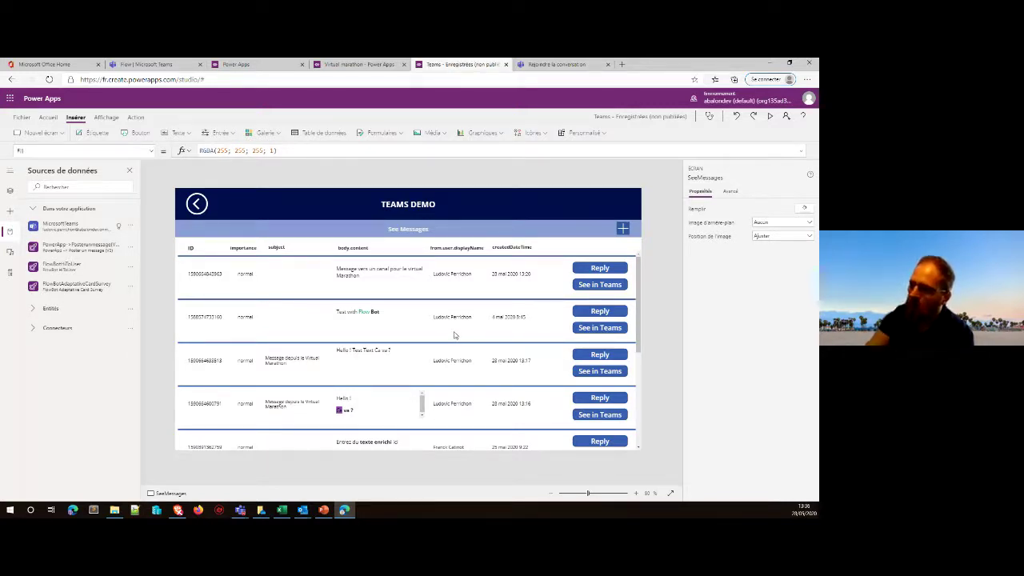
click(383, 305)
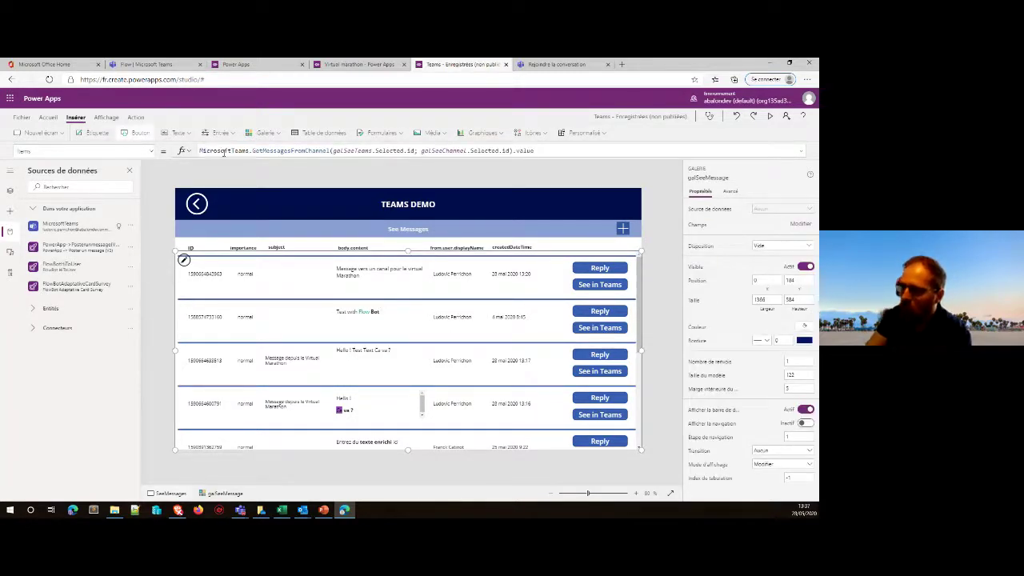
click(355, 65)
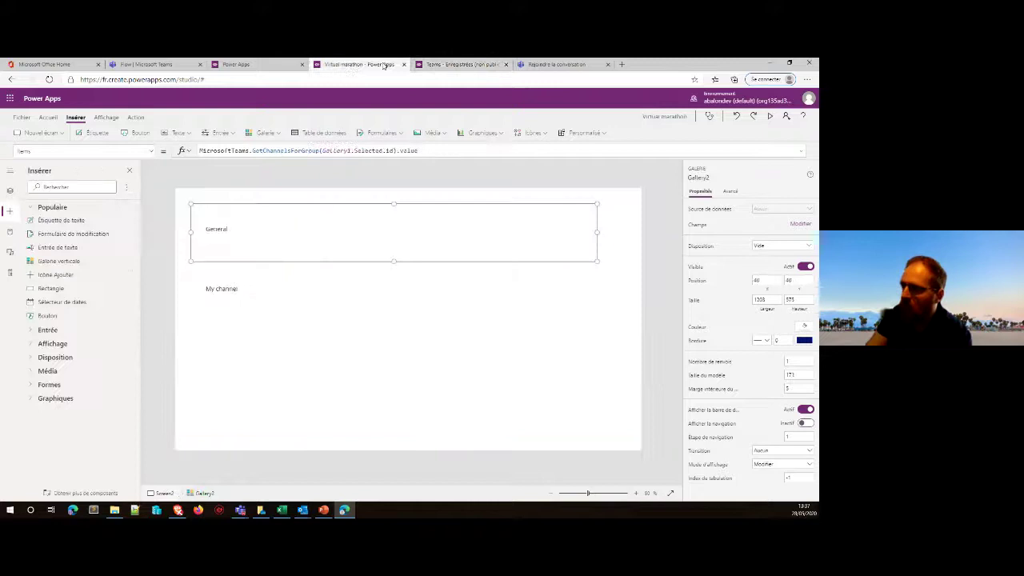
click(464, 64)
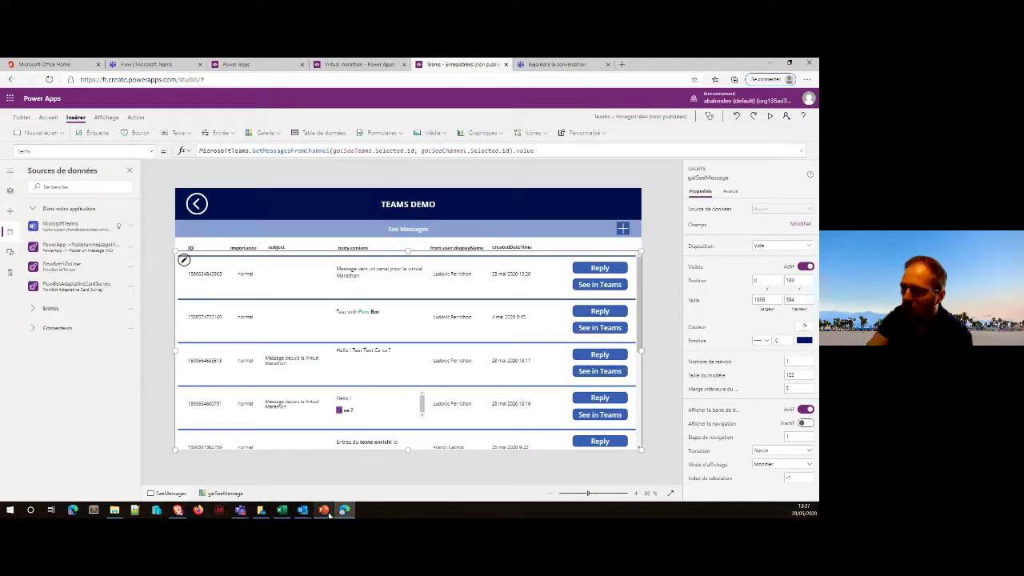
mouse_move(323, 511)
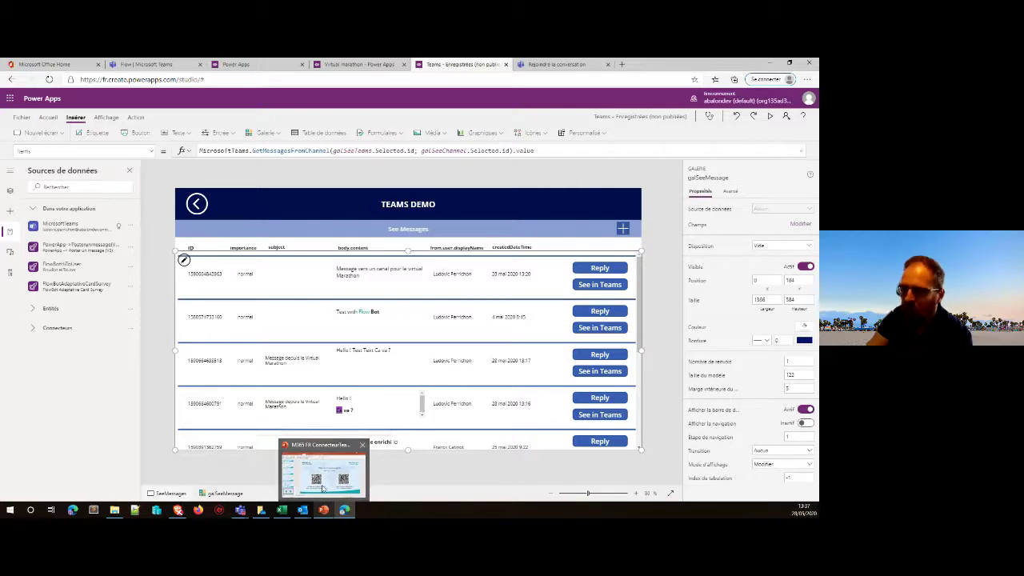
click(323, 485)
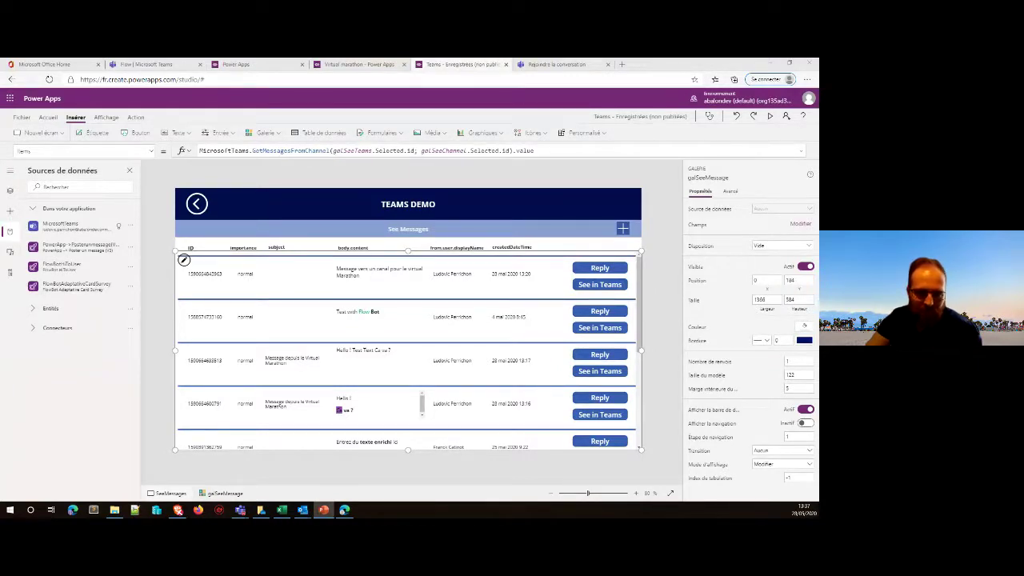
click(622, 64)
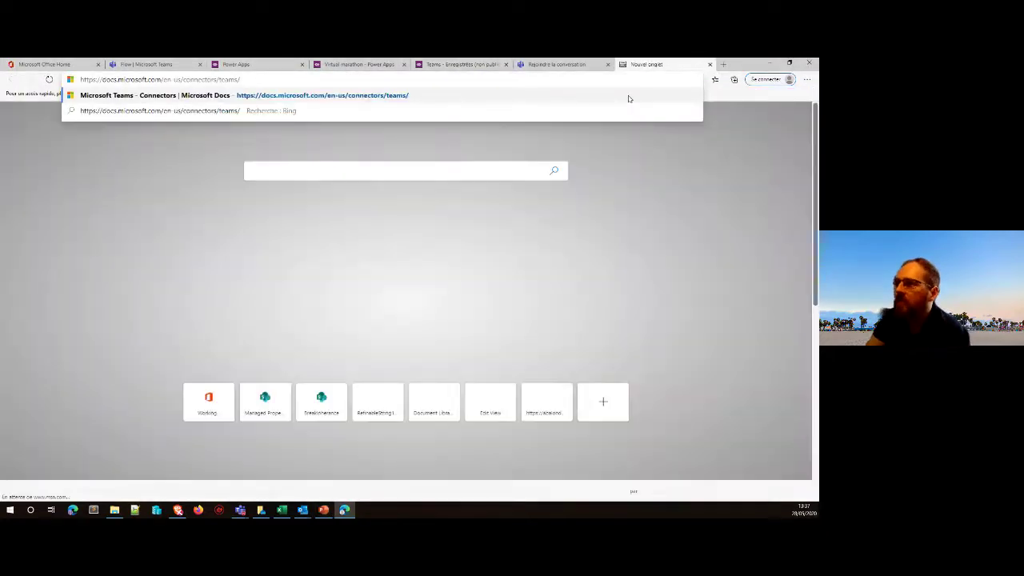
click(629, 98)
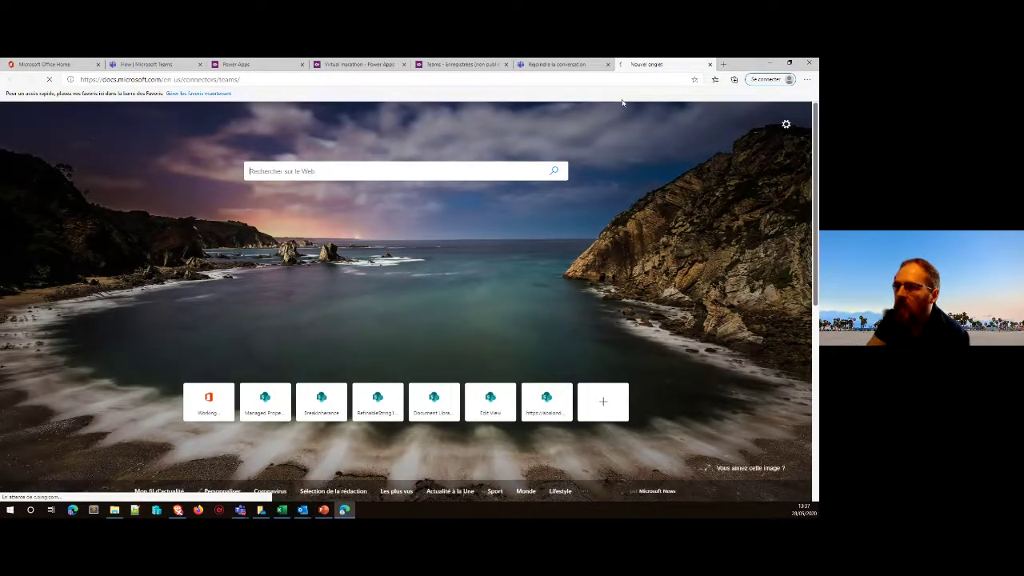
Go to the Post a message (V3) action in the connector documentation and examine its Subject parameter and type.
scroll(423, 244, down, 2)
scroll(422, 244, down, 5)
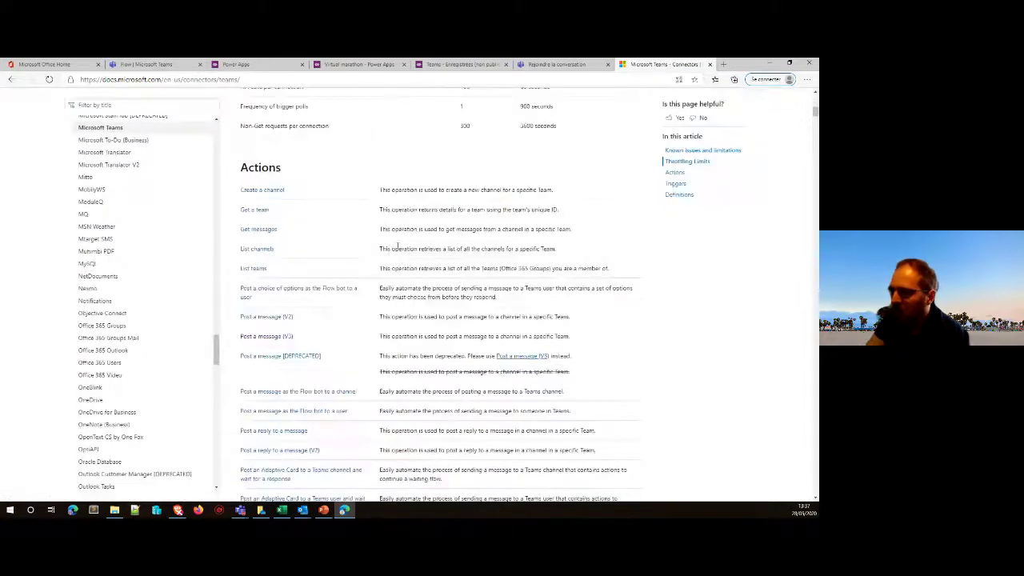
click(281, 336)
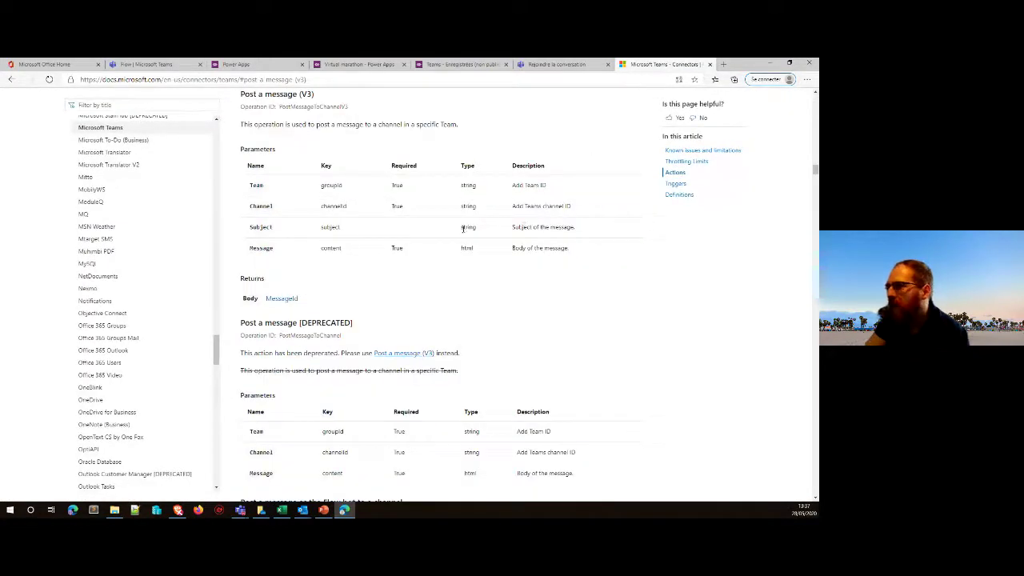
drag(248, 228, 577, 231)
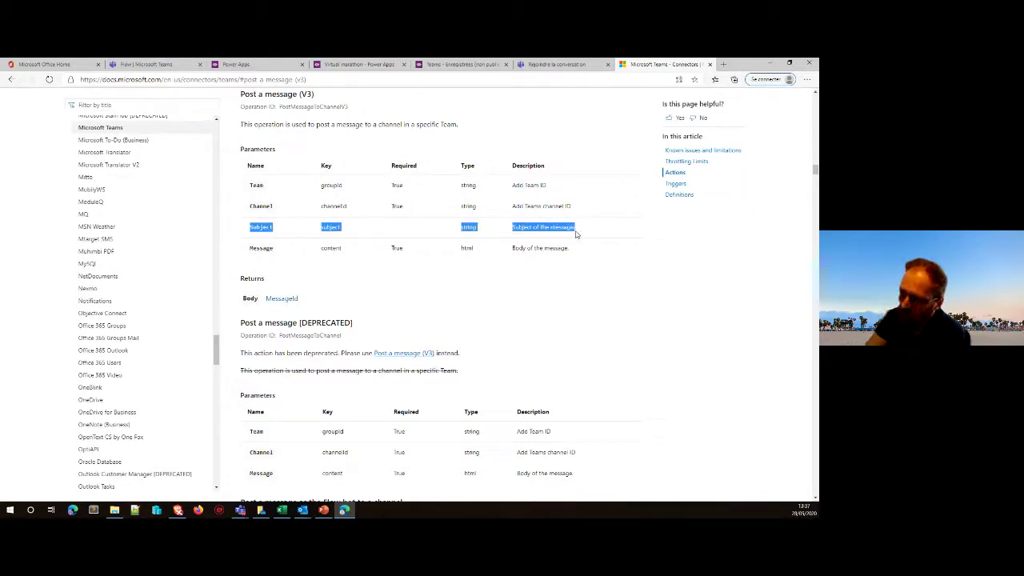
double_click(468, 227)
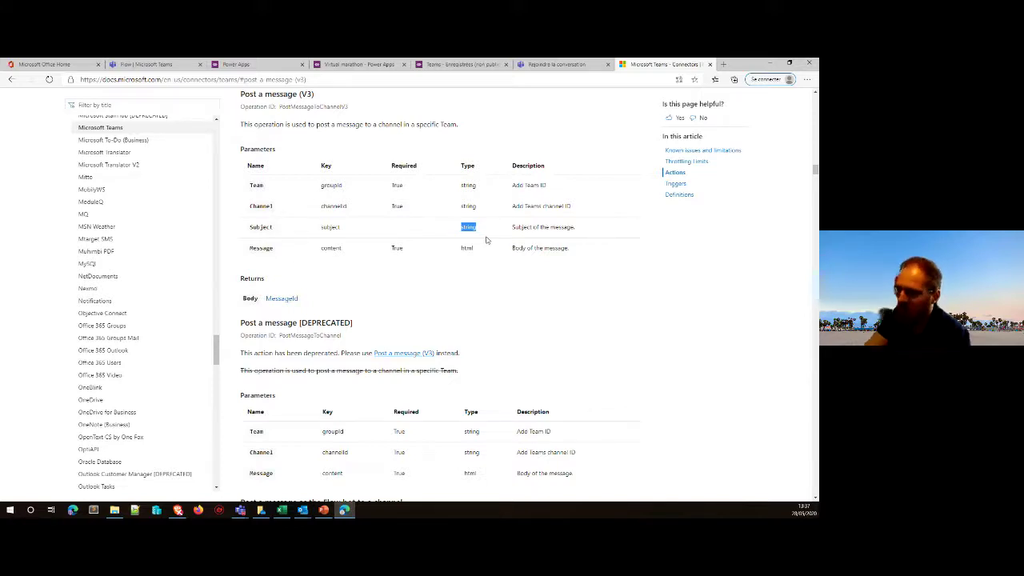
Compare with the Post a message (V2) parameters, examining the Team row's groupId key and its description.
scroll(486, 239, down, 2)
scroll(480, 257, up, 3)
scroll(480, 263, up, 1)
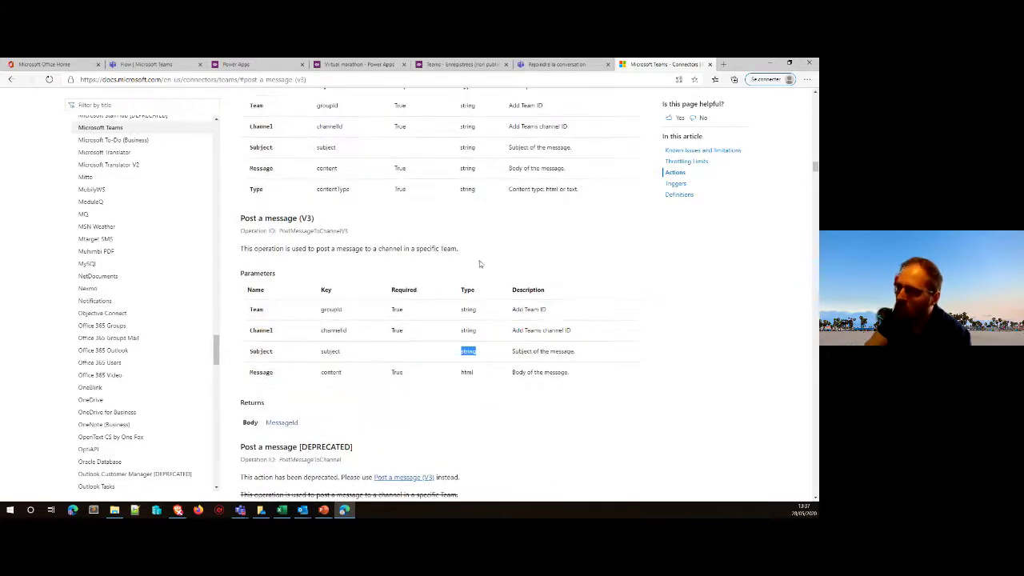
scroll(480, 264, up, 1)
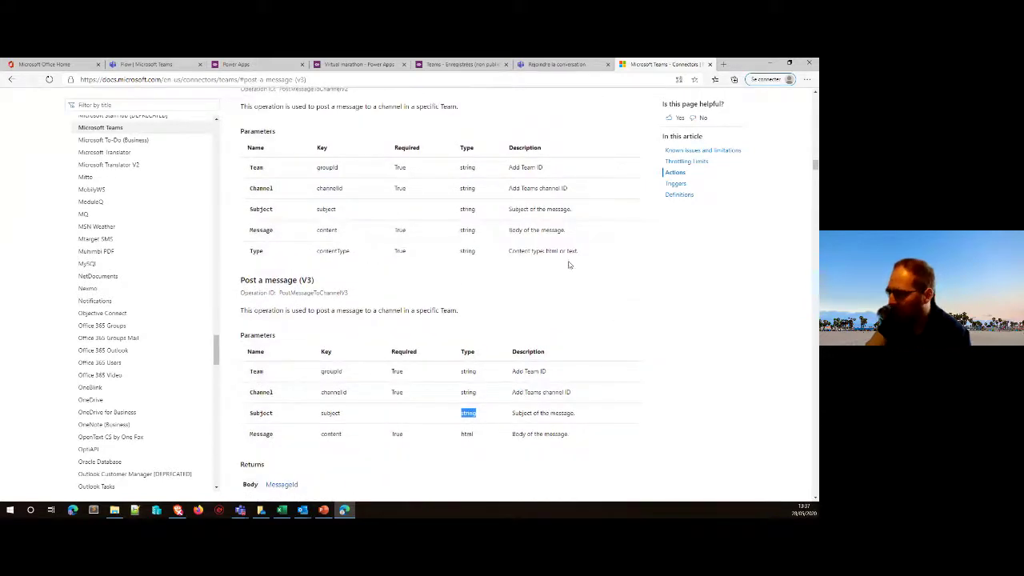
double_click(326, 167)
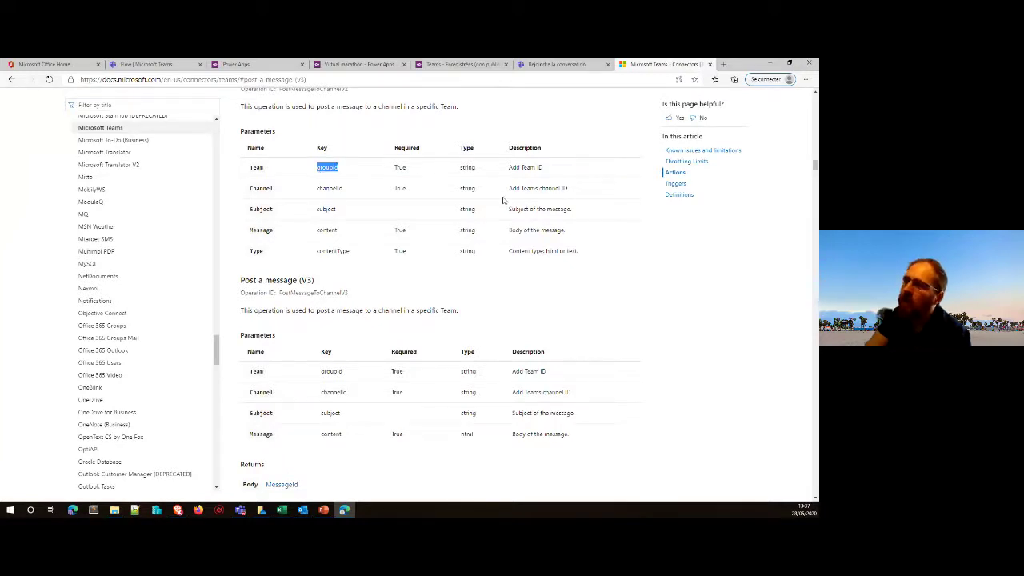
double_click(526, 168)
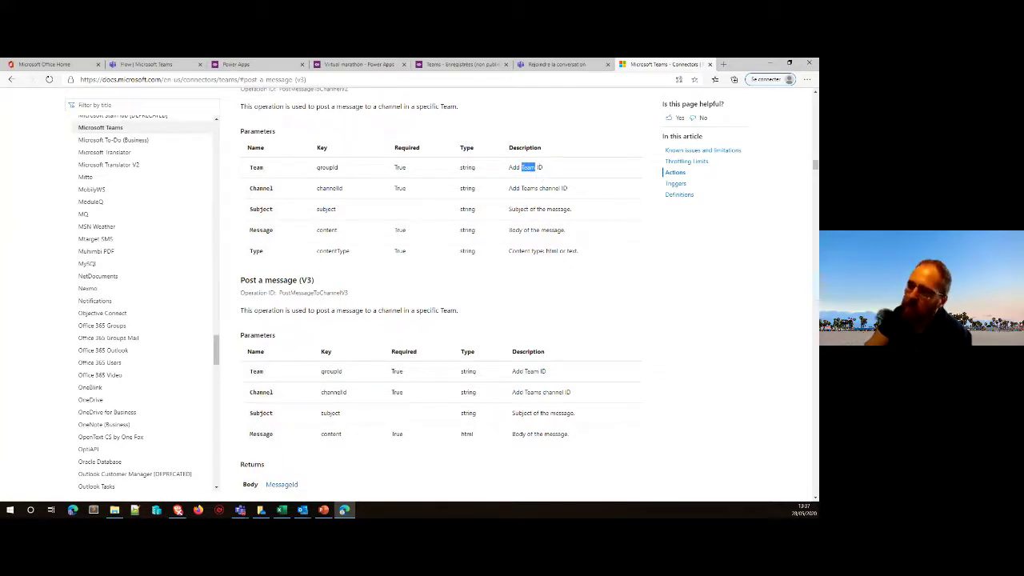
click(550, 170)
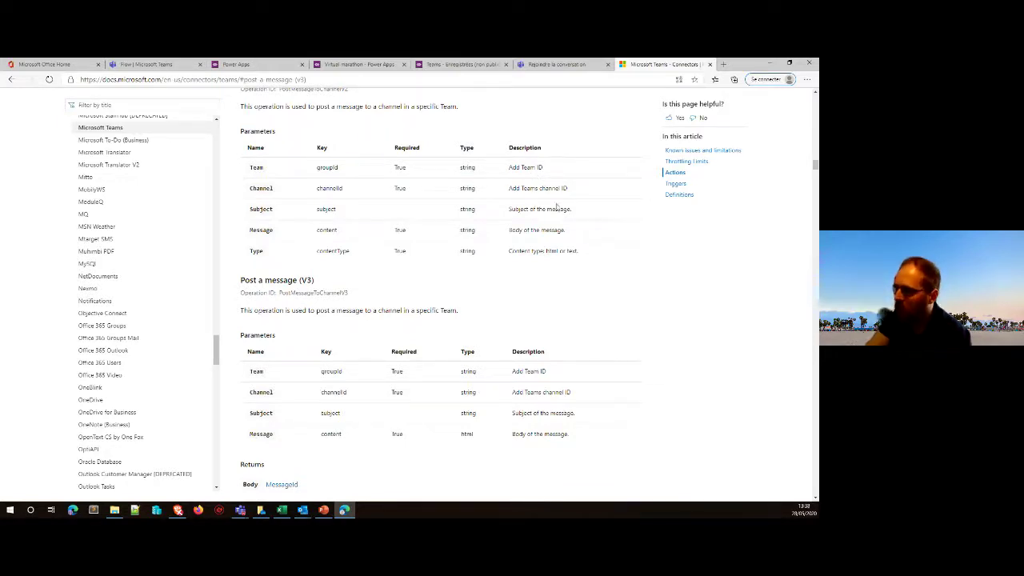
Review the Post a message (V3) parameters again and examine the deprecated Post a message action with its suggested replacement.
scroll(553, 223, down, 3)
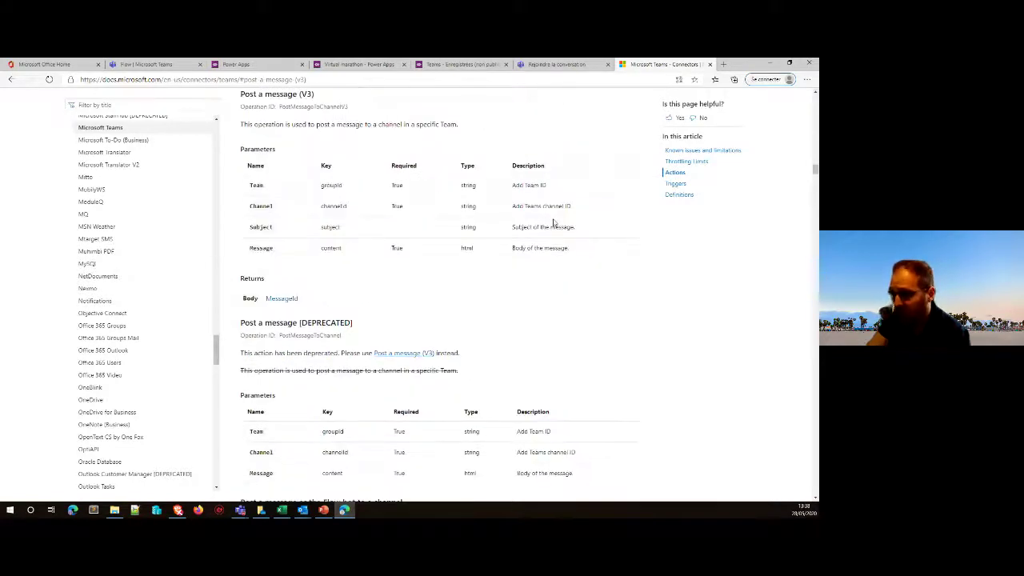
scroll(553, 223, down, 5)
scroll(553, 223, up, 5)
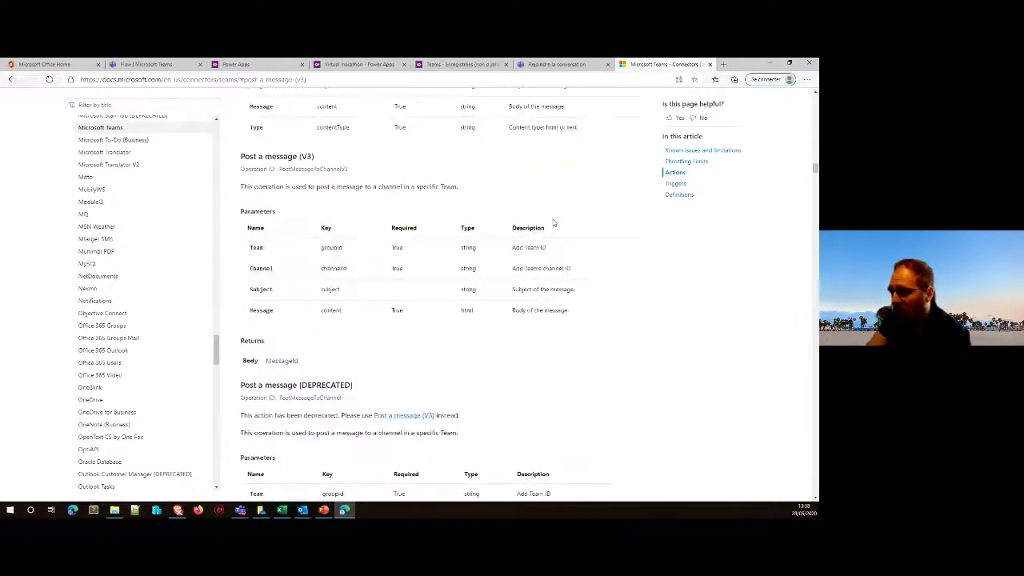
scroll(553, 223, down, 3)
drag(298, 198, 357, 199)
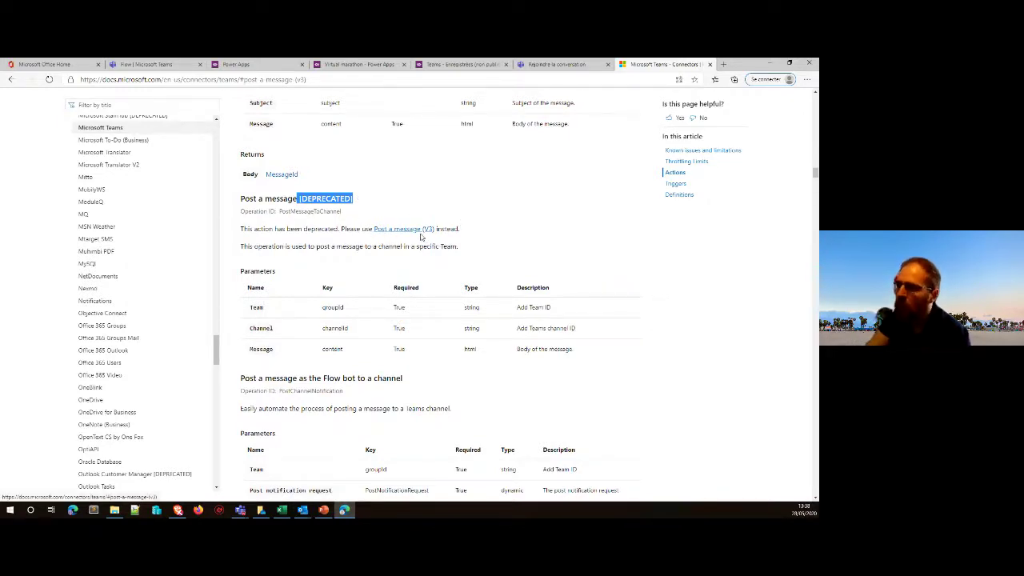
Look through the remaining connector actions, from message replies and Flow bot adaptive cards to the Shifts approval requests.
scroll(448, 252, down, 5)
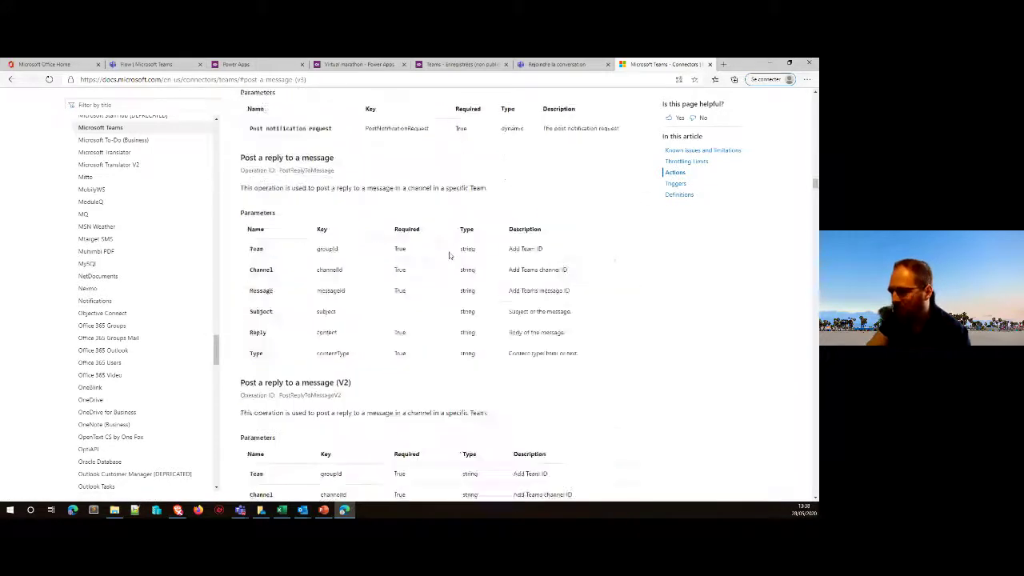
scroll(449, 255, down, 10)
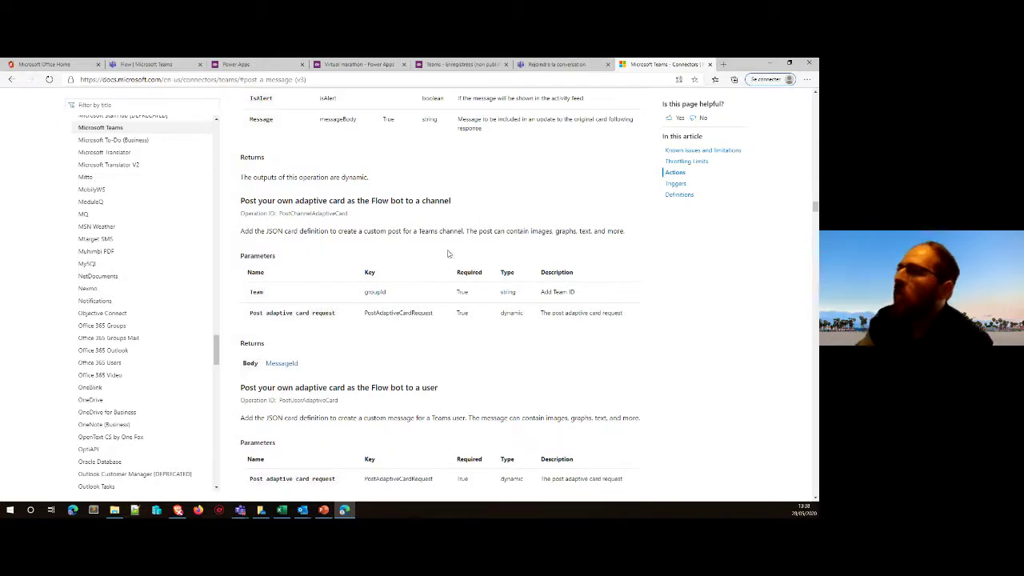
scroll(472, 272, down, 15)
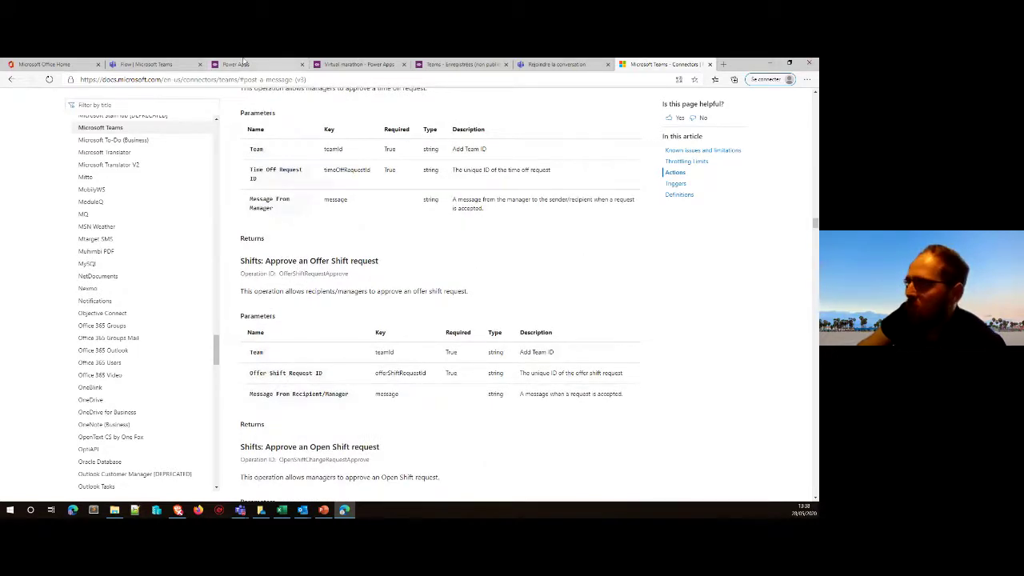
Return to Microsoft Teams, open the Shifts app to examine the Teams PowerApps weekly planning, and go back to the Flow conversation.
click(172, 64)
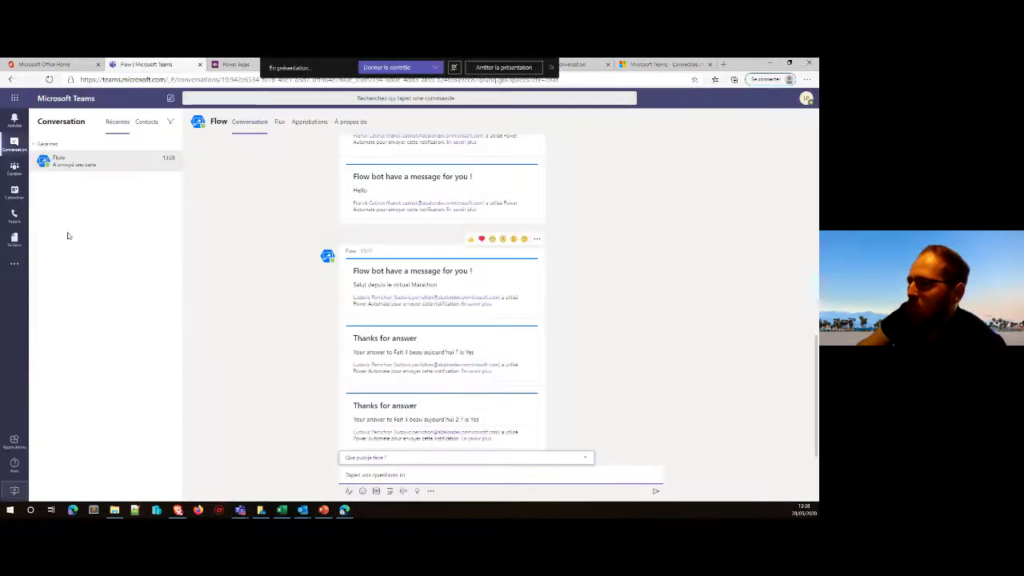
click(18, 271)
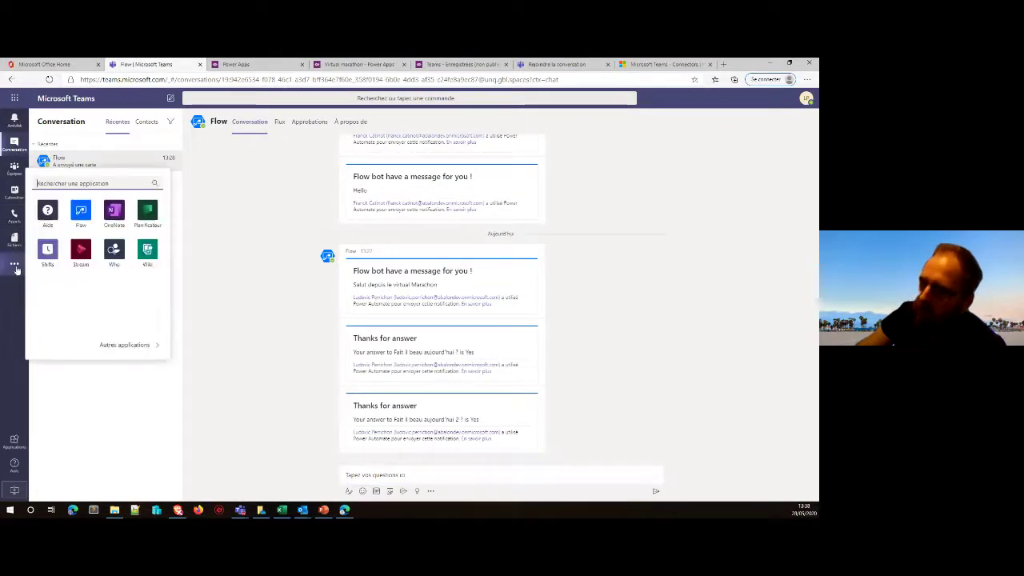
click(46, 258)
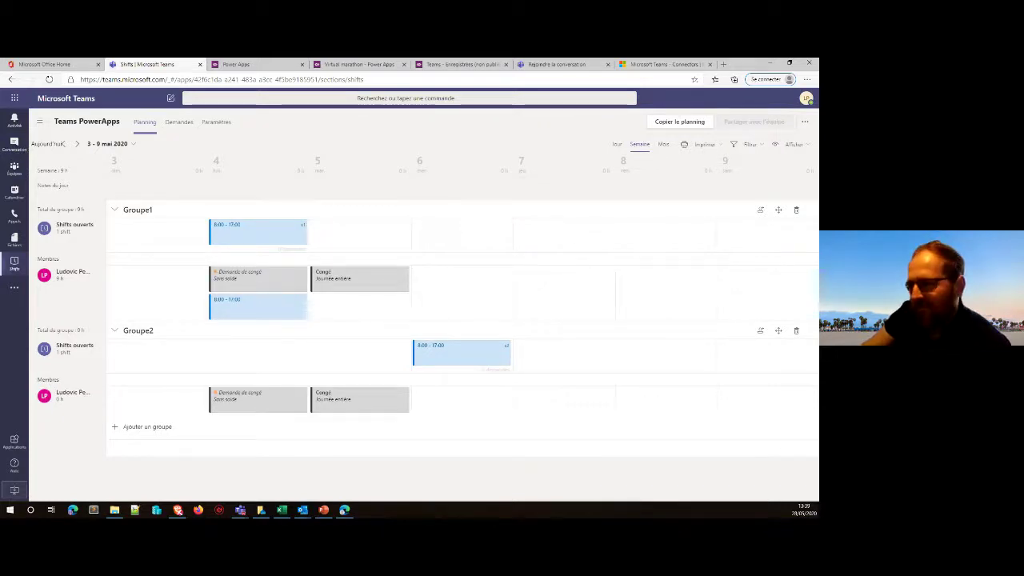
click(14, 144)
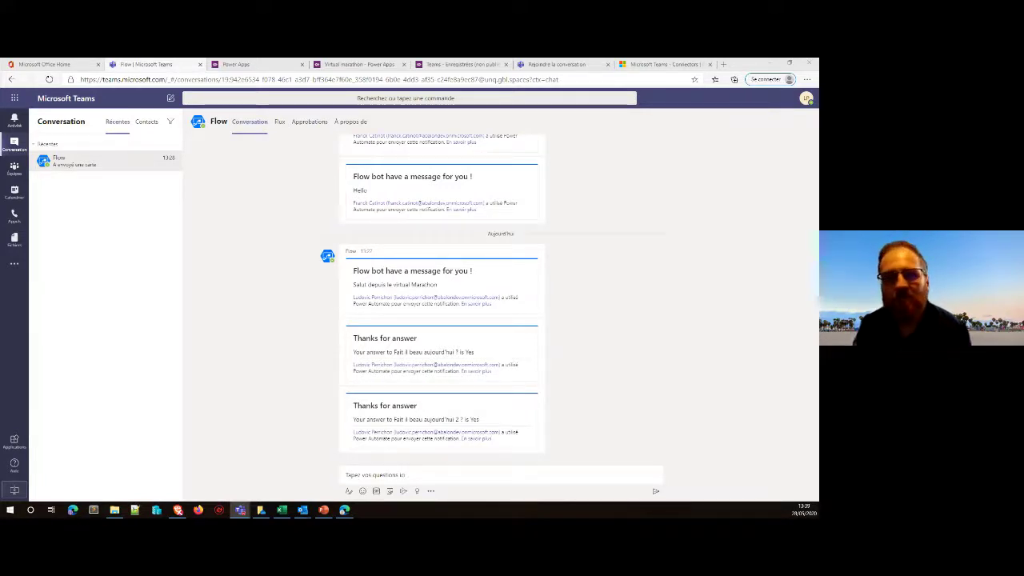
Switch to the PowerPoint presentation at its closing thank-you slide and bring up the slide show options.
key(alt+Tab)
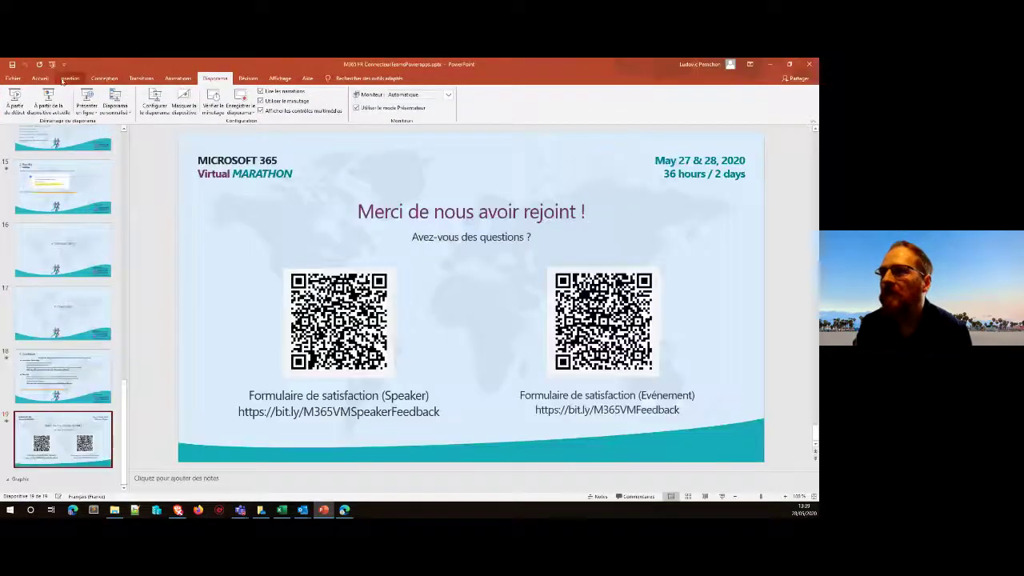
click(40, 78)
click(104, 77)
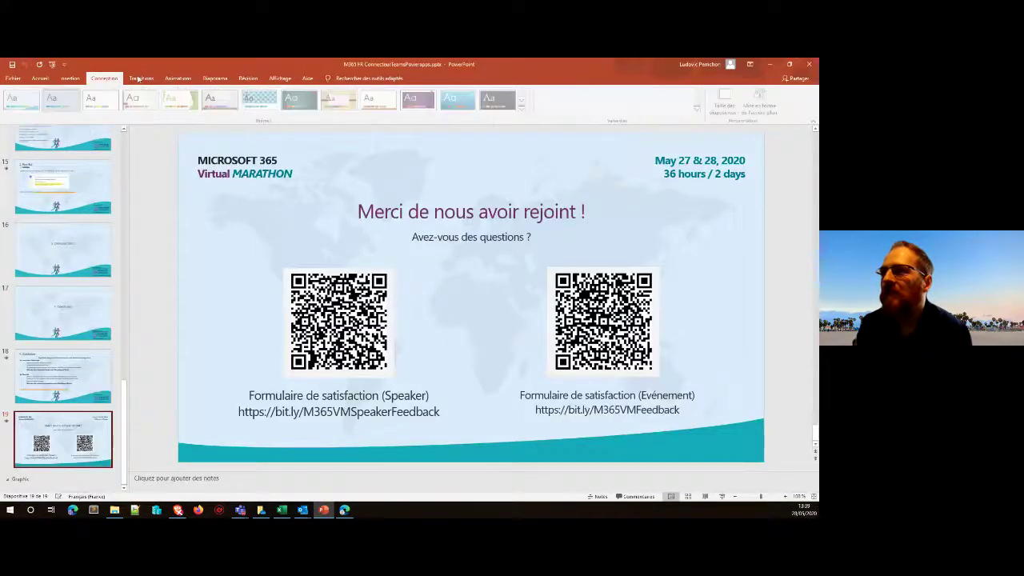
click(140, 78)
click(215, 78)
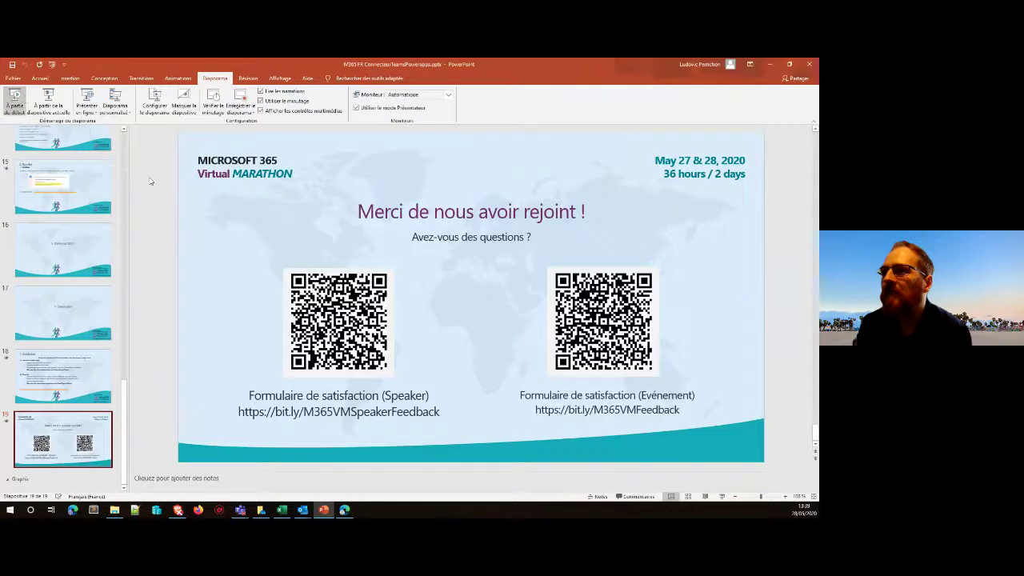
key(F5)
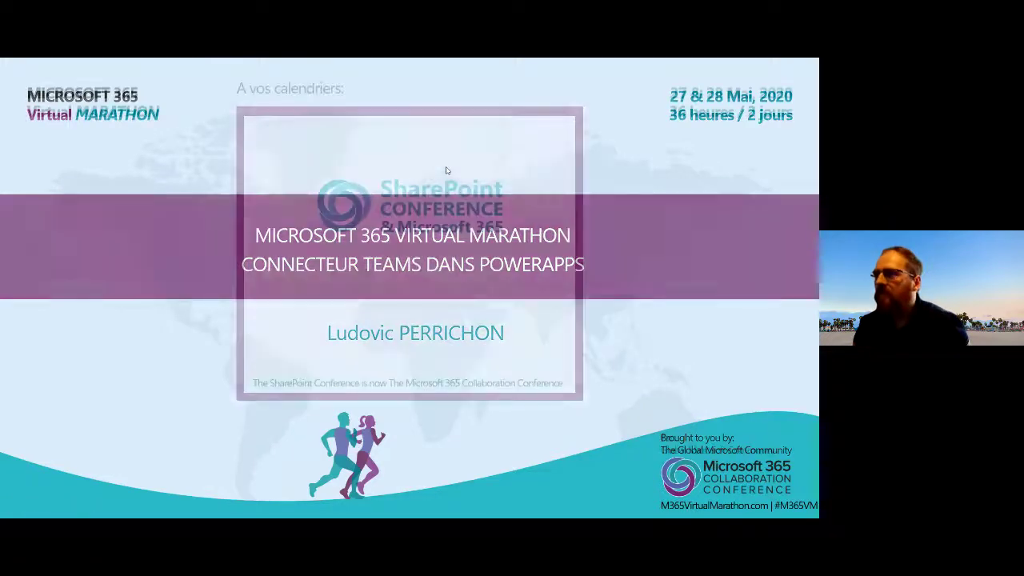
key(Escape)
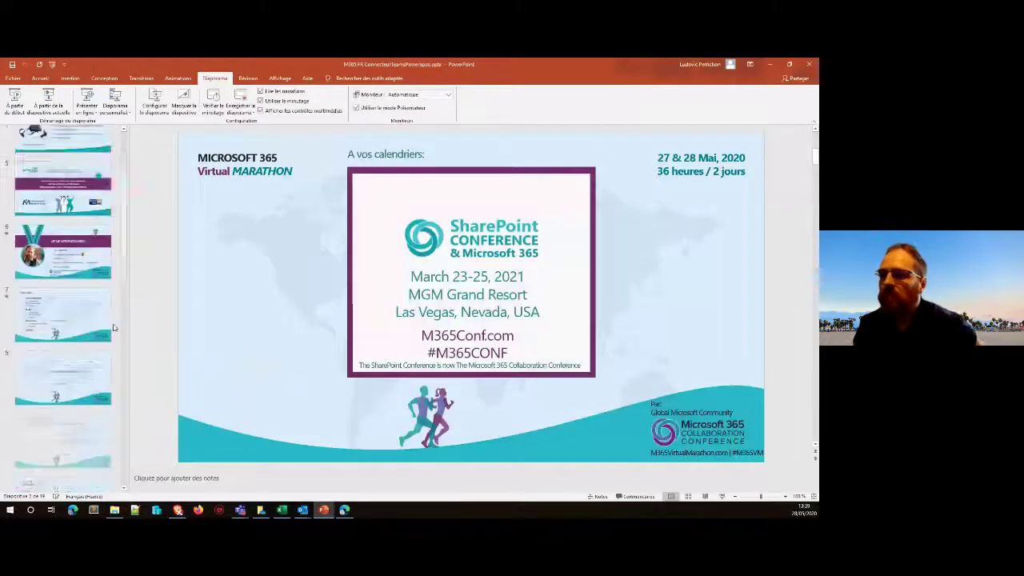
scroll(80, 336, down, 10)
click(84, 443)
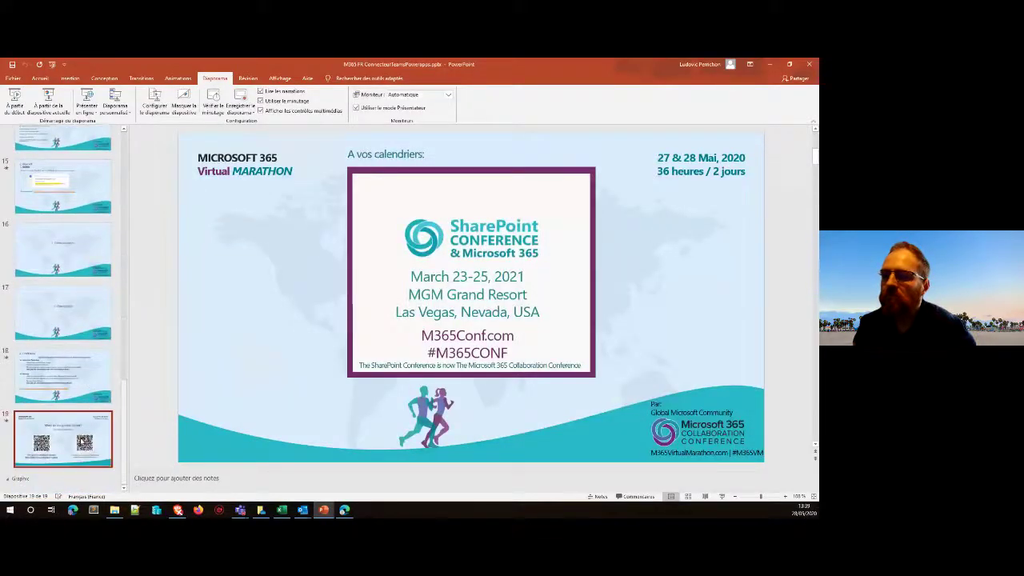